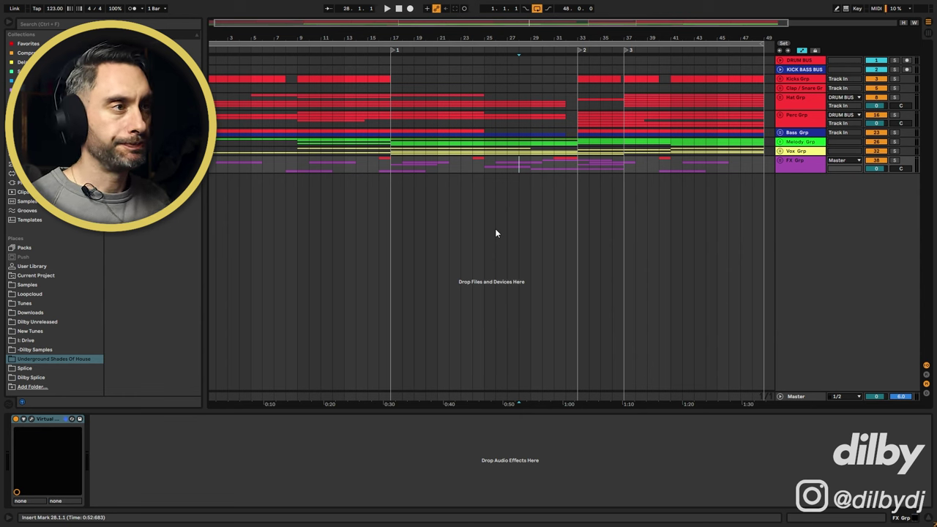
Step: Play the arrangement from bar 9 and move the playback position to locator 2 at bar 33
{"action": "left_click", "coordinate": [296, 117]}
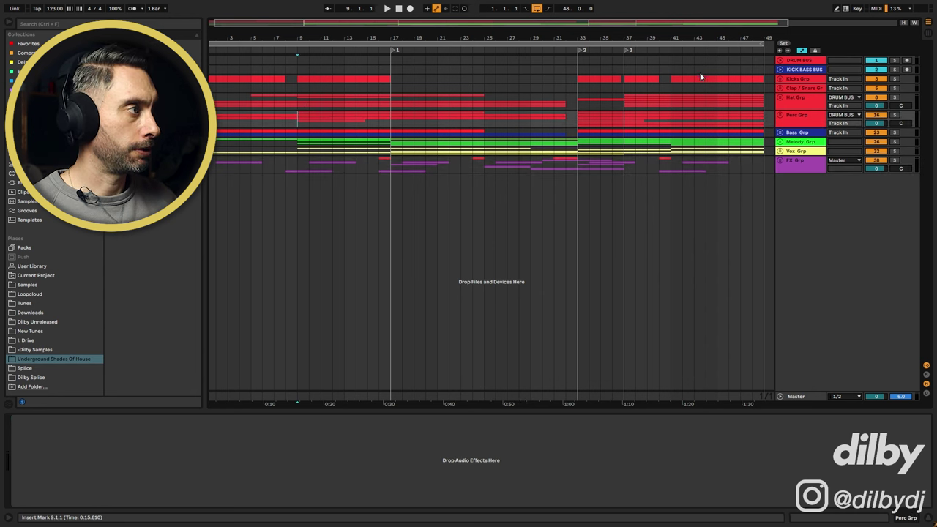
{"action": "key", "text": "space"}
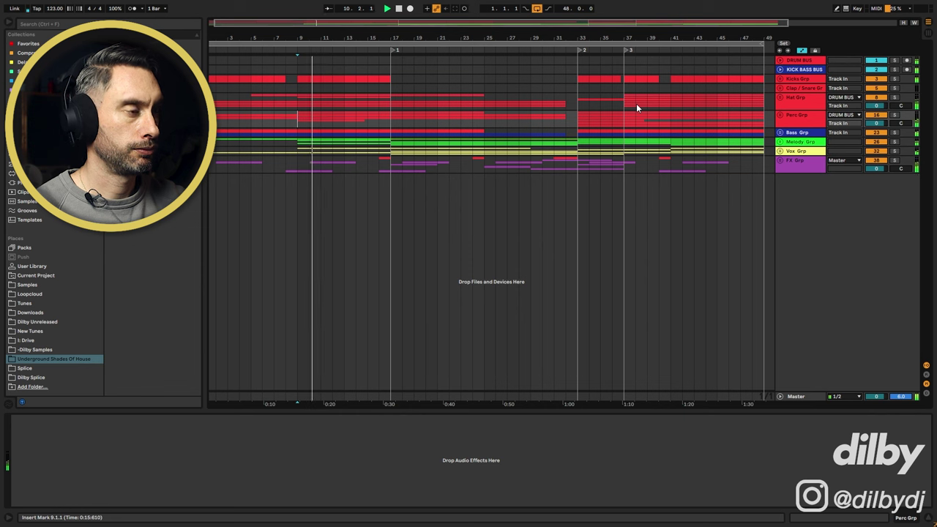
{"action": "left_click", "coordinate": [579, 50]}
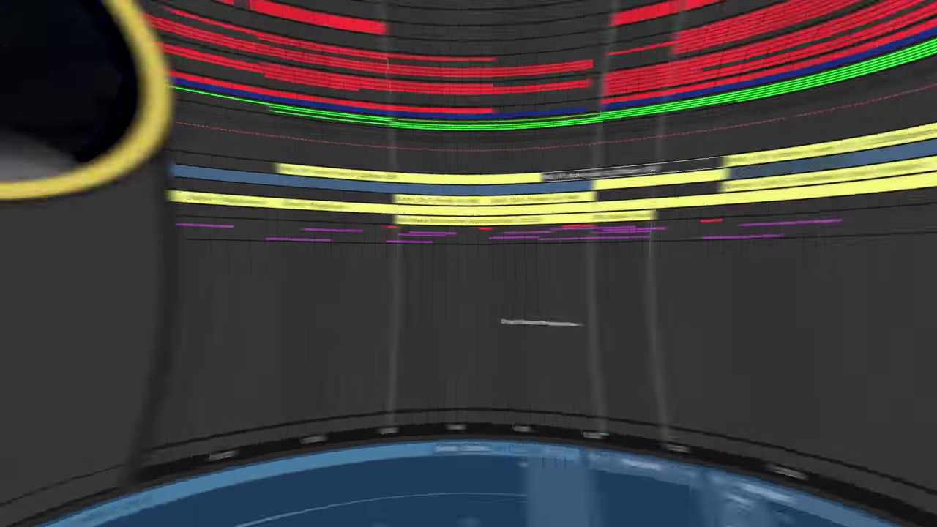
{"action": "left_click", "coordinate": [785, 79]}
{"action": "left_click", "coordinate": [780, 79]}
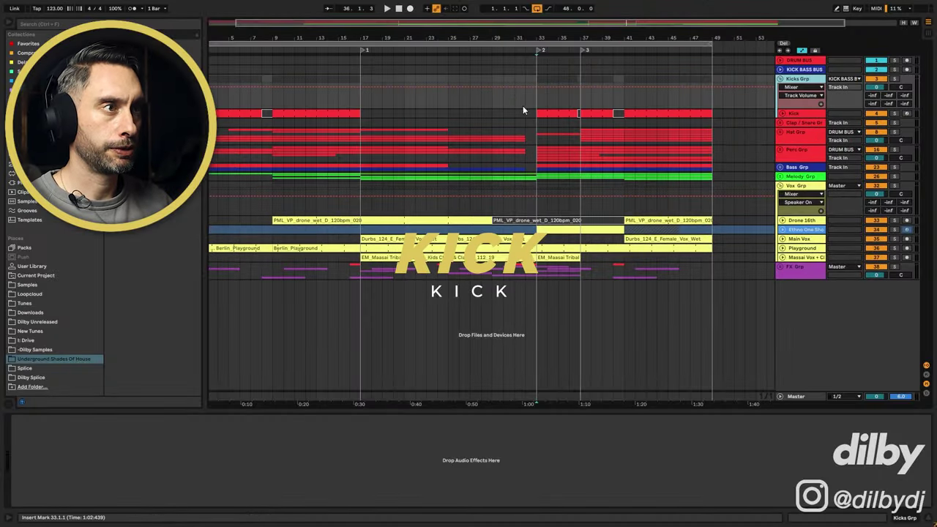
{"action": "double_click", "coordinate": [296, 111]}
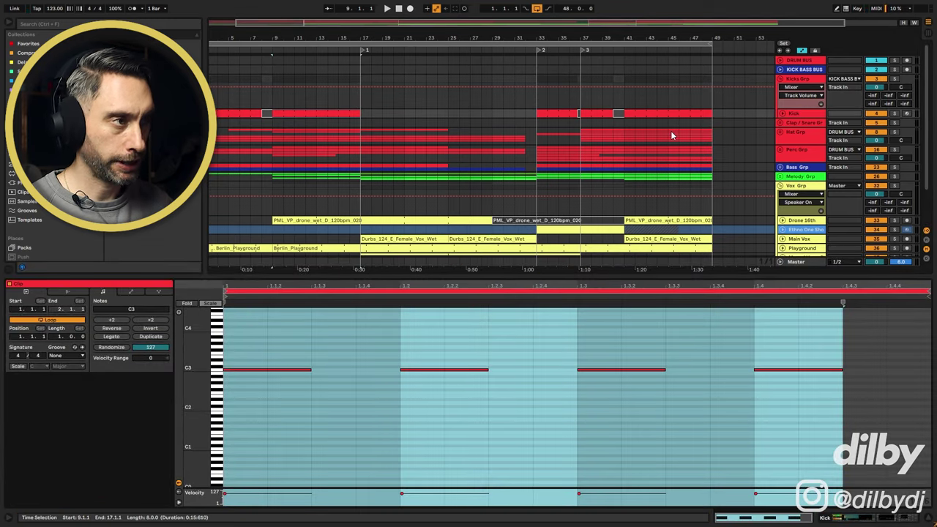
{"action": "key", "text": "shift+Tab"}
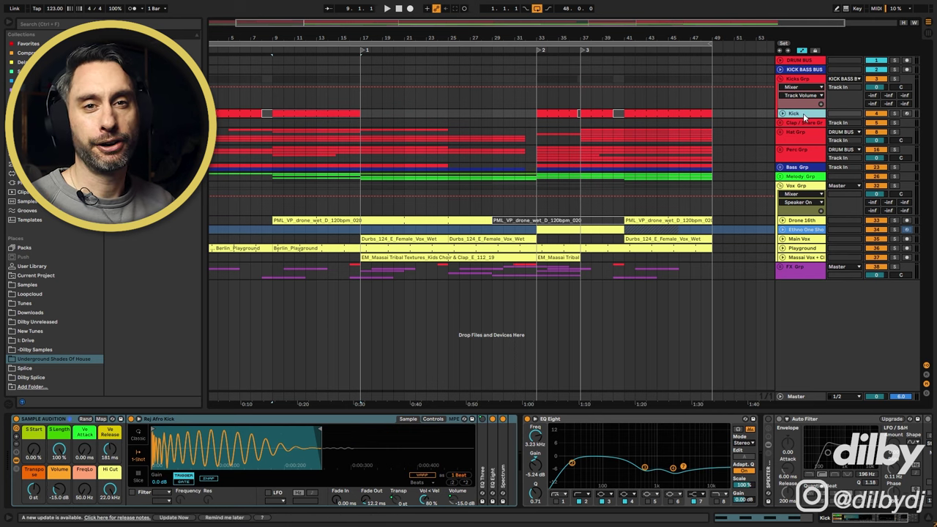
Step: Solo the Kick track and play it from bar 9, comparing its sound with EQ Eight bypassed and enabled
{"action": "left_click", "coordinate": [892, 113]}
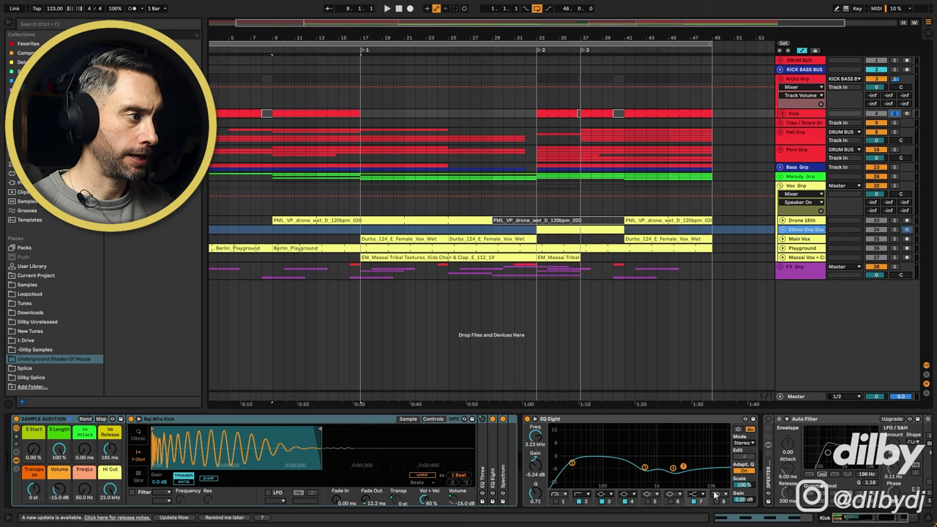
{"action": "left_click", "coordinate": [527, 420]}
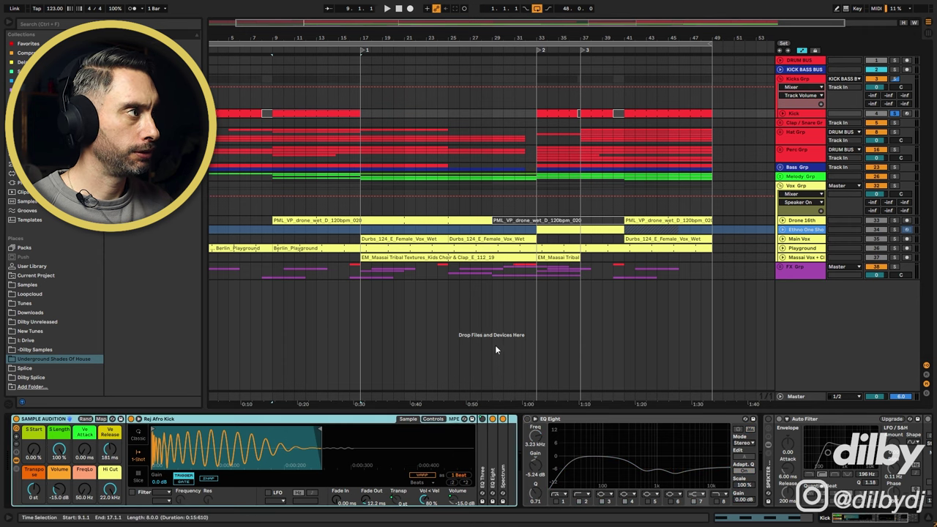
{"action": "key", "text": "space"}
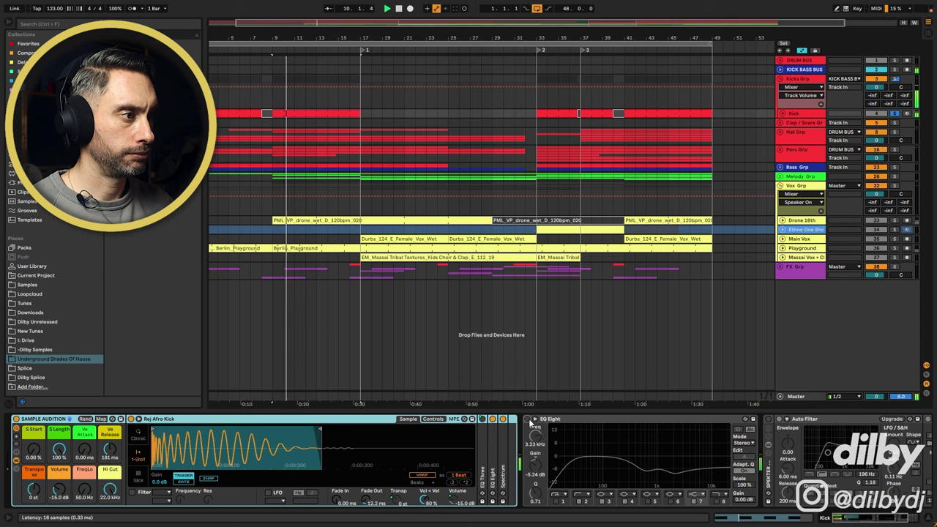
{"action": "left_click", "coordinate": [527, 420]}
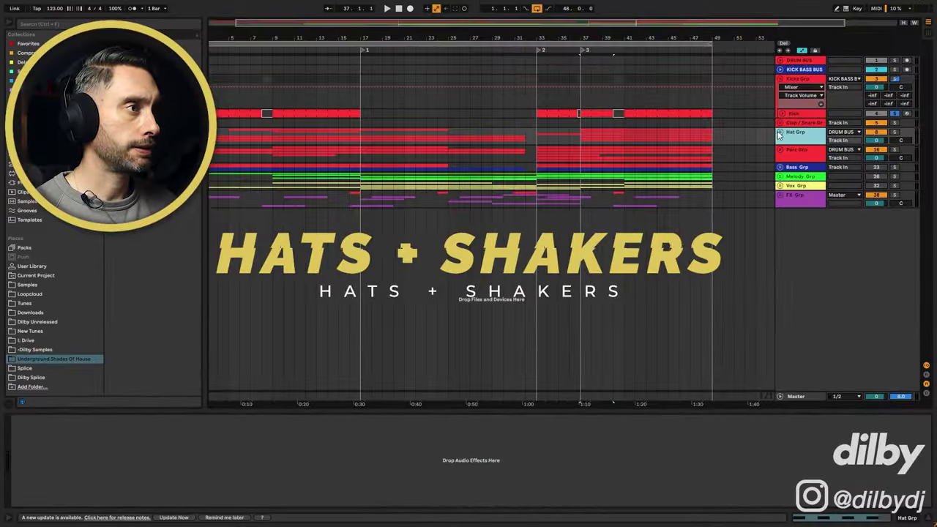
Step: Unfold the Hat group and reveal the Closed Hat's HL_USH_HAT_SHOT_003 sample in the browser
{"action": "key", "text": "Right"}
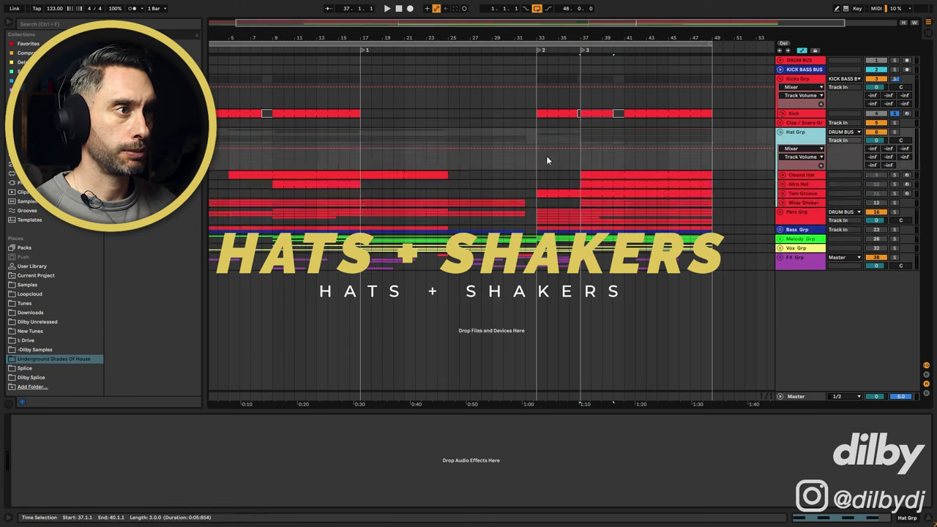
{"action": "left_click", "coordinate": [323, 176]}
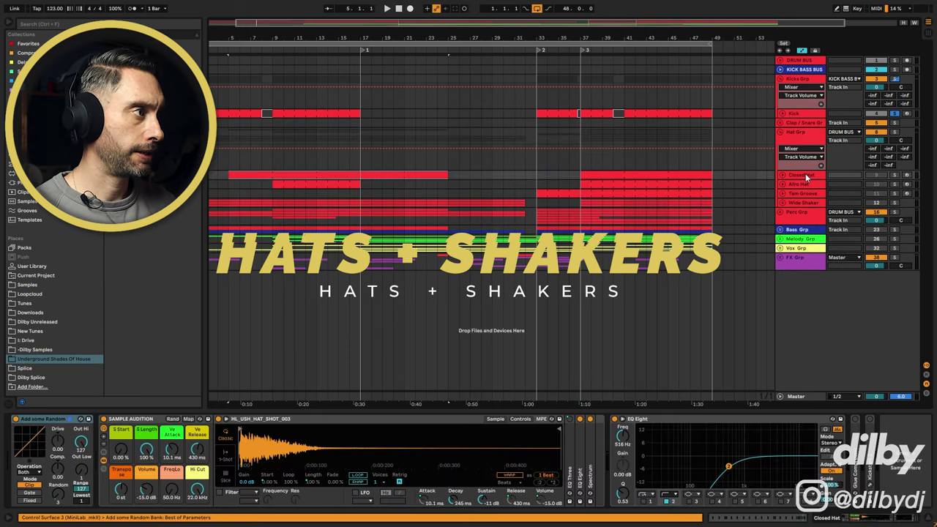
{"action": "left_click", "coordinate": [861, 172]}
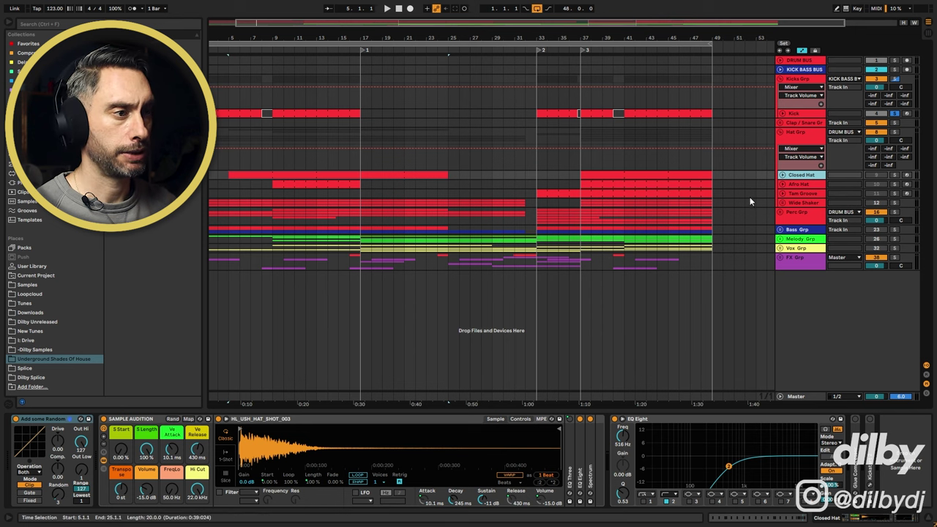
{"action": "right_click", "coordinate": [298, 444]}
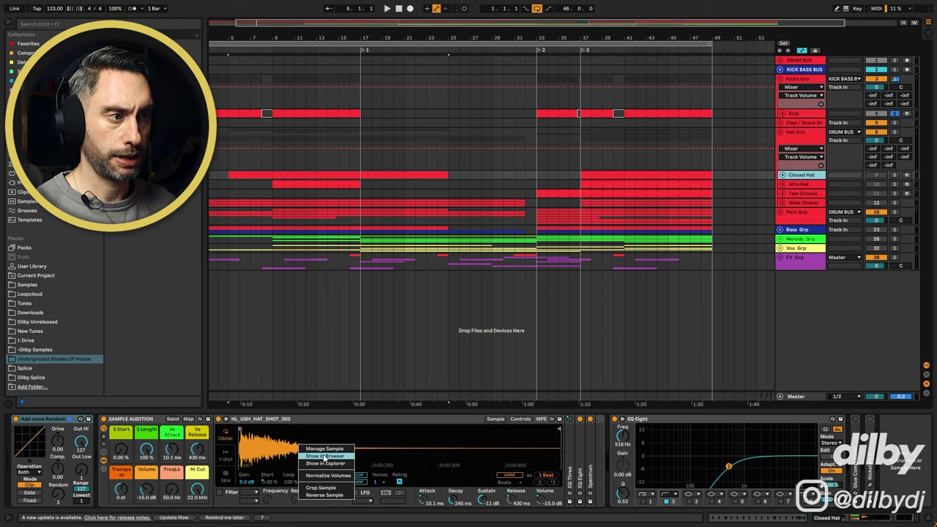
{"action": "left_click", "coordinate": [325, 456]}
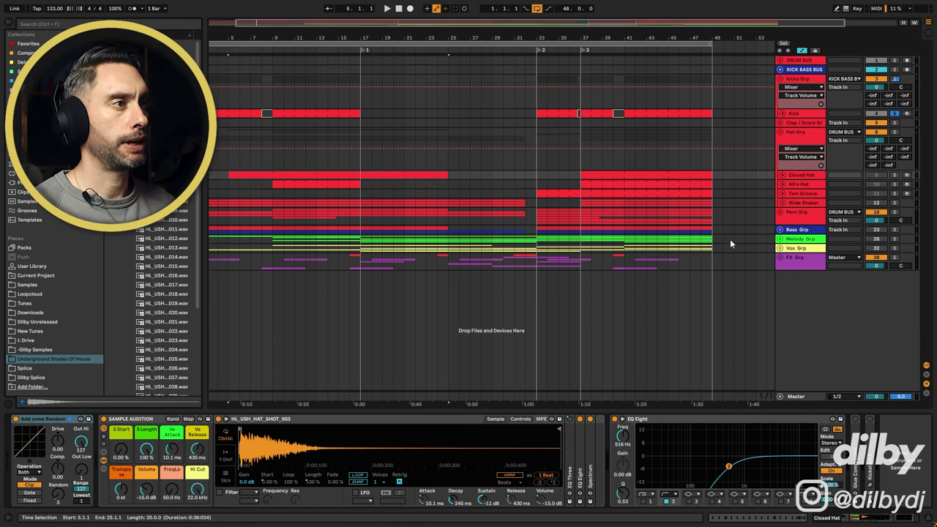
Step: Solo the Closed Hat, play it from bar 5, and set its volume envelope attack to 0.00 ms
{"action": "left_click", "coordinate": [896, 178]}
{"action": "key", "text": "space"}
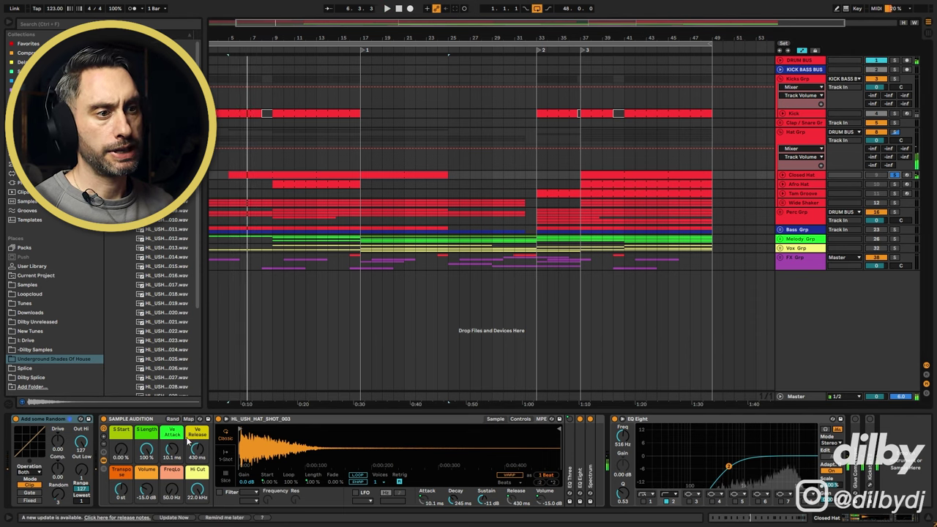
{"action": "left_click_drag", "start_coordinate": [172, 450], "coordinate": [176, 459]}
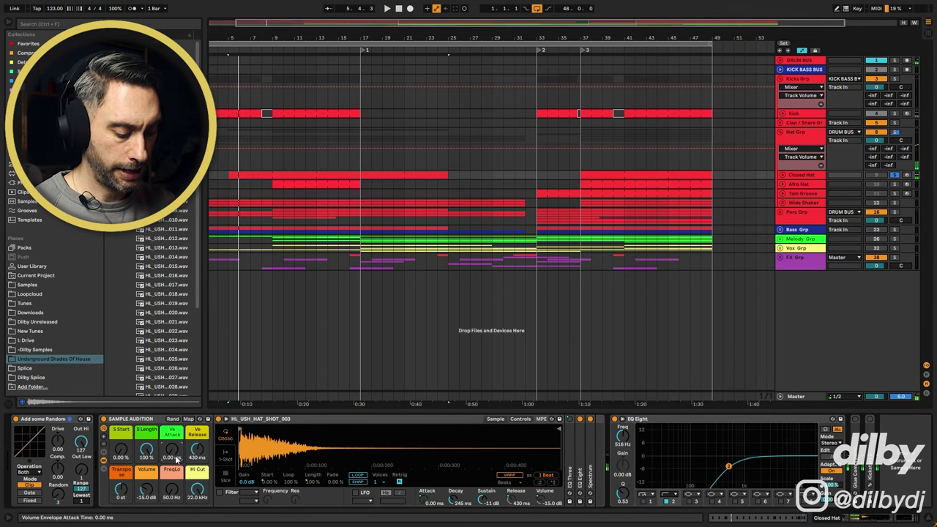
Step: Select the Afro Hat clip at bar 9 and solo the Afro Hat track
{"action": "left_click", "coordinate": [799, 185]}
{"action": "left_click", "coordinate": [332, 184]}
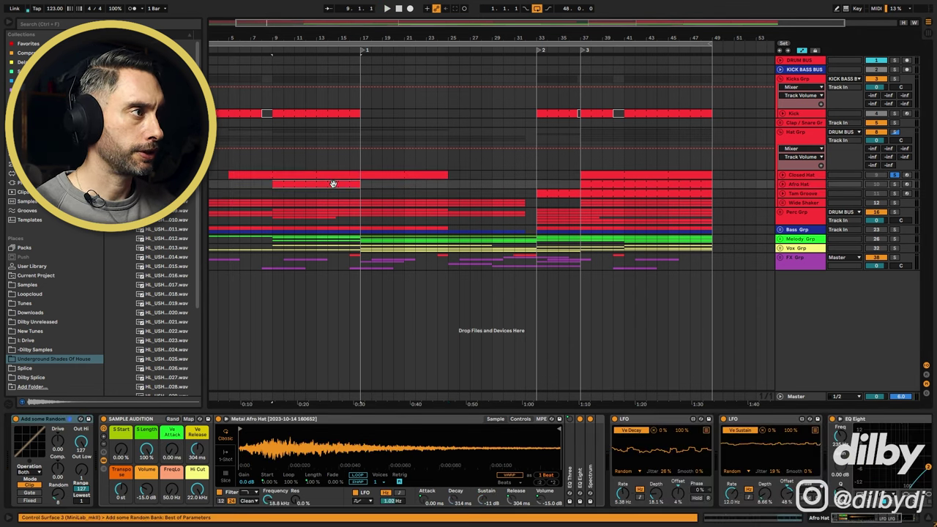
{"action": "left_click", "coordinate": [811, 185]}
{"action": "left_click", "coordinate": [895, 186]}
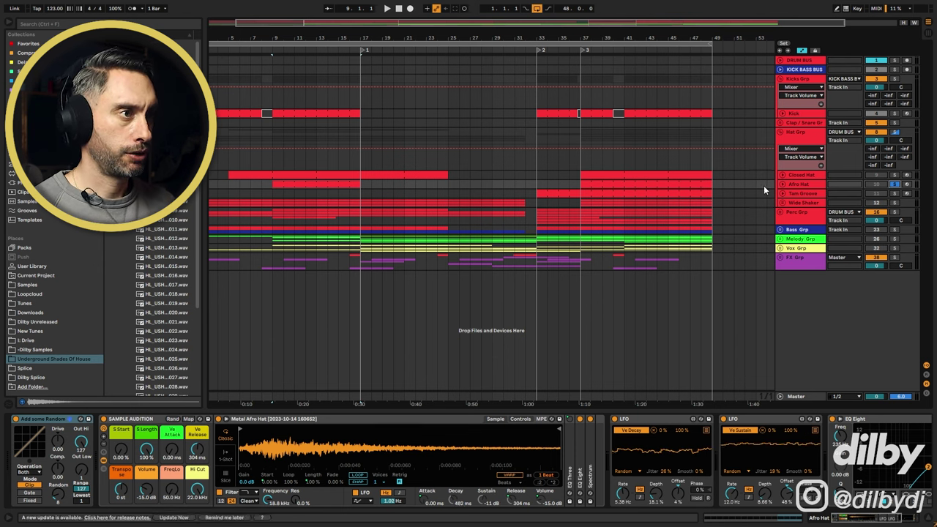
Step: Inspect the MIDI notes in the Afro Hat clip at bar 9 and return to the track's device chain
{"action": "left_click", "coordinate": [312, 183]}
{"action": "double_click", "coordinate": [311, 184]}
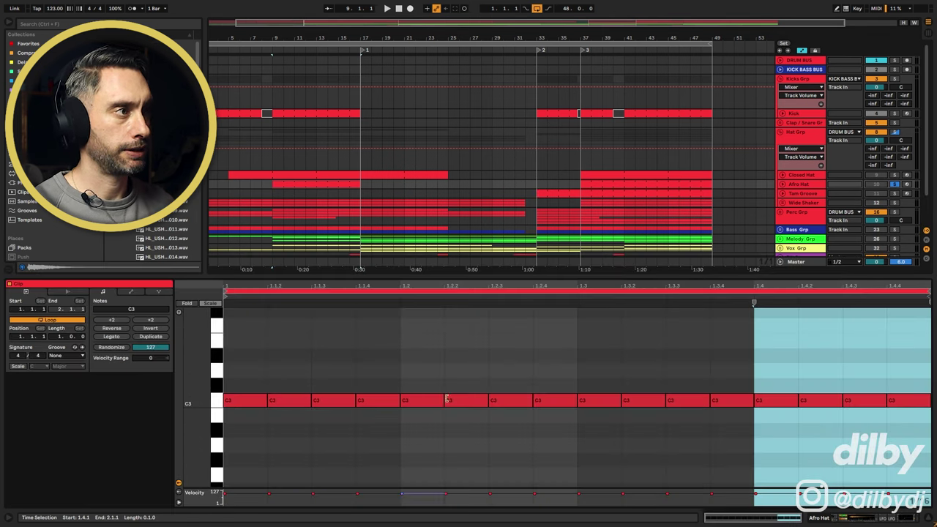
{"action": "left_click", "coordinate": [808, 185]}
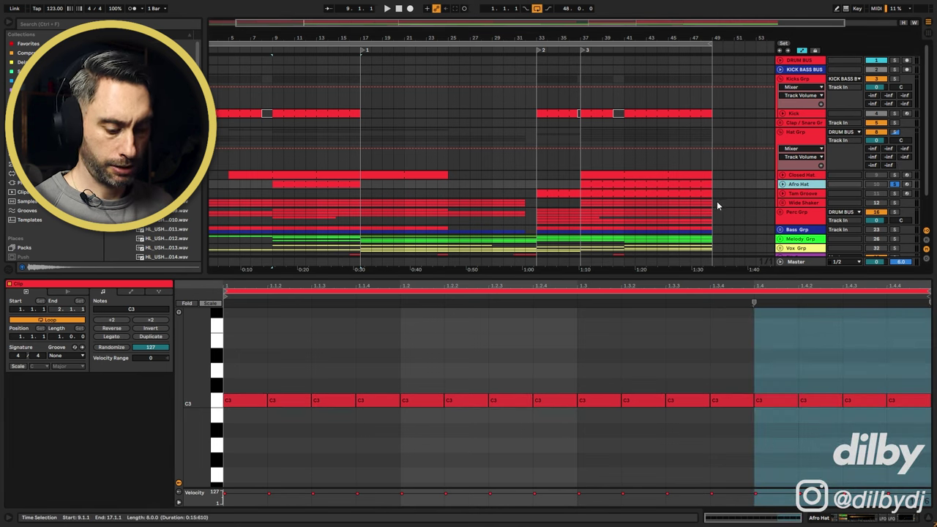
{"action": "key", "text": "shift+Tab"}
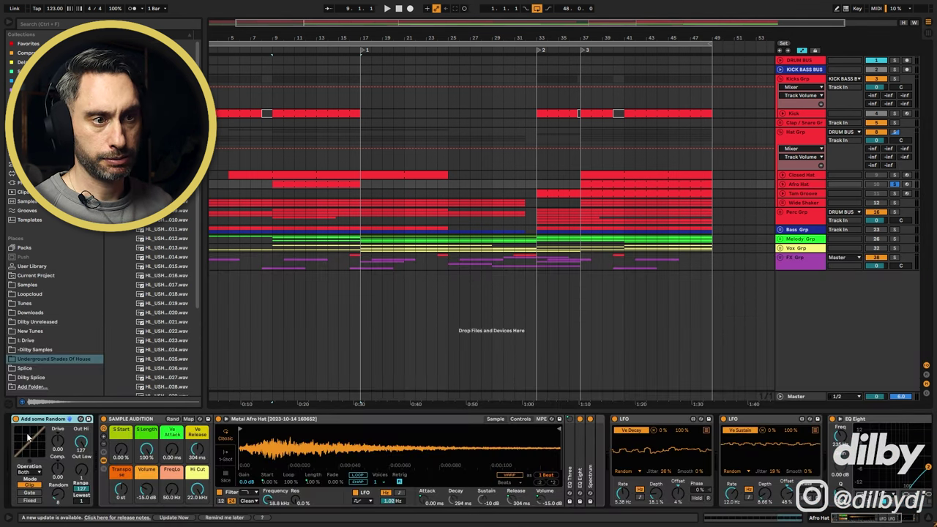
Step: Examine the Afro Hat sampler's waveform, amplitude envelope and pan controls, along with the LFO devices that follow it
{"action": "left_click", "coordinate": [521, 420]}
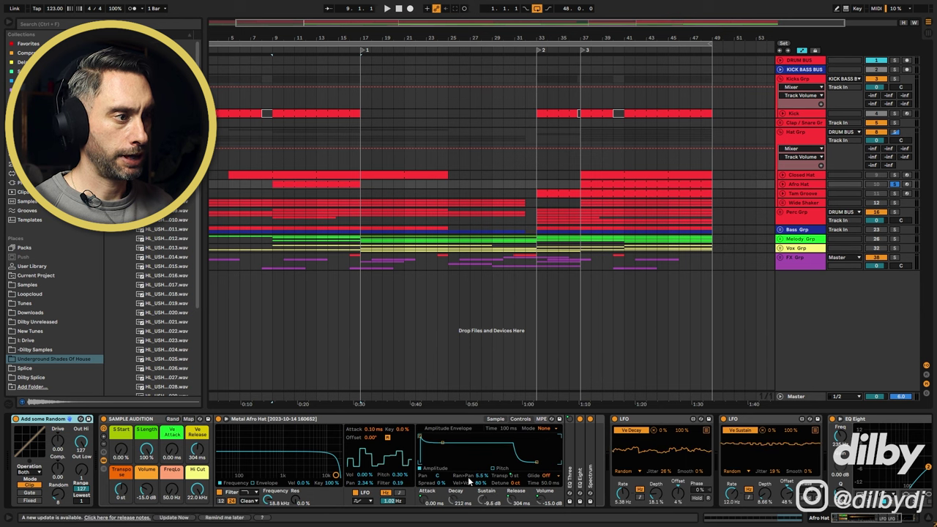
{"action": "left_click", "coordinate": [496, 418]}
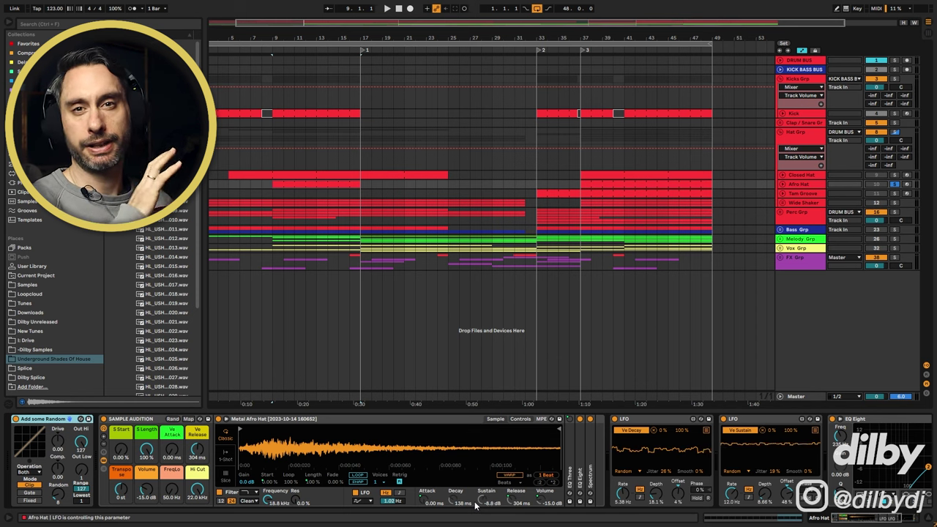
{"action": "left_click", "coordinate": [335, 492]}
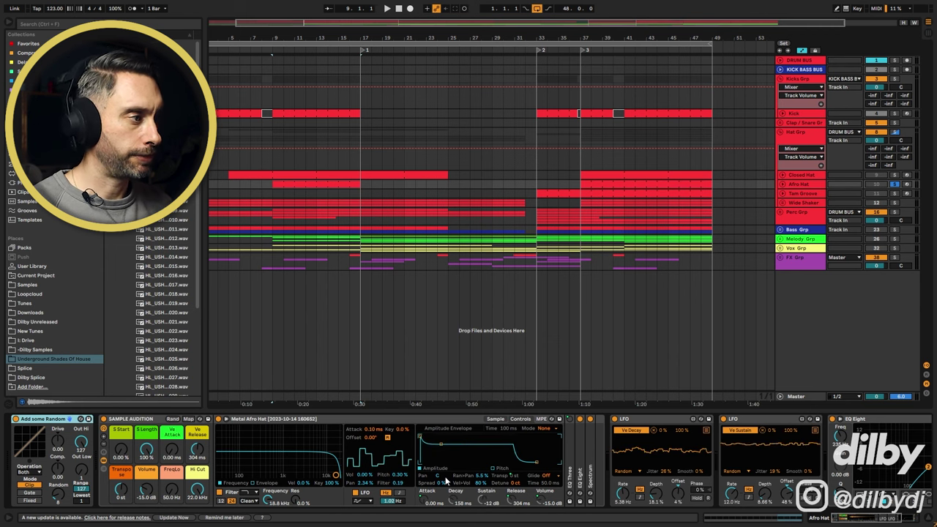
{"action": "left_click_drag", "start_coordinate": [847, 520], "coordinate": [855, 519]}
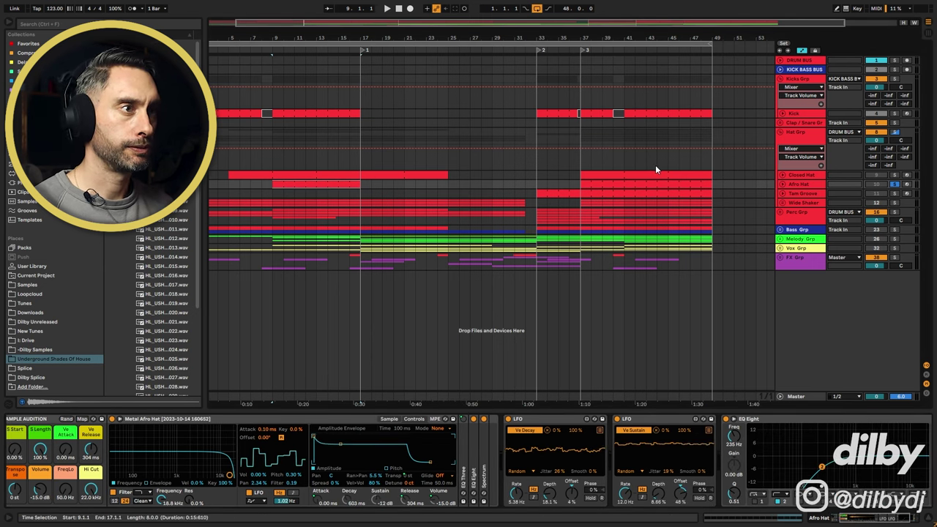
Step: Play the soloed Afro Hat from bar 9 and bypass its Ve Decay and Ve Sustain LFOs to compare the sound
{"action": "key", "text": "space"}
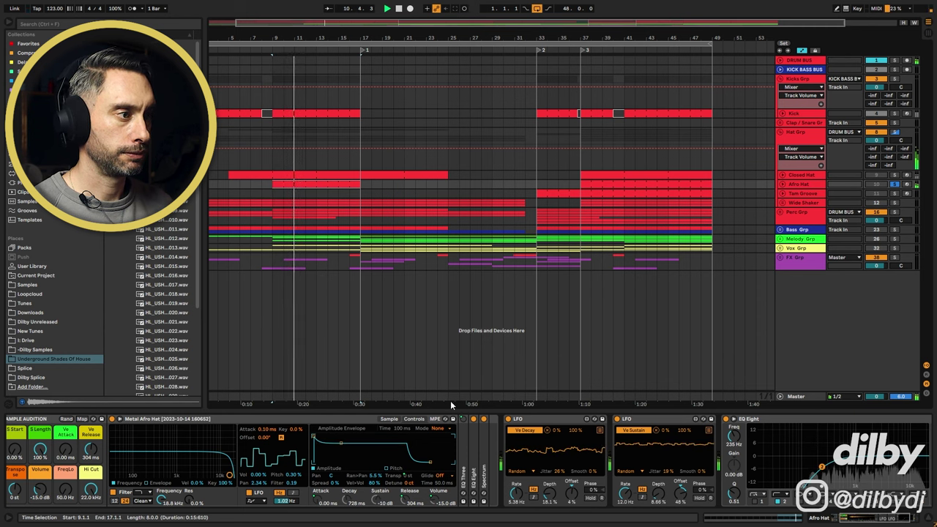
{"action": "left_click", "coordinate": [509, 419]}
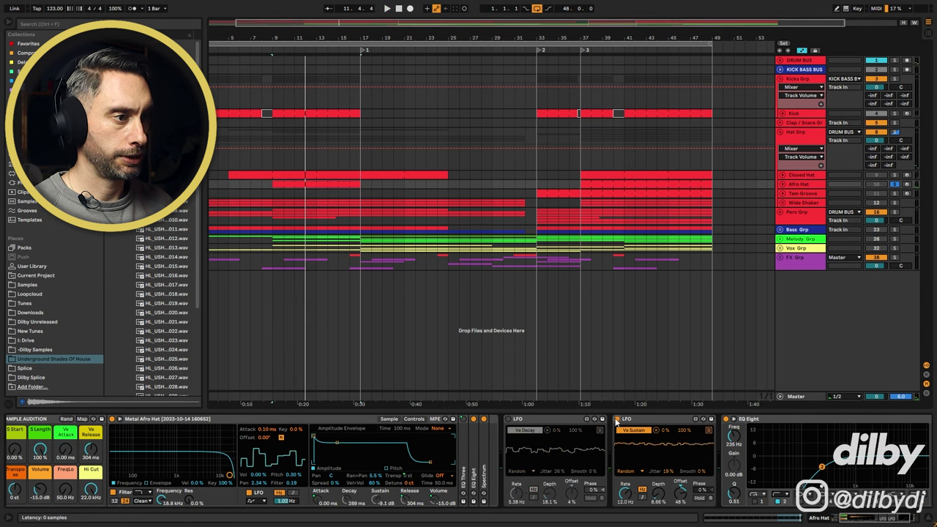
{"action": "left_click", "coordinate": [616, 419]}
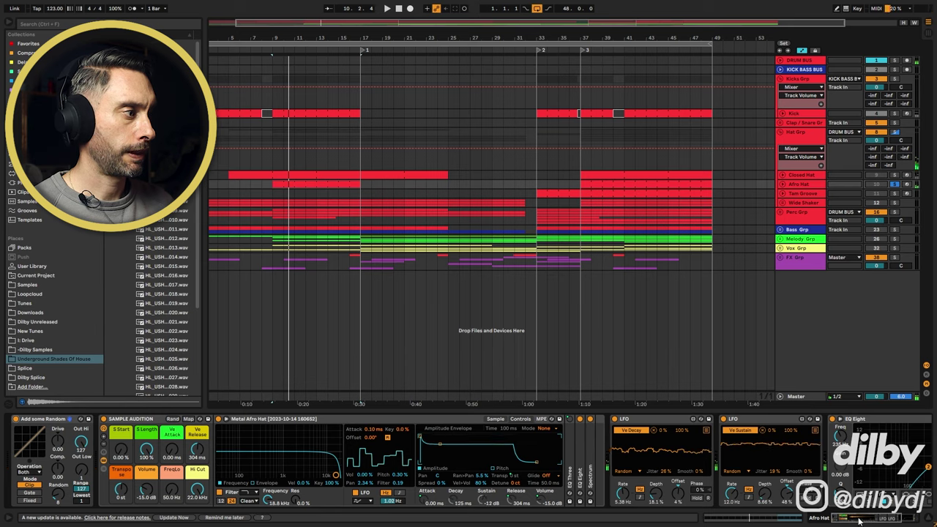
Step: Open Kickstart 2 on the Afro Hat, compare playback with it bypassed and enabled, and close its window
{"action": "left_click_drag", "start_coordinate": [860, 520], "coordinate": [877, 520]}
{"action": "left_click", "coordinate": [866, 468]}
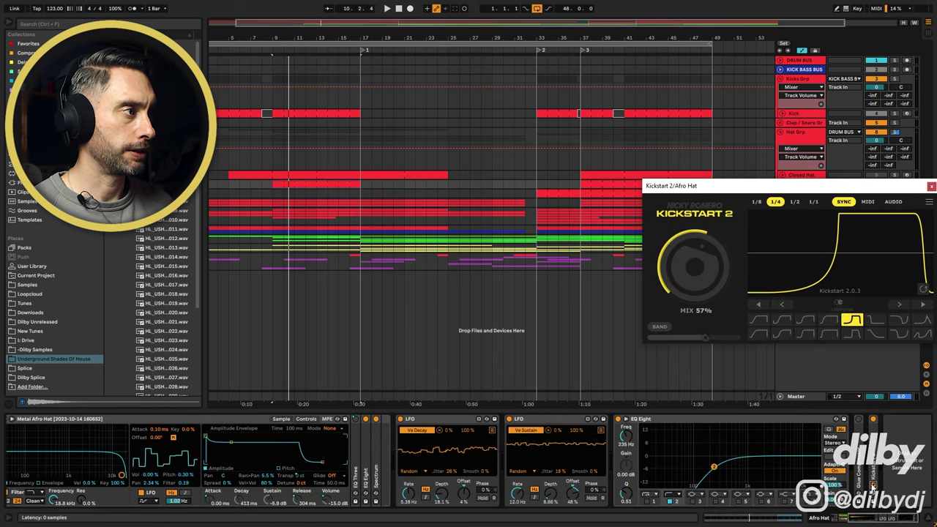
{"action": "left_click_drag", "start_coordinate": [743, 189], "coordinate": [496, 172]}
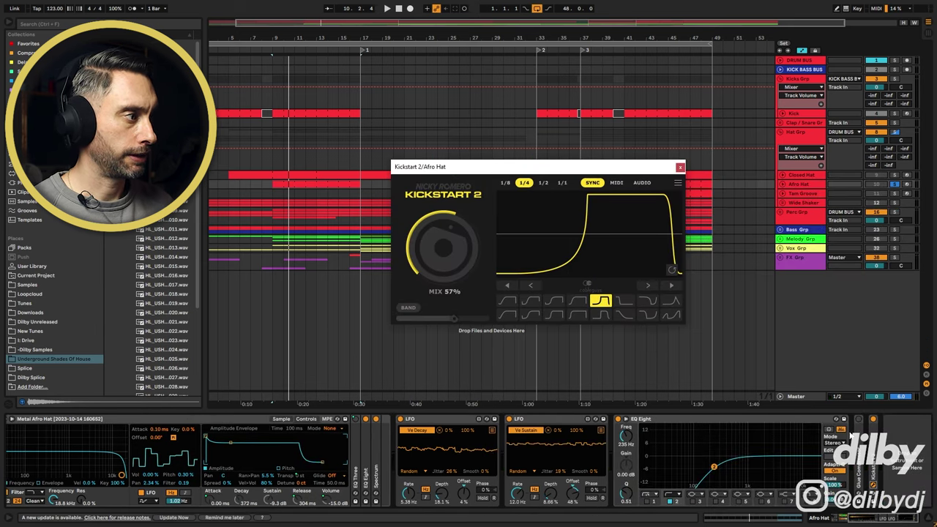
{"action": "left_click", "coordinate": [874, 420]}
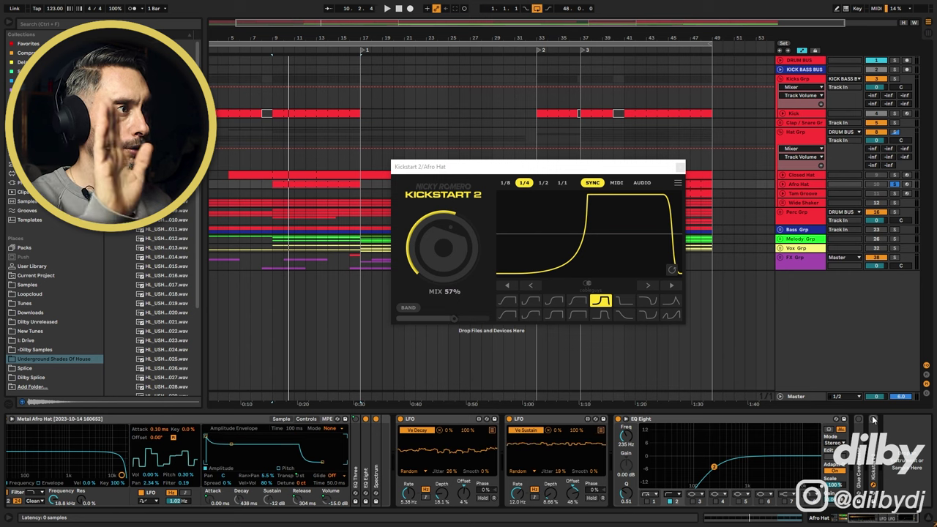
{"action": "key", "text": "space"}
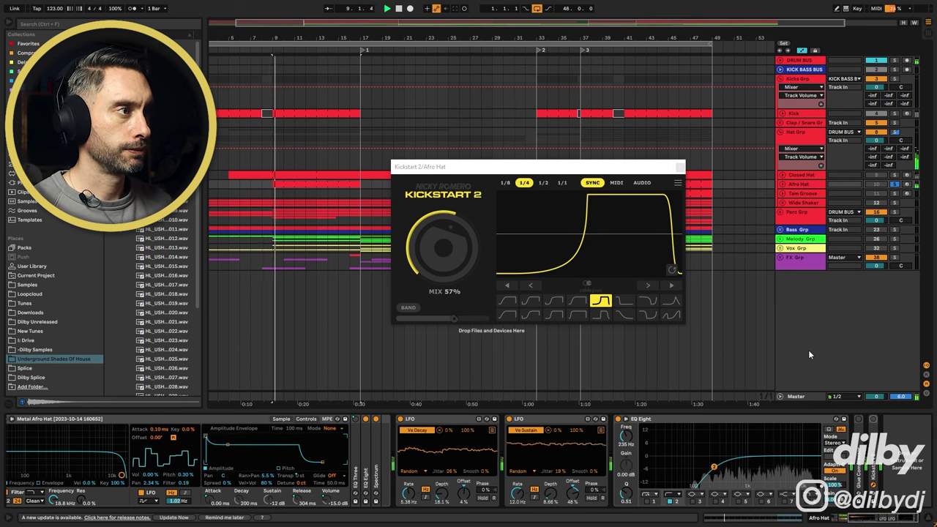
{"action": "left_click", "coordinate": [874, 419]}
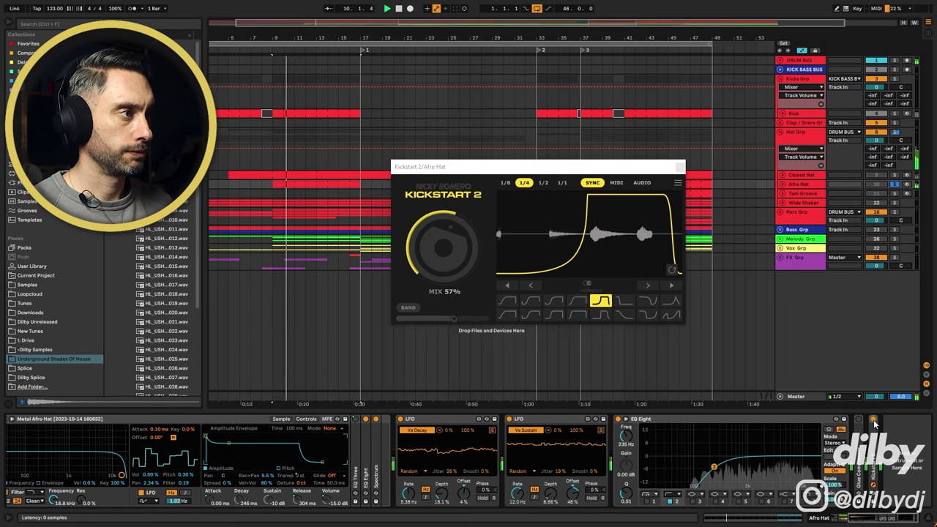
{"action": "left_click", "coordinate": [676, 164]}
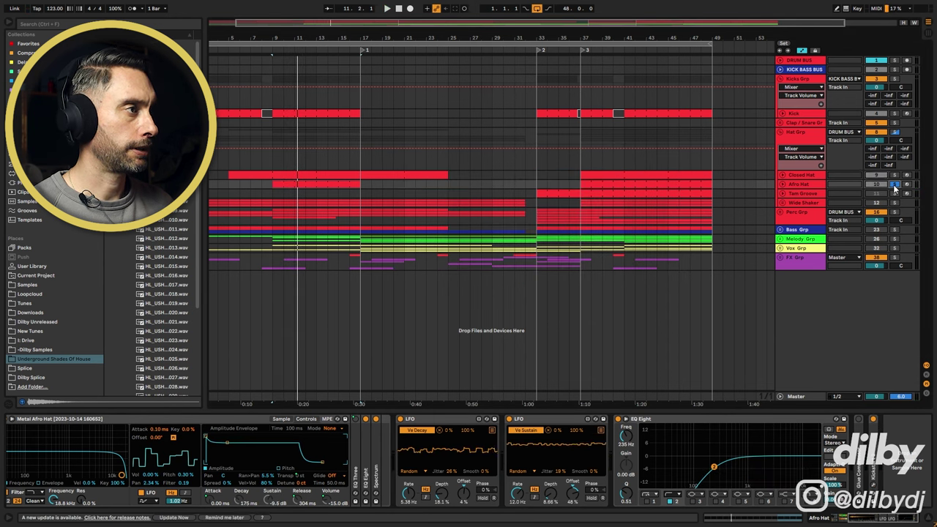
Step: Unsolo the Afro Hat, inspect the MIDI notes in the Tam Groove clip, and return to that track's device chain
{"action": "left_click", "coordinate": [895, 184]}
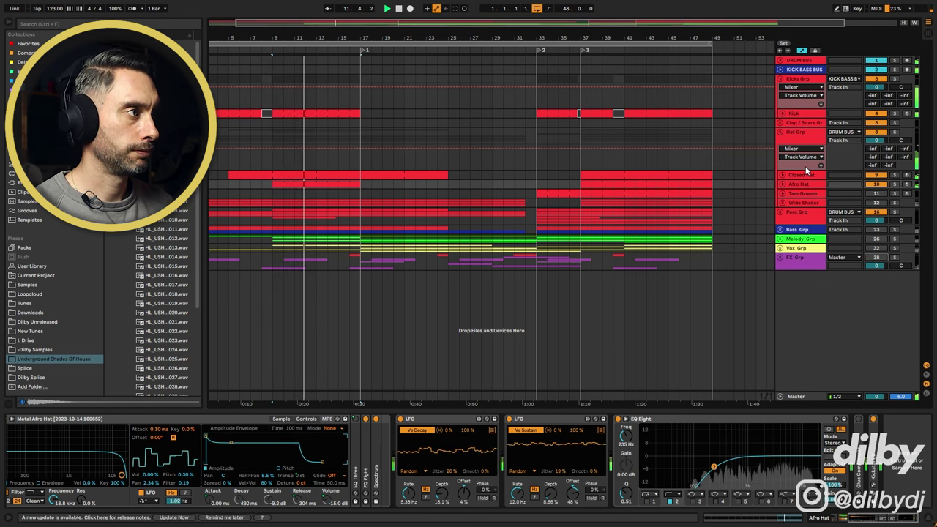
{"action": "left_click", "coordinate": [808, 194]}
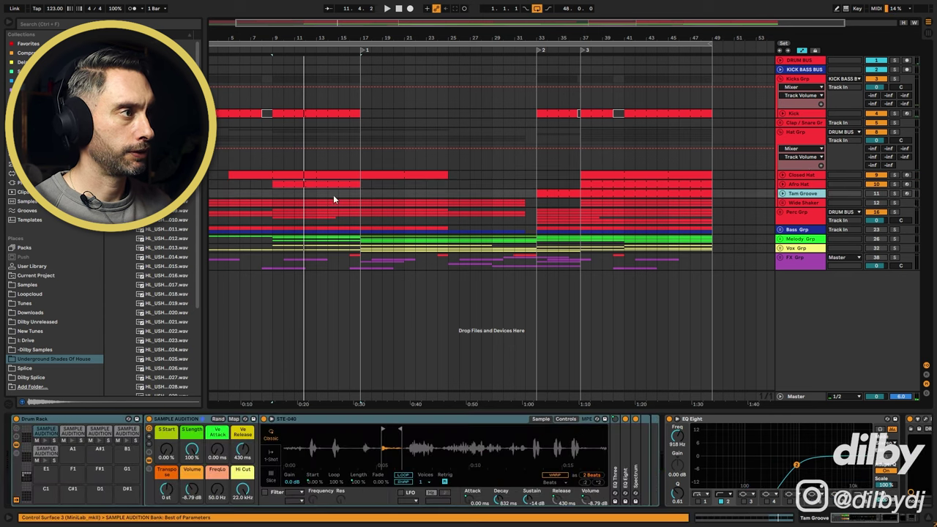
{"action": "double_click", "coordinate": [628, 193]}
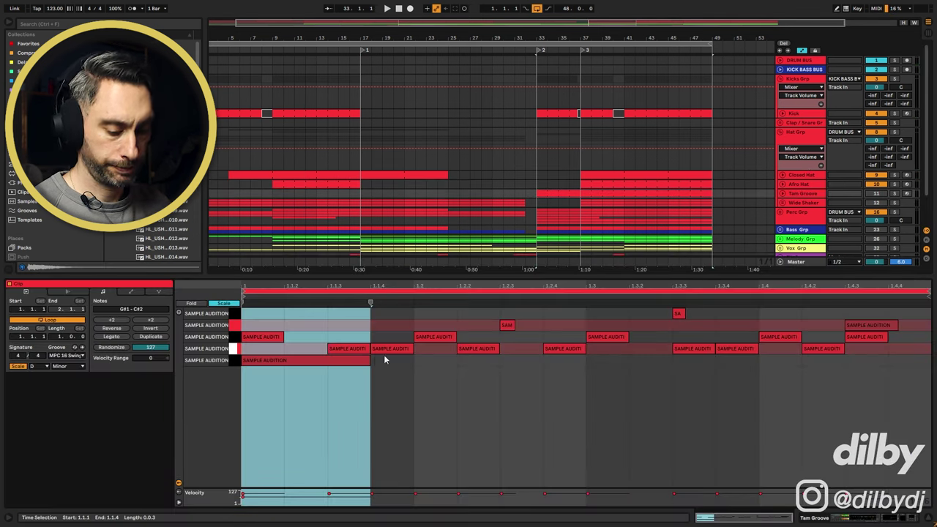
{"action": "left_click", "coordinate": [795, 196]}
{"action": "double_click", "coordinate": [790, 195]}
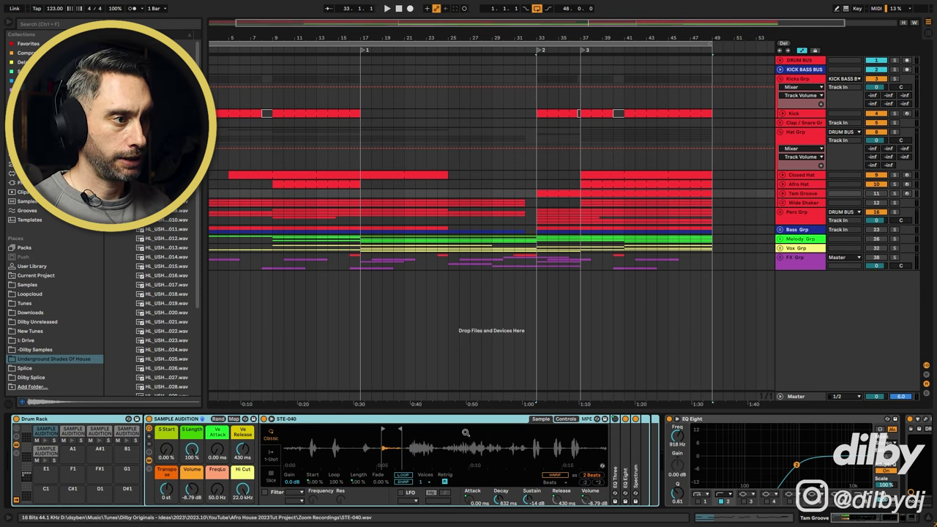
Step: Enlarge the STE-040 sample waveform in the Tam Groove sampler, locate the file in the browser, preview it, and collapse the enlarged view
{"action": "left_click", "coordinate": [277, 427]}
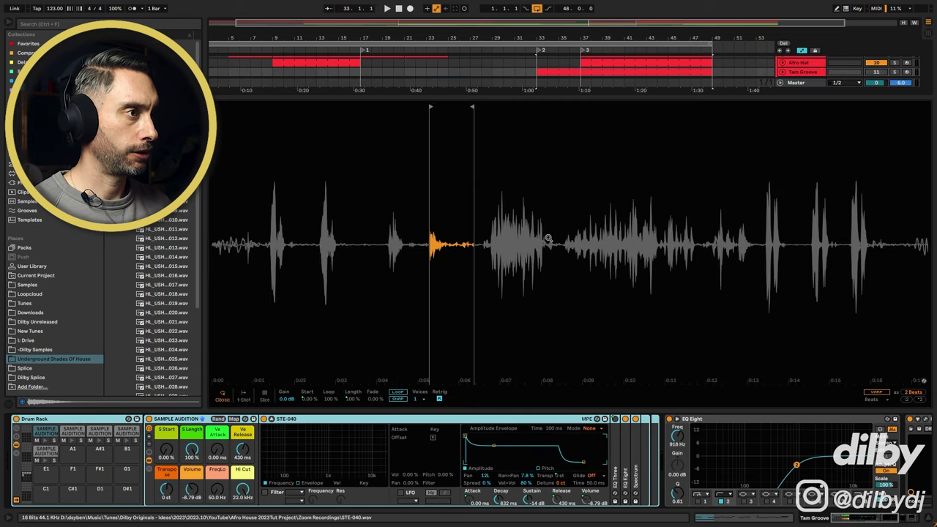
{"action": "right_click", "coordinate": [513, 253]}
{"action": "left_click", "coordinate": [551, 268]}
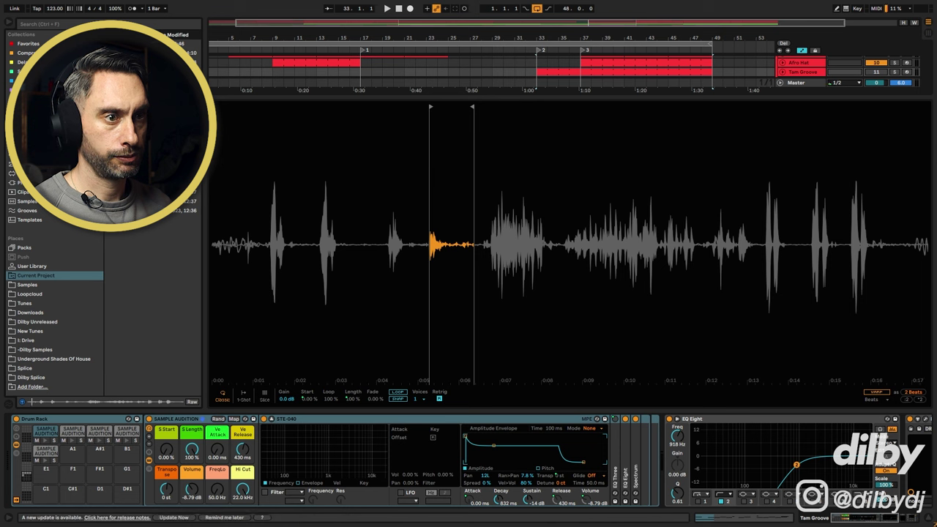
{"action": "left_click", "coordinate": [50, 402]}
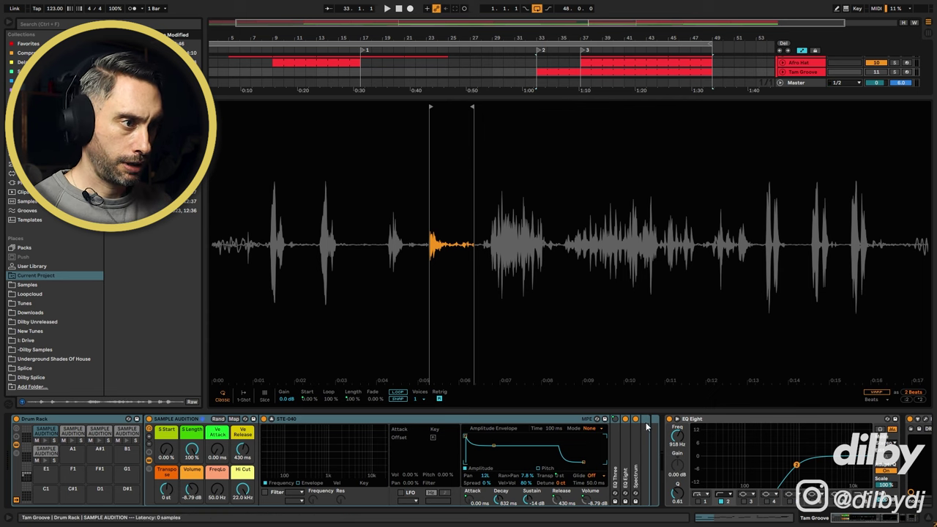
{"action": "left_click", "coordinate": [272, 421]}
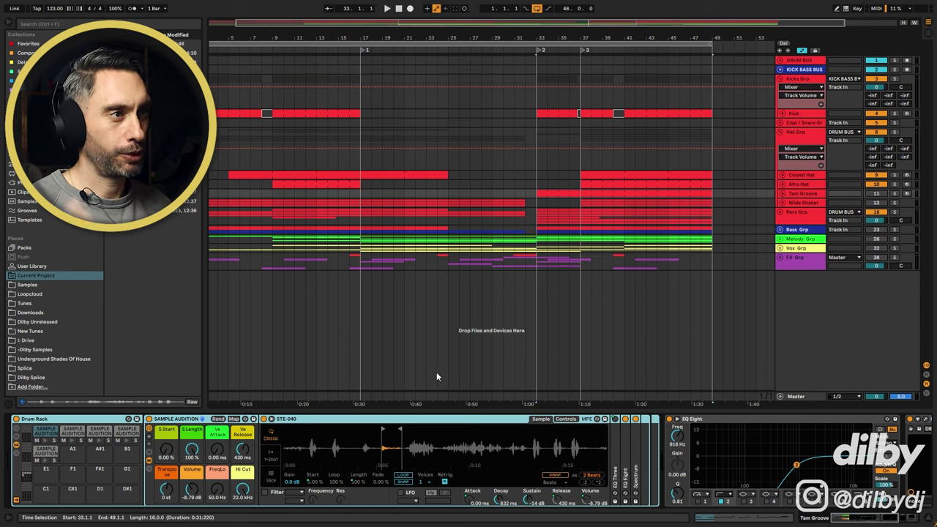
Step: Examine the different STE-040 slices loaded on the pads of the Tam Groove Drum Rack
{"action": "left_click", "coordinate": [604, 198]}
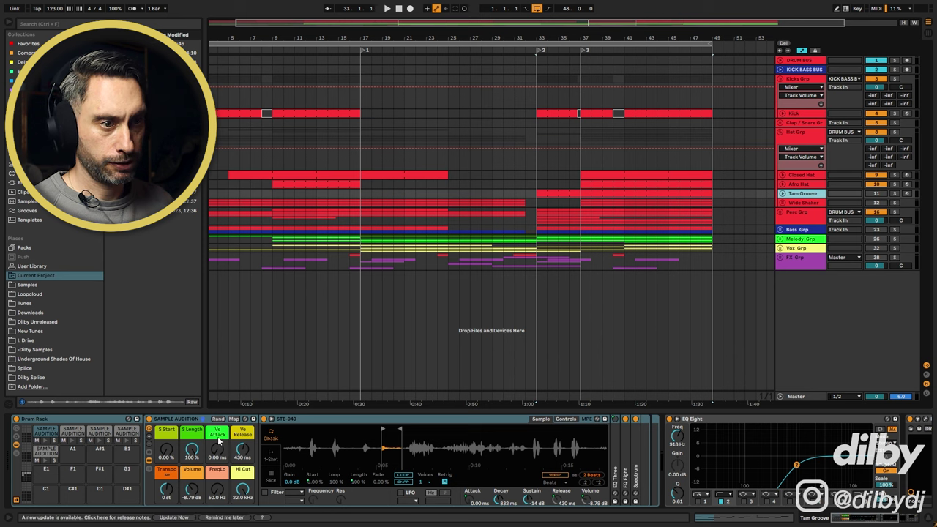
{"action": "left_click", "coordinate": [98, 433]}
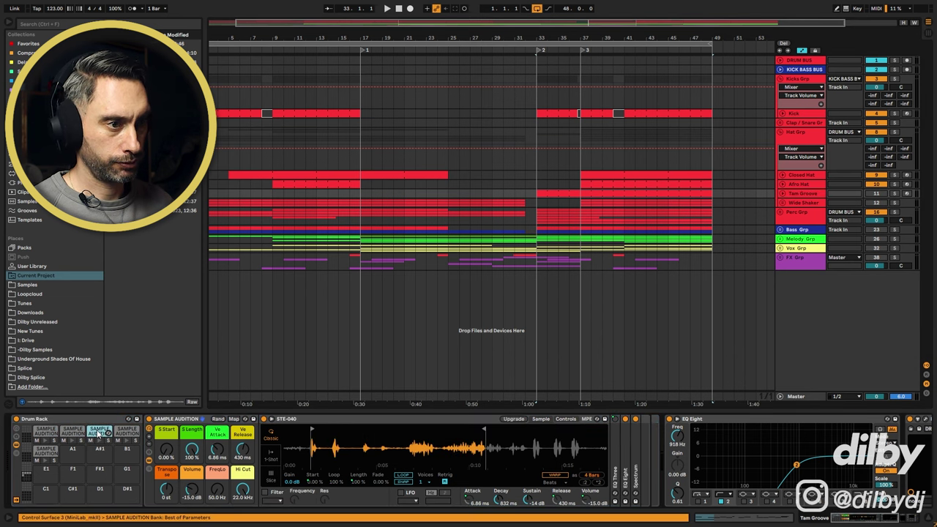
{"action": "left_click", "coordinate": [126, 433]}
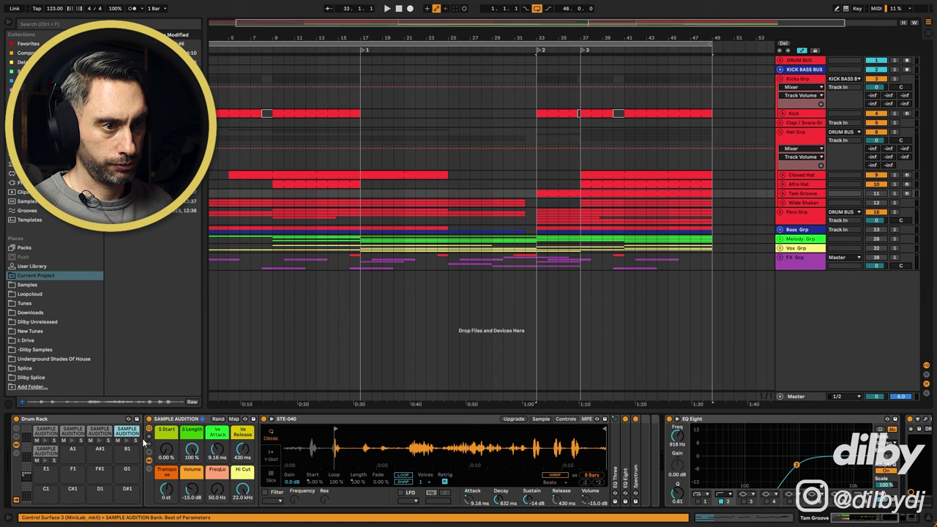
{"action": "left_click", "coordinate": [46, 451]}
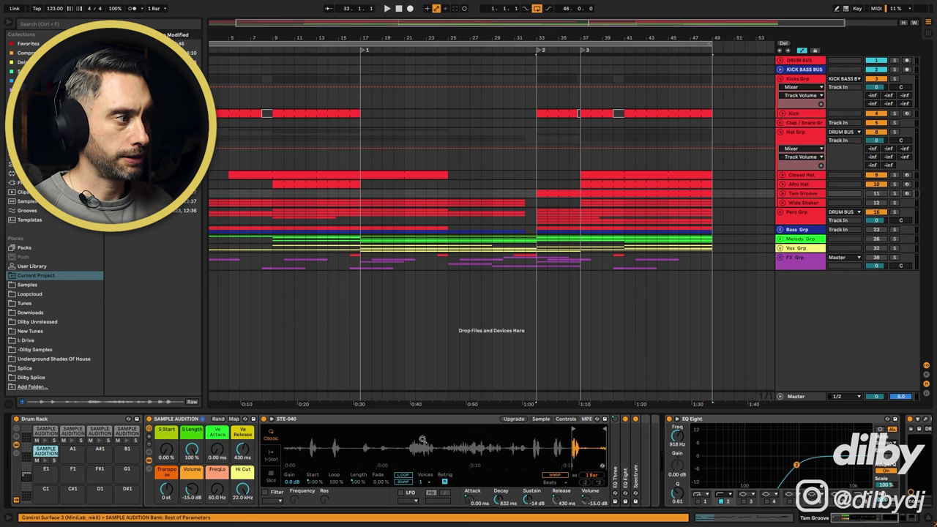
Step: Show the Tam Groove clip's MIDI notes and play the track soloed from bar 33
{"action": "double_click", "coordinate": [642, 198]}
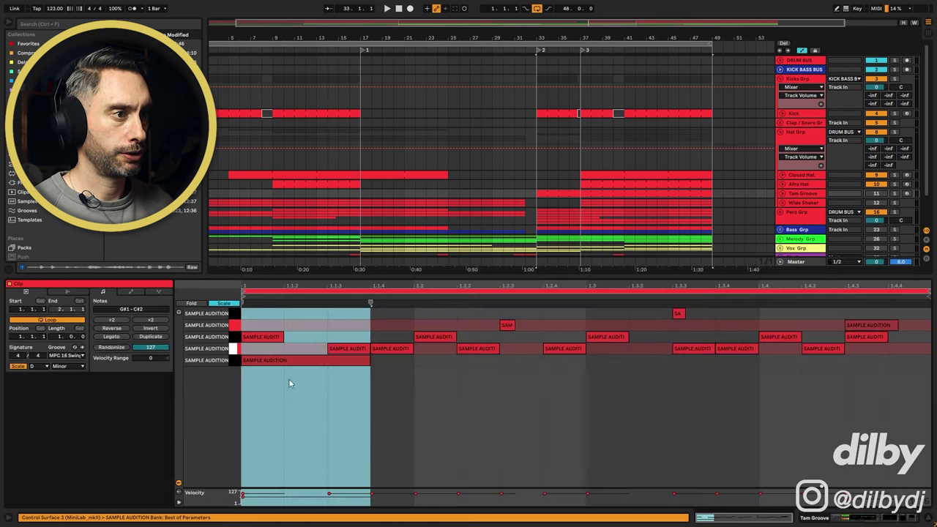
{"action": "left_click", "coordinate": [894, 194]}
{"action": "key", "text": "space"}
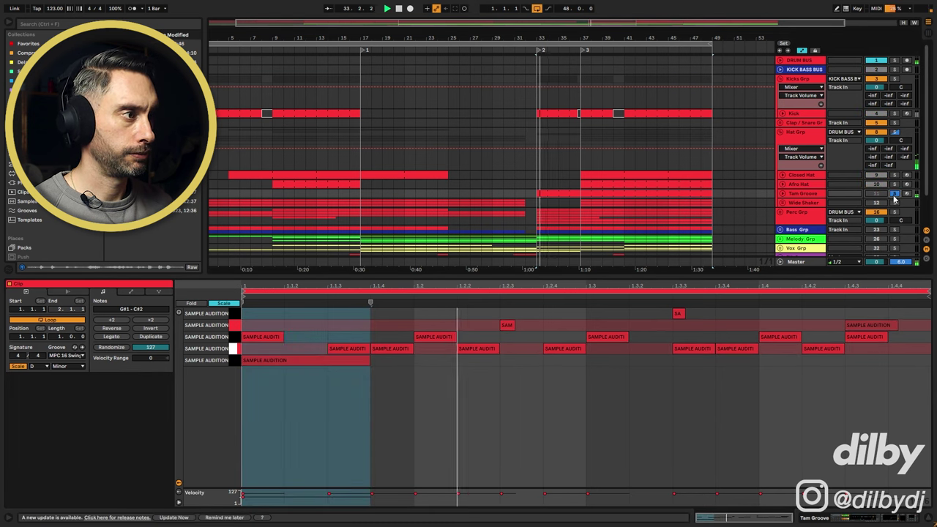
Step: Return to the Tam Groove device chain, audition its effects in solo, and briefly open the DS Tantra 2 plug-in window
{"action": "left_click", "coordinate": [802, 193]}
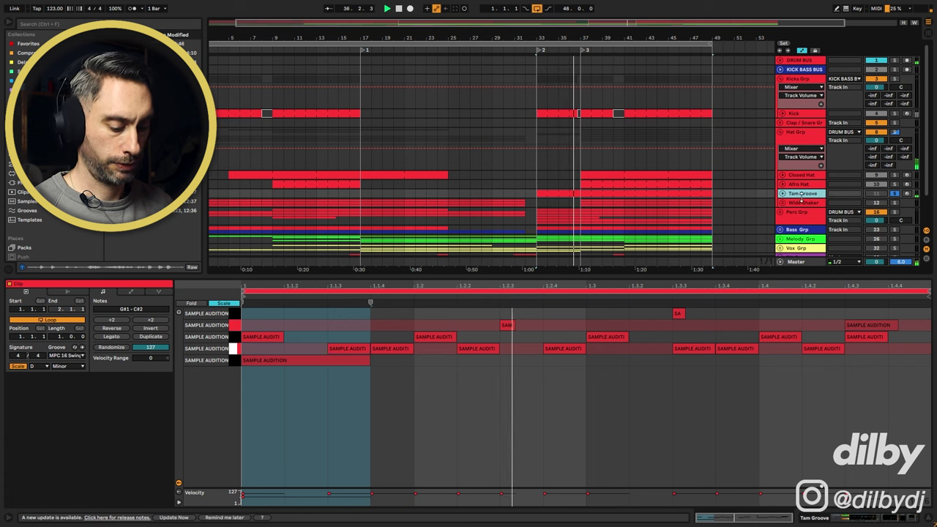
{"action": "key", "text": "shift+Tab"}
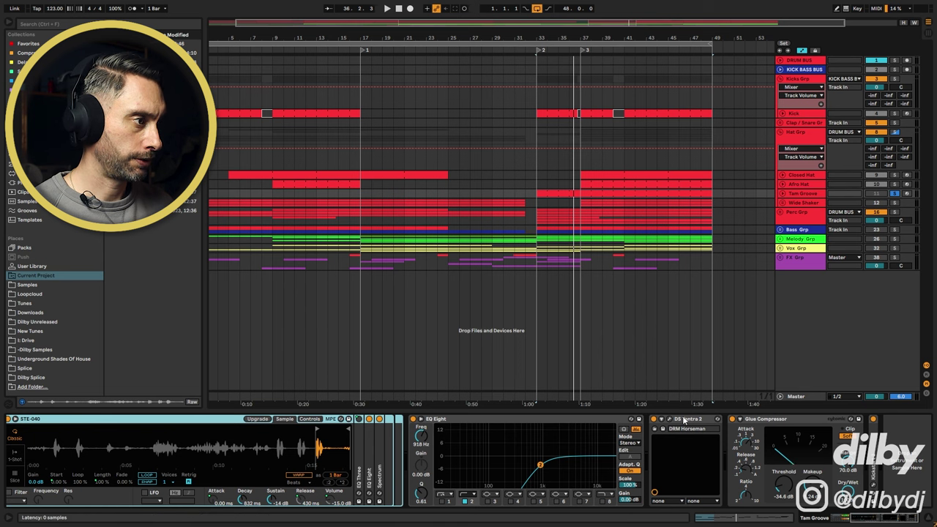
{"action": "key", "text": "space"}
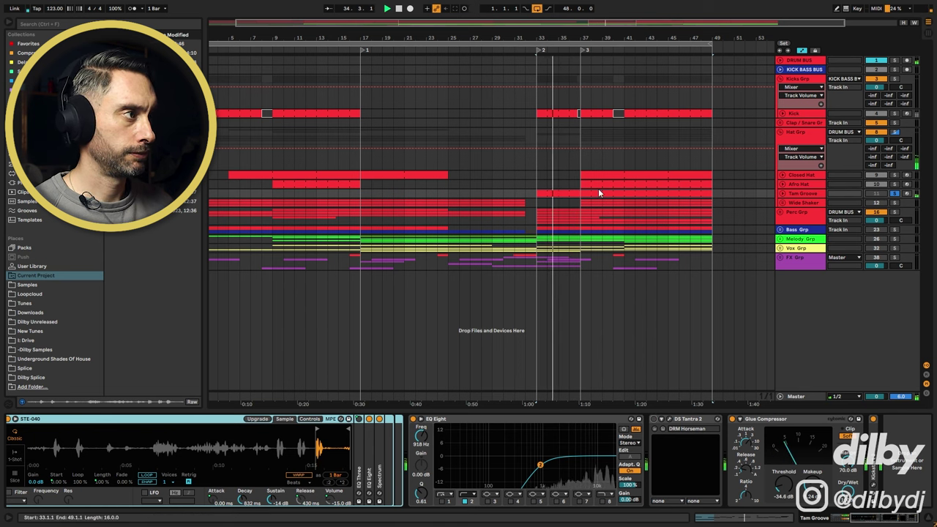
{"action": "key", "text": "space"}
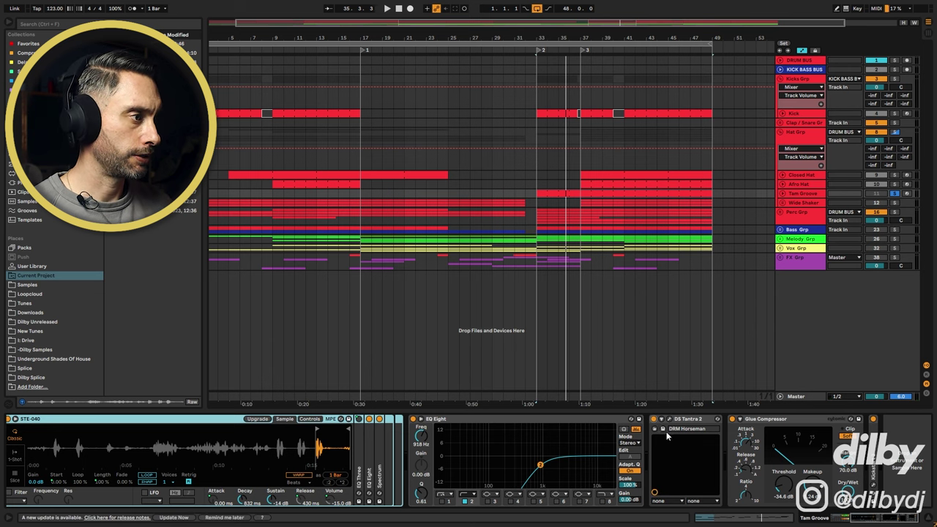
{"action": "left_click", "coordinate": [670, 420]}
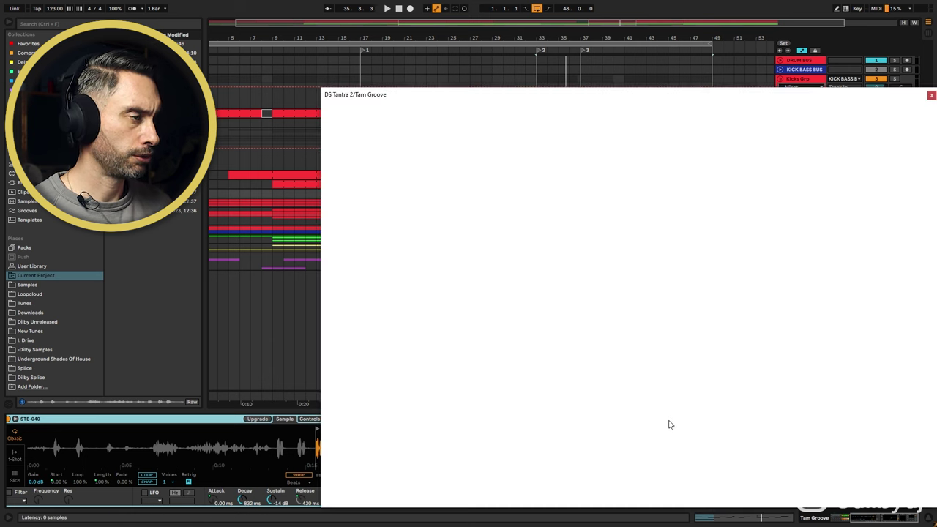
{"action": "left_click", "coordinate": [932, 95]}
Step: Freeze the Tam Groove track and play it from bar 33 together with the other drum tracks
{"action": "left_click", "coordinate": [812, 196]}
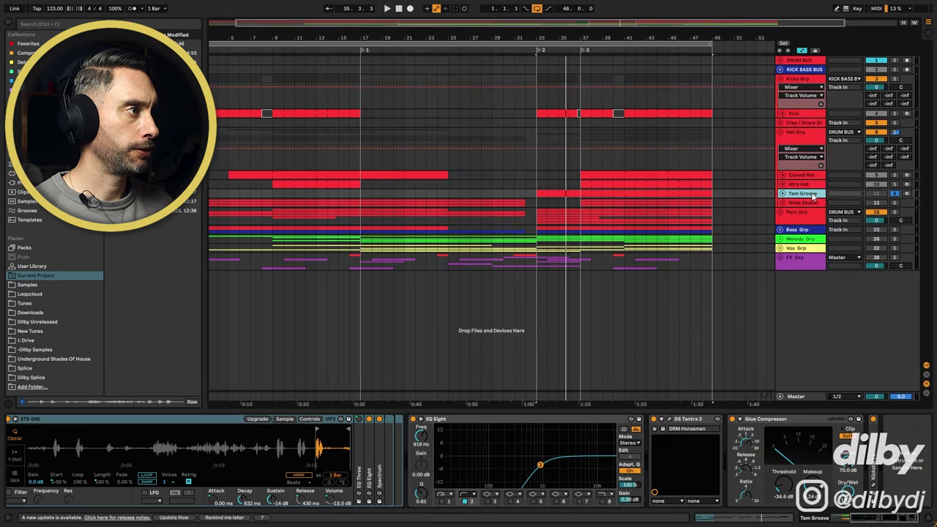
{"action": "right_click", "coordinate": [812, 196]}
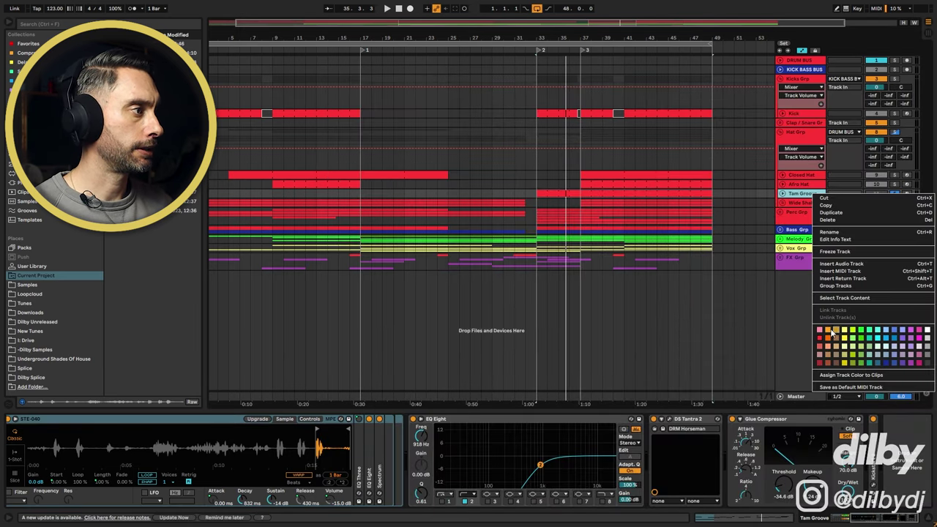
{"action": "left_click", "coordinate": [841, 374]}
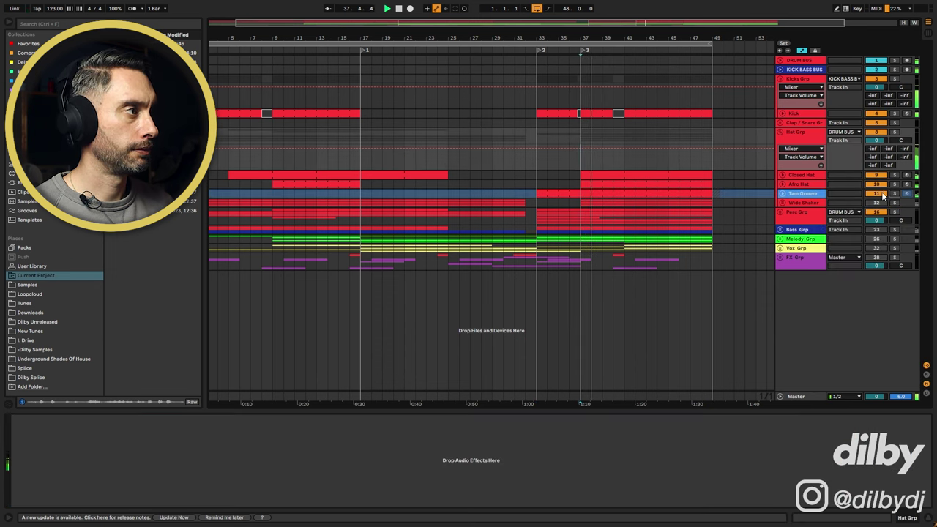
{"action": "left_click", "coordinate": [553, 183]}
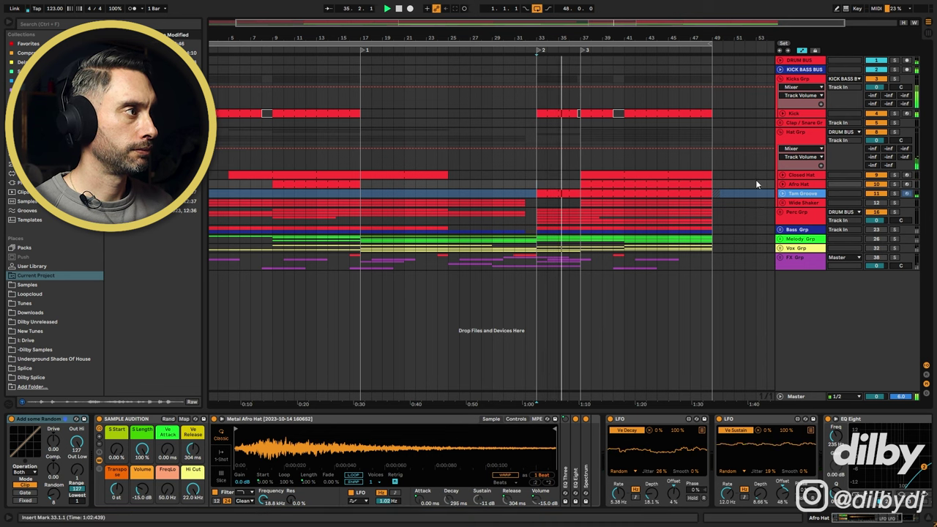
Step: Unfold the Wide Shaker group and locate the Straight Shaker's STE-036 sample in the browser
{"action": "left_click", "coordinate": [801, 203]}
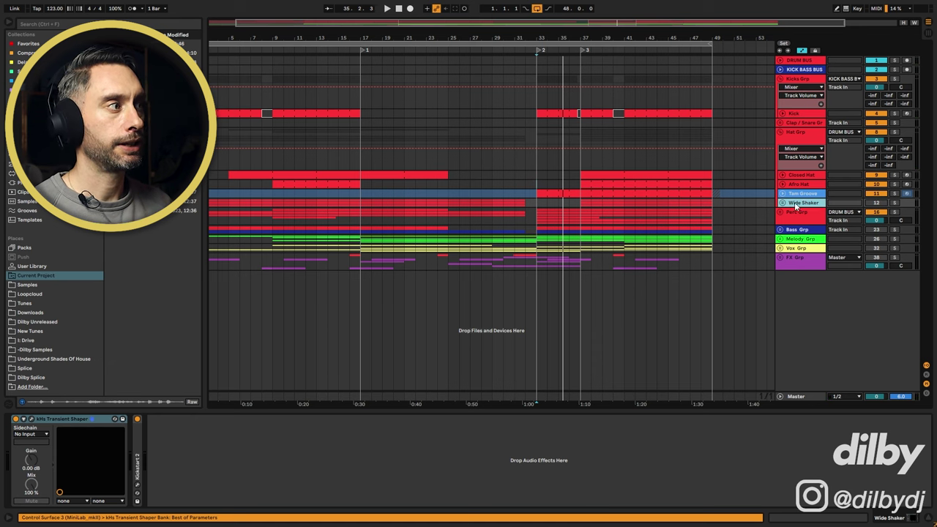
{"action": "left_click", "coordinate": [783, 202]}
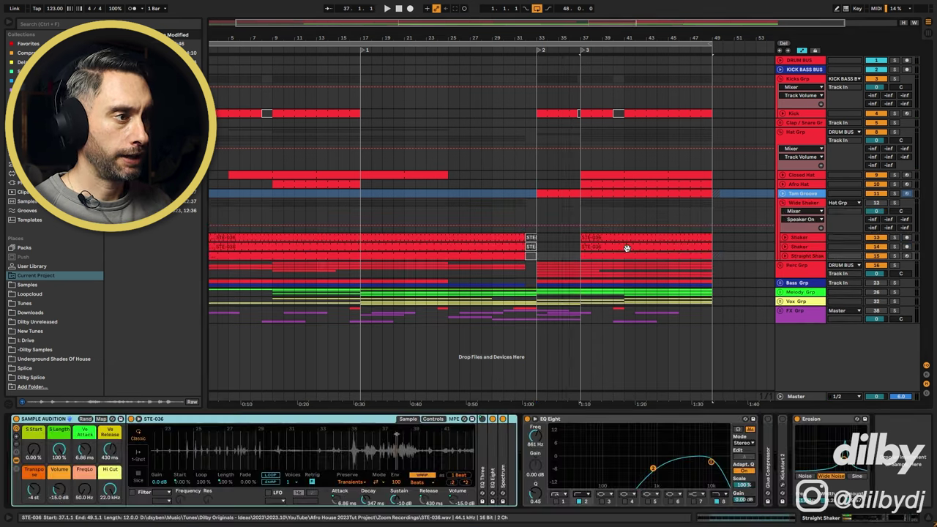
{"action": "right_click", "coordinate": [402, 448]}
{"action": "left_click", "coordinate": [431, 461]}
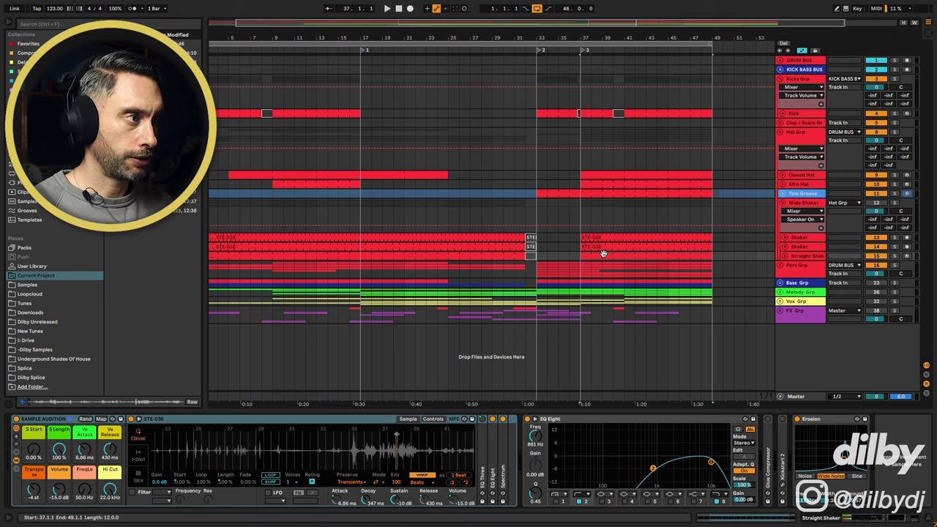
Step: Zoom in on the STE-036 slice, arm the Straight Shaker track, and move the sample's end marker slightly earlier
{"action": "left_click_drag", "start_coordinate": [409, 453], "coordinate": [293, 466]}
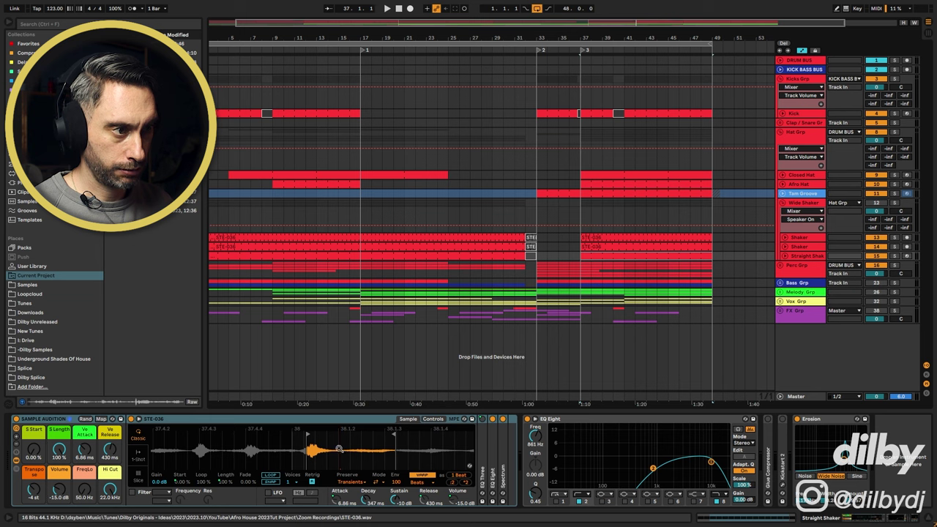
{"action": "left_click", "coordinate": [908, 256]}
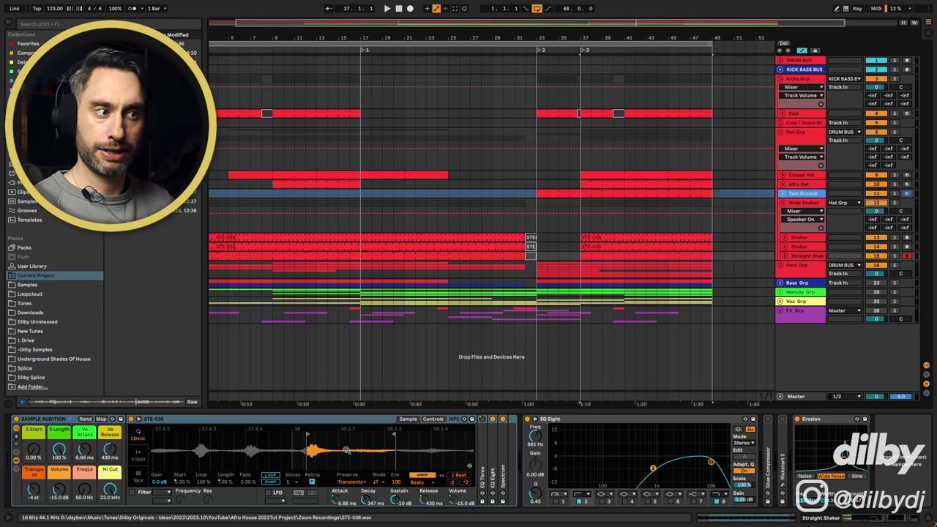
{"action": "mouse_move", "coordinate": [394, 436]}
{"action": "left_mouse_down"}
{"action": "mouse_move", "coordinate": [336, 441]}
{"action": "mouse_move", "coordinate": [389, 439]}
{"action": "left_mouse_up"}
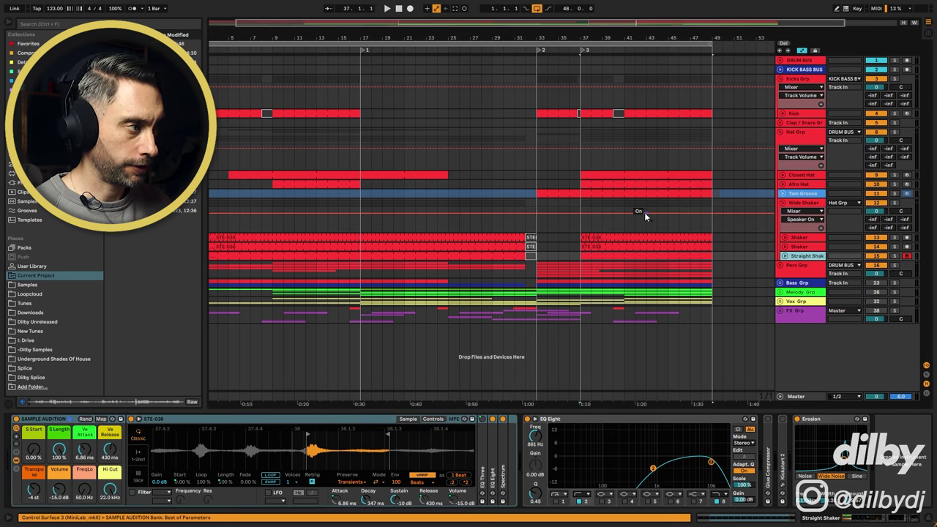
Step: Inspect the repeated C3 notes and their velocities in the Straight Shaker clip, and return to the device chain
{"action": "key", "text": "shift+Tab"}
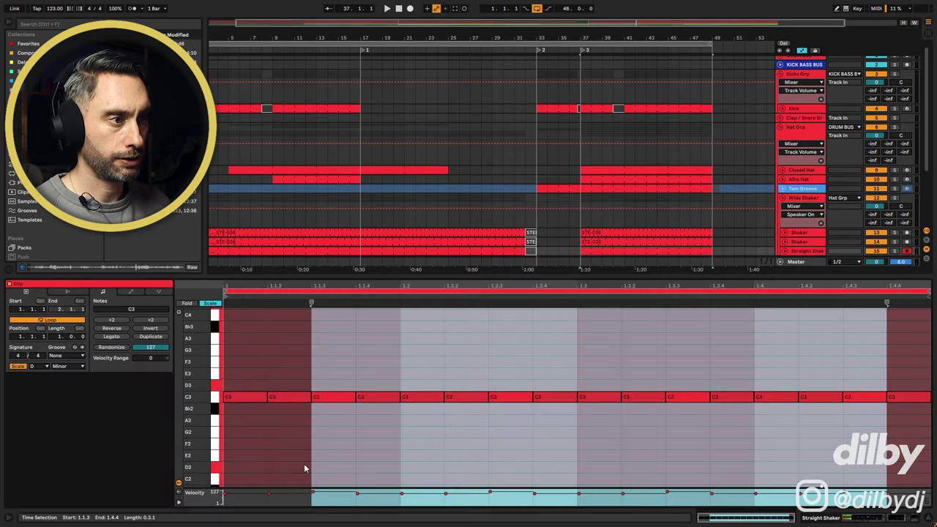
{"action": "left_click", "coordinate": [336, 397]}
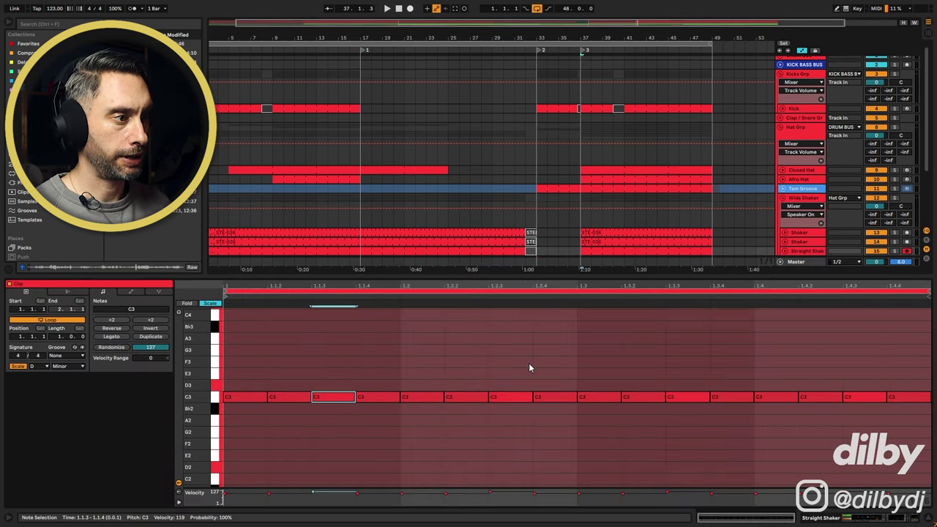
{"action": "left_click", "coordinate": [519, 398]}
{"action": "key", "text": "shift+Tab"}
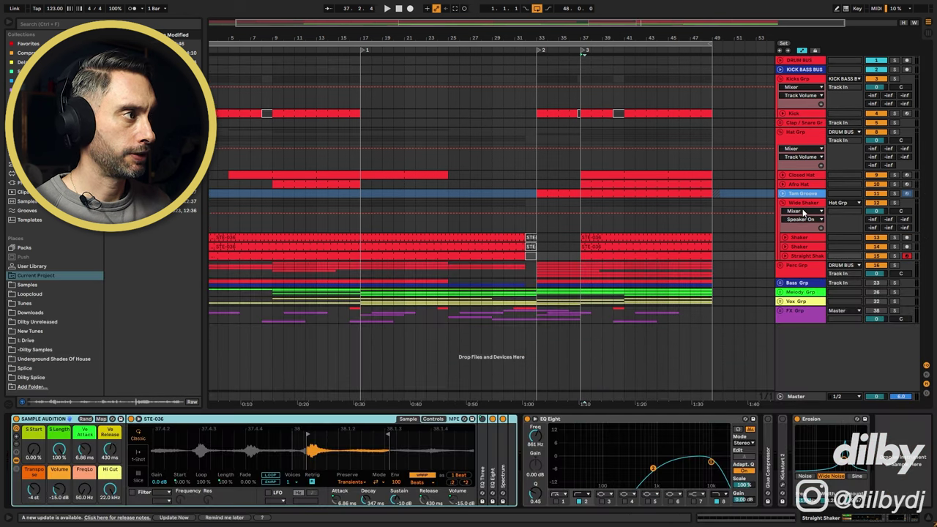
Step: Open Kickstart 2 on the Wide Shaker group, nudge its ducking curve earlier, and close the plug-in window
{"action": "left_click", "coordinate": [804, 203]}
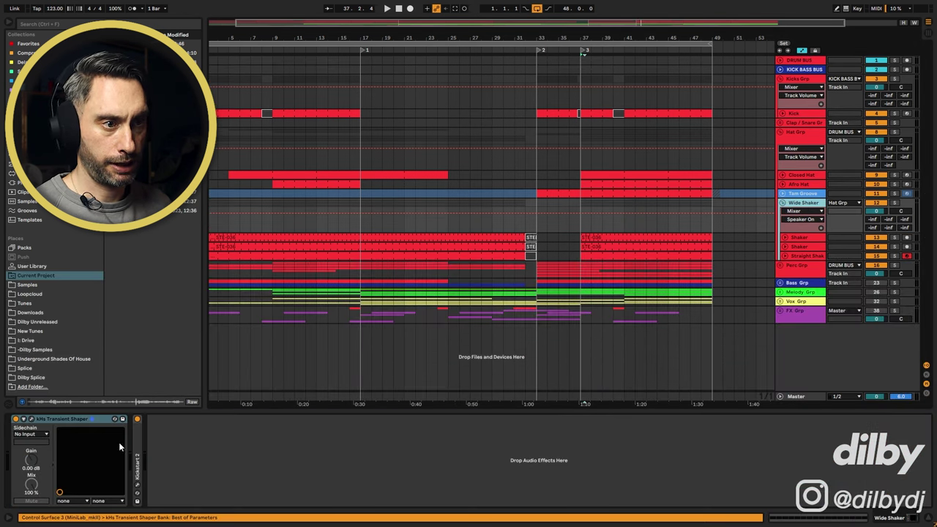
{"action": "left_click", "coordinate": [138, 495]}
{"action": "left_click_drag", "start_coordinate": [698, 184], "coordinate": [386, 202]}
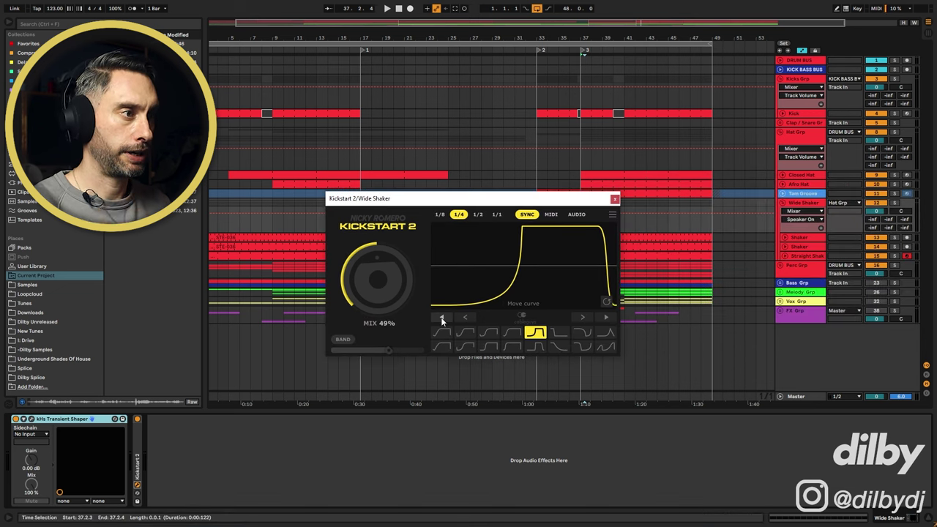
{"action": "left_click", "coordinate": [441, 317]}
{"action": "left_click", "coordinate": [615, 198]}
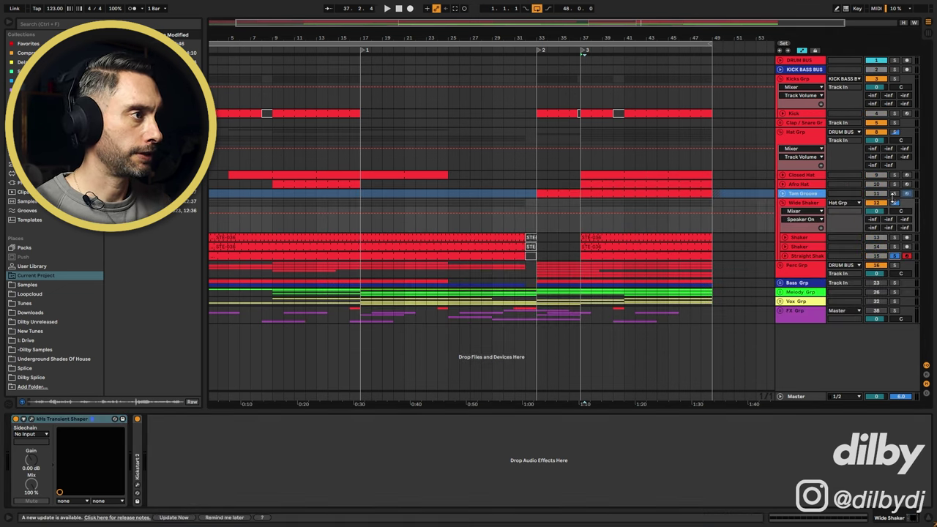
Step: Play the Straight Shaker clip soloed and compare its sound with the Erosion effect switched off and on
{"action": "left_click", "coordinate": [596, 257]}
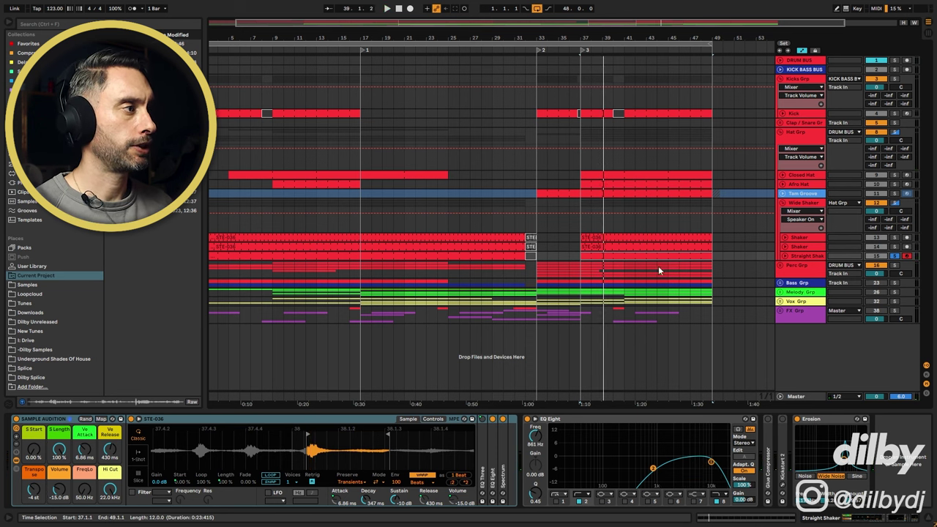
{"action": "key", "text": "space"}
{"action": "left_click", "coordinate": [797, 419]}
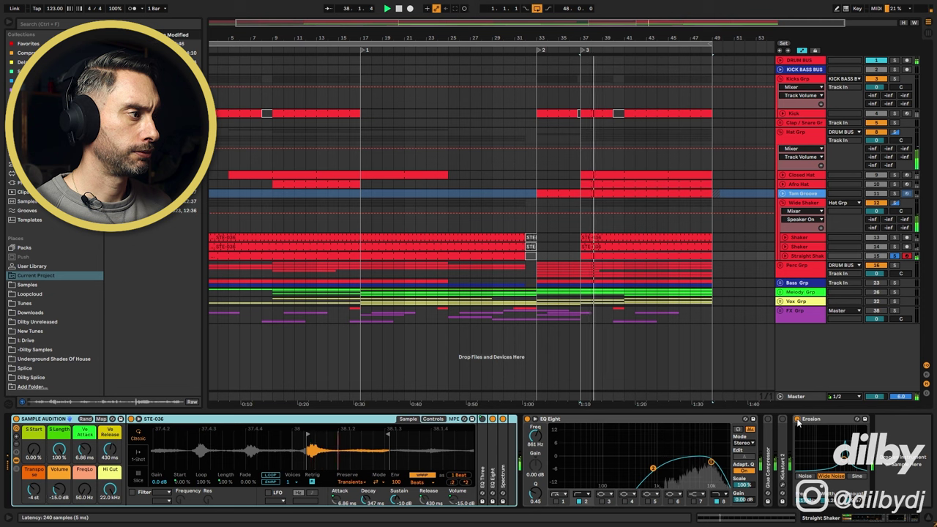
{"action": "left_click", "coordinate": [797, 420]}
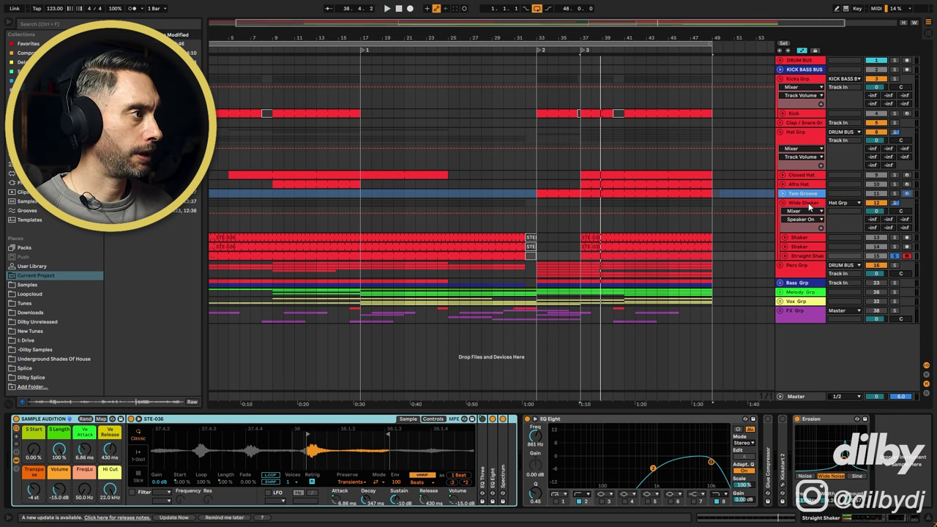
Step: Unfold both Shaker audio tracks in the Wide Shaker group and check their opposite panning
{"action": "left_click", "coordinate": [622, 238]}
{"action": "left_click", "coordinate": [785, 238]}
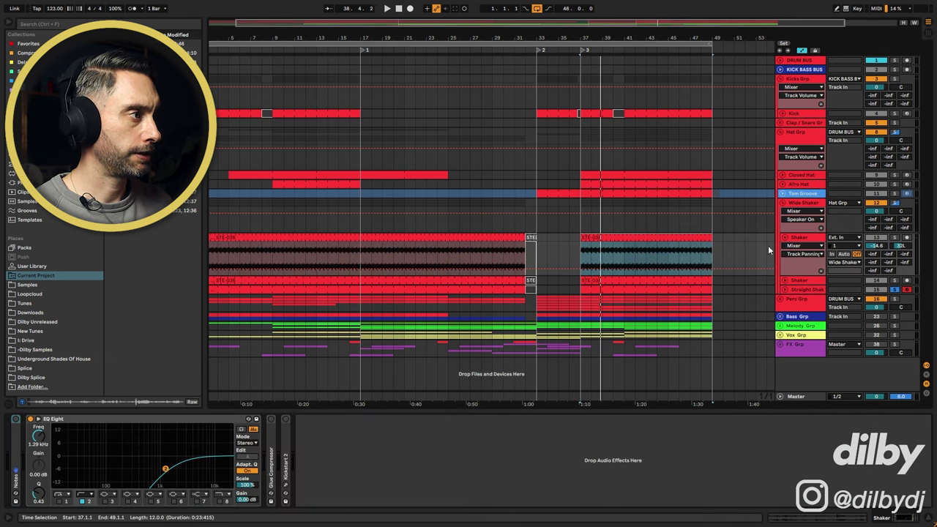
{"action": "left_click", "coordinate": [784, 282]}
{"action": "left_click", "coordinate": [696, 286]}
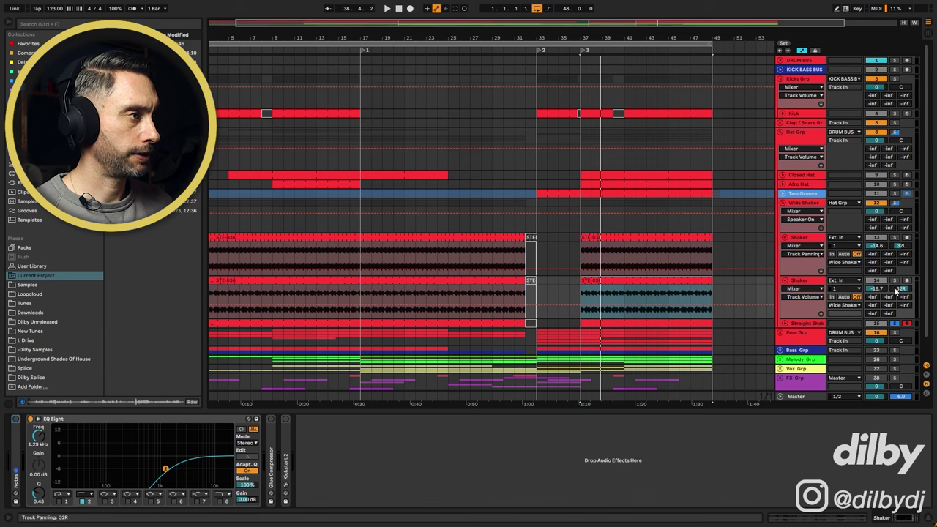
Step: Open the left-panned Shaker's STE-036 clip and examine its looped section within the full recording
{"action": "double_click", "coordinate": [662, 261]}
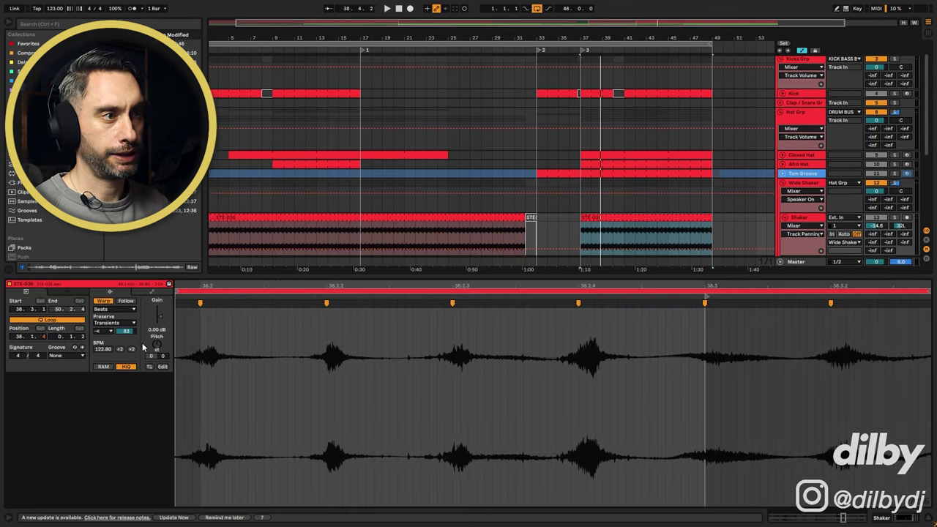
{"action": "left_click_drag", "start_coordinate": [483, 287], "coordinate": [481, 235]}
{"action": "left_click_drag", "start_coordinate": [425, 337], "coordinate": [568, 336]}
{"action": "left_click_drag", "start_coordinate": [341, 336], "coordinate": [487, 337]}
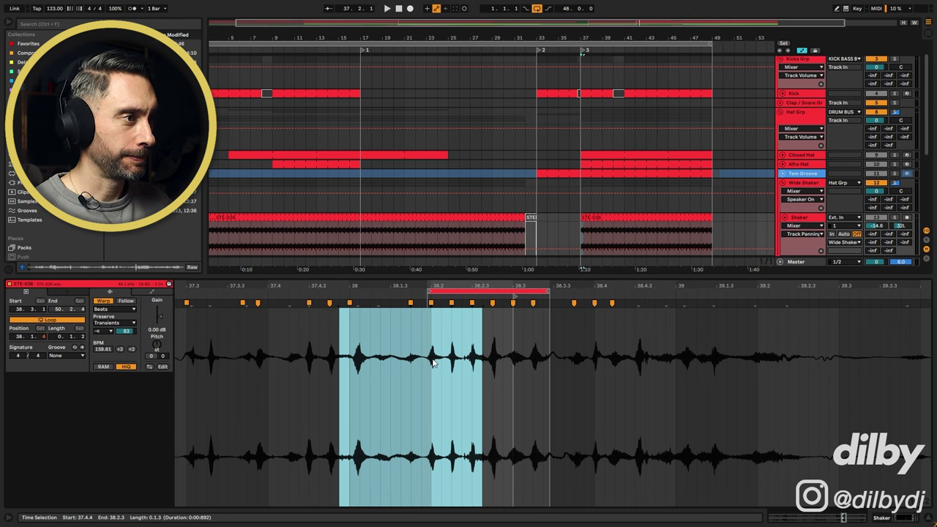
Step: Solo the left-panned Shaker, inspect the warp markers on the hits inside its loop, and play the clip
{"action": "left_click", "coordinate": [621, 217]}
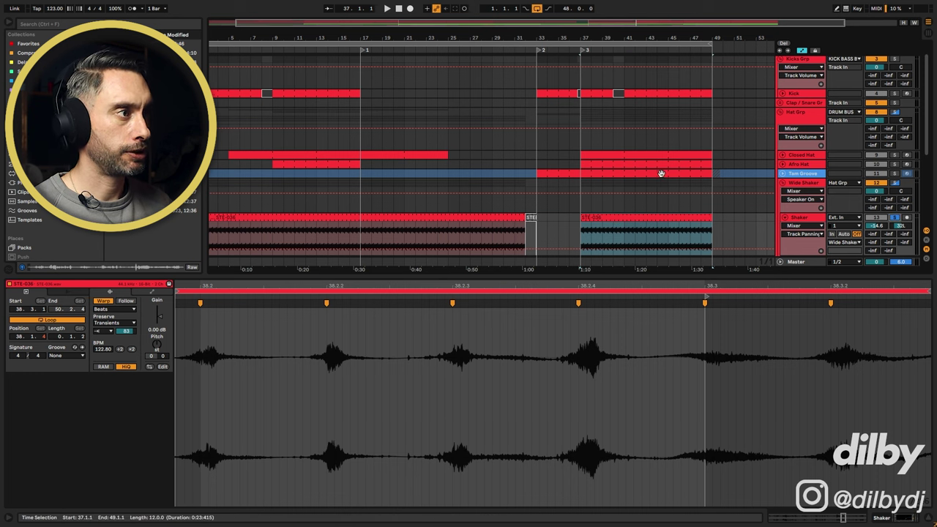
{"action": "left_click", "coordinate": [393, 342]}
{"action": "left_click_drag", "start_coordinate": [416, 285], "coordinate": [416, 227]}
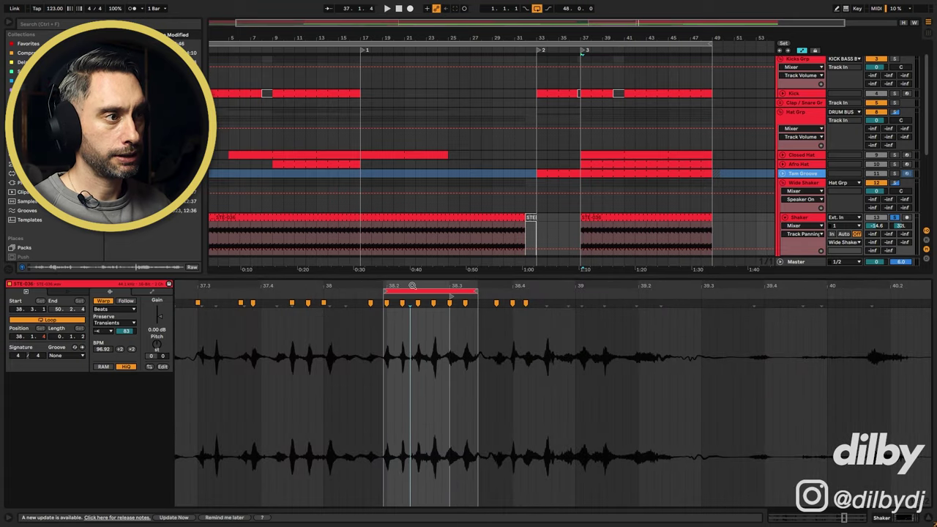
{"action": "left_click_drag", "start_coordinate": [413, 286], "coordinate": [369, 305]}
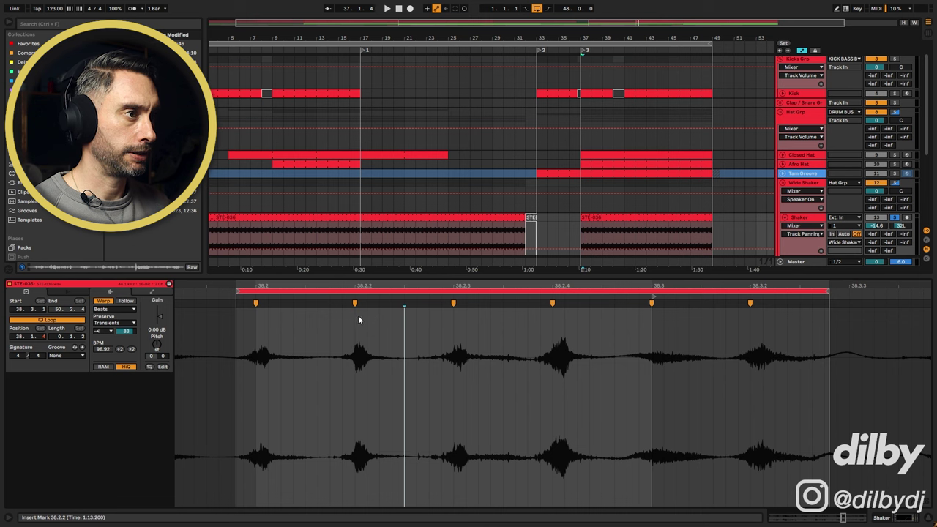
{"action": "left_click", "coordinate": [537, 315]}
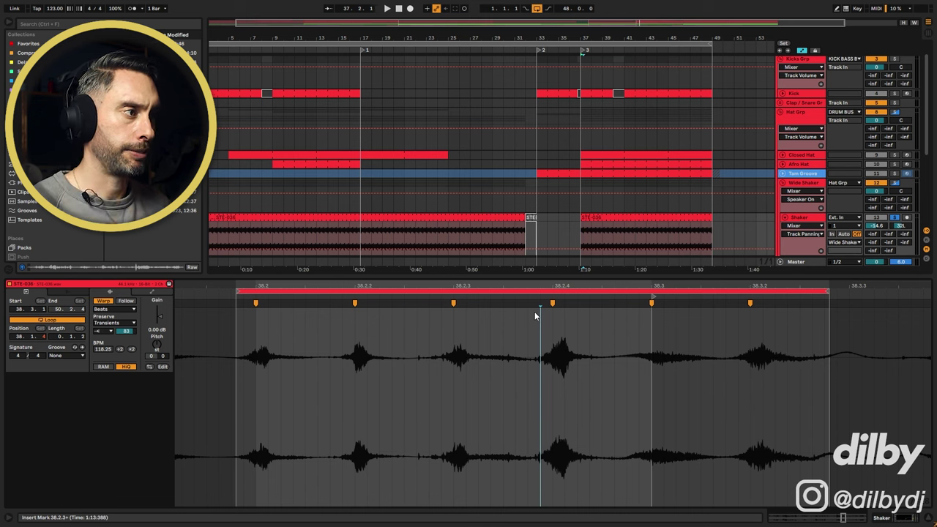
{"action": "left_click", "coordinate": [607, 215]}
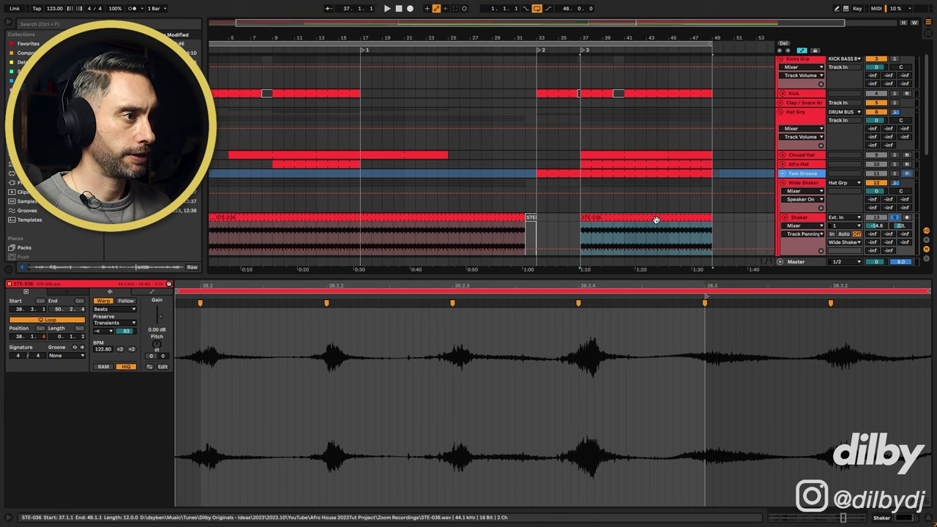
{"action": "key", "text": "space"}
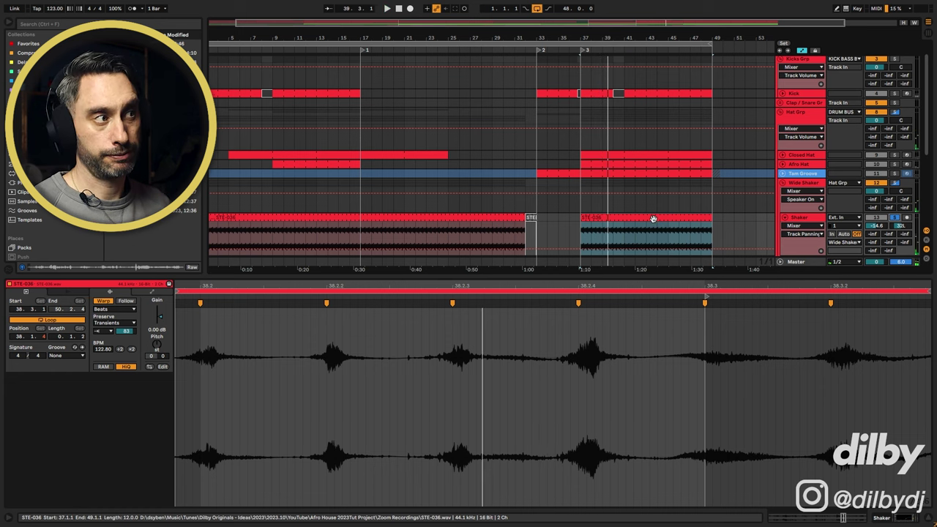
Step: Solo the Kick as well and play it together with the left-panned Shaker
{"action": "scroll", "coordinate": [703, 205], "scroll_direction": "down", "scroll_amount": 1}
{"action": "scroll", "coordinate": [905, 156], "scroll_direction": "up", "scroll_amount": 1}
{"action": "scroll", "coordinate": [905, 156], "scroll_direction": "up", "scroll_amount": 1}
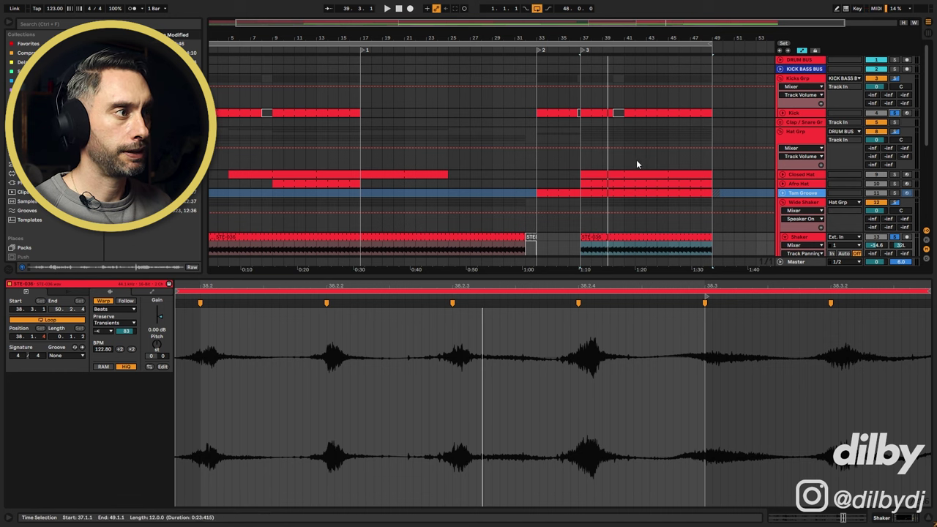
{"action": "key", "text": "space"}
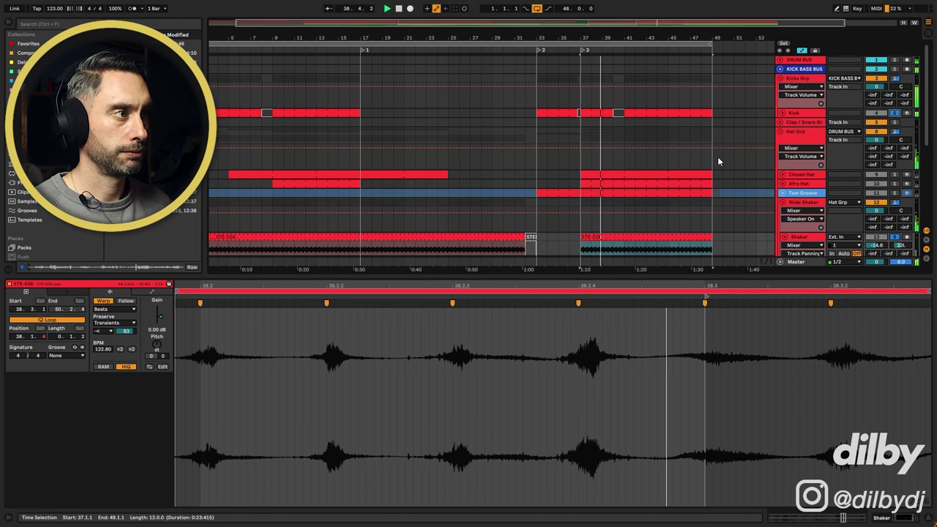
{"action": "key", "text": "space"}
Step: Solo the right-panned Shaker, examine where its loop sits in the STE-036 recording, and play it
{"action": "scroll", "coordinate": [718, 159], "scroll_direction": "down", "scroll_amount": 3}
{"action": "left_click", "coordinate": [633, 222]}
{"action": "left_click", "coordinate": [896, 221]}
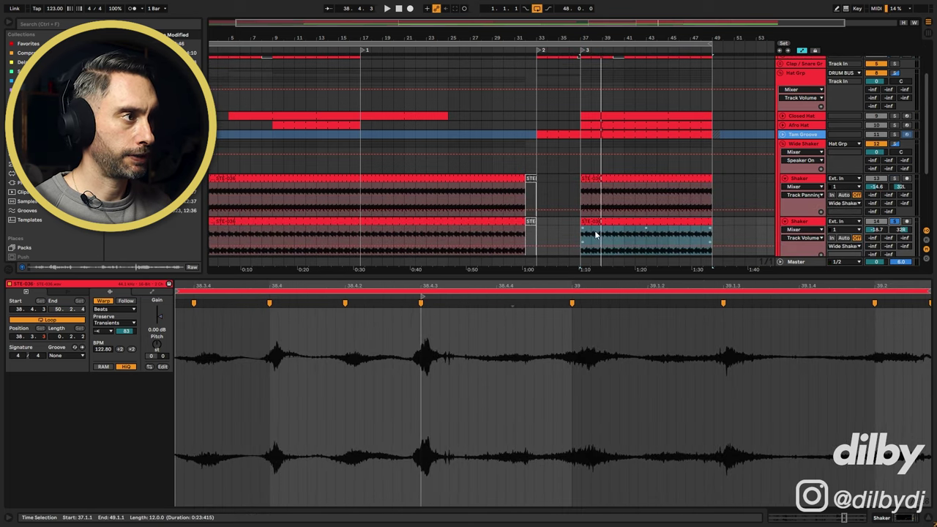
{"action": "left_click_drag", "start_coordinate": [487, 286], "coordinate": [469, 224]}
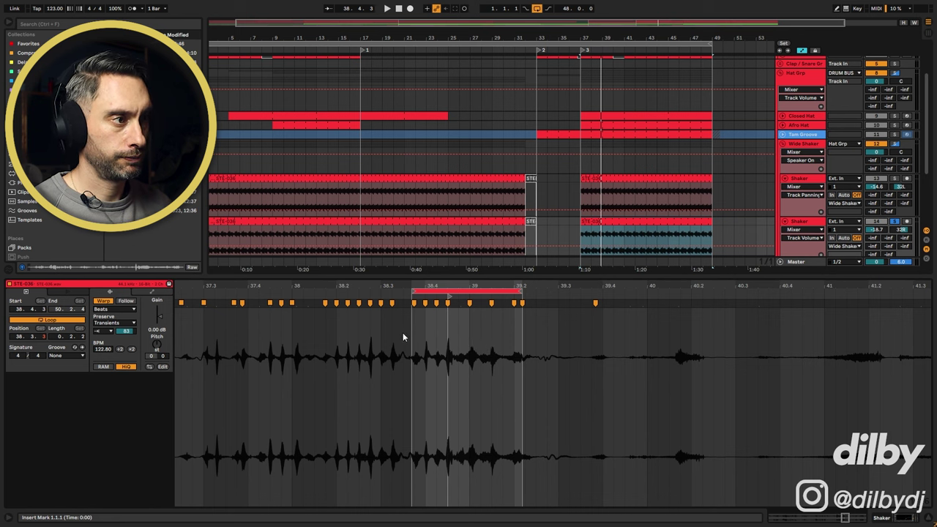
{"action": "key", "text": "space"}
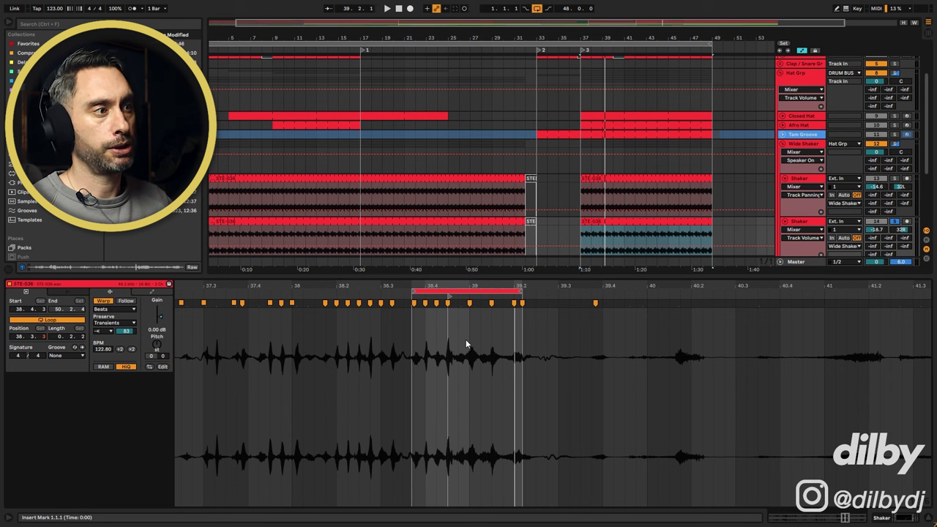
Step: Audition the two Shakers soloed together, and the whole Wide Shaker group along with the Kick
{"action": "left_click_drag", "start_coordinate": [467, 287], "coordinate": [491, 303]}
{"action": "key", "text": "space"}
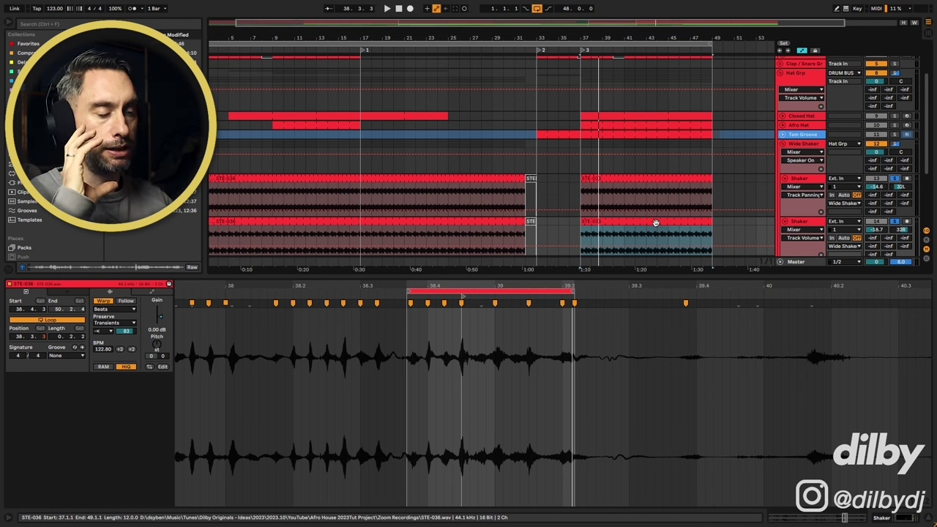
{"action": "scroll", "coordinate": [706, 222], "scroll_direction": "down", "scroll_amount": 1}
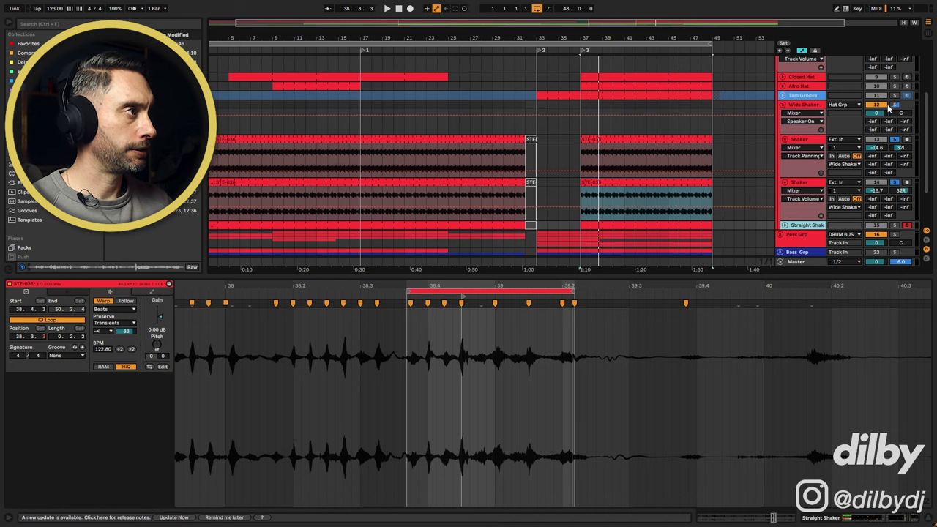
{"action": "left_click", "coordinate": [628, 139]}
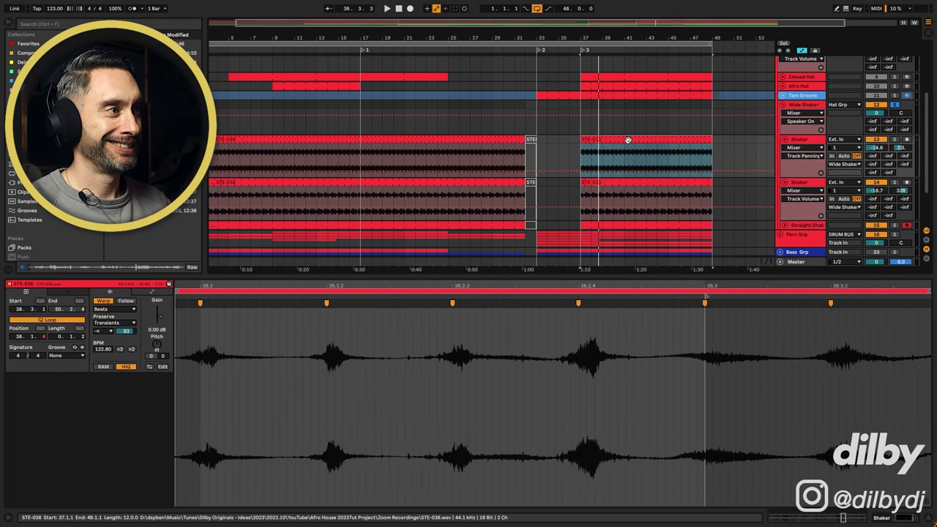
{"action": "key", "text": "space"}
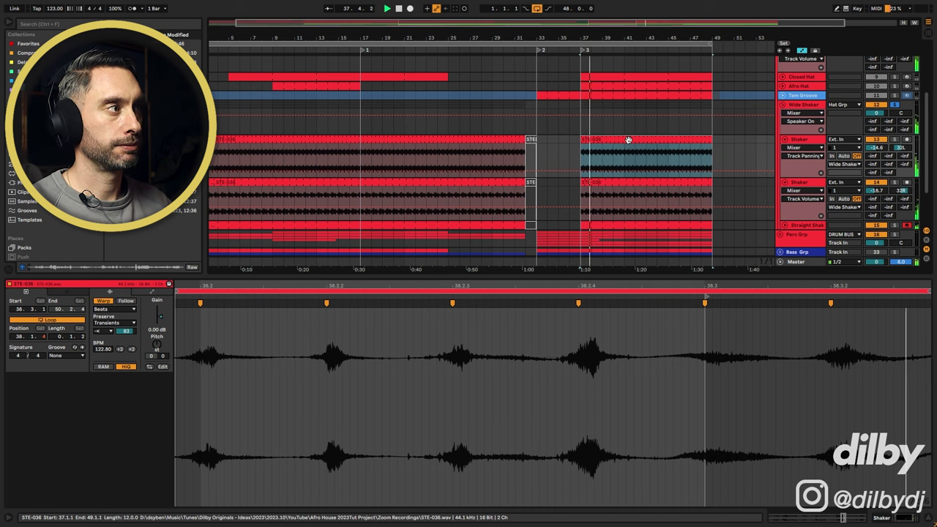
{"action": "scroll", "coordinate": [875, 110], "scroll_direction": "up", "scroll_amount": 3}
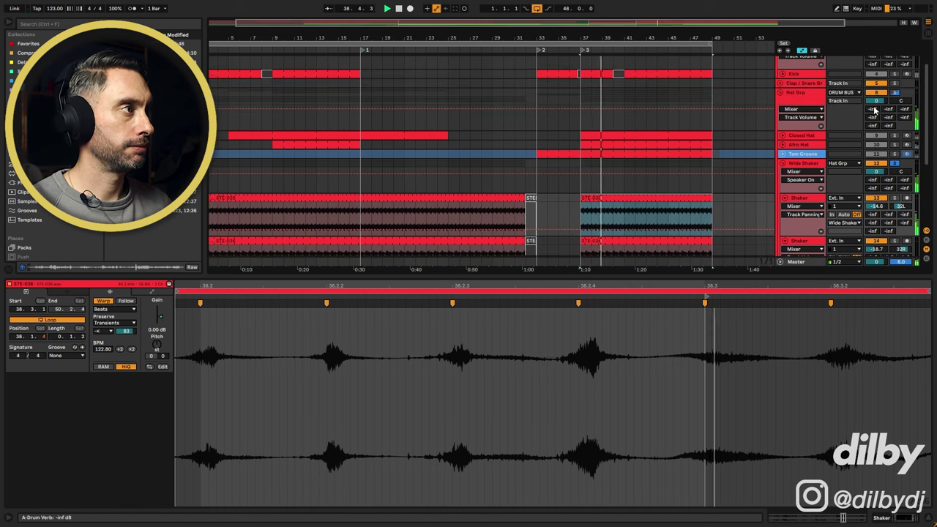
{"action": "scroll", "coordinate": [875, 110], "scroll_direction": "up", "scroll_amount": 2}
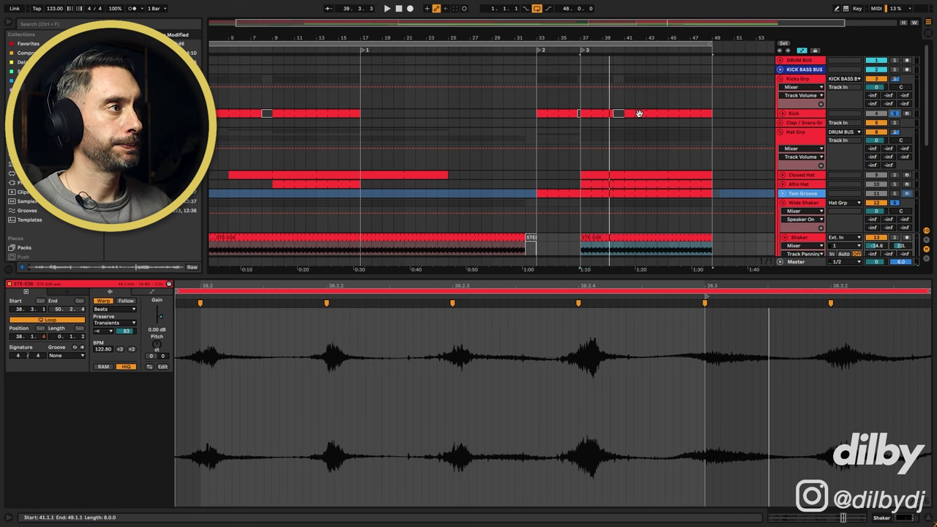
Step: Open kHs Transient Shaper on the Wide Shaker group and compare the shakers with the effect bypassed and enabled
{"action": "scroll", "coordinate": [763, 199], "scroll_direction": "down", "scroll_amount": 3}
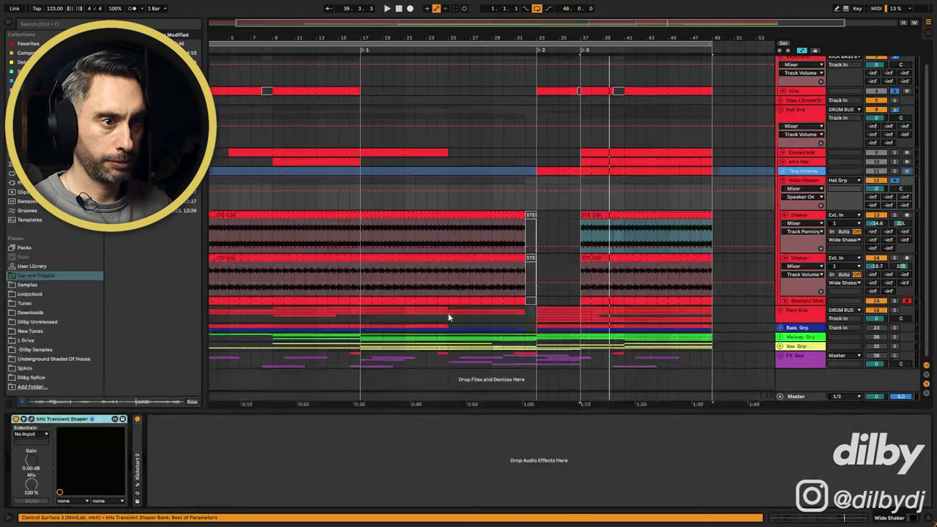
{"action": "left_click", "coordinate": [30, 419]}
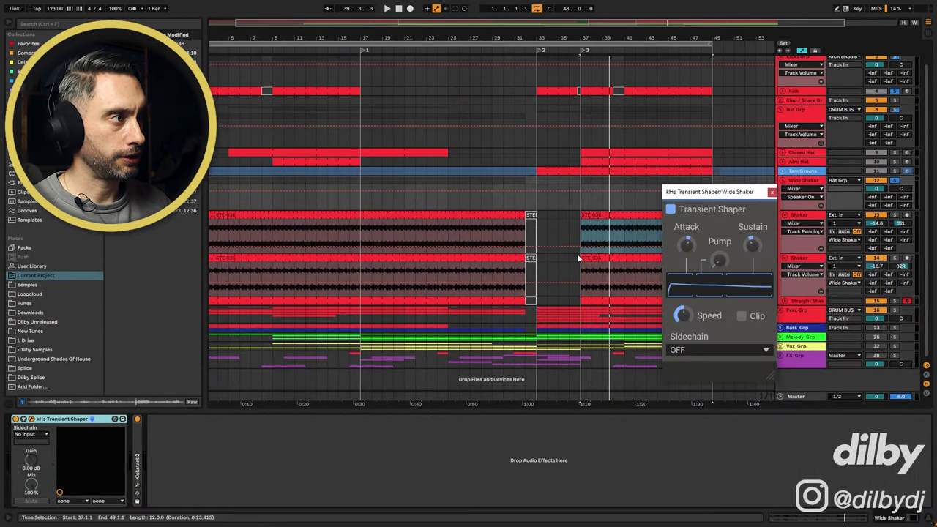
{"action": "left_click_drag", "start_coordinate": [703, 188], "coordinate": [526, 167]}
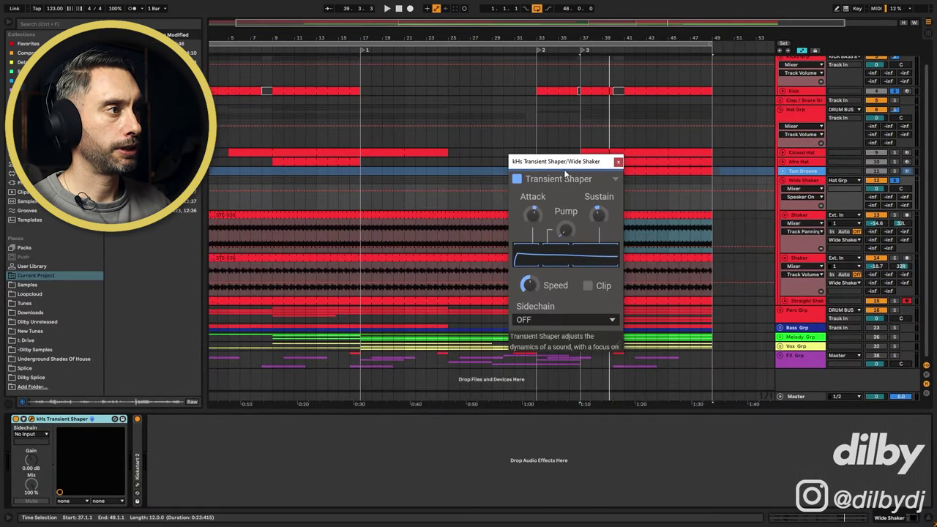
{"action": "key", "text": "space"}
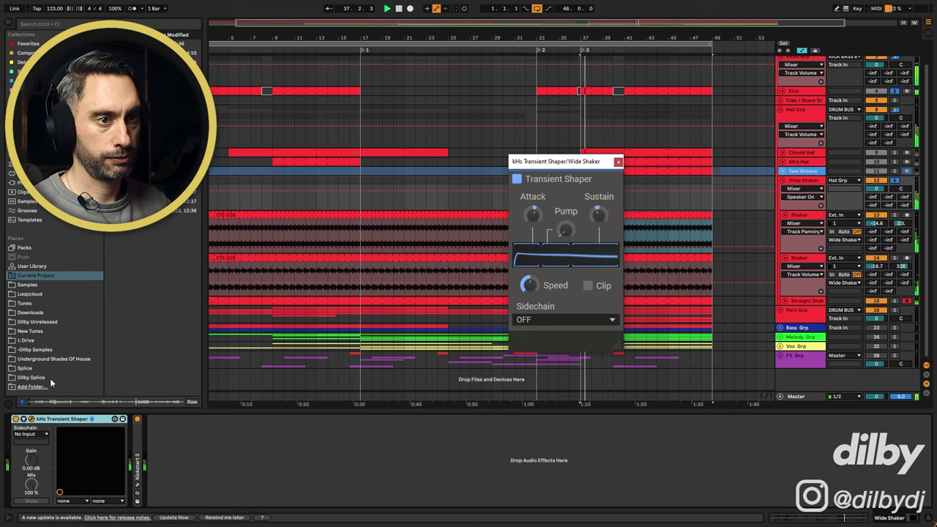
{"action": "left_click", "coordinate": [15, 420]}
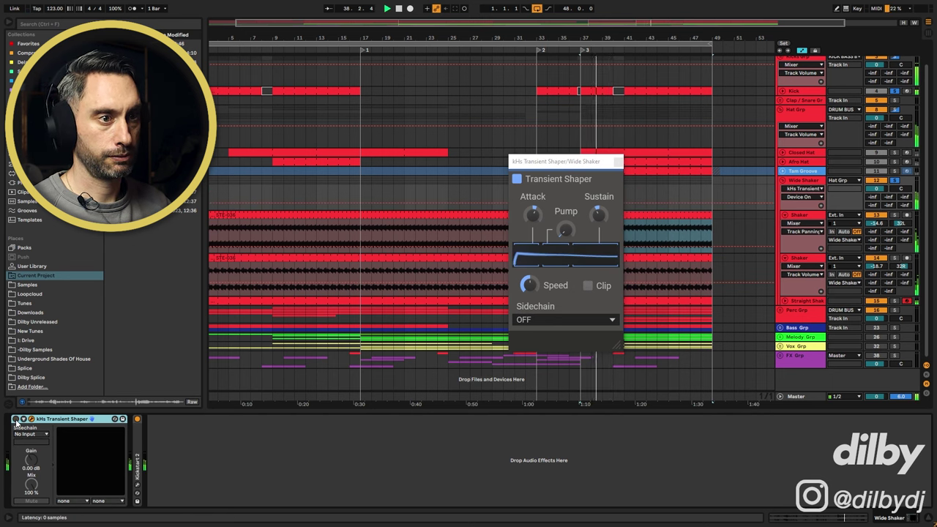
{"action": "left_click", "coordinate": [16, 421]}
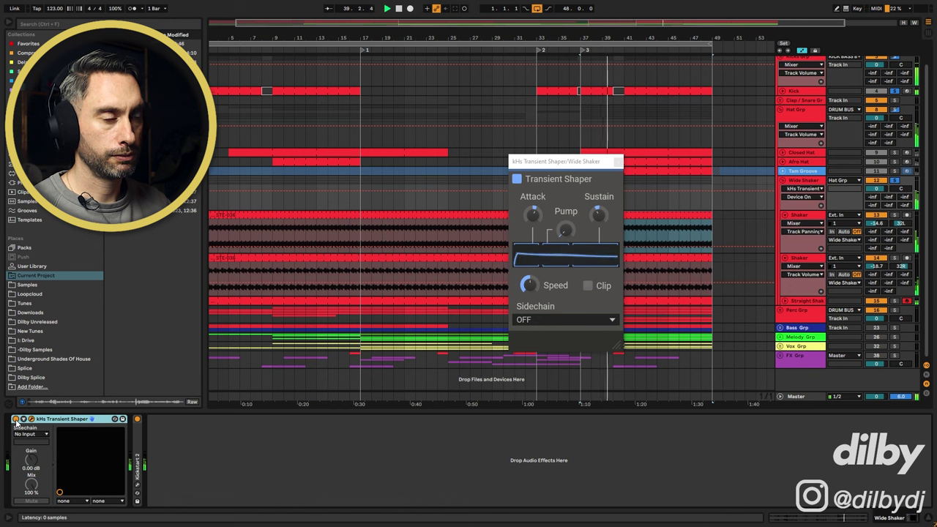
{"action": "key", "text": "space"}
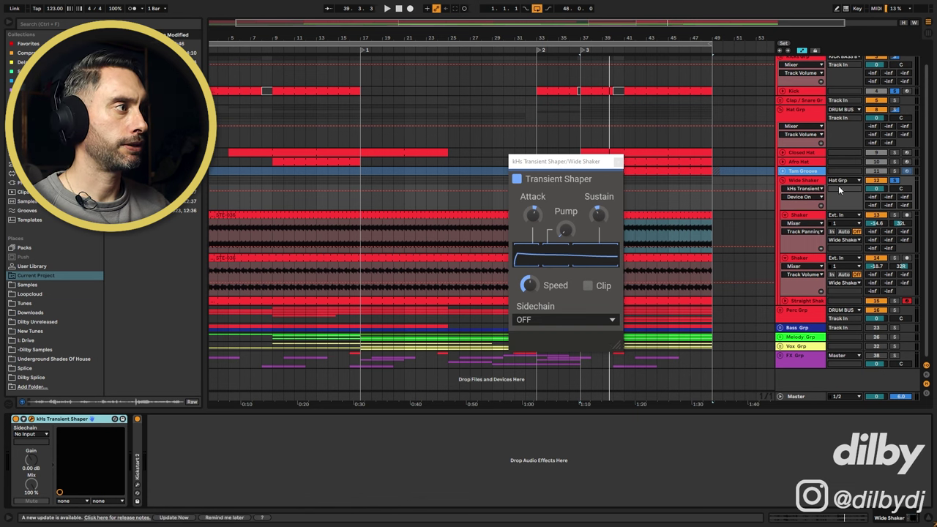
Step: Play the drum tracks together with the solos cleared, and fold the Wide Shaker group
{"action": "key", "text": "space"}
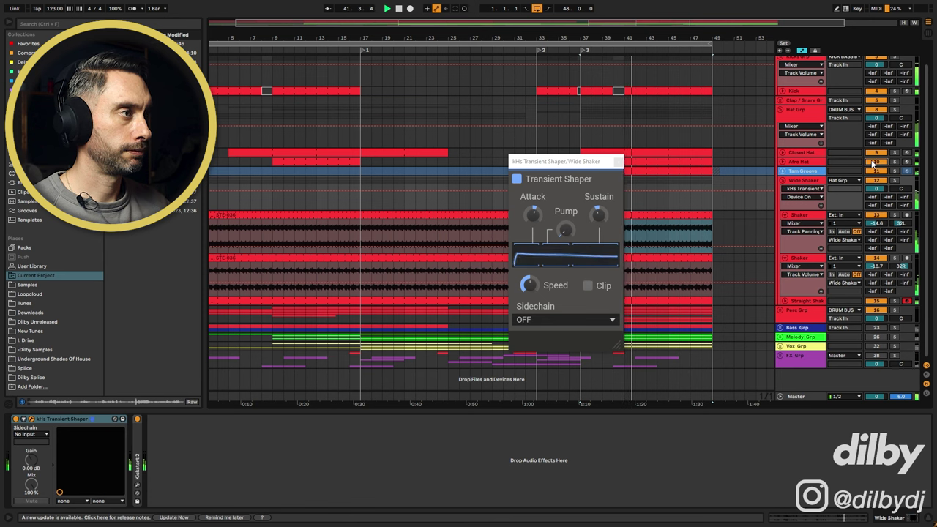
{"action": "left_click", "coordinate": [784, 181]}
{"action": "left_click", "coordinate": [620, 162]}
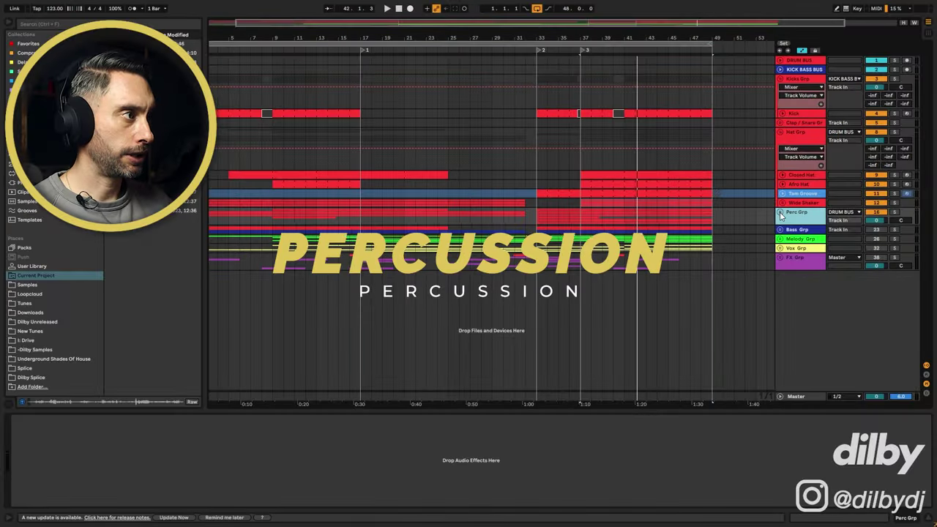
Step: Unfold the Perc Grp and select the Foley Snares clip starting at bar 33 to show its device chain
{"action": "left_click", "coordinate": [780, 212]}
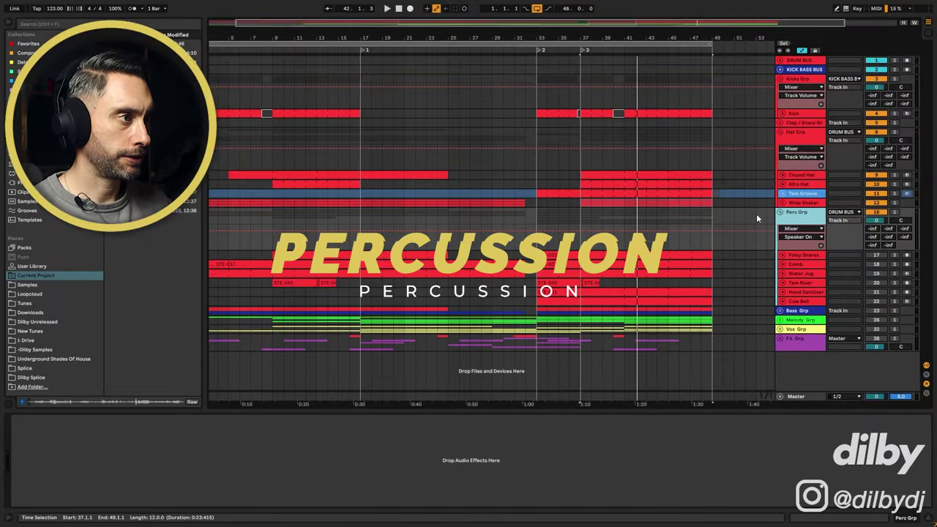
{"action": "left_click", "coordinate": [803, 302]}
{"action": "left_click", "coordinate": [659, 255]}
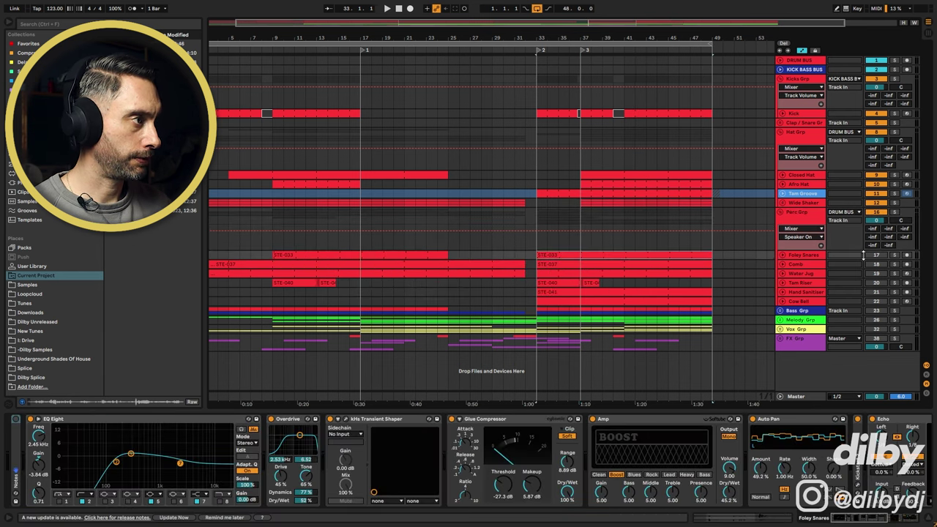
Step: Solo the Foley Snares track, open its STE-033 clip starting at bar 33 and locate the clip's sample in the browser
{"action": "left_click", "coordinate": [895, 256]}
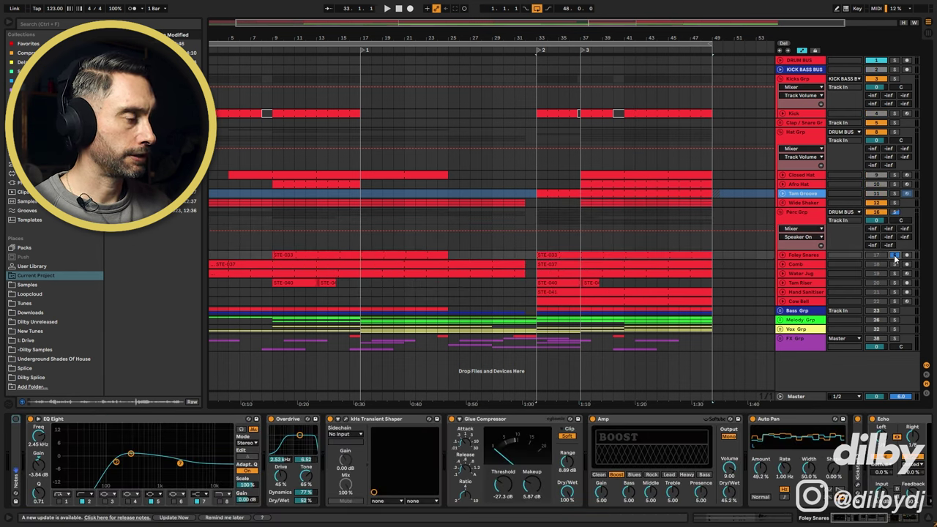
{"action": "double_click", "coordinate": [561, 255]}
{"action": "right_click", "coordinate": [611, 231]}
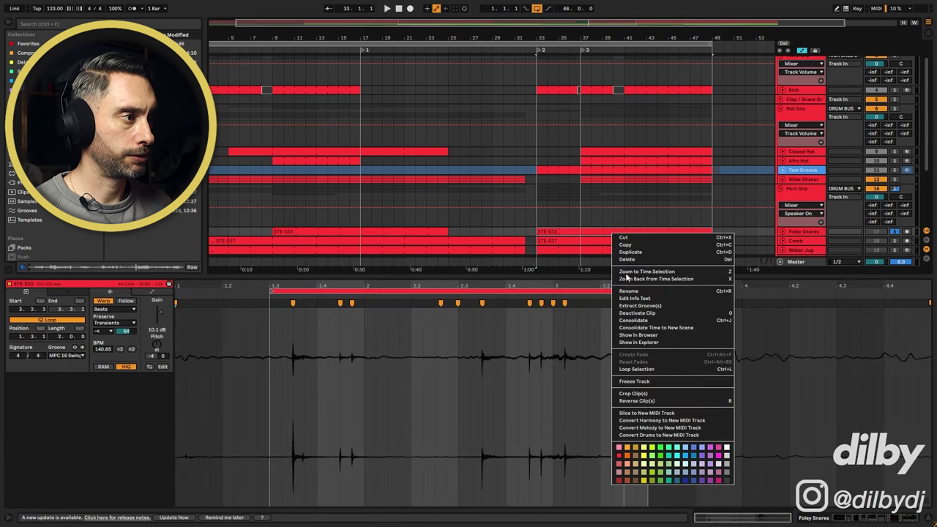
{"action": "left_click", "coordinate": [639, 335]}
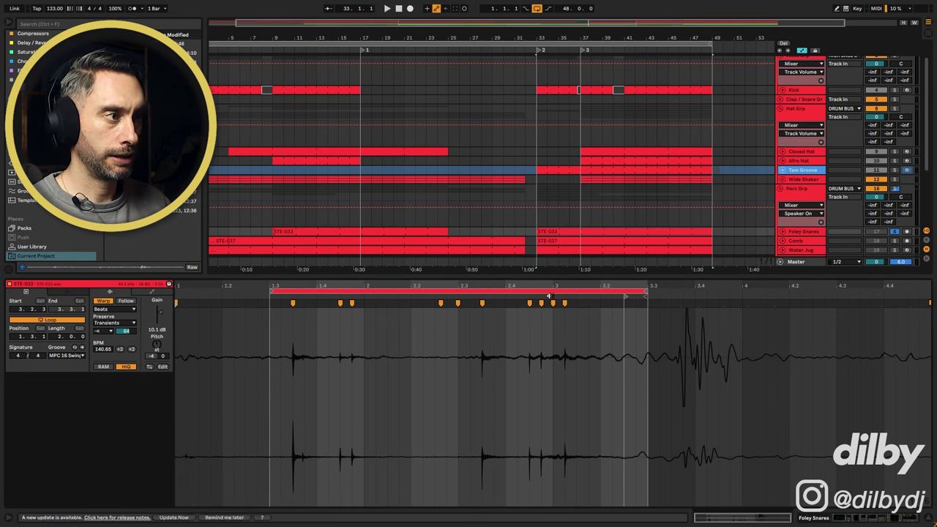
{"action": "left_click", "coordinate": [596, 232]}
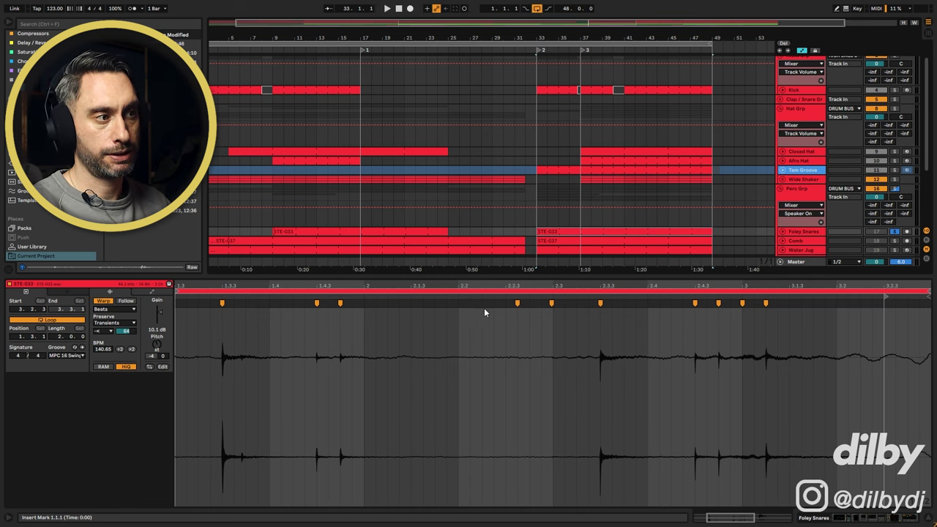
Step: Group the whole Foley Snares device chain, from EQ Eight to Reverb, into one effect rack and play the track with the rack bypassed
{"action": "key", "text": "shift+Tab"}
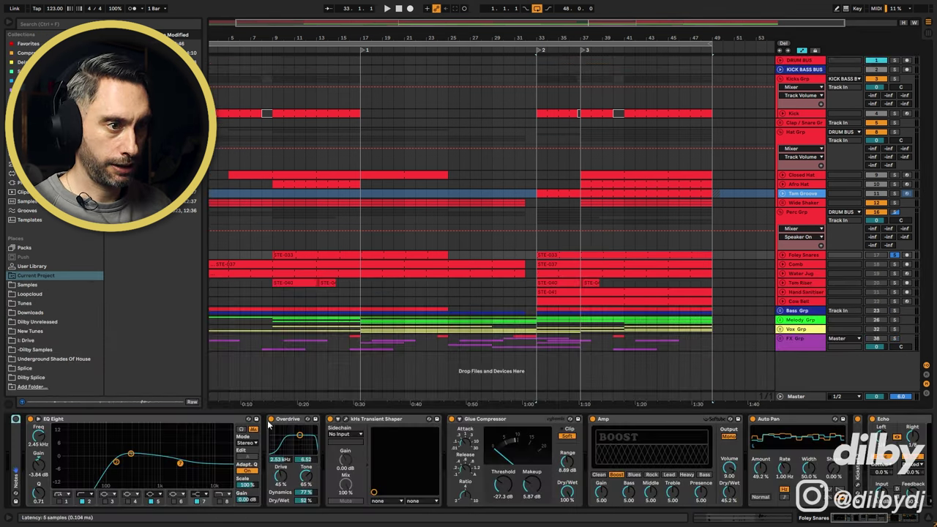
{"action": "left_click", "coordinate": [191, 417]}
{"action": "left_click", "coordinate": [849, 521]}
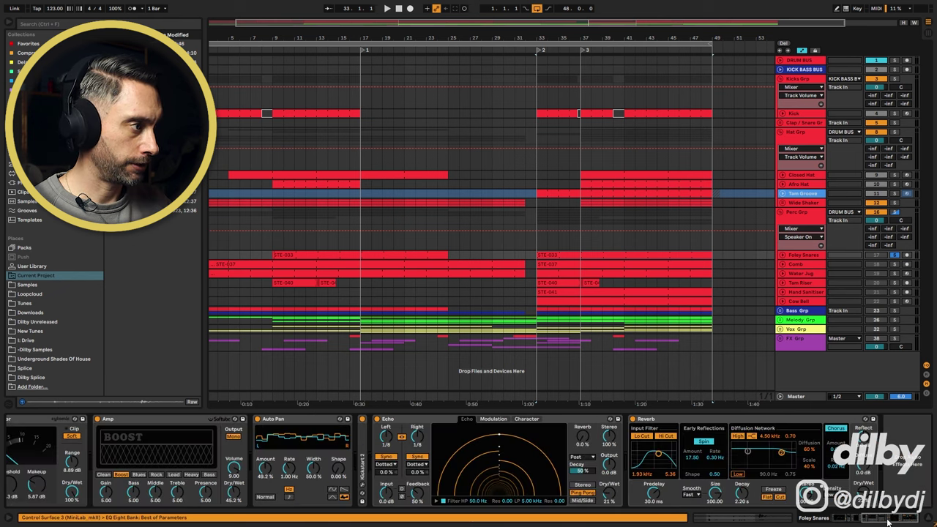
{"action": "left_click", "coordinate": [824, 421], "text": "shift"}
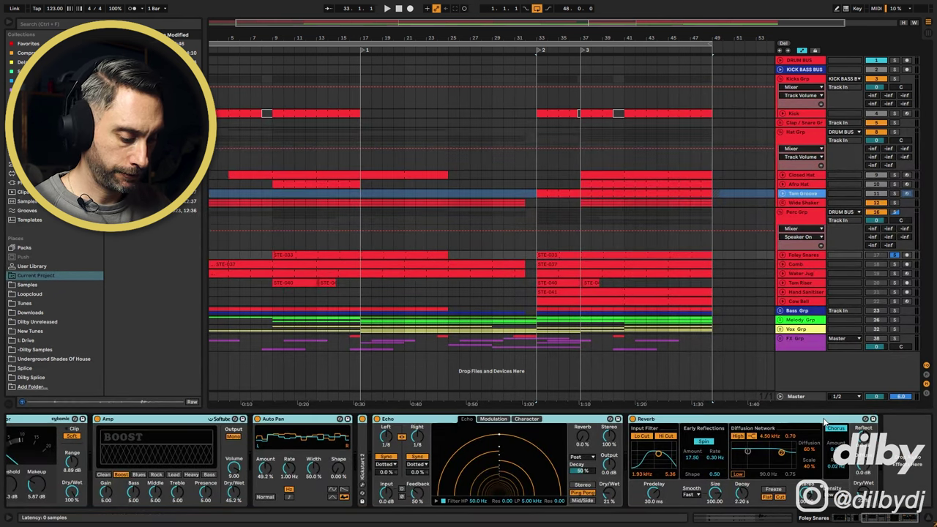
{"action": "key", "text": "space"}
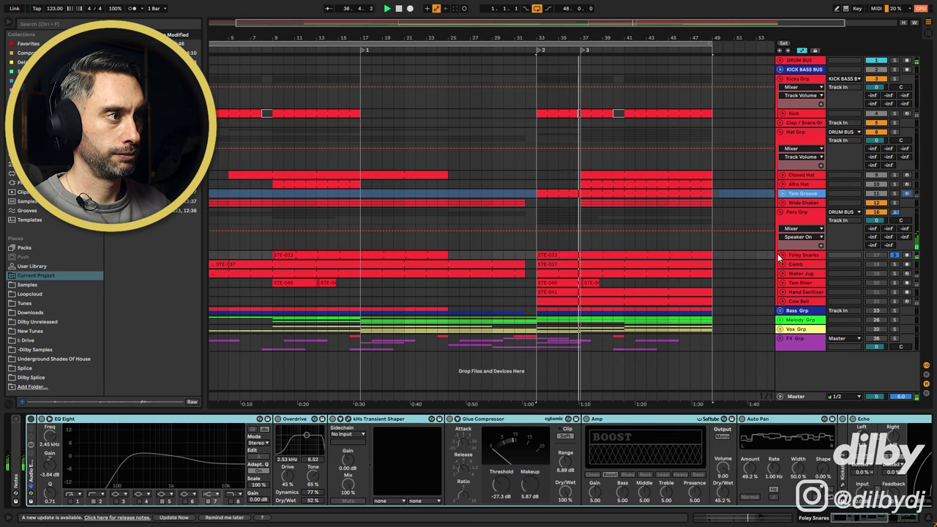
Step: Recheck the STE-033 clip, turn the Foley Snares effect rack back on, and fold its Auto Pan, Kickstart 2, Echo and Reverb
{"action": "double_click", "coordinate": [562, 257]}
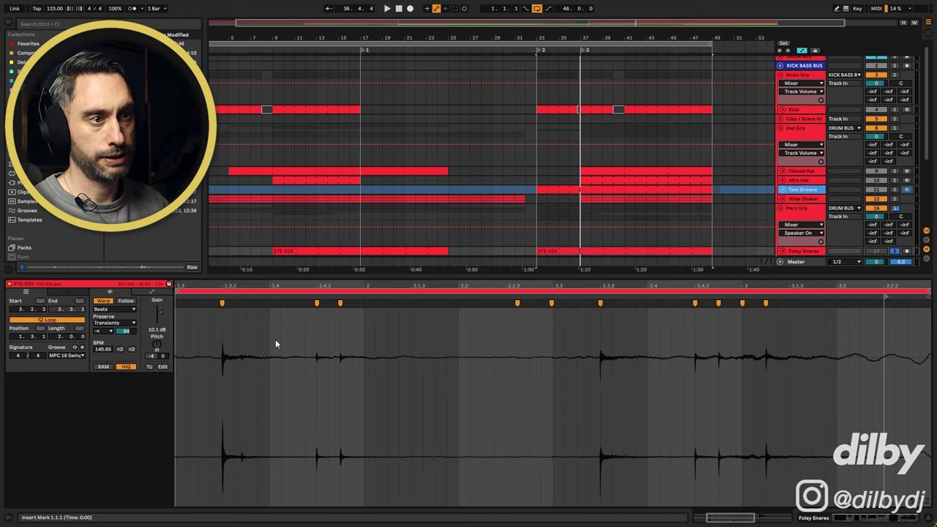
{"action": "key", "text": "shift+Tab"}
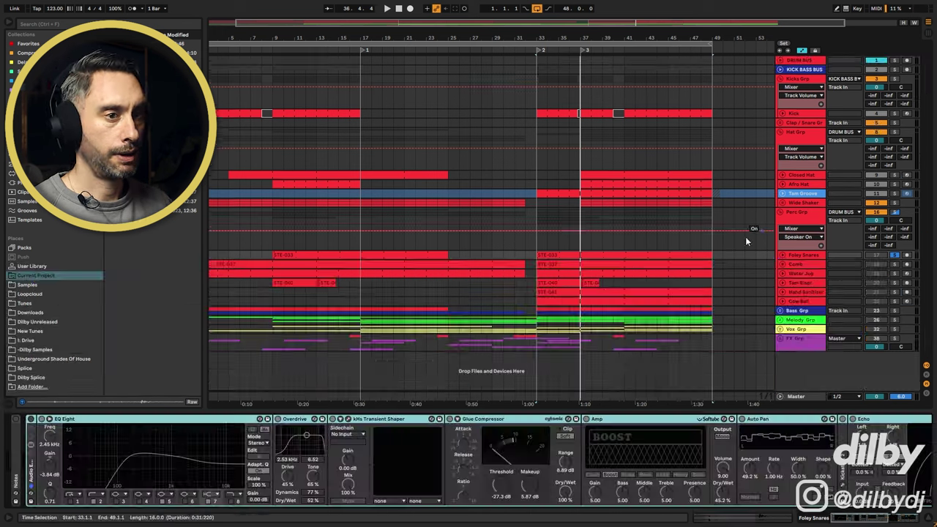
{"action": "left_click", "coordinate": [30, 420]}
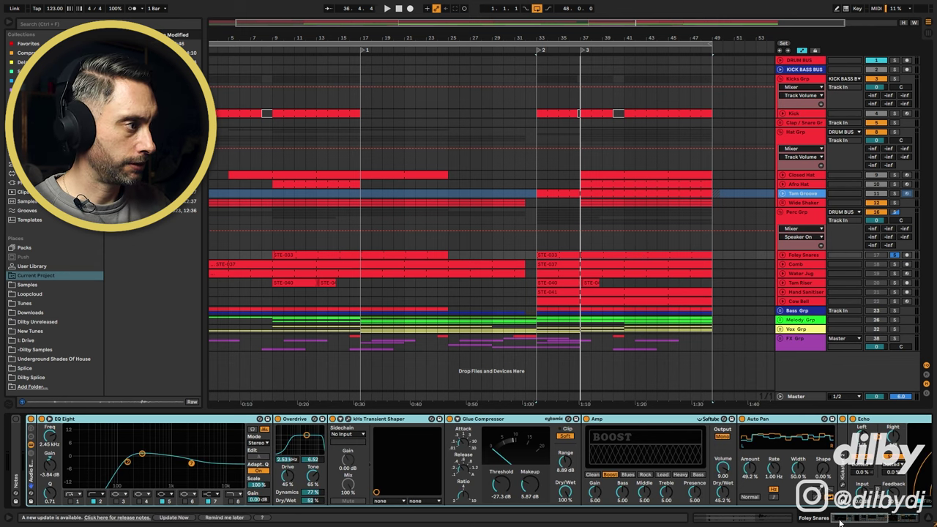
{"action": "left_click_drag", "start_coordinate": [847, 521], "coordinate": [860, 522]}
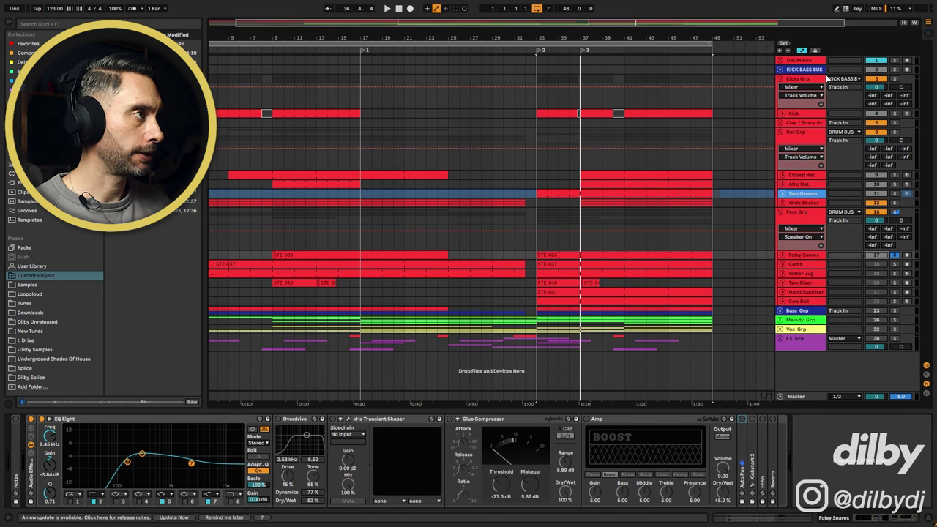
Step: Audition EQ Eight on Foley Snares along with the kick, and enable Overdrive for another listen
{"action": "key", "text": "space"}
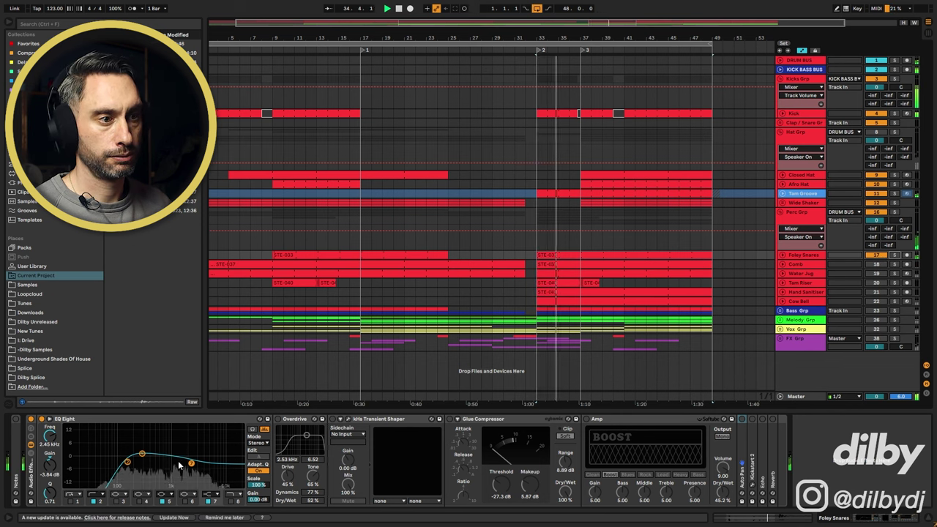
{"action": "left_click", "coordinate": [42, 420]}
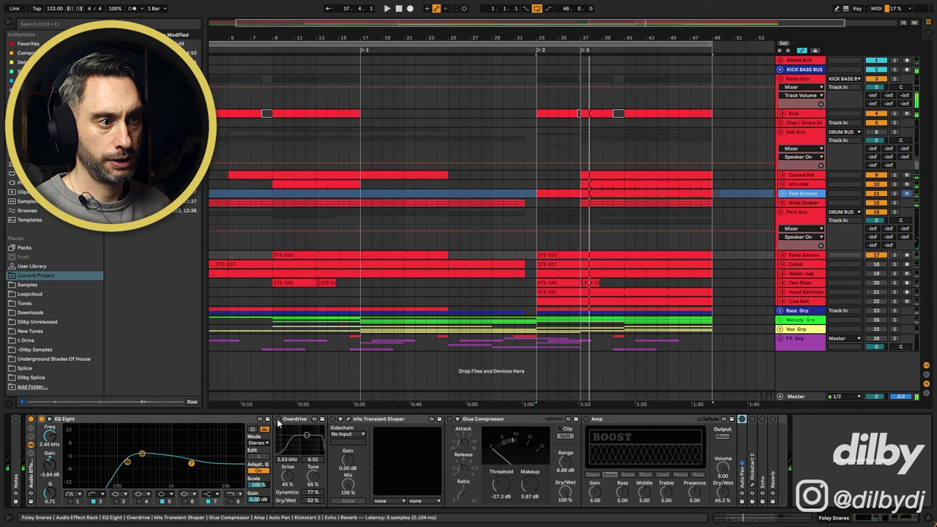
{"action": "left_click", "coordinate": [291, 422]}
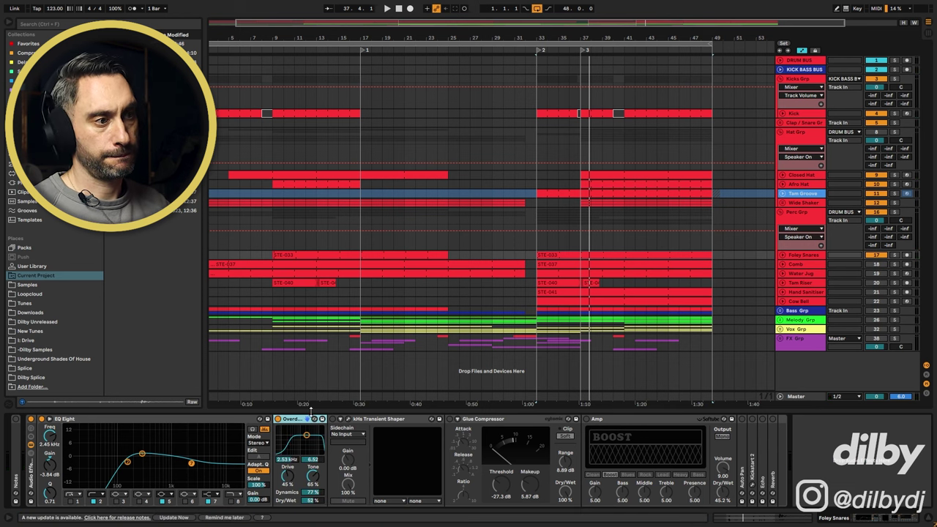
{"action": "key", "text": "space"}
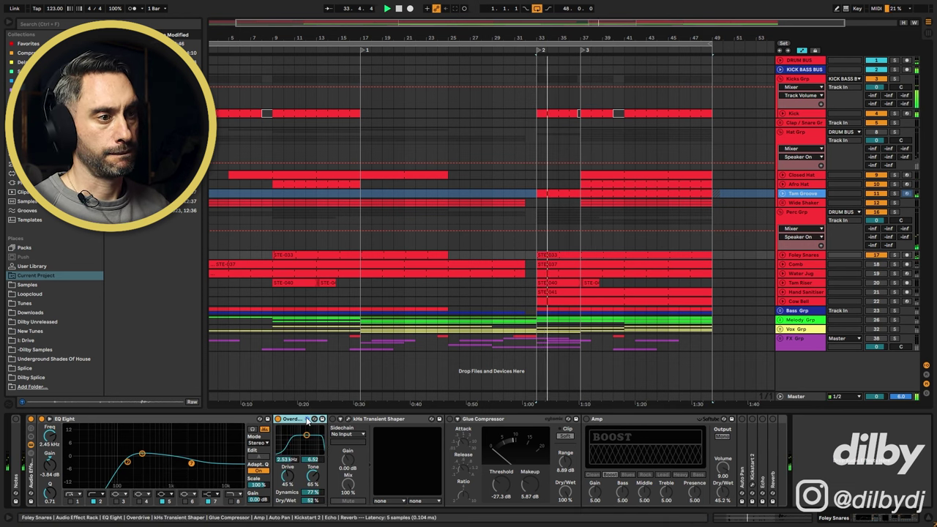
Step: Open kHs Transient Shaper on Foley Snares and enable it during playback to hear its effect
{"action": "left_click", "coordinate": [348, 420]}
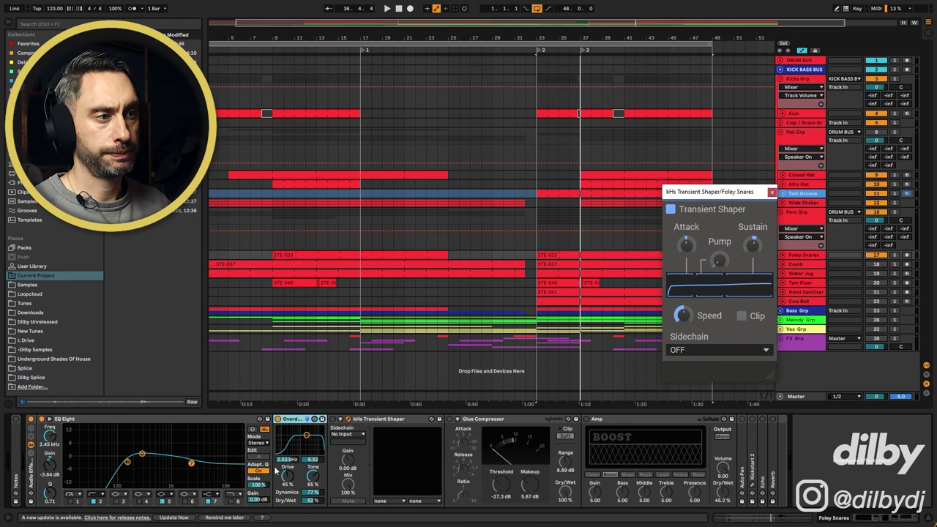
{"action": "key", "text": "space"}
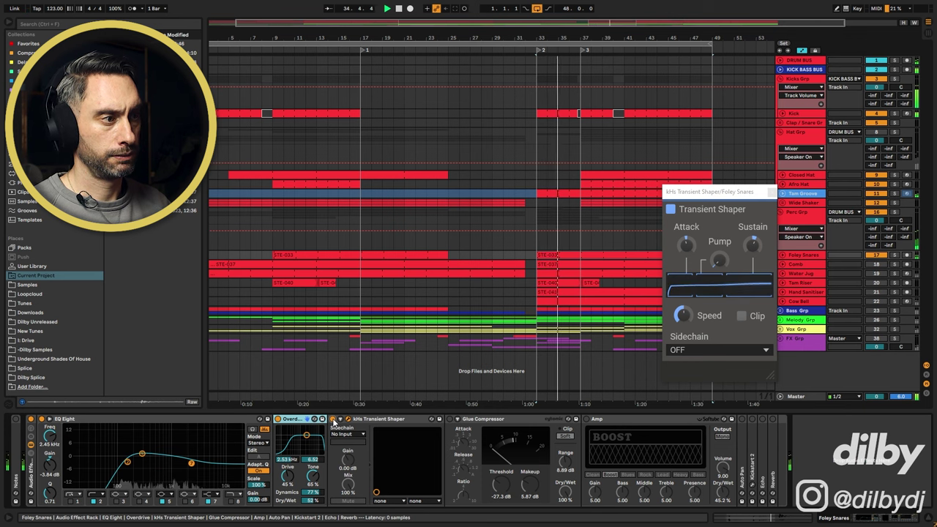
{"action": "left_click", "coordinate": [388, 419]}
Step: Enable Glue Compressor and Amp on Foley Snares one after the other, auditioning each, and close the Transient Shaper window
{"action": "left_click", "coordinate": [451, 420]}
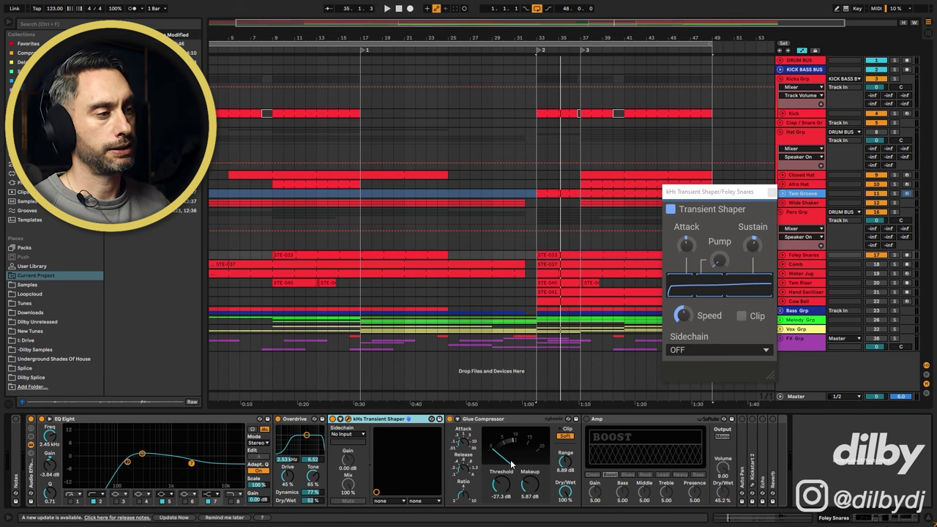
{"action": "key", "text": "space"}
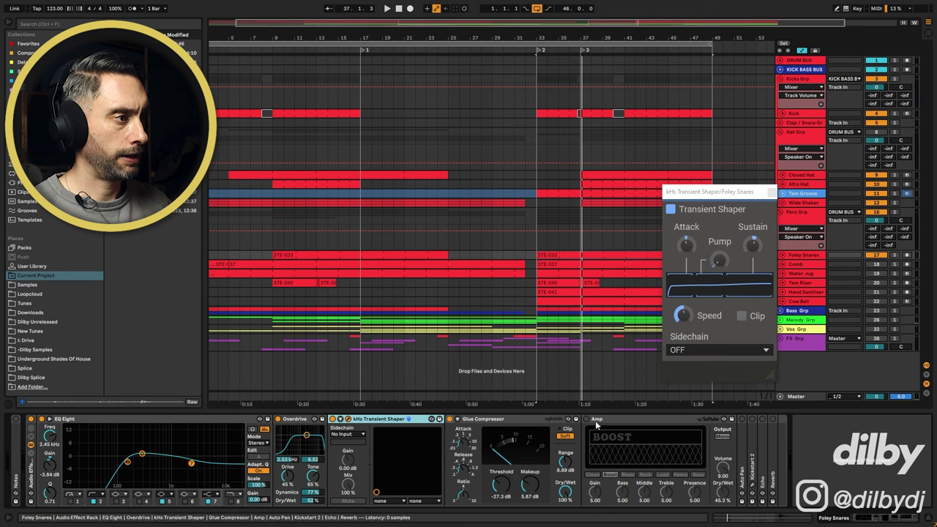
{"action": "left_click", "coordinate": [601, 422]}
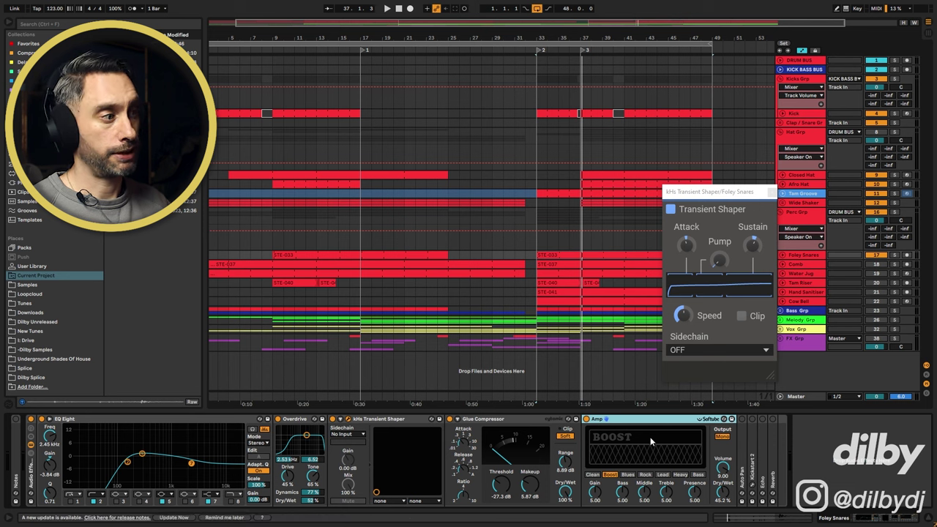
{"action": "key", "text": "space"}
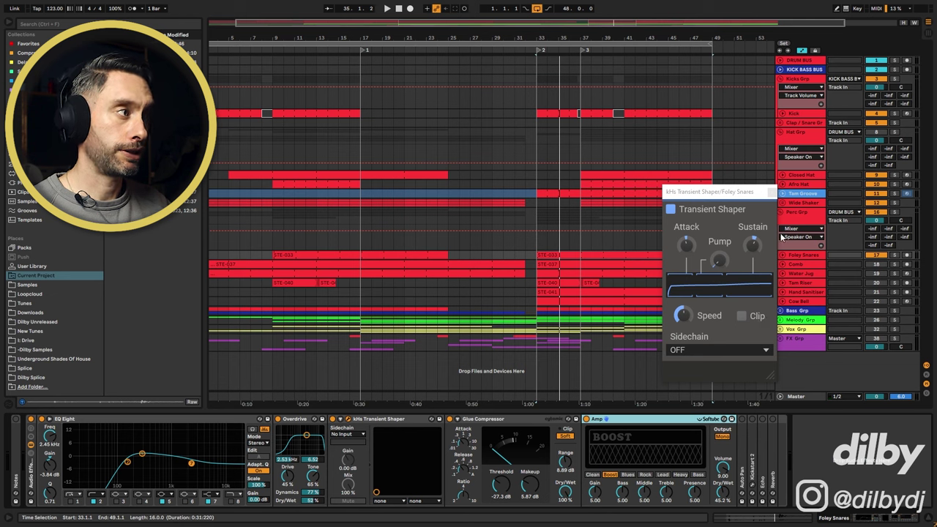
{"action": "left_click", "coordinate": [772, 195]}
Step: Unfold and enable Auto Pan and Kickstart 2 on Foley Snares while auditioning each during playback
{"action": "double_click", "coordinate": [744, 423]}
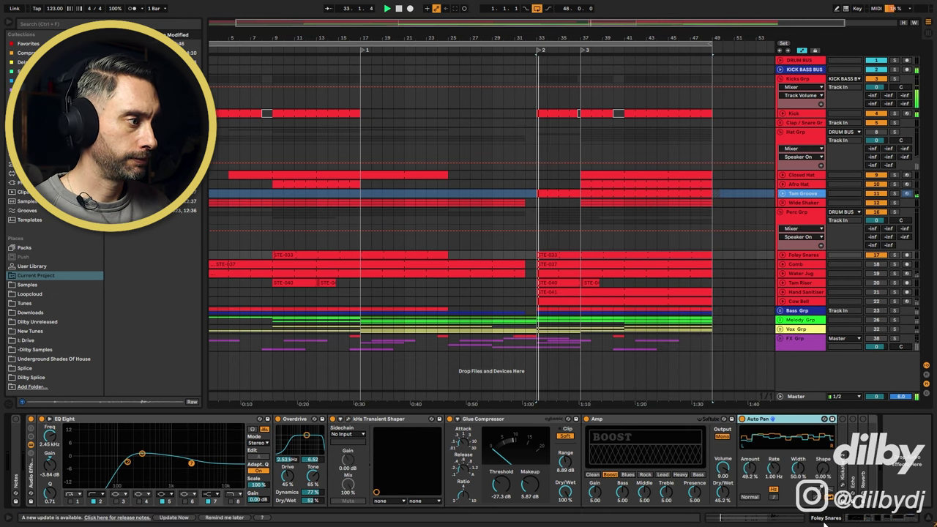
{"action": "left_click", "coordinate": [855, 518]}
{"action": "left_click", "coordinate": [857, 518]}
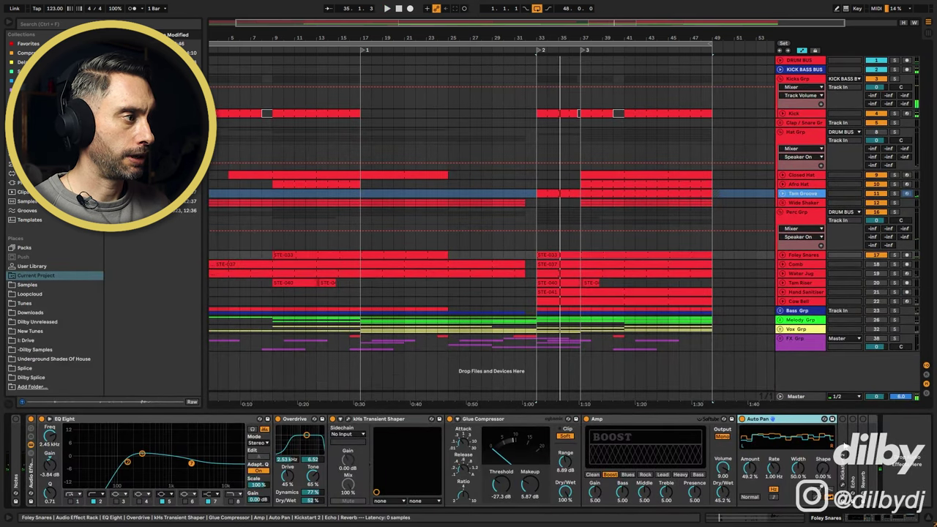
{"action": "left_click", "coordinate": [844, 423]}
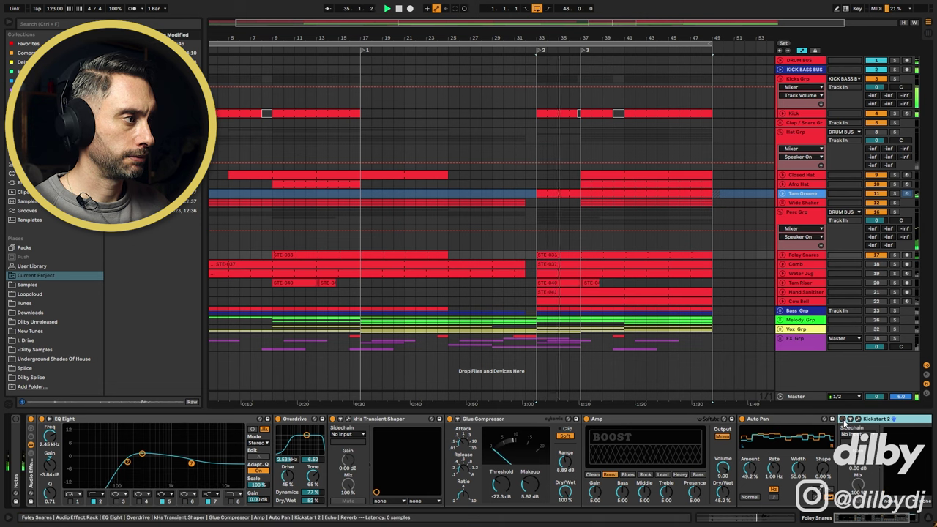
{"action": "left_click_drag", "start_coordinate": [869, 521], "coordinate": [881, 521]}
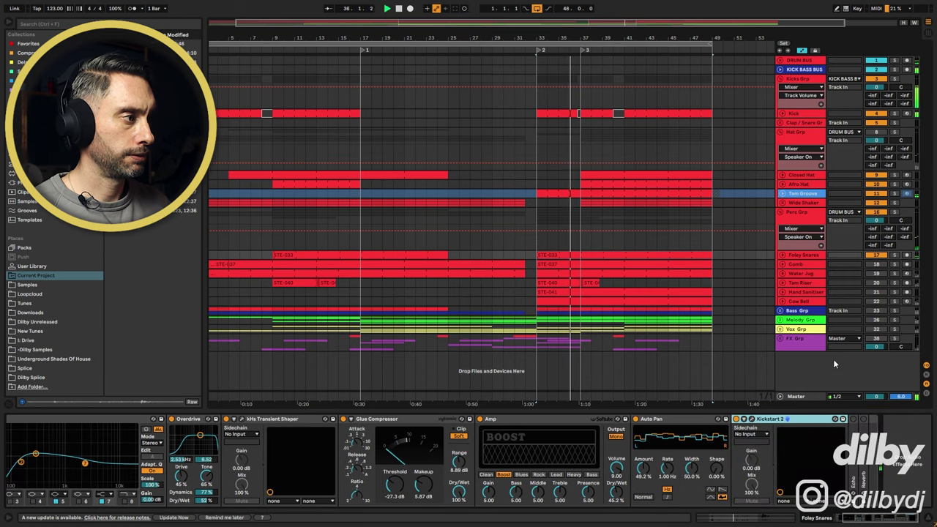
{"action": "key", "text": "space"}
Step: Unfold and enable Echo and Reverb at the end of the Foley Snares chain, playing the section with each added
{"action": "double_click", "coordinate": [854, 458]}
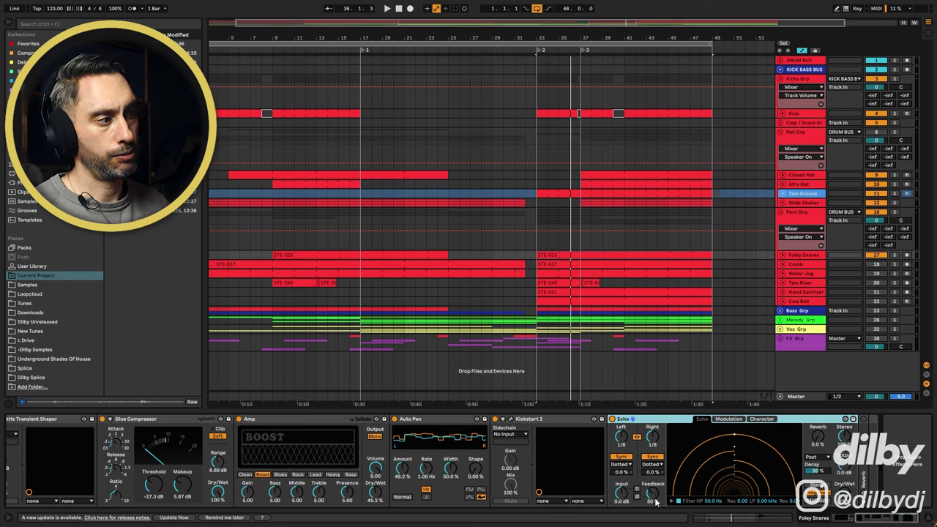
{"action": "key", "text": "space"}
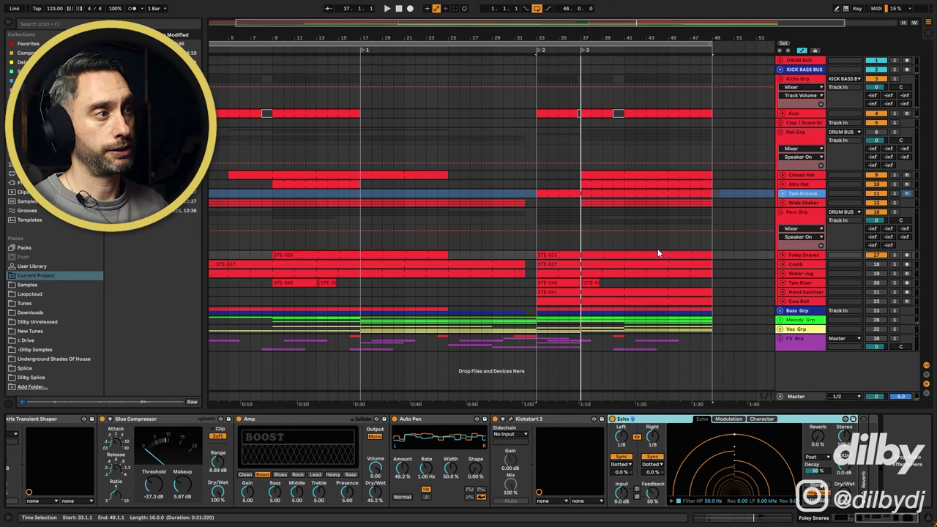
{"action": "double_click", "coordinate": [864, 472]}
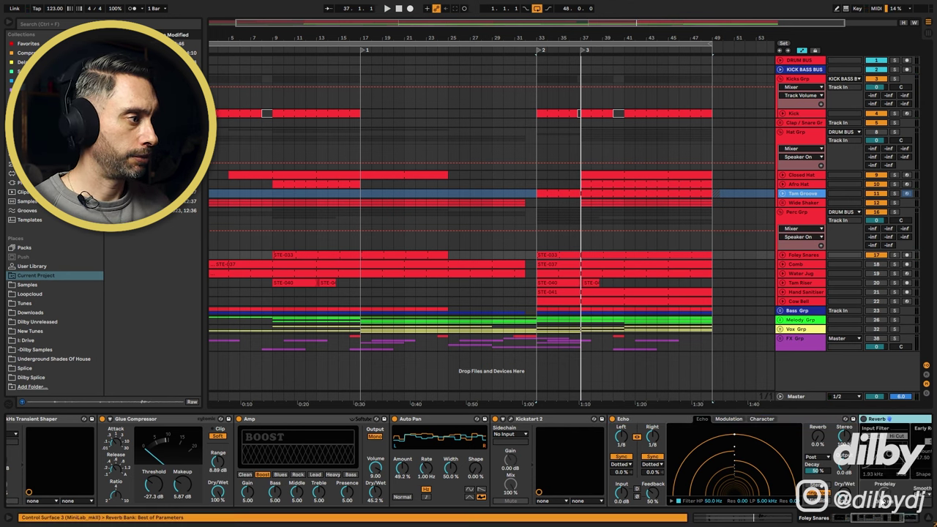
{"action": "left_click_drag", "start_coordinate": [872, 520], "coordinate": [885, 521]}
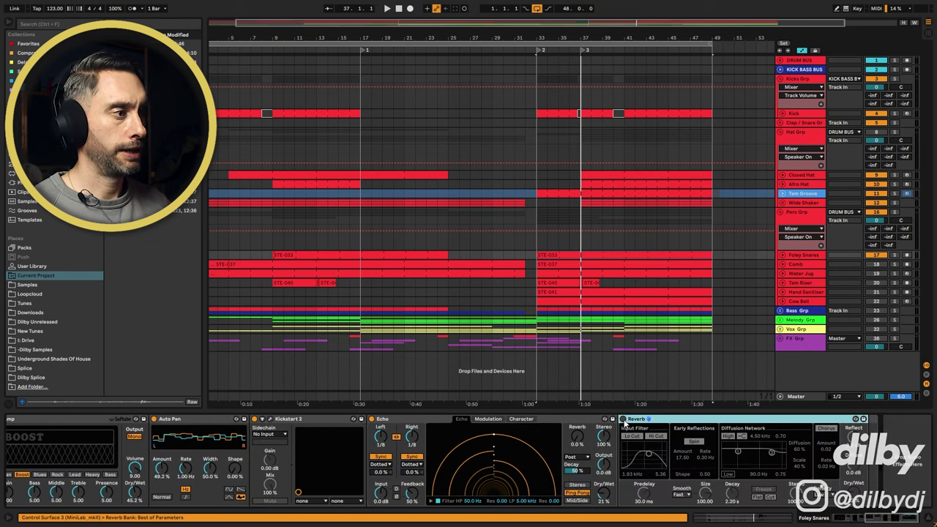
{"action": "left_click", "coordinate": [623, 420]}
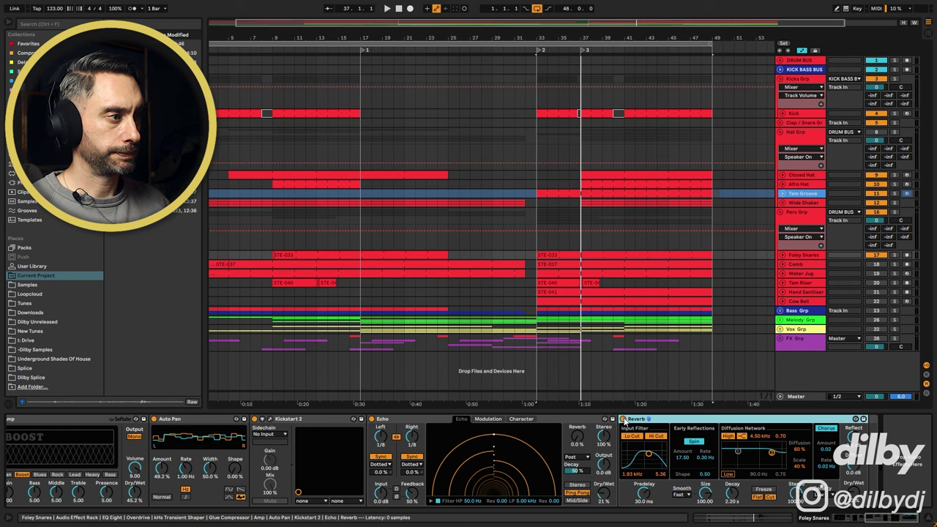
{"action": "key", "text": "space"}
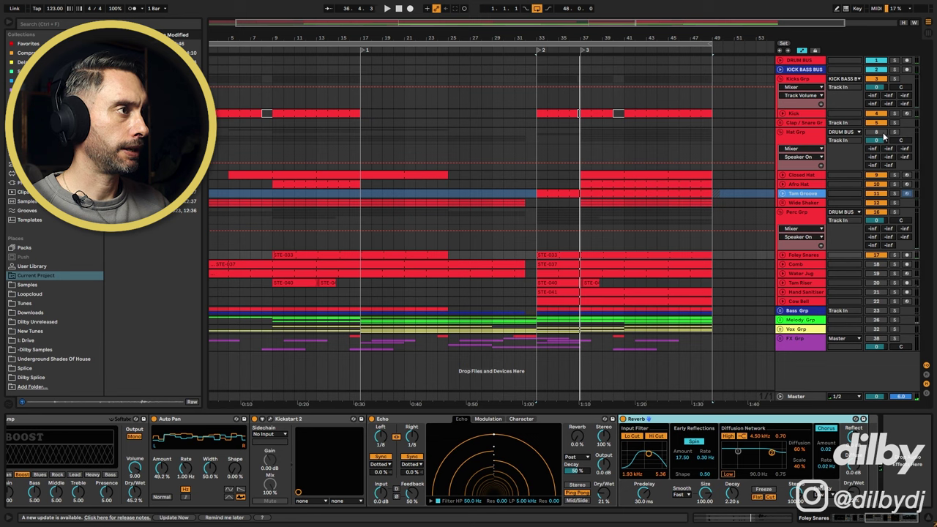
Step: Play the drums from bar 37 with Foley Snares switched off and on, and select the Comb track to show its devices
{"action": "left_click", "coordinate": [650, 114]}
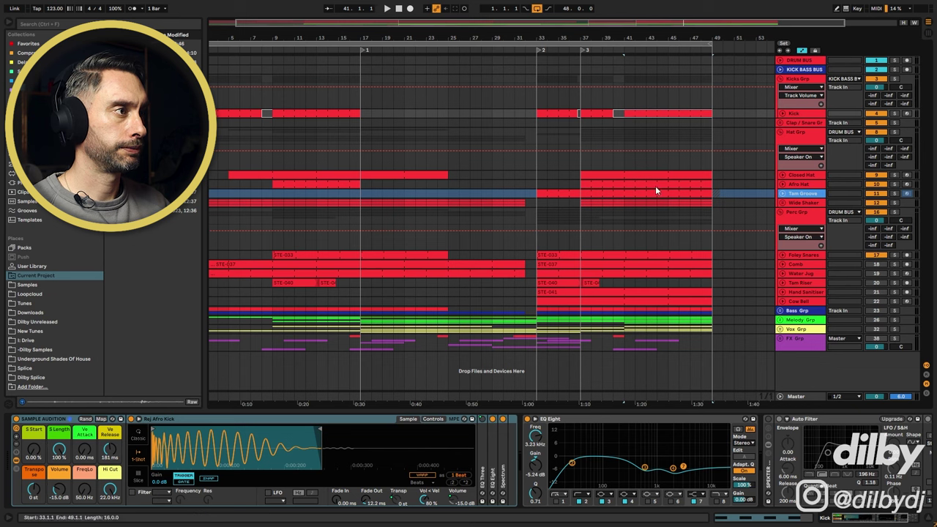
{"action": "left_click", "coordinate": [583, 225]}
{"action": "key", "text": "space"}
{"action": "left_click", "coordinate": [876, 257]}
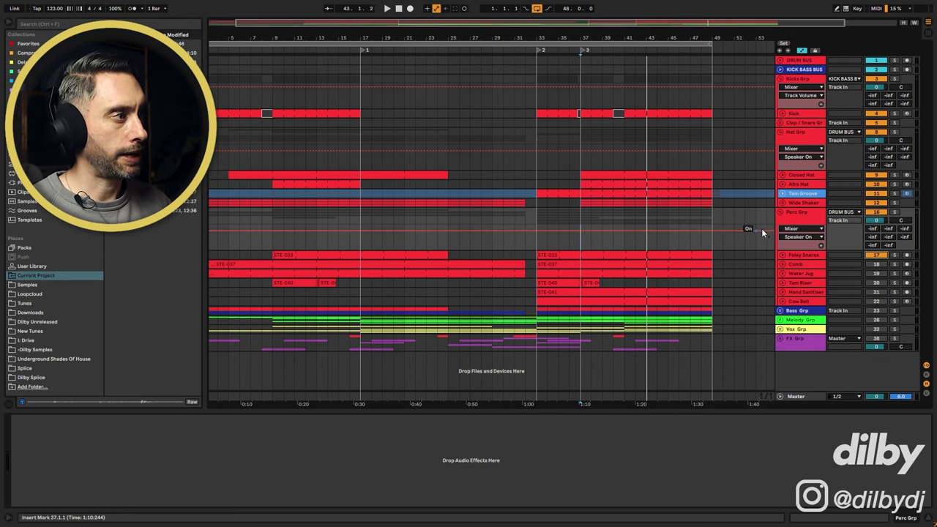
{"action": "left_click", "coordinate": [793, 267]}
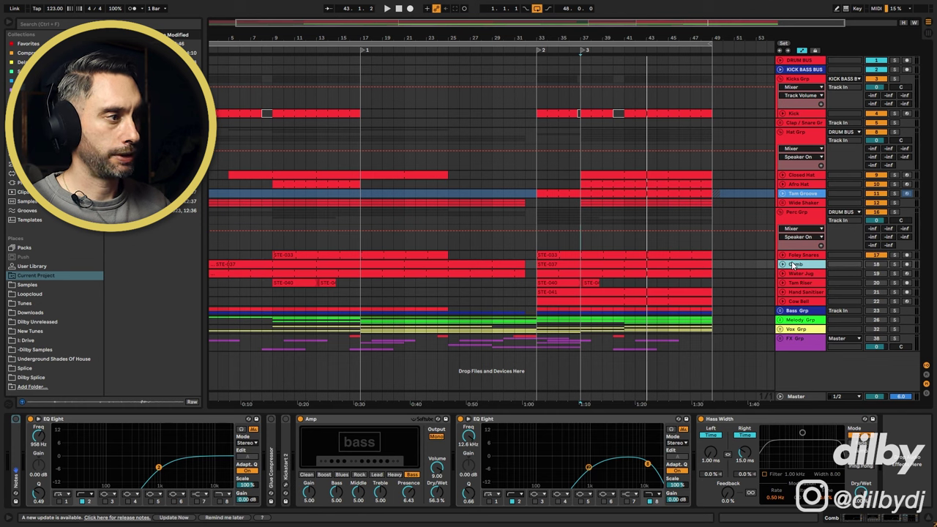
Step: Select the Comb clip at bar 33, solo the track, play it and unfold its lane
{"action": "left_click", "coordinate": [641, 263]}
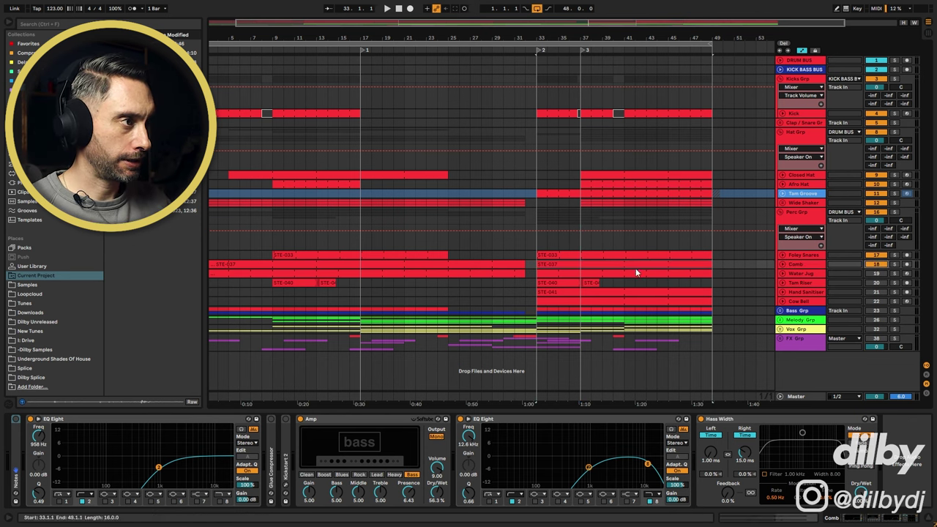
{"action": "key", "text": "s"}
{"action": "key", "text": "space"}
{"action": "left_click", "coordinate": [784, 264]}
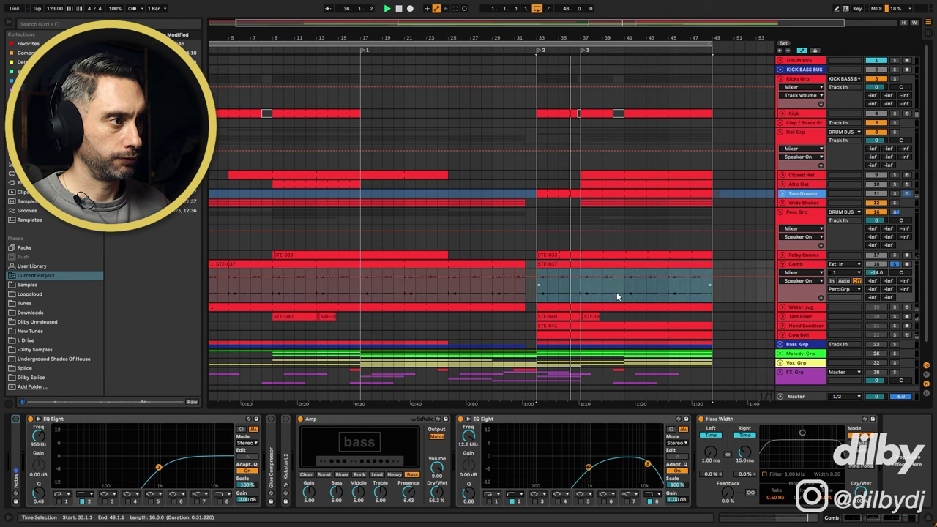
{"action": "left_click", "coordinate": [580, 287]}
Step: Open the Comb track's STE-037 clip and display its clip Gain envelope
{"action": "double_click", "coordinate": [560, 262]}
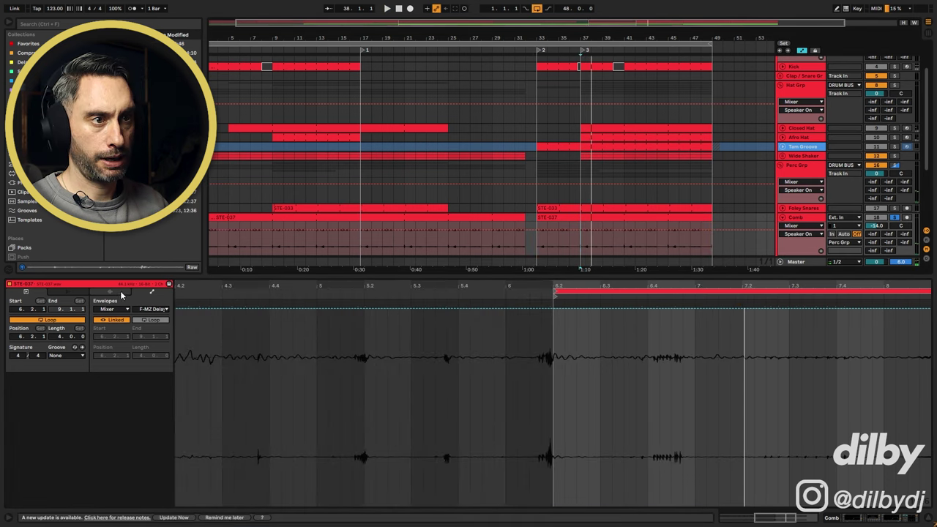
{"action": "left_click", "coordinate": [114, 293]}
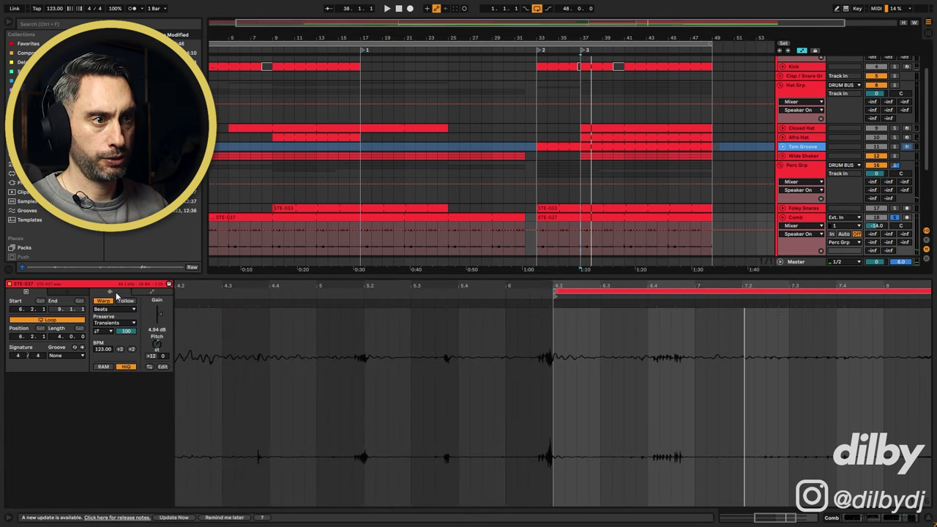
{"action": "left_click", "coordinate": [152, 291]}
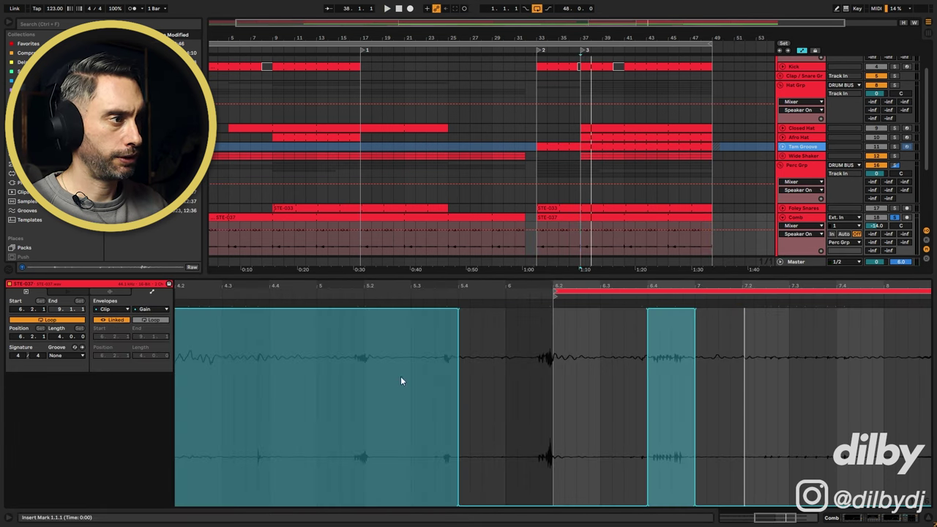
Step: Try drawing the STE-037 gain envelope at full level from 6.4 to just past bar 9, play it, and undo the edit
{"action": "left_click_drag", "start_coordinate": [712, 286], "coordinate": [519, 268]}
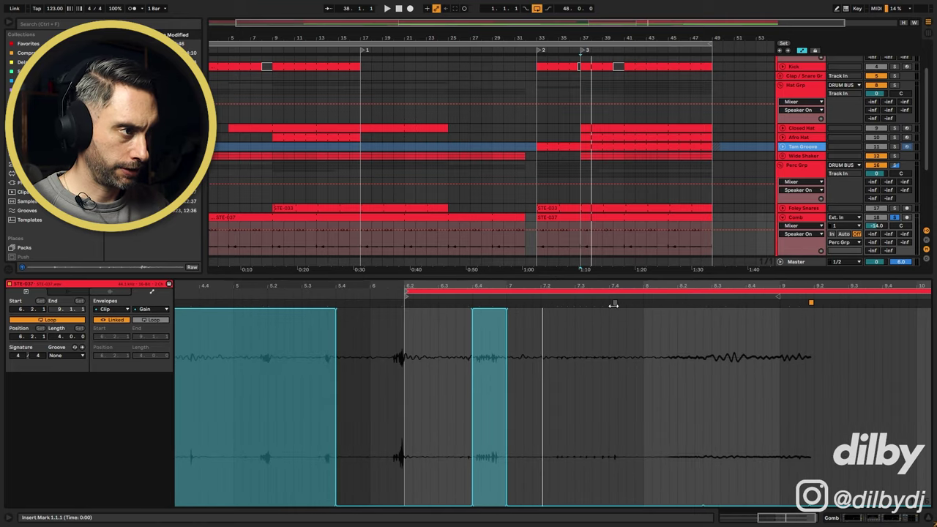
{"action": "left_click_drag", "start_coordinate": [519, 322], "coordinate": [828, 307]}
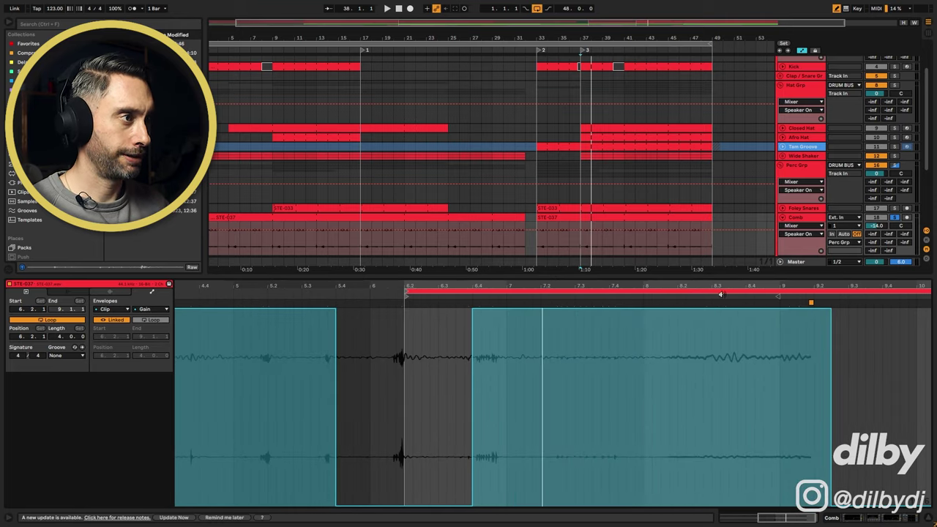
{"action": "key", "text": "space"}
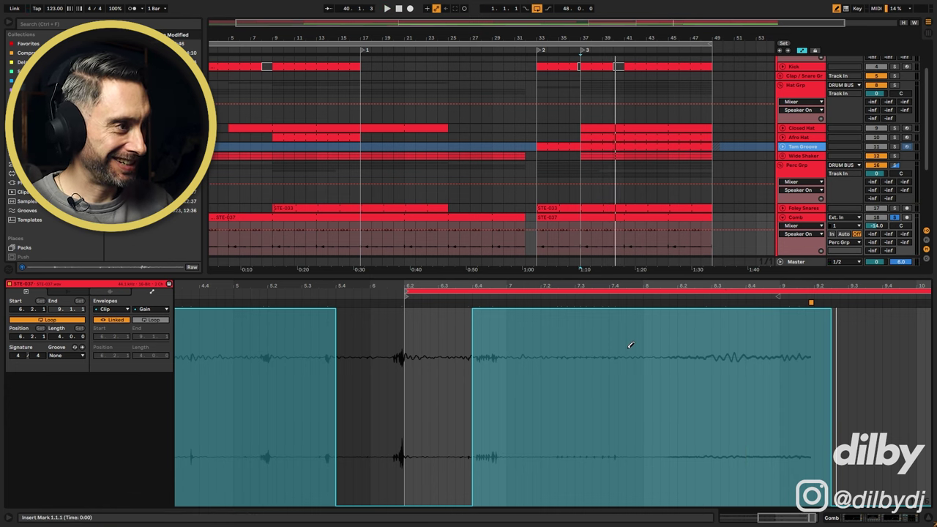
{"action": "key", "text": "ctrl+z"}
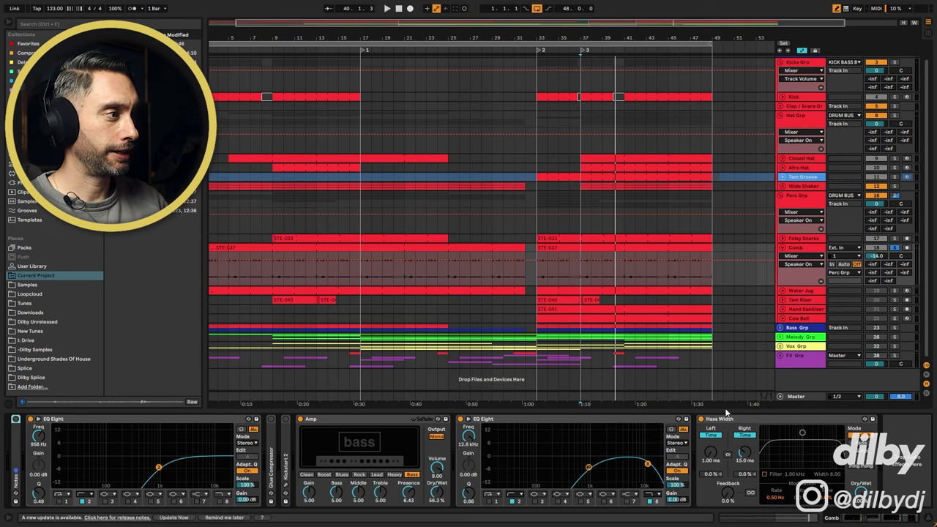
Step: Audition Comb with Amp switched off and on, select Hass Width, and play the track unsoloed with the drums from bar 37
{"action": "left_click", "coordinate": [300, 420]}
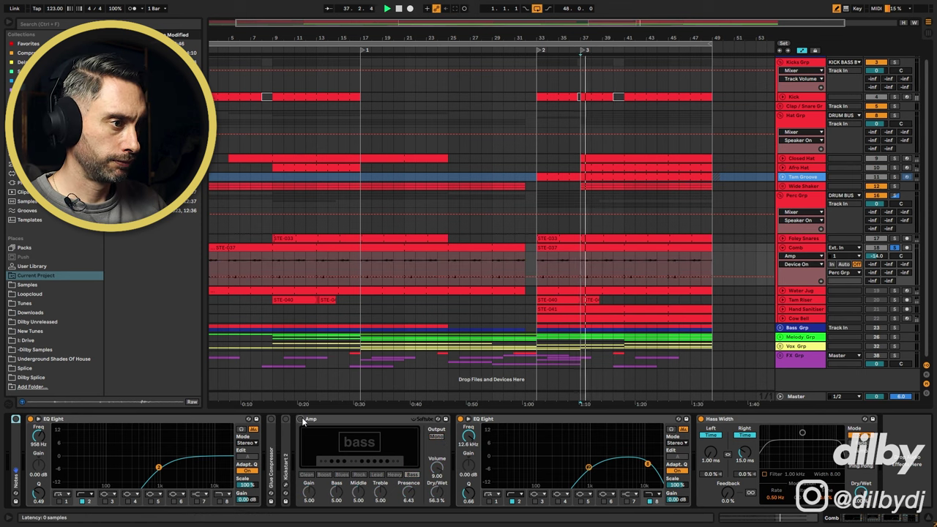
{"action": "left_click", "coordinate": [300, 420]}
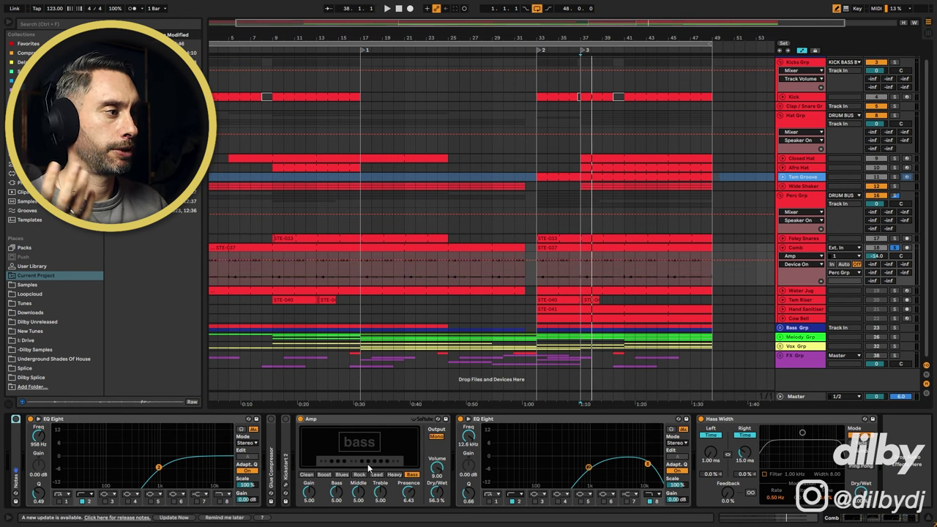
{"action": "left_click", "coordinate": [732, 420]}
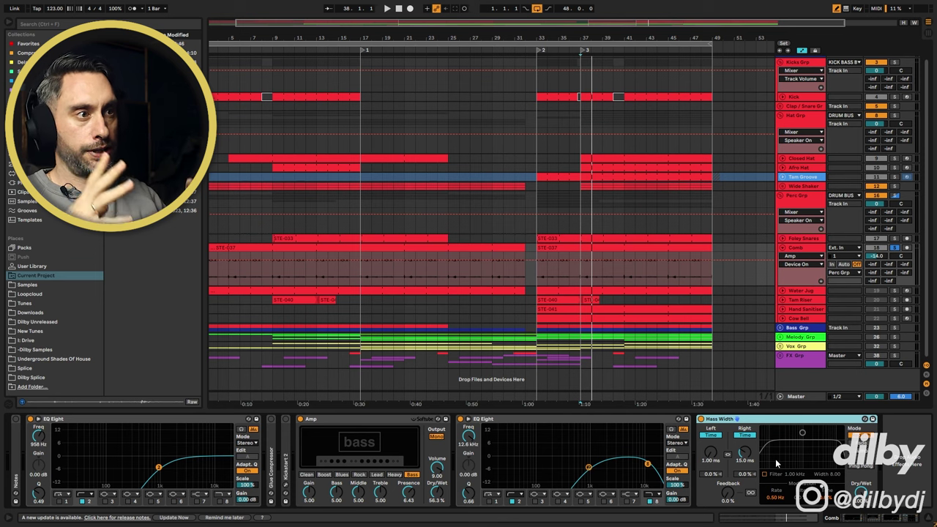
{"action": "key", "text": "space"}
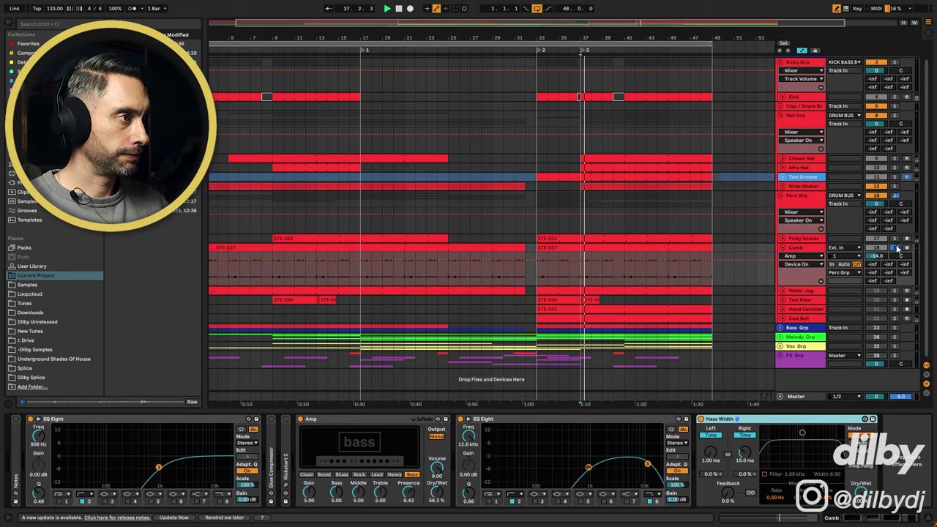
{"action": "left_click", "coordinate": [895, 248]}
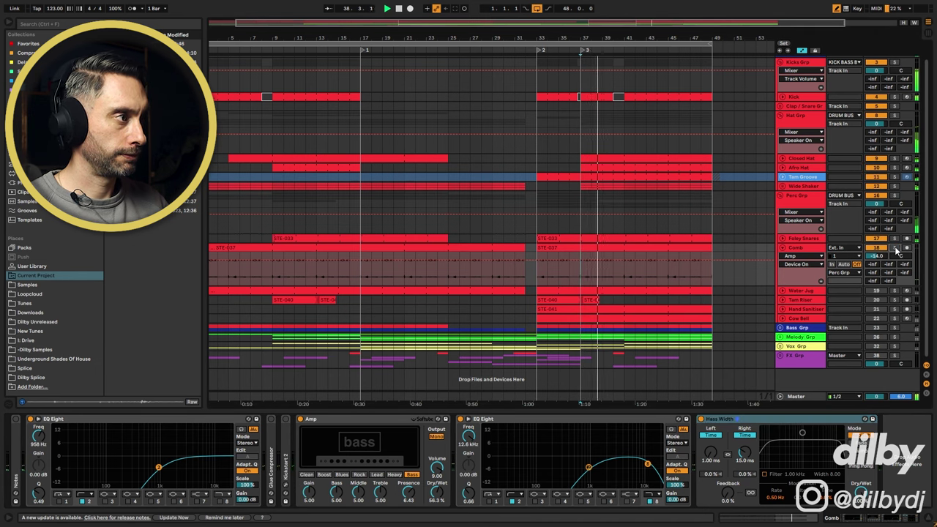
Step: Select the Water Jug clip at bar 33 and examine its sliced STE-036 sample in an enlarged waveform view
{"action": "left_click", "coordinate": [801, 293]}
{"action": "left_click", "coordinate": [632, 291]}
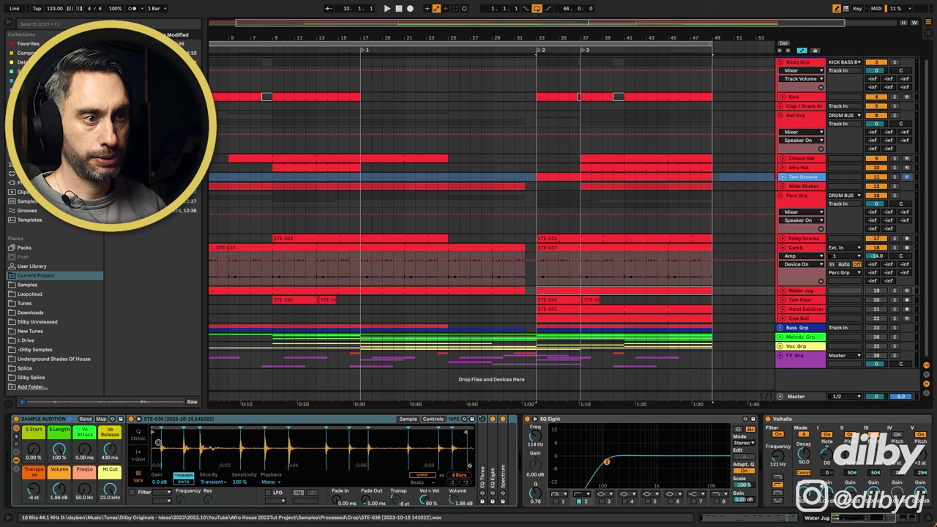
{"action": "left_click", "coordinate": [138, 419]}
{"action": "left_click", "coordinate": [138, 419]}
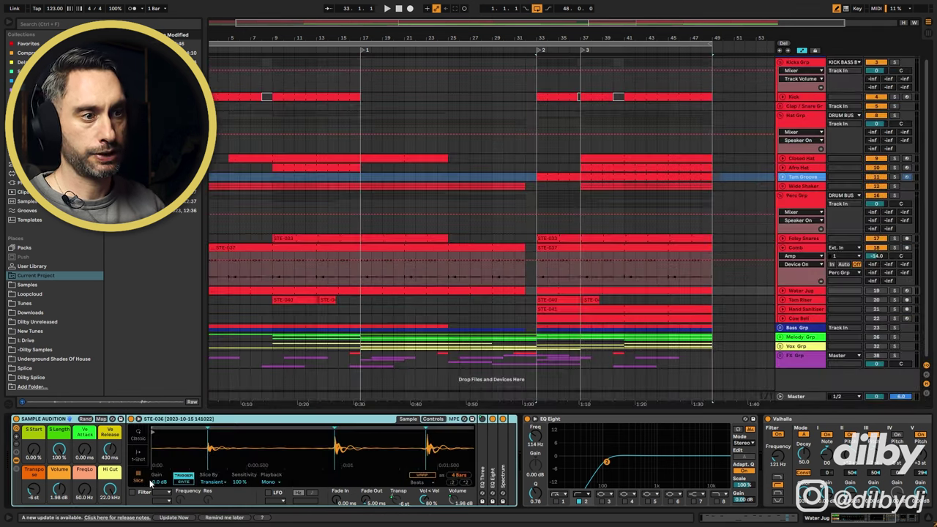
{"action": "left_click", "coordinate": [138, 420]}
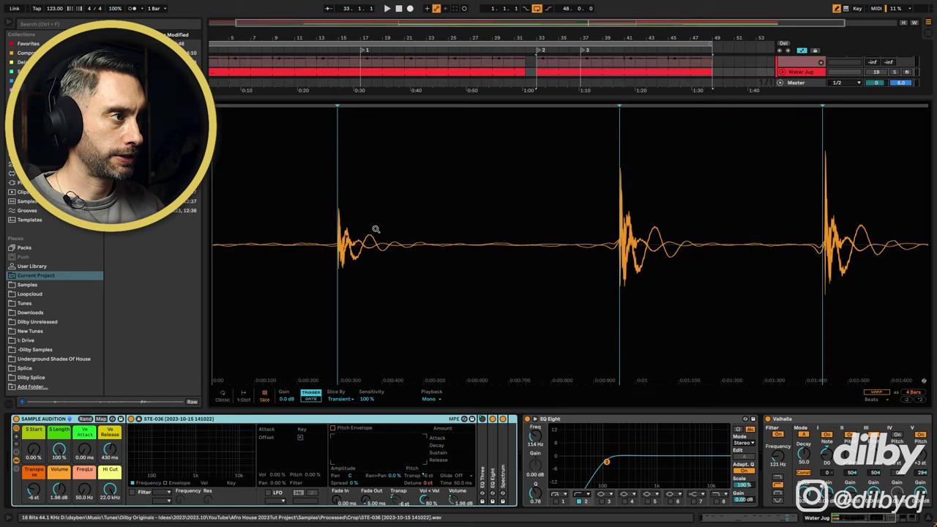
{"action": "left_click_drag", "start_coordinate": [650, 238], "coordinate": [310, 249]}
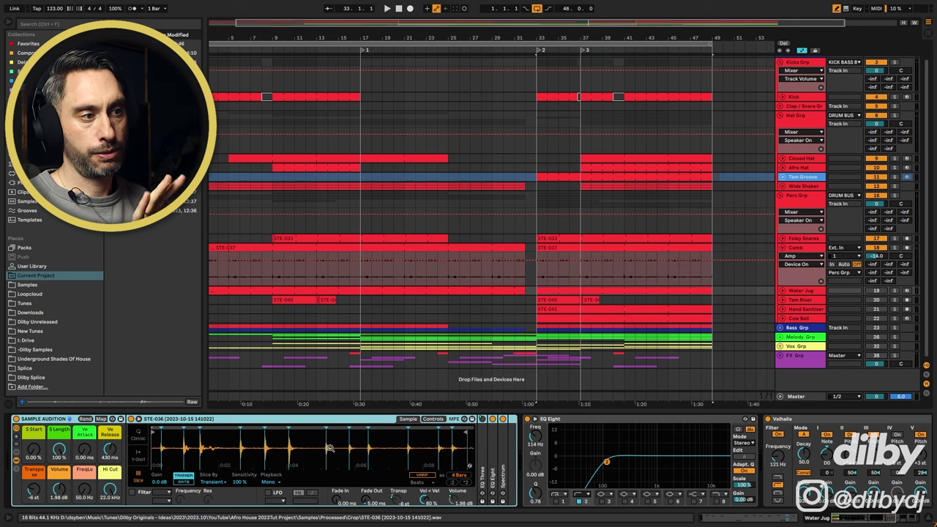
Step: Open the Water Jug clip's MIDI notes and play the track soloed from bar 33
{"action": "double_click", "coordinate": [583, 291]}
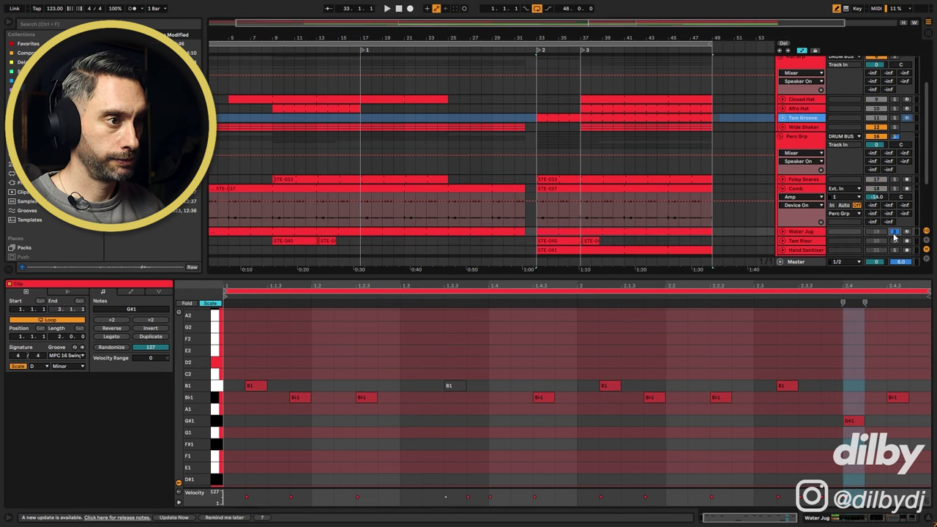
{"action": "key", "text": "space"}
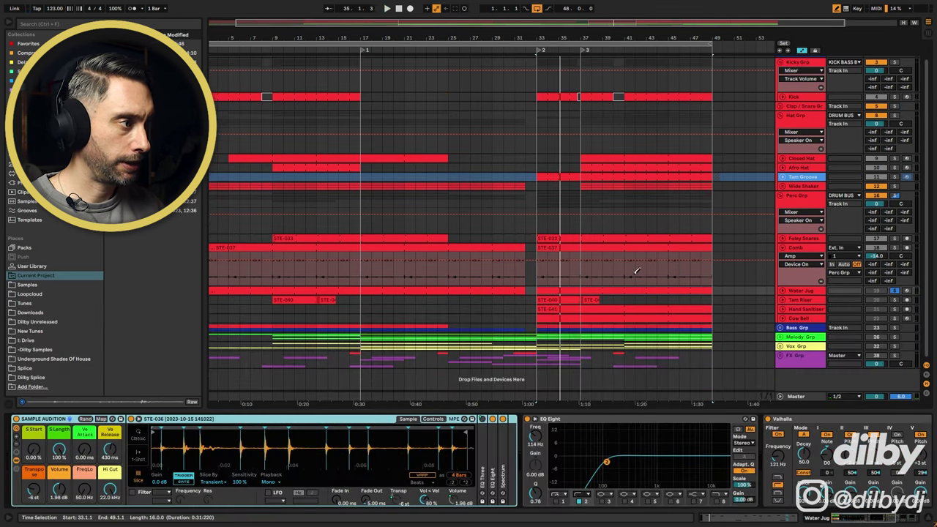
Step: Compare Water Jug with Valhalla switched off and on, and play it unsoloed with the other drums
{"action": "scroll", "coordinate": [461, 421], "scroll_direction": "right", "scroll_amount": 5}
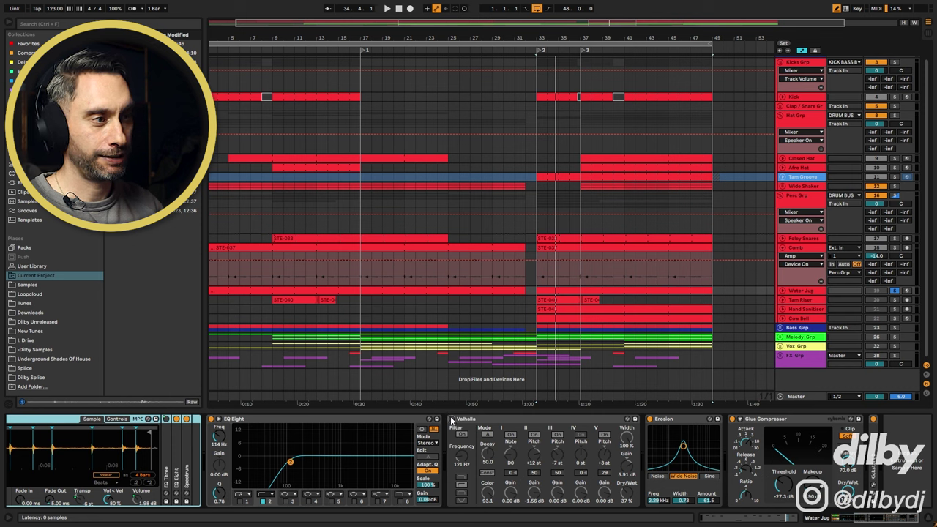
{"action": "left_click", "coordinate": [571, 419]}
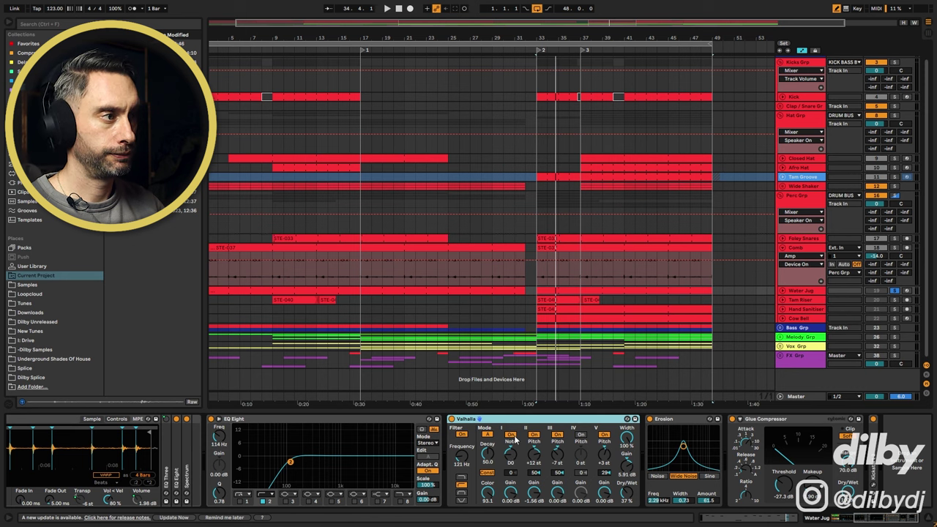
{"action": "key", "text": "space"}
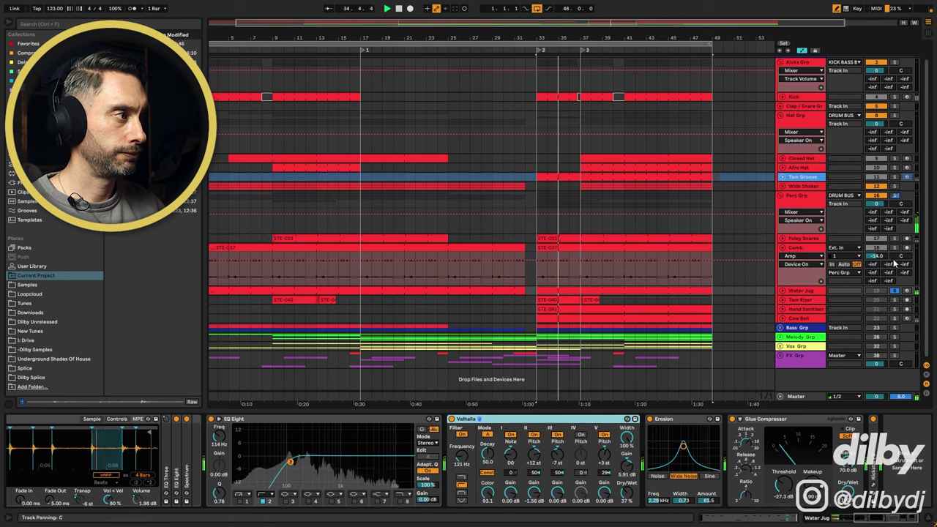
{"action": "left_click", "coordinate": [653, 308]}
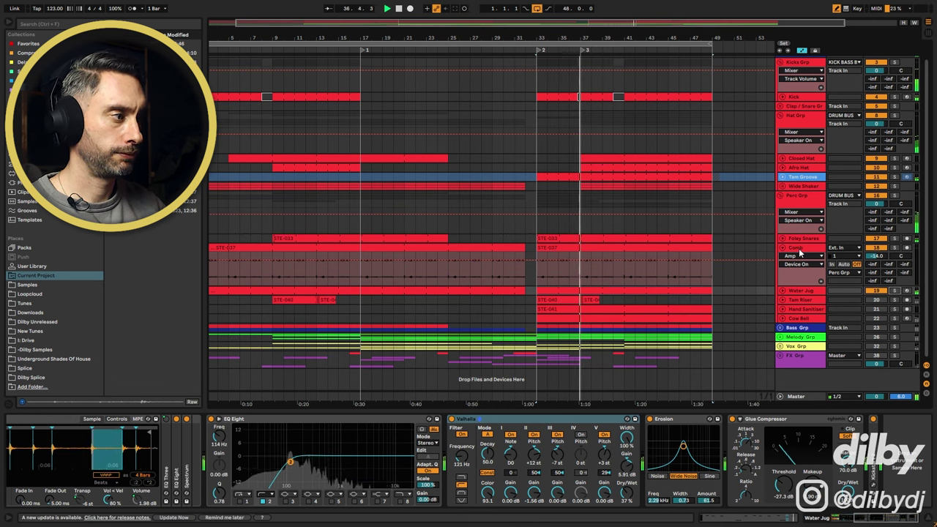
{"action": "key", "text": "space"}
Step: Try the Water Jug rack with Transpose reset to 0 st, play it with the drums, and undo the change
{"action": "left_click", "coordinate": [832, 519]}
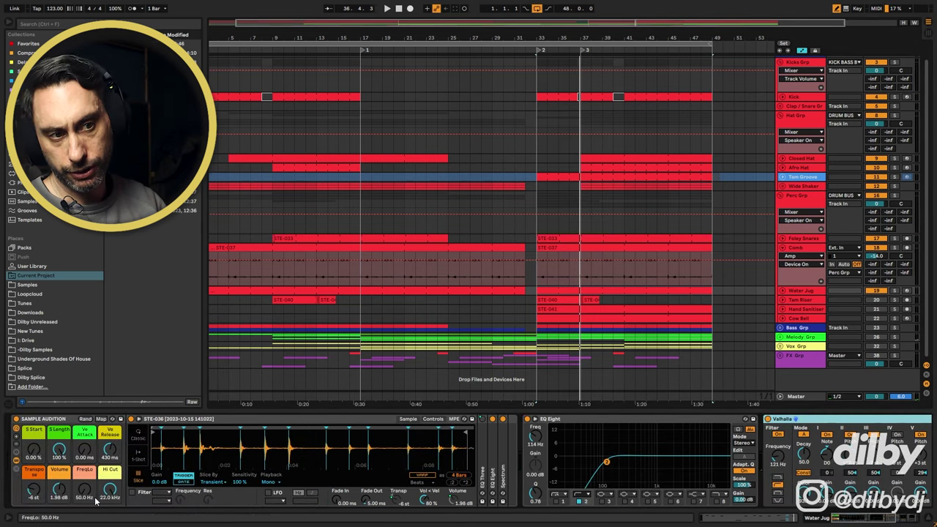
{"action": "double_click", "coordinate": [36, 494]}
{"action": "key", "text": "space"}
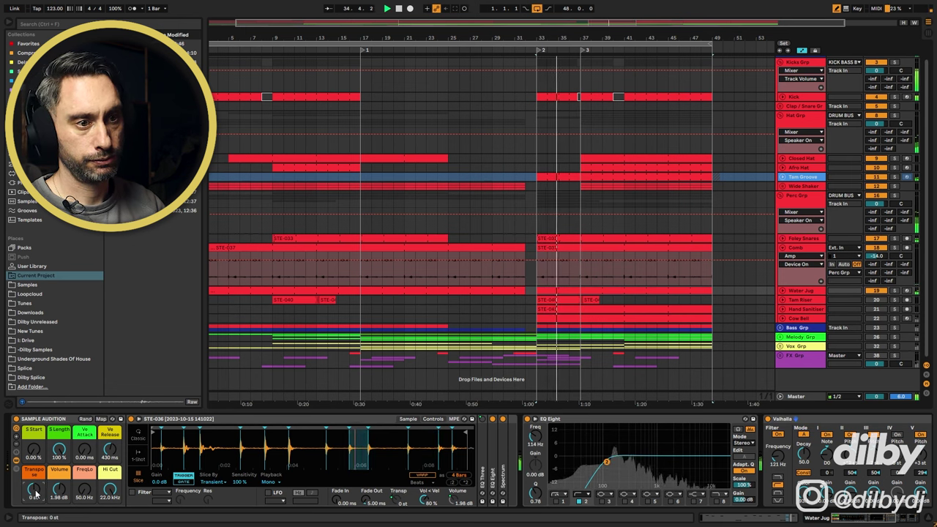
{"action": "key", "text": "space"}
{"action": "key", "text": "ctrl+z"}
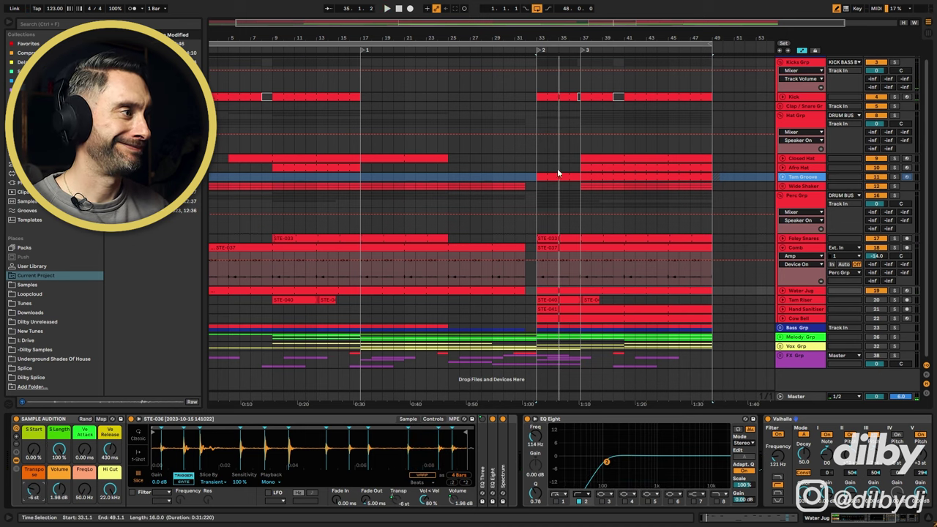
Step: Unfold Tam Riser, open and play its STE-040 clip soloed, and select the reversed clip that follows at bar 37
{"action": "left_click", "coordinate": [783, 300]}
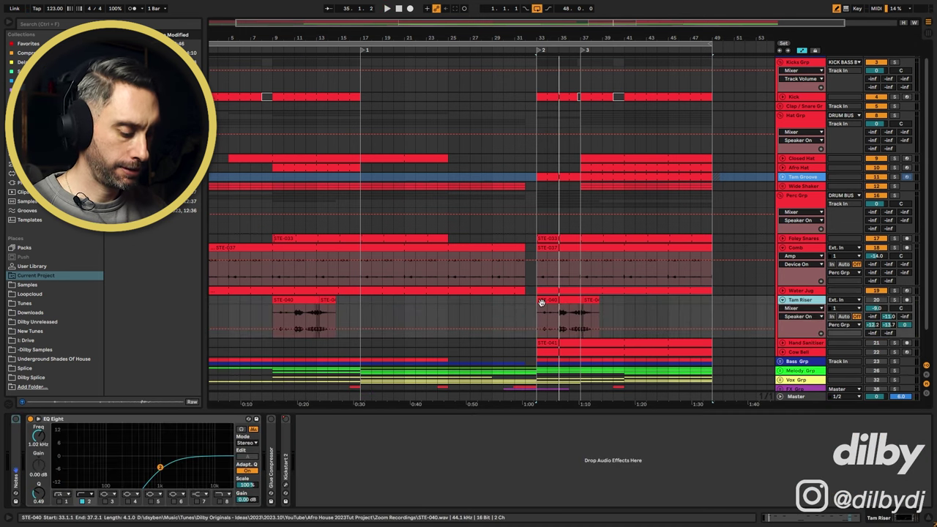
{"action": "double_click", "coordinate": [561, 306]}
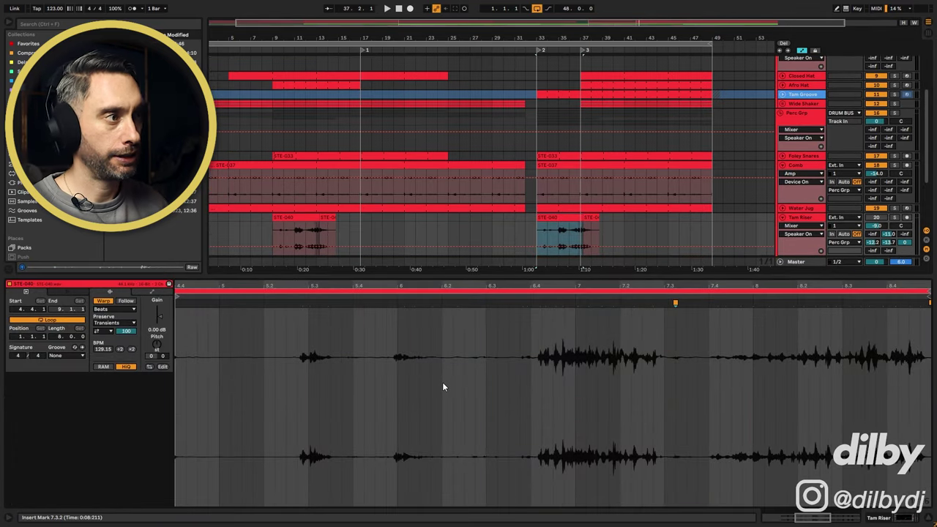
{"action": "left_click", "coordinate": [895, 218]}
{"action": "key", "text": "space"}
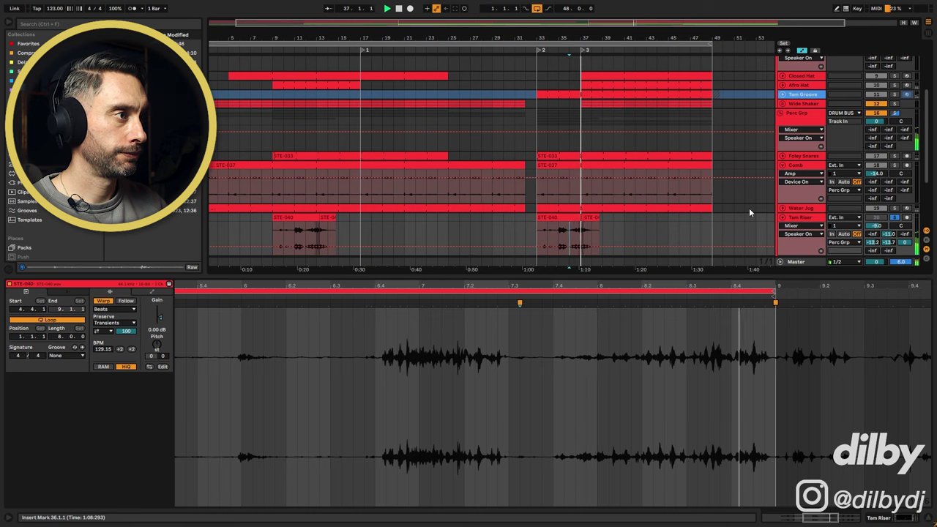
{"action": "left_click", "coordinate": [592, 218]}
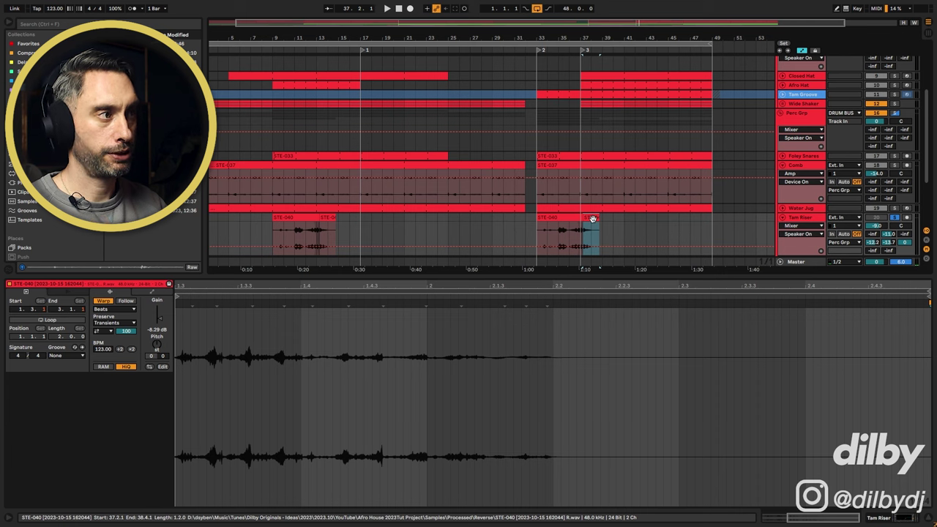
Step: Show the Kickstart 2 Device On automation on Tam Riser and play the riser through bar 37
{"action": "double_click", "coordinate": [801, 218]}
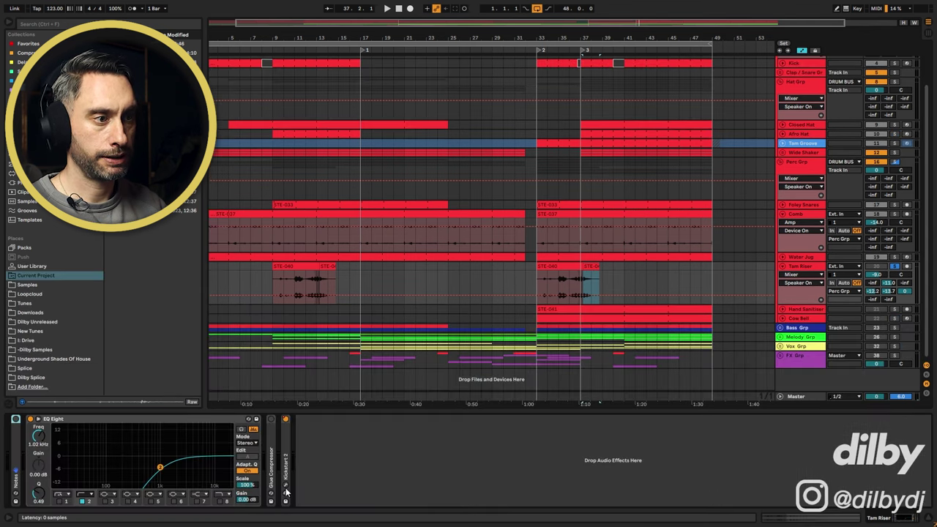
{"action": "right_click", "coordinate": [287, 421]}
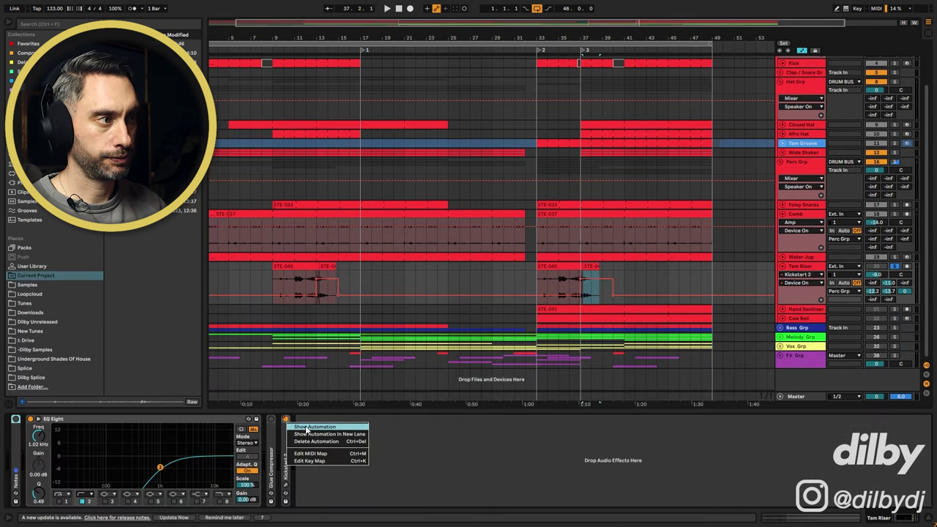
{"action": "left_click", "coordinate": [305, 427]}
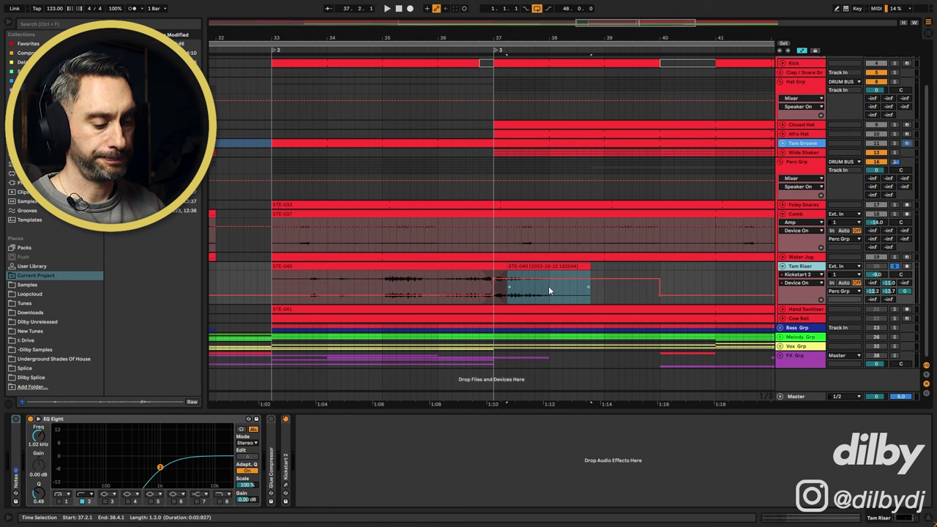
{"action": "left_click", "coordinate": [445, 293]}
{"action": "key", "text": "space"}
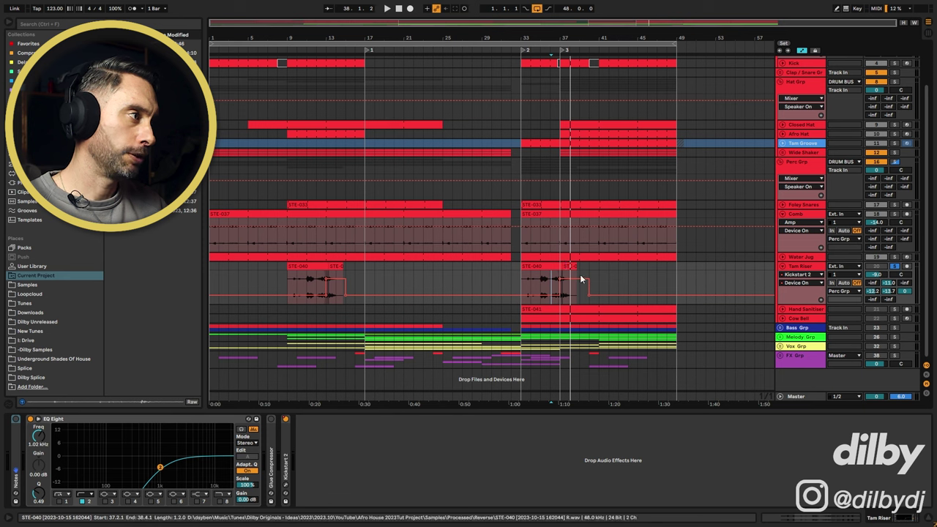
Step: Show Tam Riser's B-Synth Verb send, reveal the return tracks, and inspect the Dot 8 Ping, Quater Ping Pong and MZ Delay returns
{"action": "left_click", "coordinate": [876, 294]}
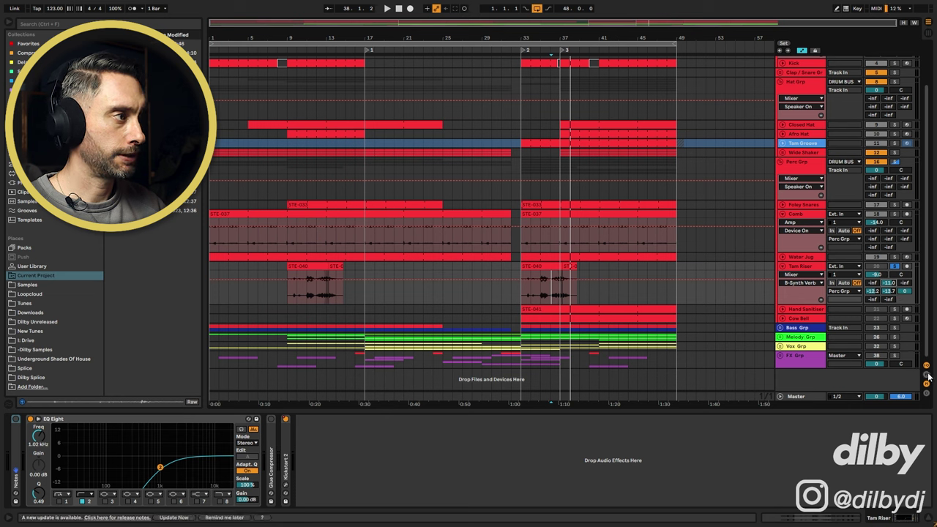
{"action": "left_click_drag", "start_coordinate": [914, 366], "coordinate": [914, 319]}
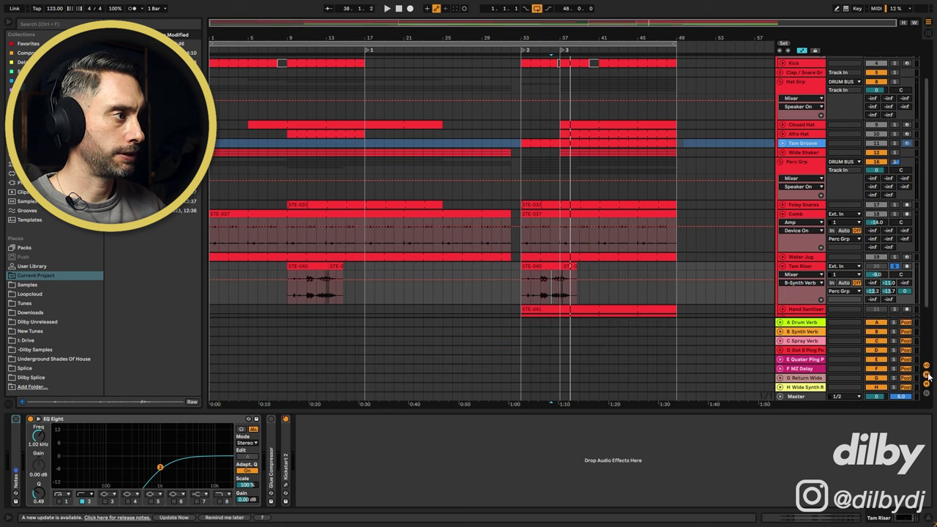
{"action": "left_click", "coordinate": [807, 350]}
{"action": "left_click", "coordinate": [807, 359]}
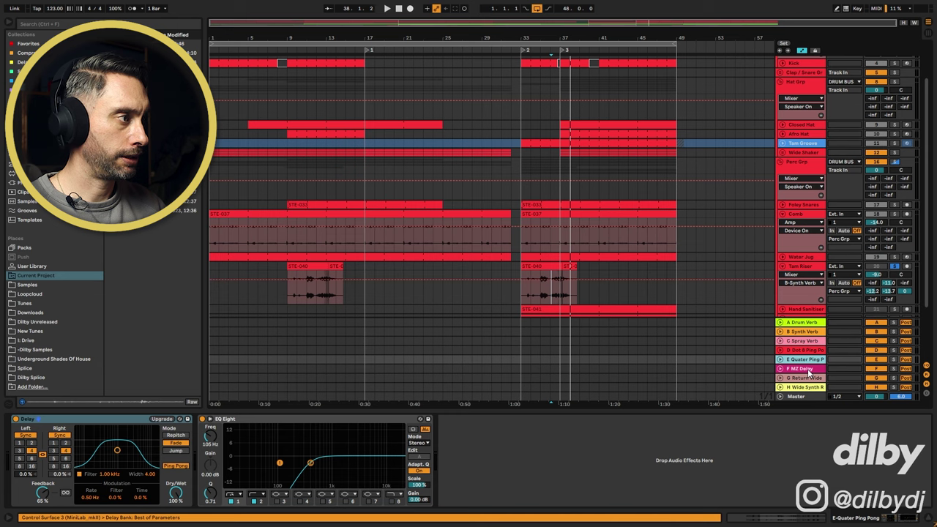
{"action": "left_click", "coordinate": [806, 369]}
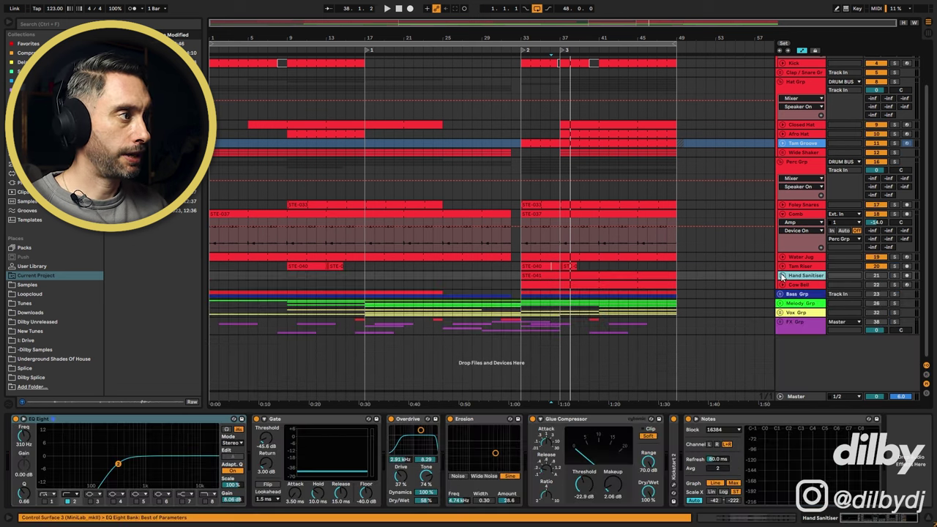
Step: Unfold the Hand Sanitiser track, select its STE-041 clip at bar 33 and play it soloed
{"action": "left_click", "coordinate": [783, 276]}
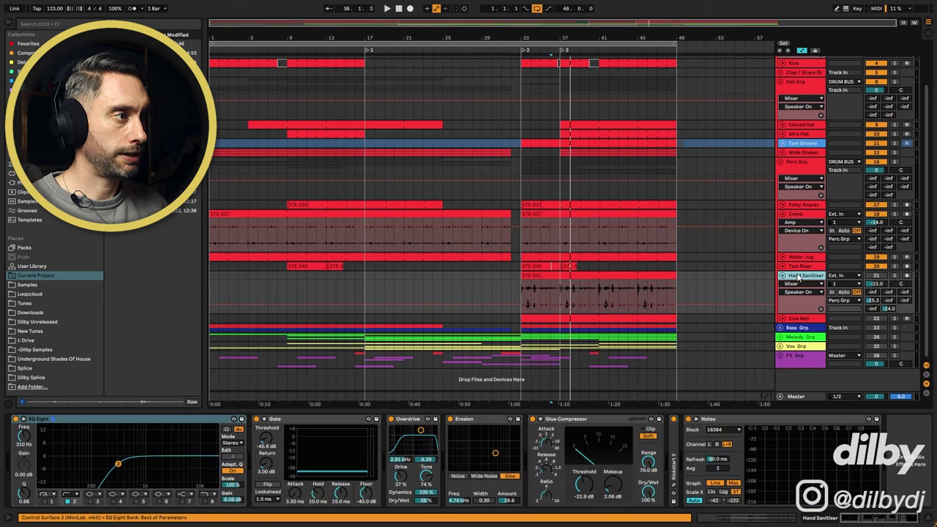
{"action": "left_click", "coordinate": [536, 275]}
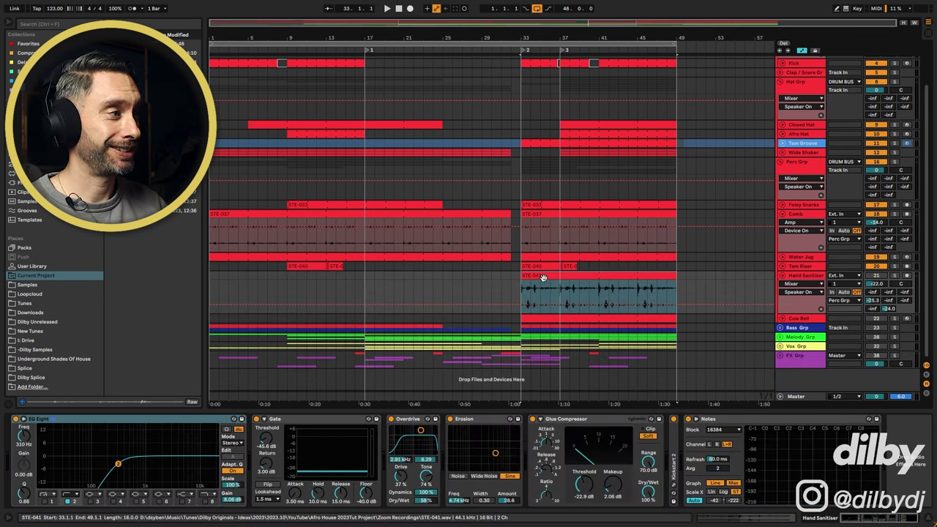
{"action": "left_click", "coordinate": [893, 277]}
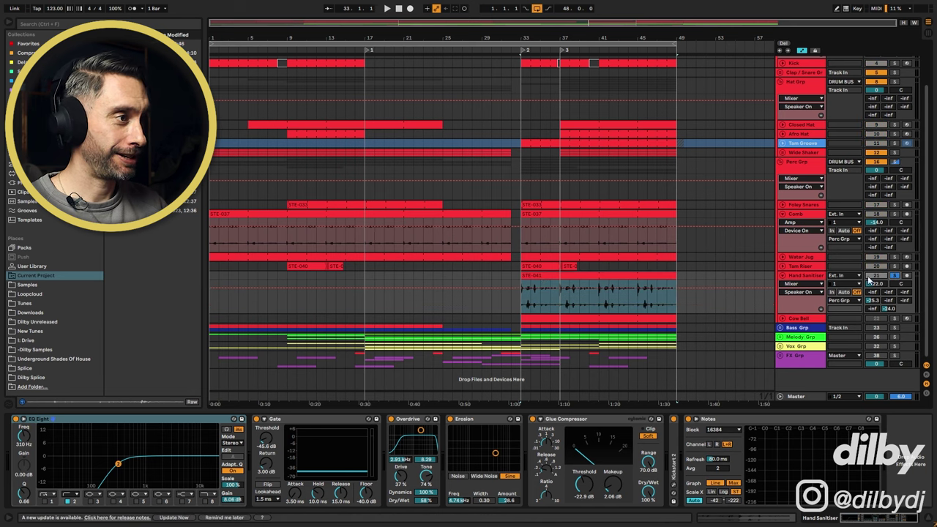
{"action": "key", "text": "space"}
Step: Open the STE-041 clip and examine its Gain envelope around the muted and audible hits
{"action": "double_click", "coordinate": [558, 279]}
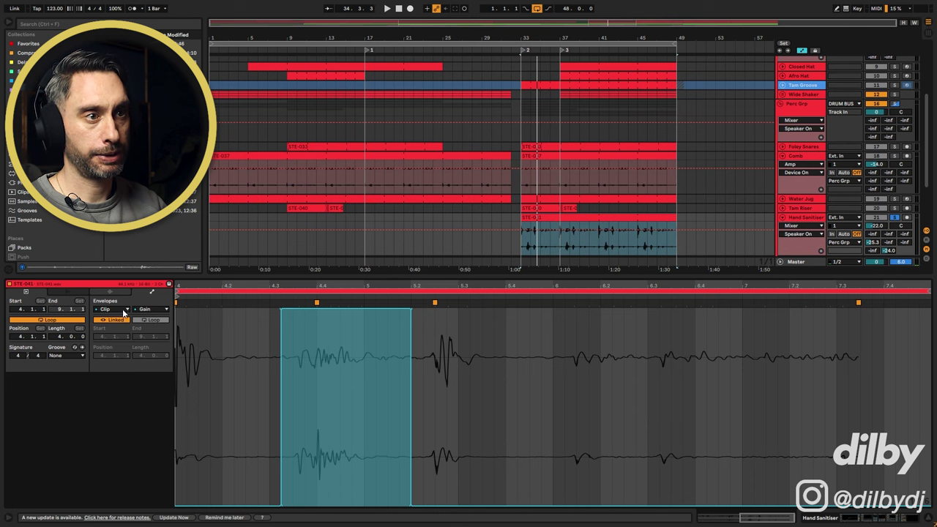
{"action": "left_click_drag", "start_coordinate": [406, 283], "coordinate": [407, 249]}
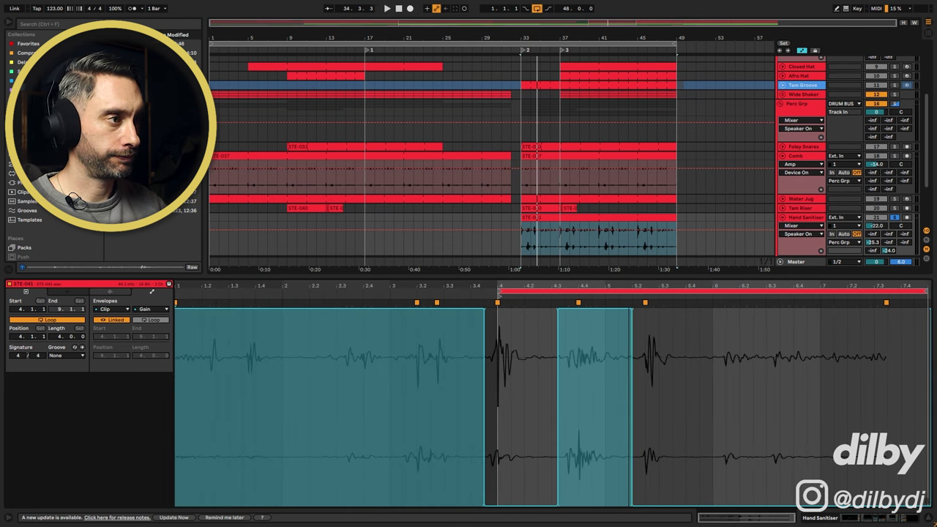
{"action": "left_click_drag", "start_coordinate": [700, 284], "coordinate": [653, 306]}
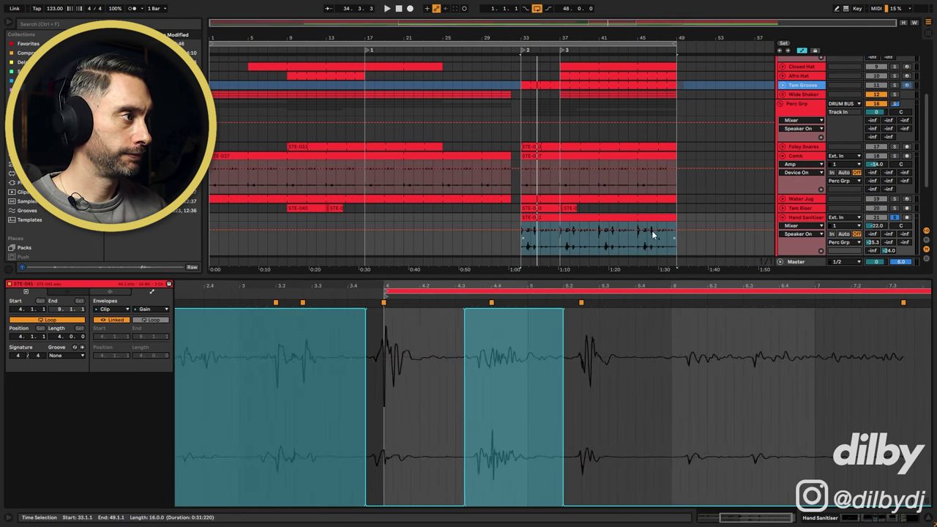
Step: Play Hand Sanitiser unsoloed with the other drums from bar 33, and again from bar 37
{"action": "left_click", "coordinate": [583, 216]}
{"action": "key", "text": "space"}
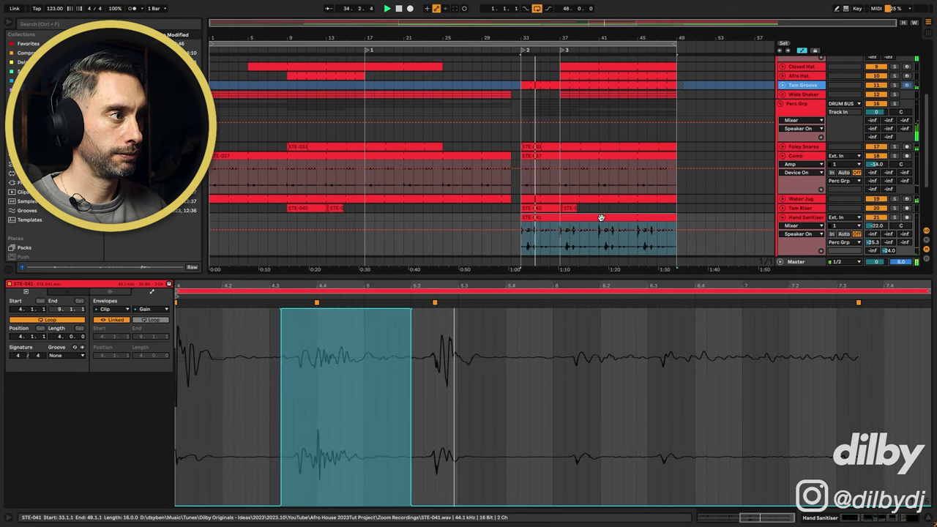
{"action": "left_click", "coordinate": [561, 242]}
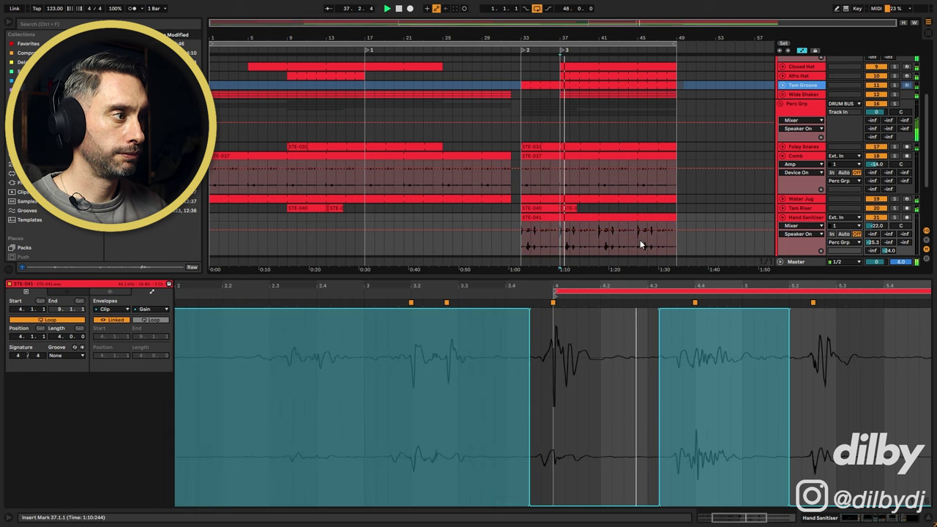
{"action": "key", "text": "space"}
Step: Fold Hand Sanitiser and go through its effect chain, covering EQ Eight, Gate, Overdrive and Erosion
{"action": "left_click", "coordinate": [781, 217]}
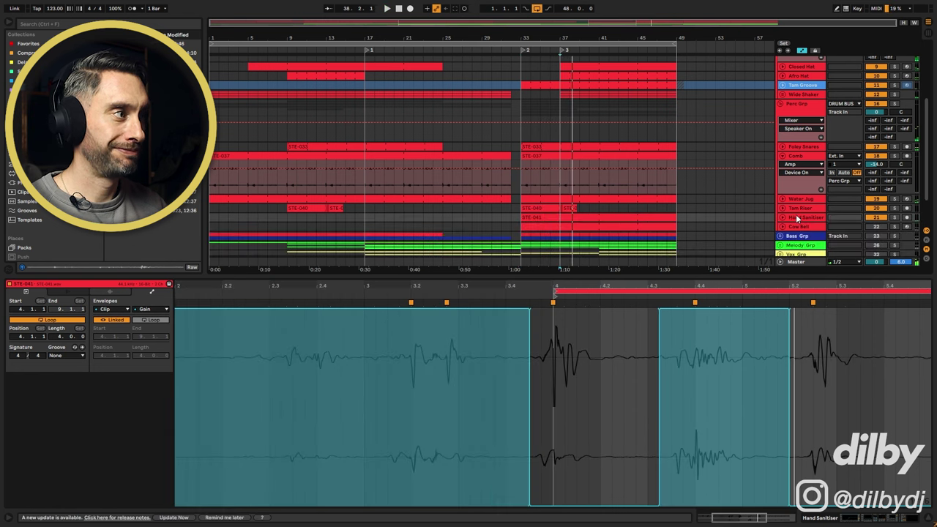
{"action": "left_click", "coordinate": [798, 217]}
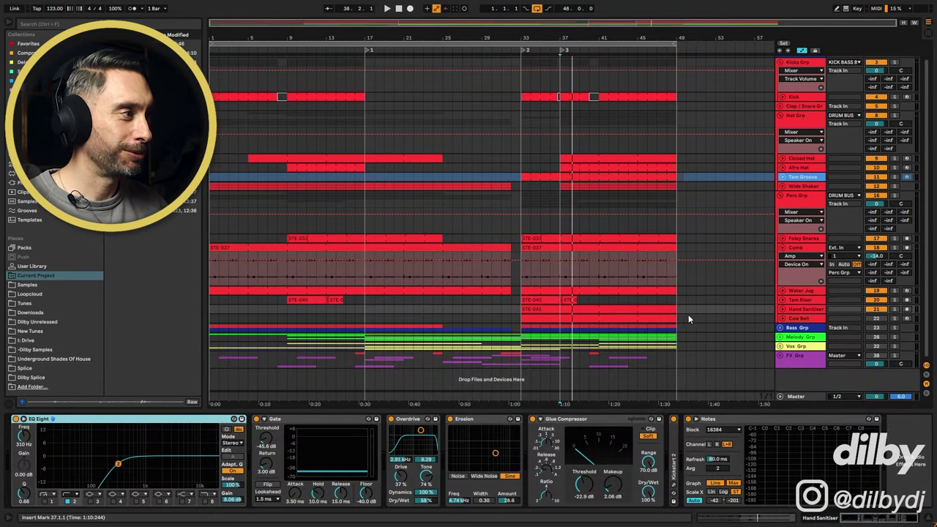
{"action": "left_click", "coordinate": [299, 420]}
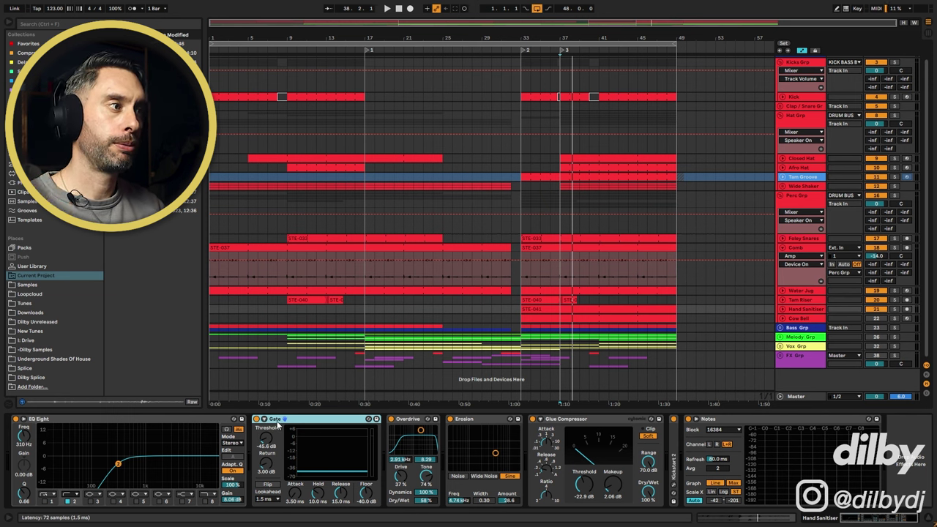
{"action": "left_click", "coordinate": [393, 420]}
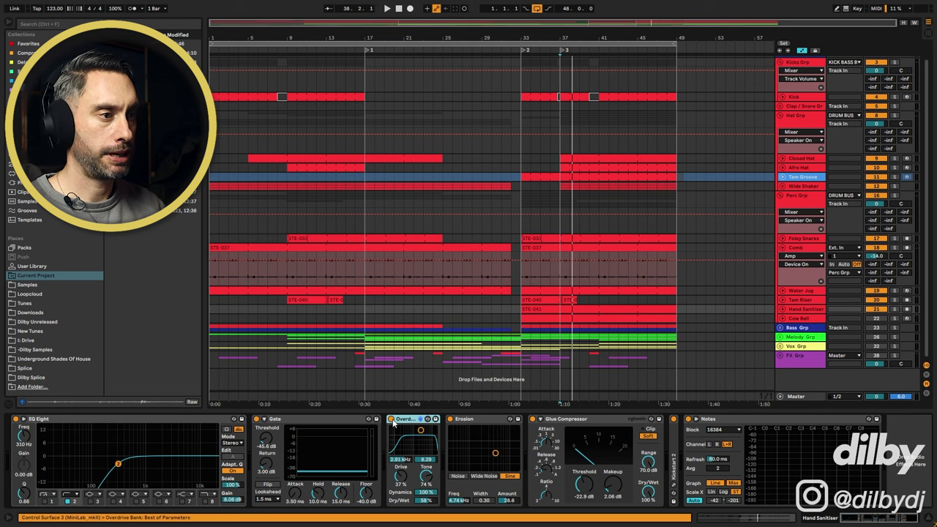
{"action": "left_click", "coordinate": [466, 421]}
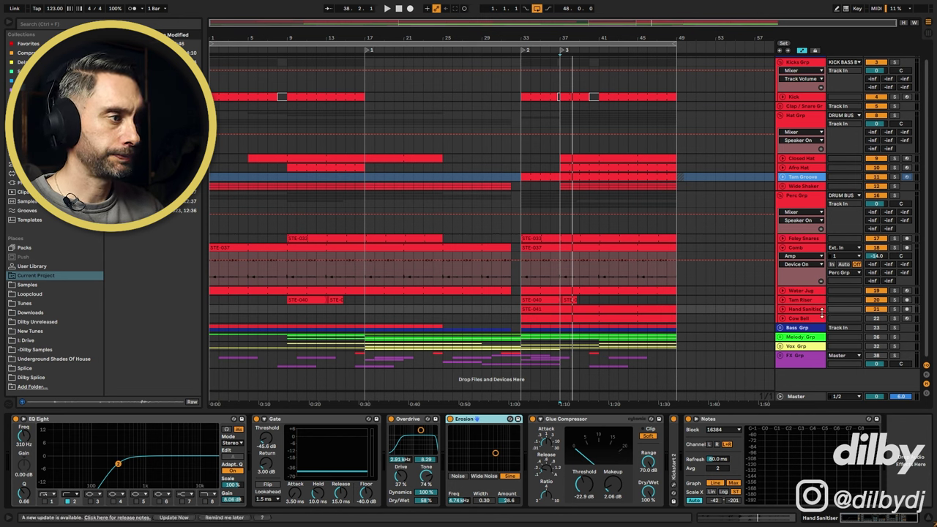
Step: Group Hand Sanitiser's devices from EQ Eight through Kickstart 2 into a rack and compare it bypassed and active while soloed
{"action": "left_click", "coordinate": [205, 415]}
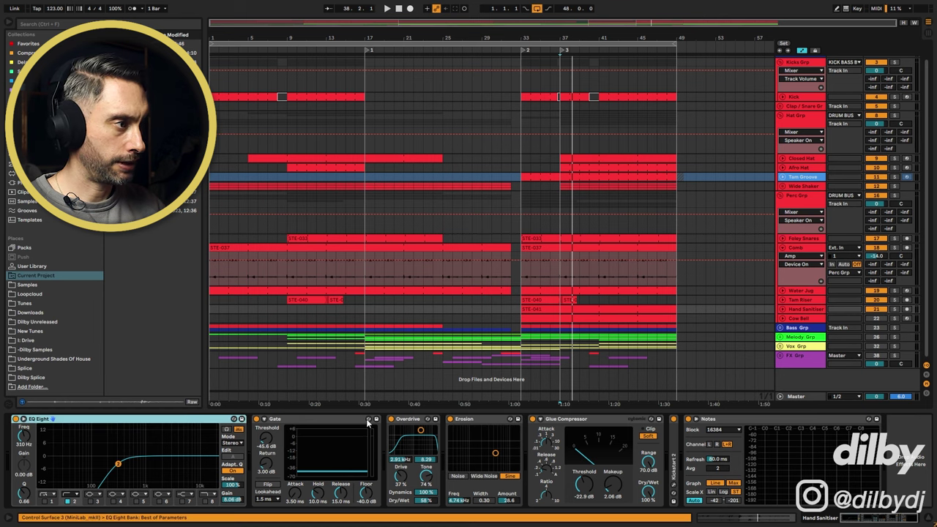
{"action": "left_click", "coordinate": [672, 438], "text": "shift"}
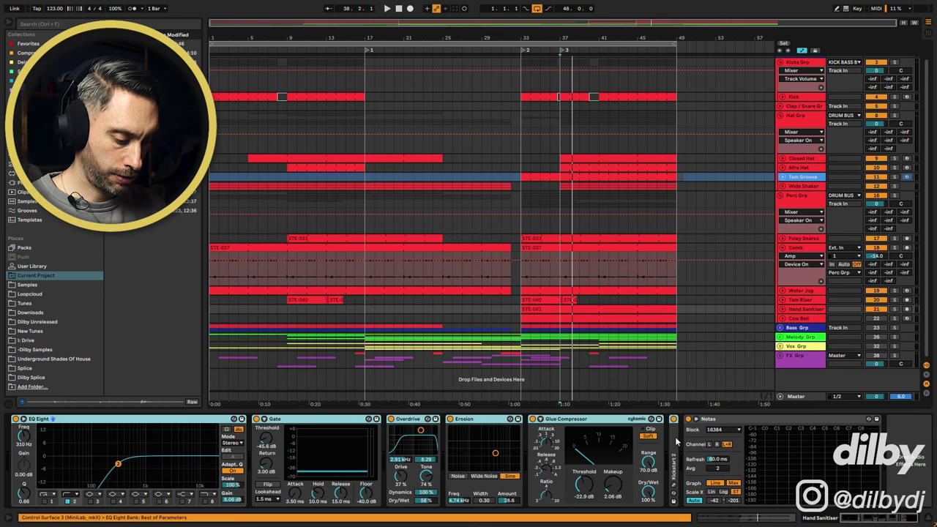
{"action": "key", "text": "ctrl+g"}
{"action": "key", "text": "space"}
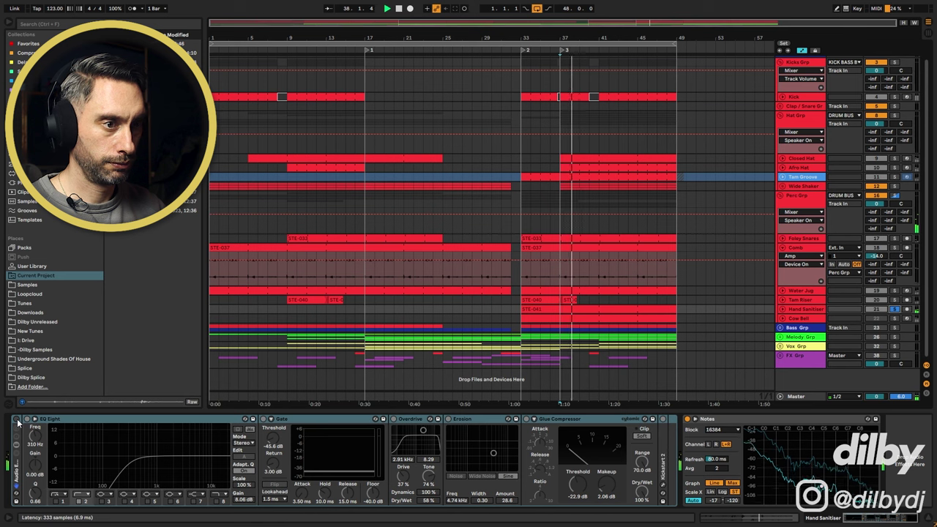
{"action": "key", "text": "space"}
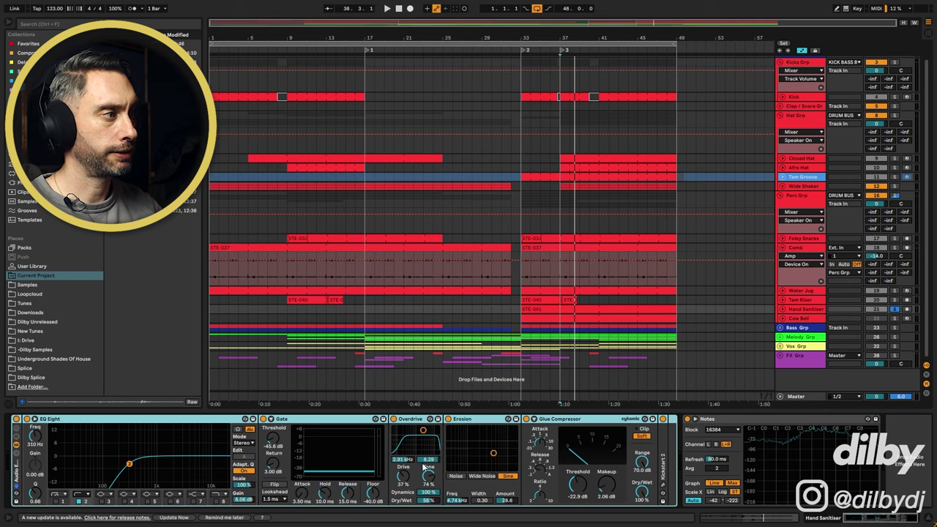
Step: Examine Cow Bell's SS_DS2_125_PERC LPS_27 sampler, play the track soloed from bar 33 and open its MIDI clip
{"action": "left_click", "coordinate": [613, 325]}
{"action": "left_click", "coordinate": [591, 317]}
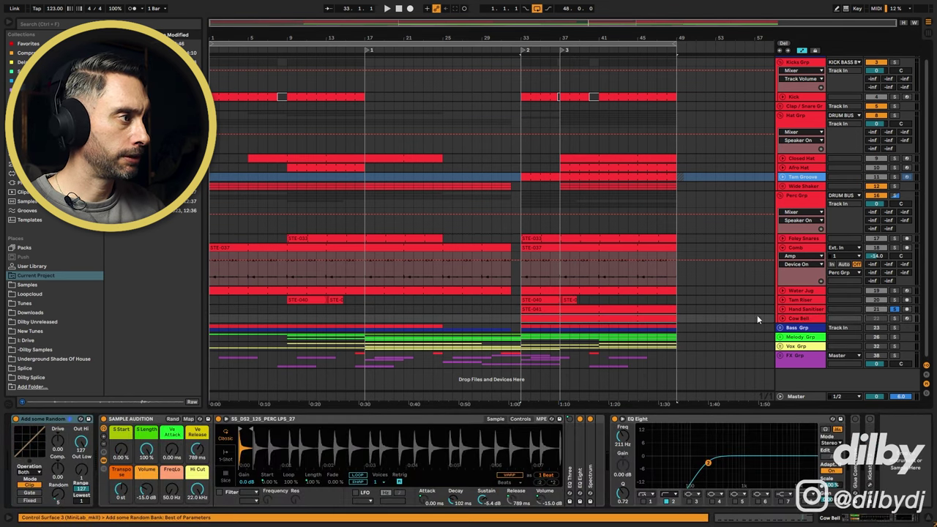
{"action": "left_click", "coordinate": [757, 319]}
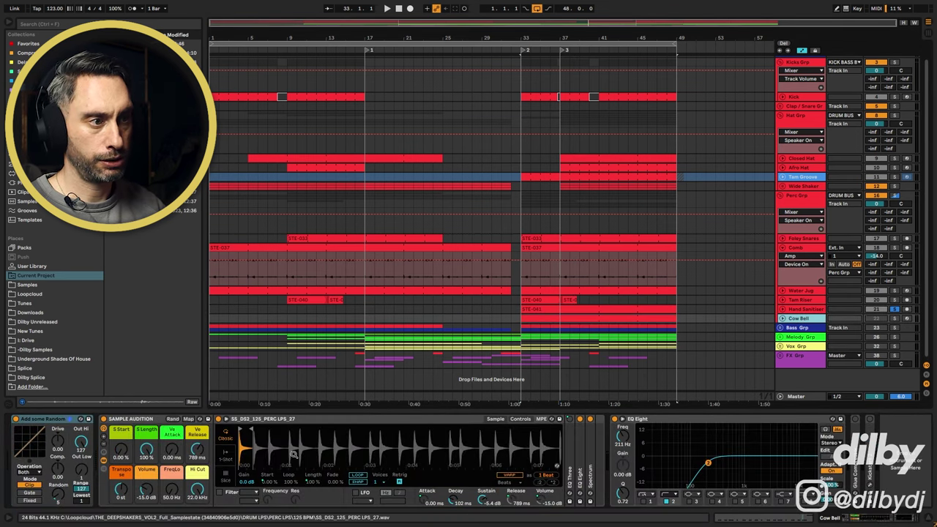
{"action": "key", "text": "space"}
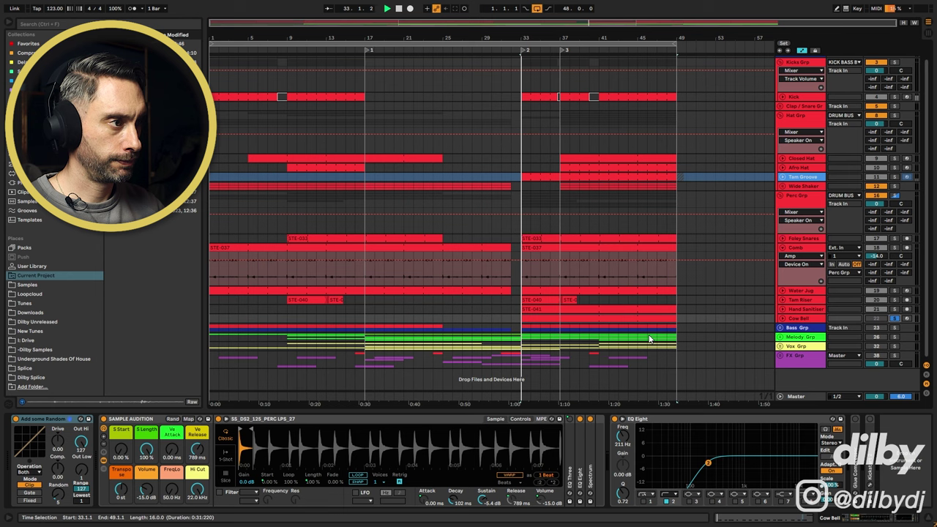
{"action": "double_click", "coordinate": [559, 320]}
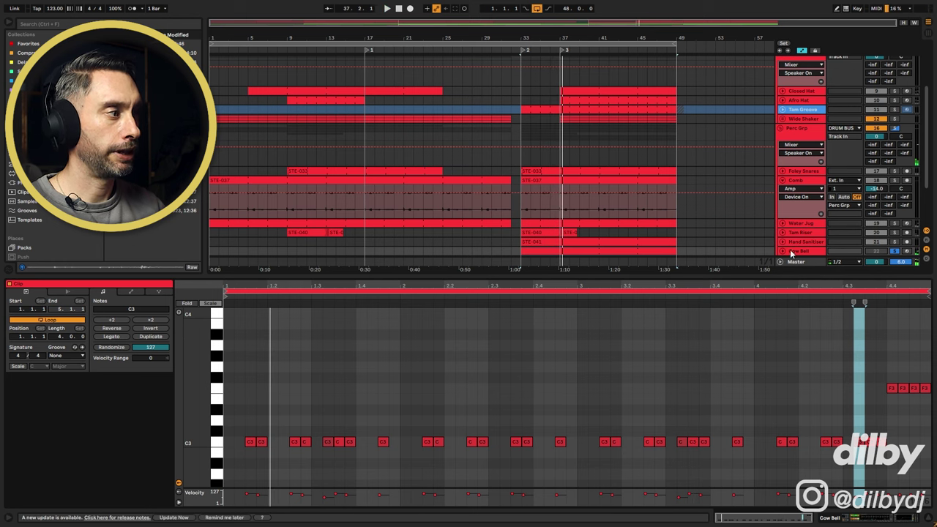
Step: Highlight the first two C3 notes of the Cow Bell pattern, and select its clip in the arrangement
{"action": "key", "text": "Escape"}
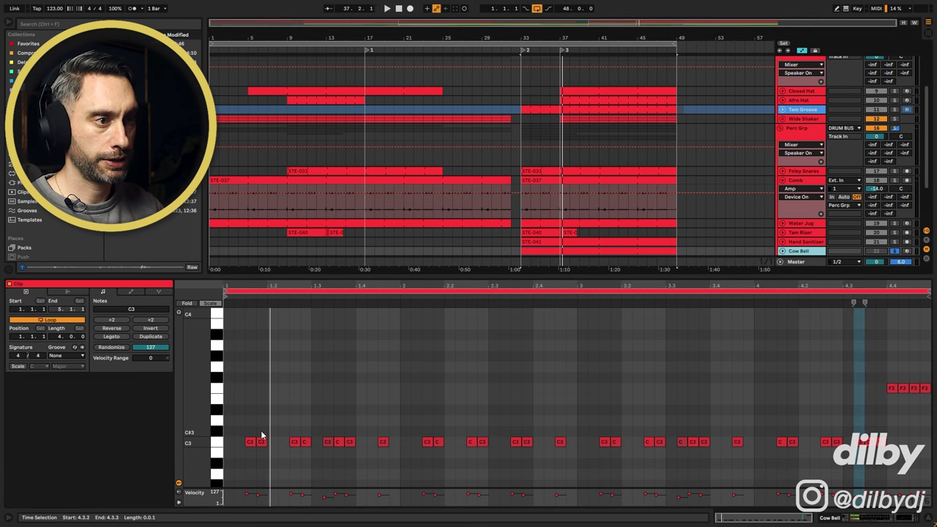
{"action": "left_click_drag", "start_coordinate": [241, 423], "coordinate": [268, 444]}
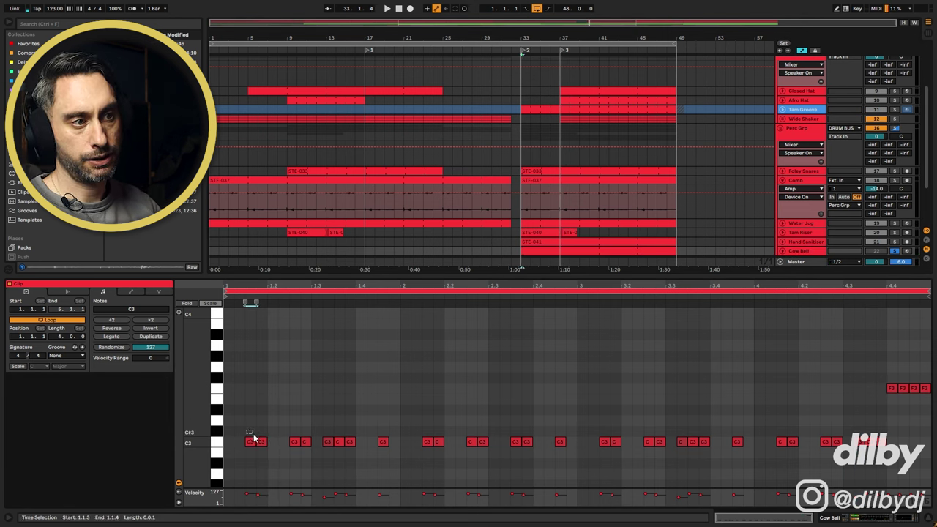
{"action": "left_click", "coordinate": [575, 253]}
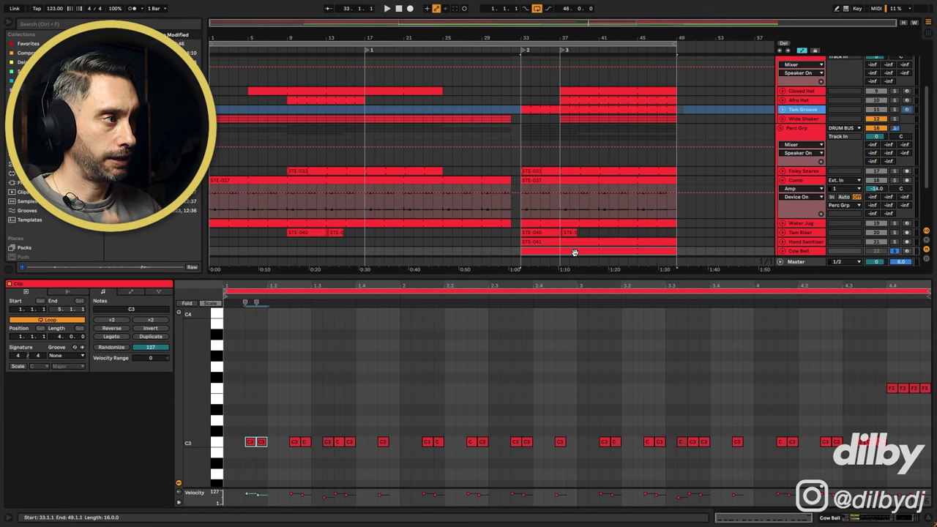
Step: Try the Cow Bell clip with its loop shortened to 0.2.0, playing it unsoloed with the drums from bars 33 and 37
{"action": "scroll", "coordinate": [608, 234], "scroll_direction": "down", "scroll_amount": 3}
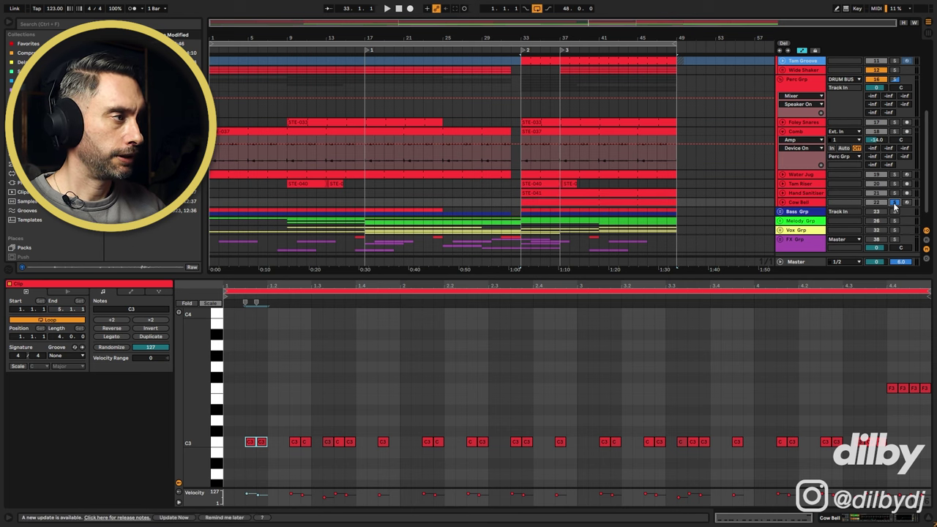
{"action": "left_click_drag", "start_coordinate": [929, 292], "coordinate": [316, 313]}
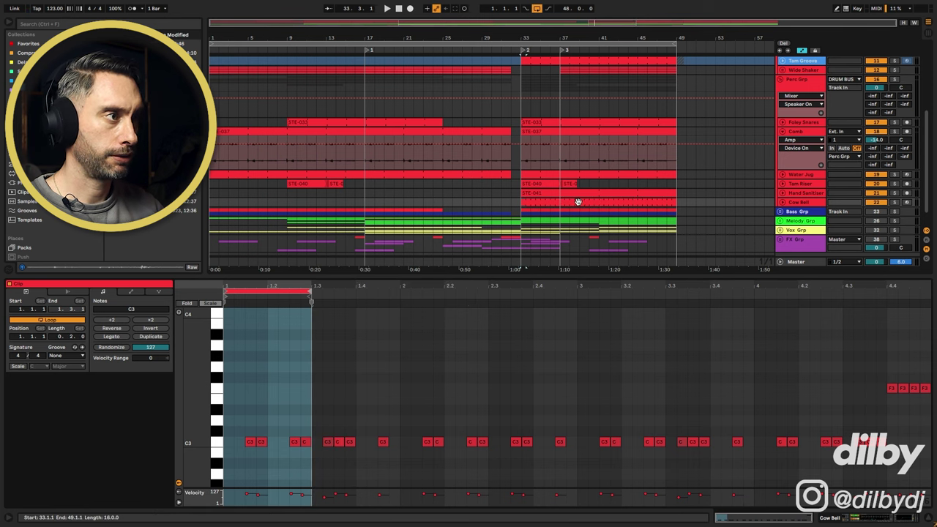
{"action": "key", "text": "z"}
{"action": "key", "text": "space"}
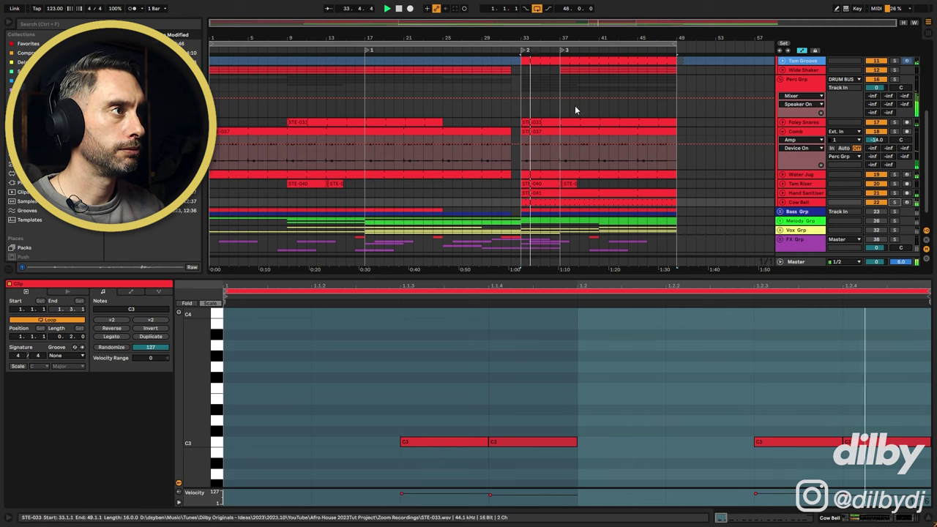
{"action": "left_click", "coordinate": [562, 53]}
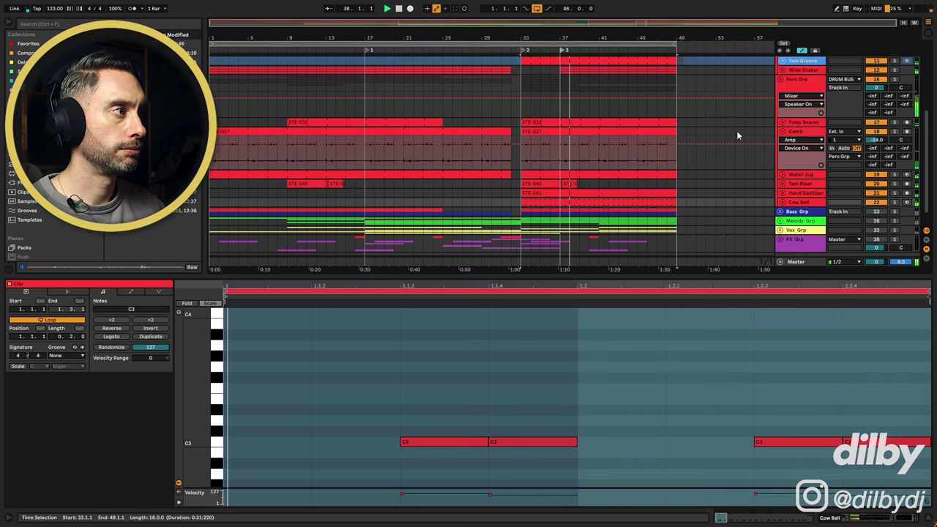
{"action": "left_click", "coordinate": [808, 204]}
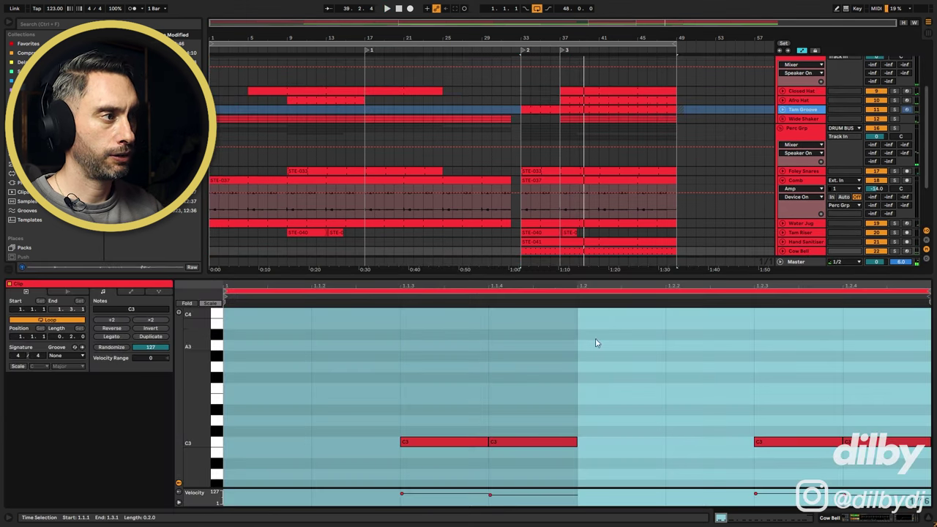
Step: Set the Cow Bell clip's loop length back to 4.0.0 and play the full pattern with the drums from bar 37
{"action": "left_click_drag", "start_coordinate": [611, 289], "coordinate": [932, 315]}
{"action": "key", "text": "space"}
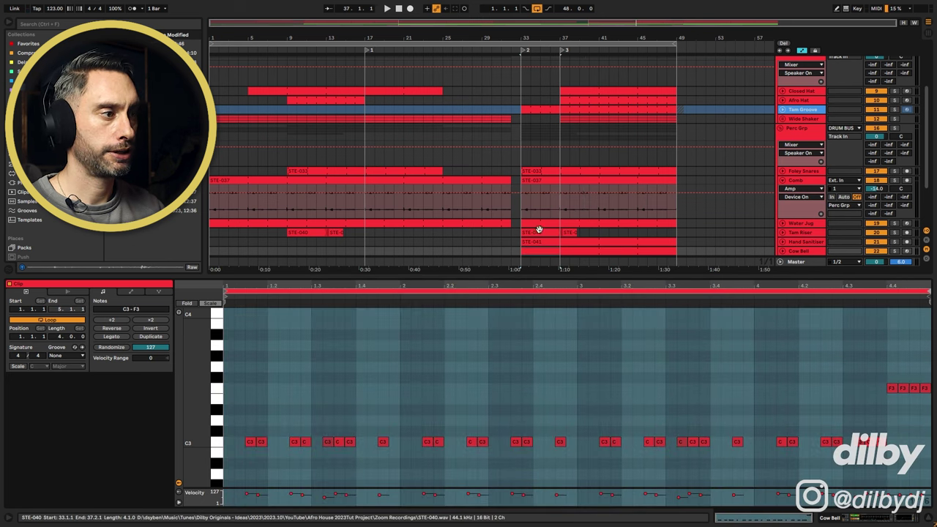
{"action": "scroll", "coordinate": [608, 242], "scroll_direction": "down", "scroll_amount": 1}
{"action": "key", "text": "space"}
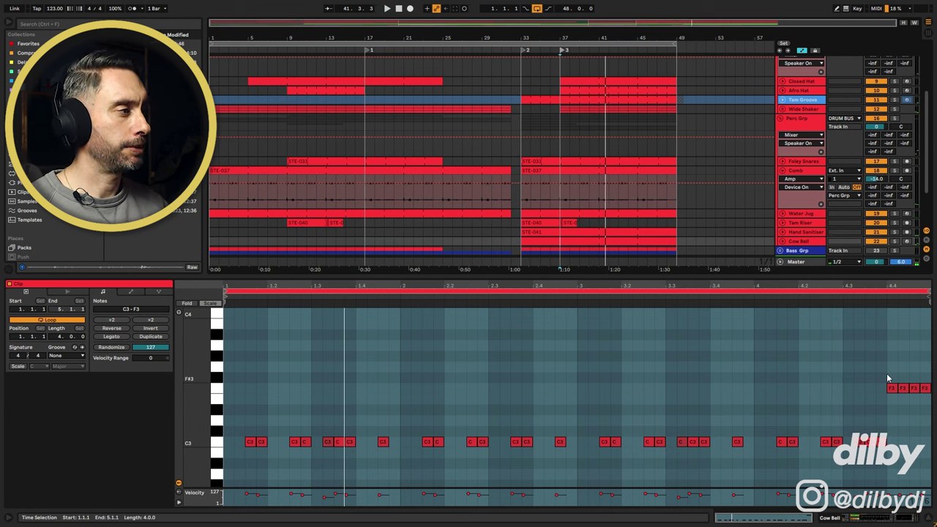
Step: Highlight the first three F3 notes closing the Cow Bell pattern, and open the 808 Toms MIDI clip at bar 33
{"action": "left_click_drag", "start_coordinate": [887, 374], "coordinate": [916, 390]}
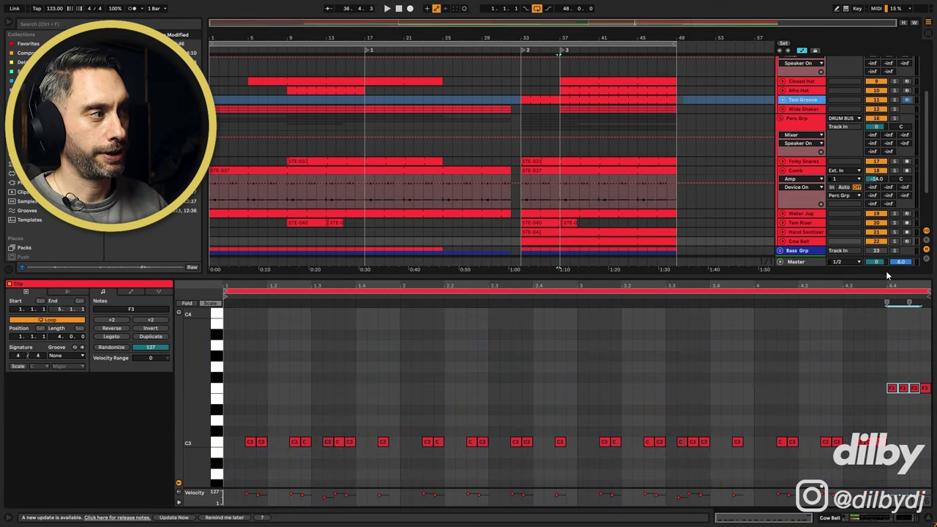
{"action": "scroll", "coordinate": [789, 217], "scroll_direction": "down", "scroll_amount": 2}
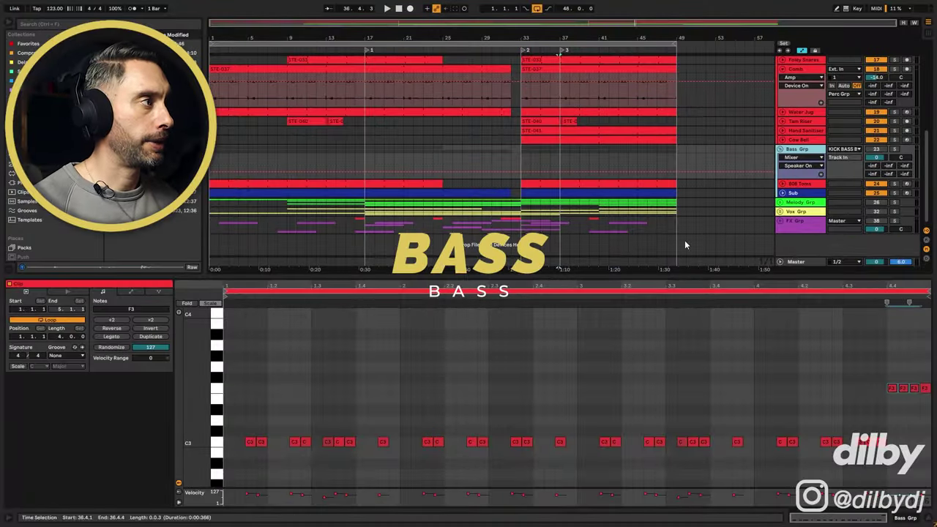
{"action": "left_click", "coordinate": [607, 185]}
{"action": "double_click", "coordinate": [569, 184]}
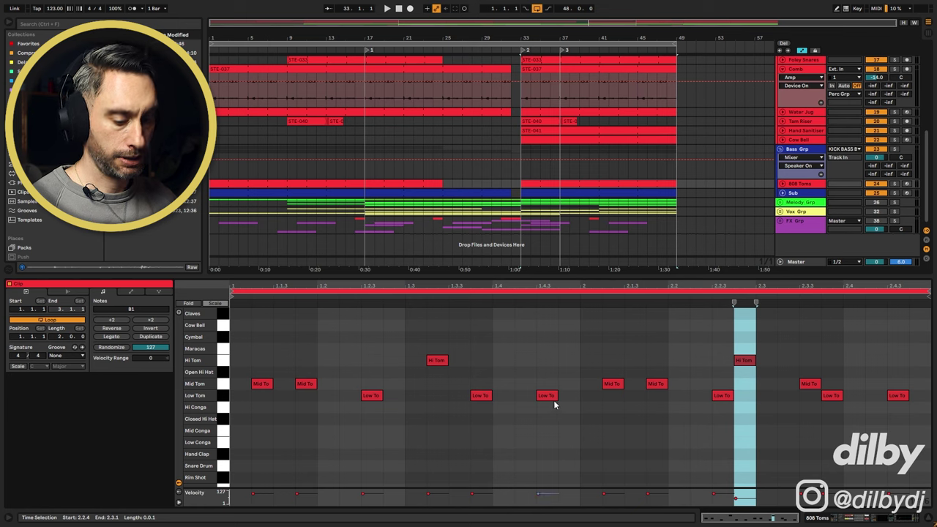
Step: Examine the 808 Toms device chain, selecting the 808 Core Kit's Mid Tom pad and playing from bar 33 with the Notes spectrum enlarged
{"action": "key", "text": "shift+Tab"}
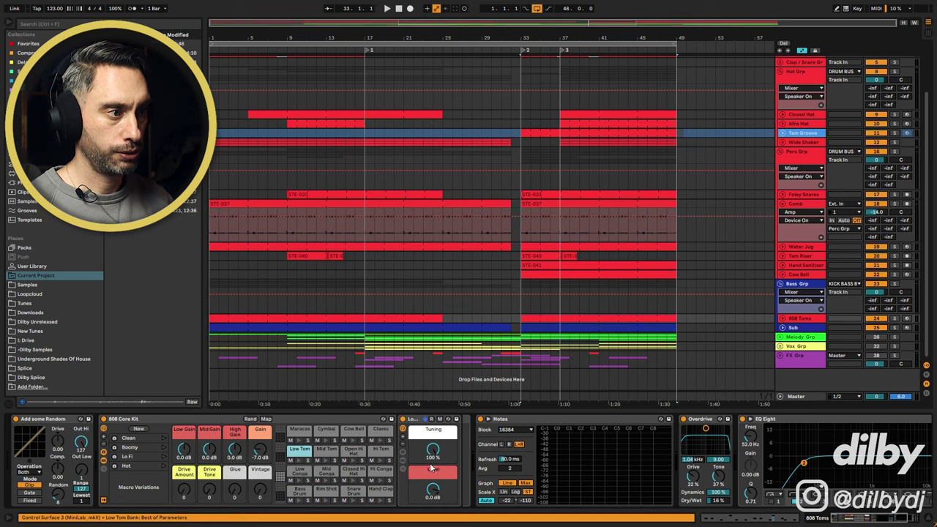
{"action": "left_click", "coordinate": [325, 451]}
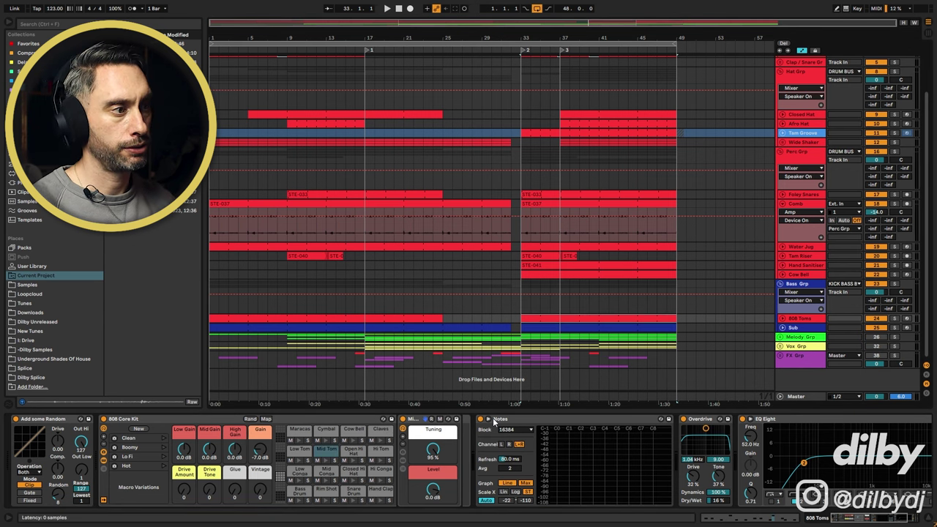
{"action": "left_click", "coordinate": [488, 420]}
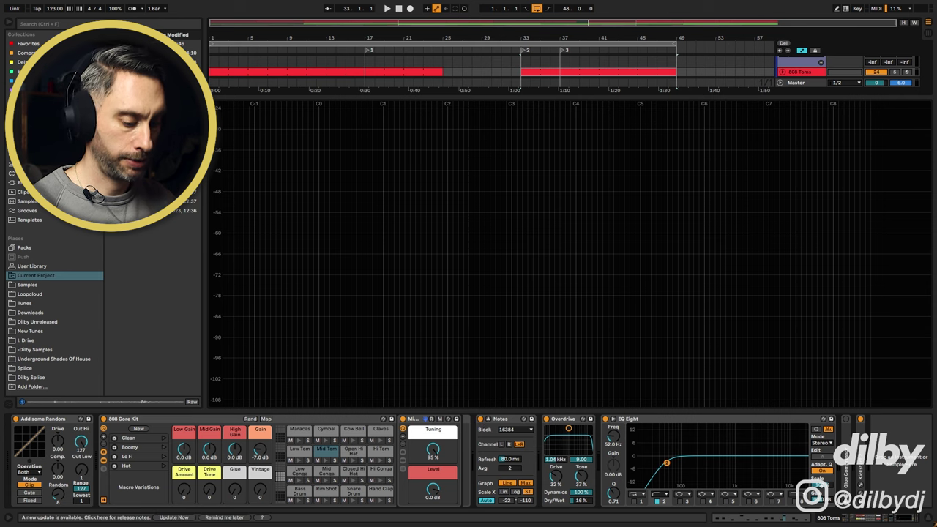
{"action": "key", "text": "space"}
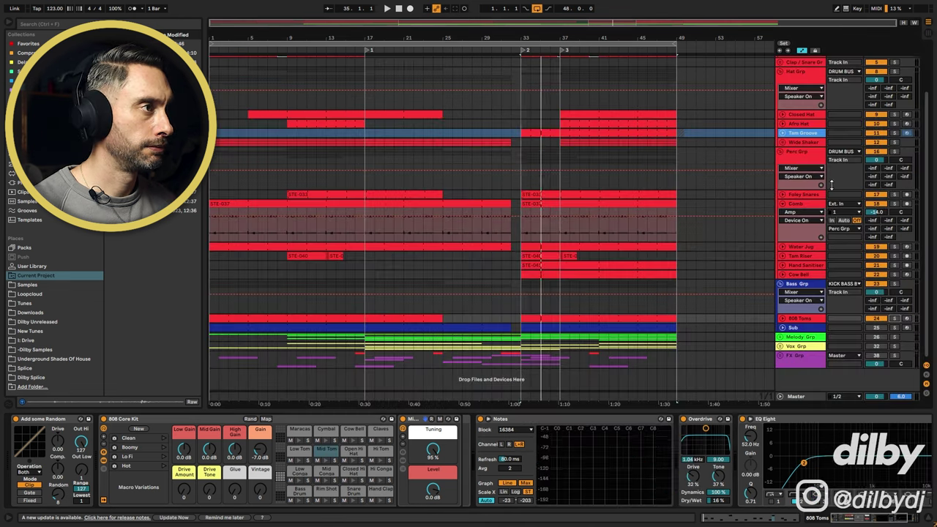
Step: Solo the 808 Toms track and the Kicks Grp together, and play them from bar 33
{"action": "key", "text": "space"}
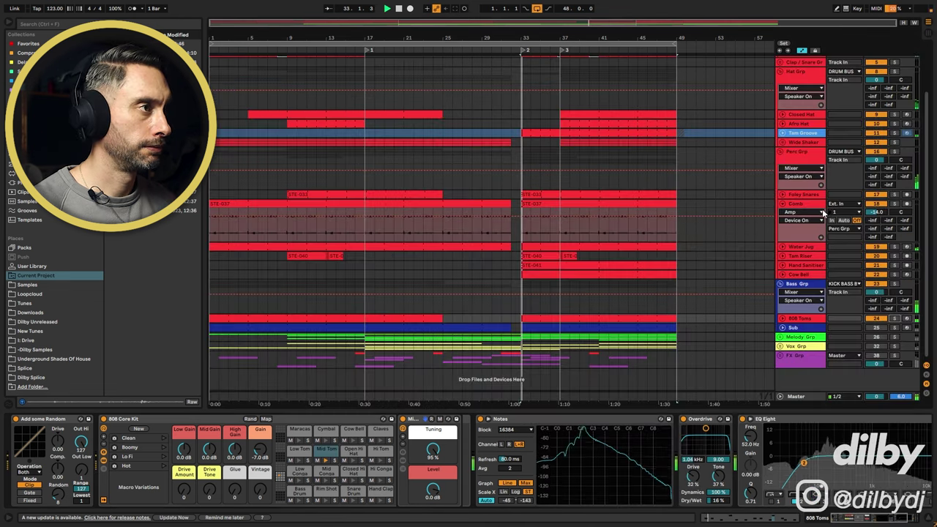
{"action": "left_click", "coordinate": [894, 318]}
{"action": "scroll", "coordinate": [859, 97], "scroll_direction": "up", "scroll_amount": 2}
{"action": "left_click", "coordinate": [895, 77], "text": "ctrl"}
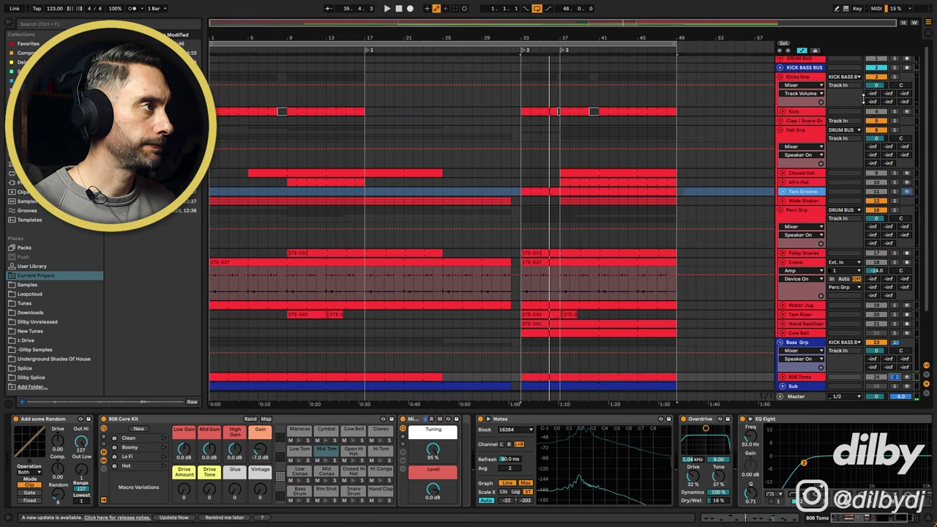
{"action": "key", "text": "space"}
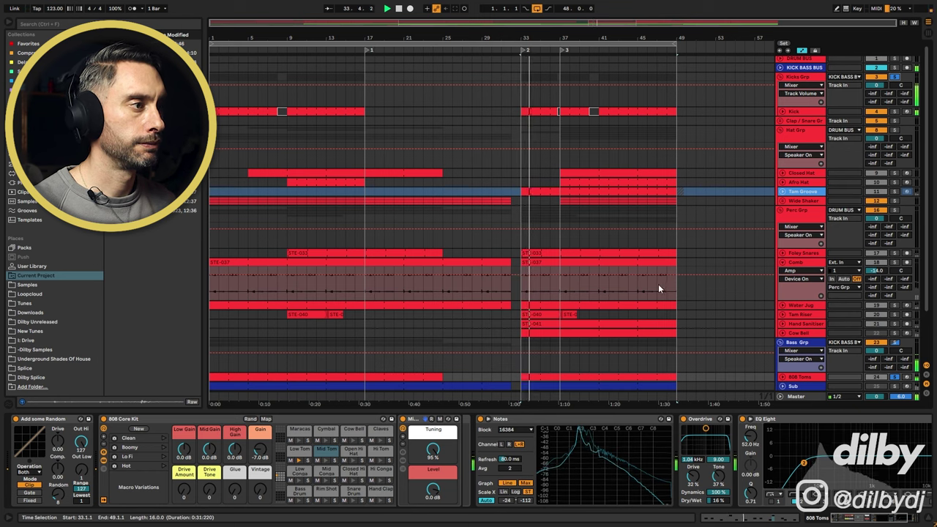
Step: Open the notes of the 808 Toms clip and the Sub clip that start at bar 33
{"action": "scroll", "coordinate": [656, 286], "scroll_direction": "down", "scroll_amount": 2}
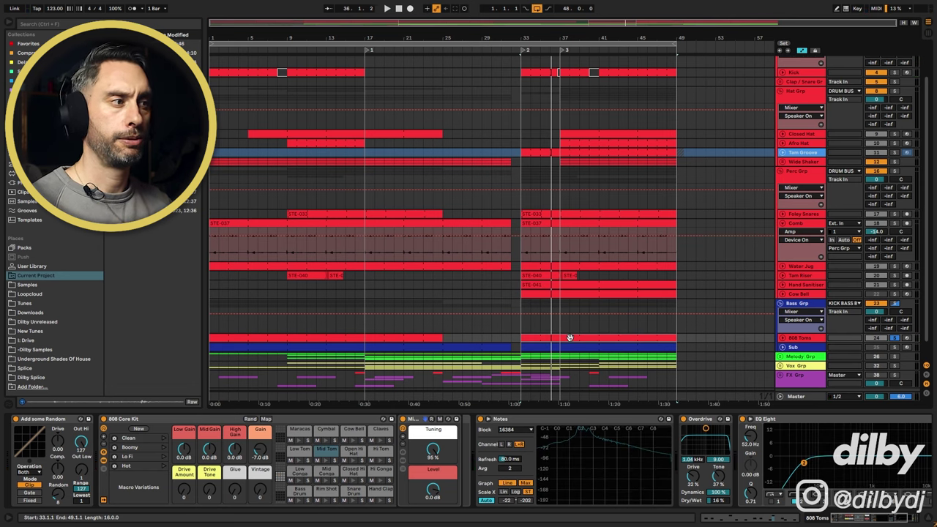
{"action": "double_click", "coordinate": [569, 337]}
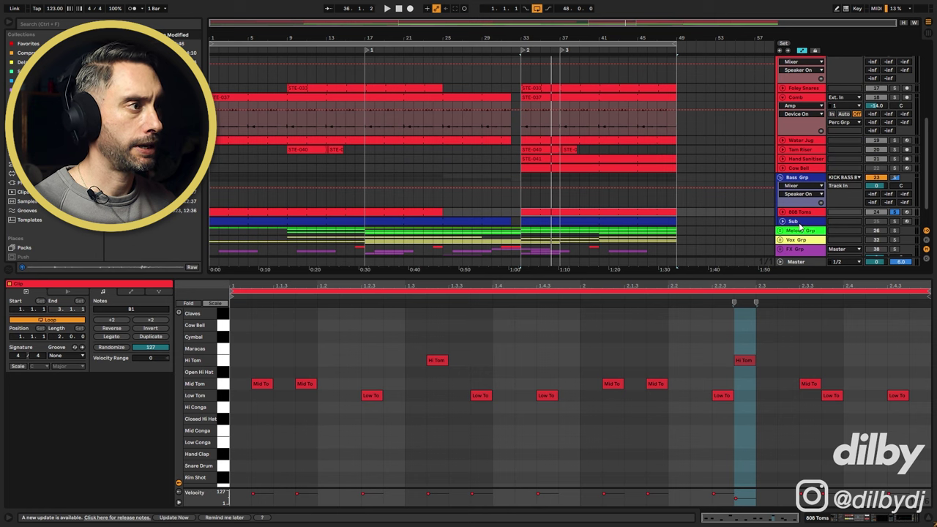
{"action": "left_click", "coordinate": [618, 222]}
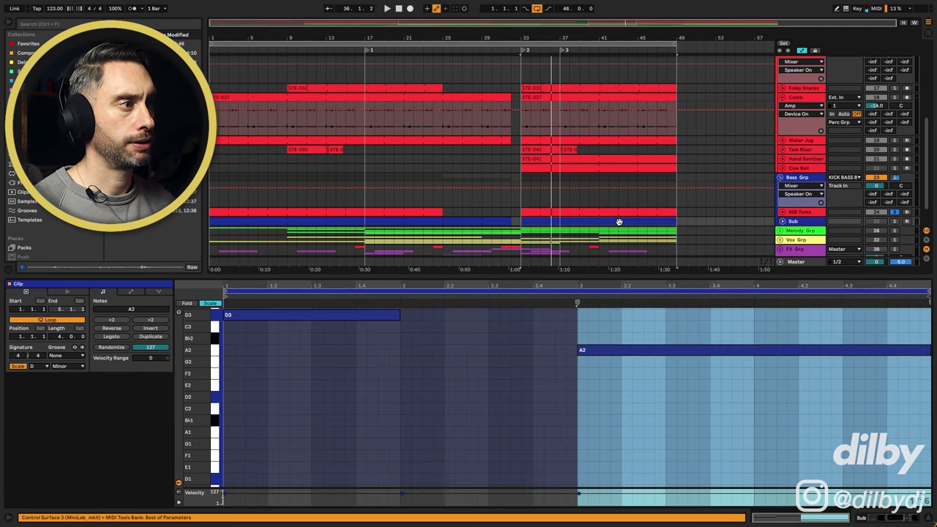
Step: Solo the Sub track and play it from bar 33 while viewing its clip's notes
{"action": "left_click", "coordinate": [895, 221]}
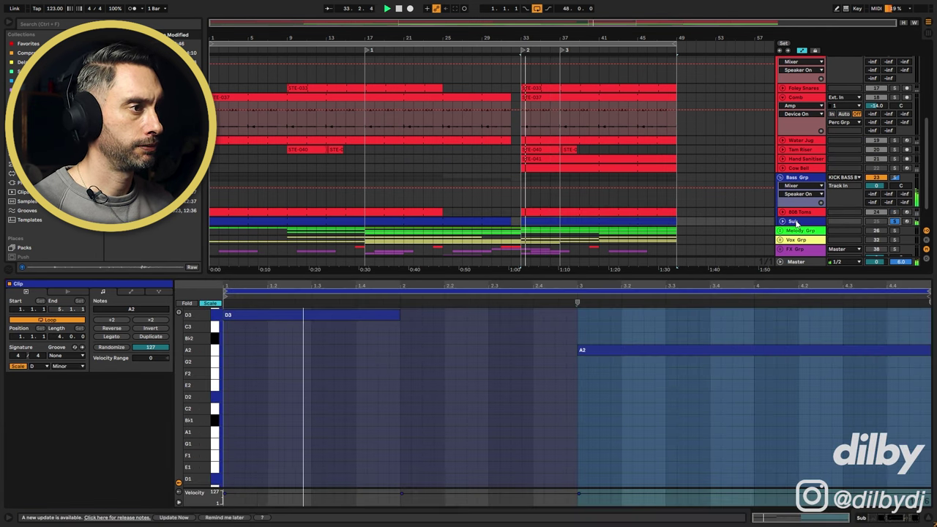
{"action": "left_click", "coordinate": [643, 385]}
{"action": "scroll", "coordinate": [643, 382], "scroll_direction": "up", "scroll_amount": 1}
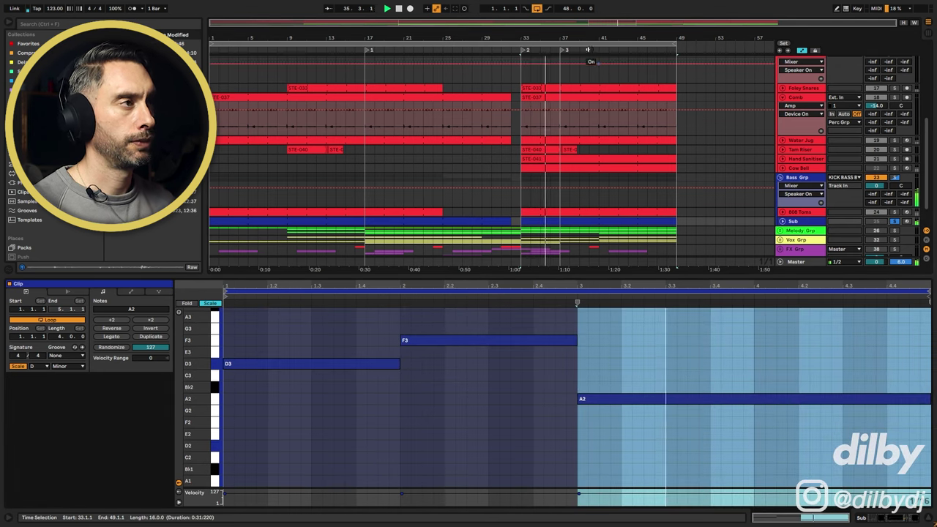
{"action": "key", "text": "space"}
Step: Audition the arrangement from bar 37 with the Sub, 808 Toms and Kick tracks soloed together
{"action": "left_click", "coordinate": [577, 37]}
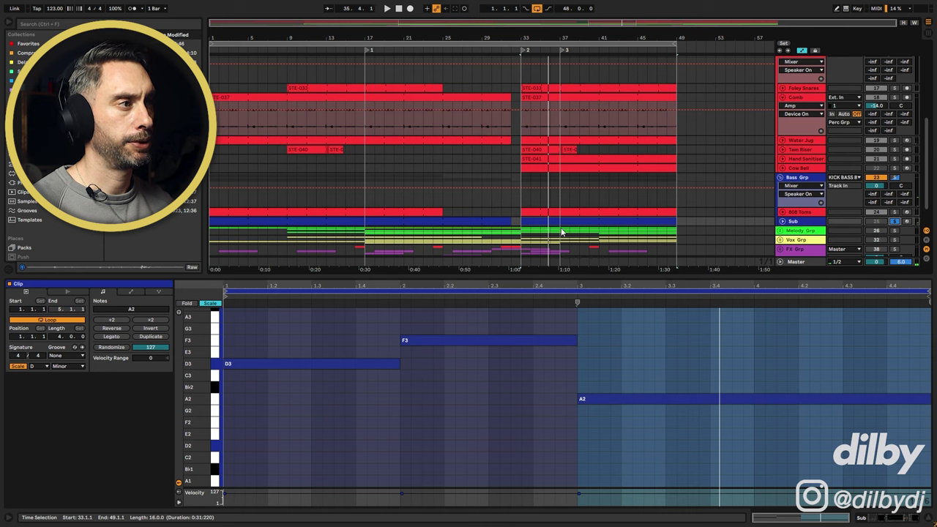
{"action": "left_click", "coordinate": [562, 199]}
{"action": "left_click", "coordinate": [561, 202]}
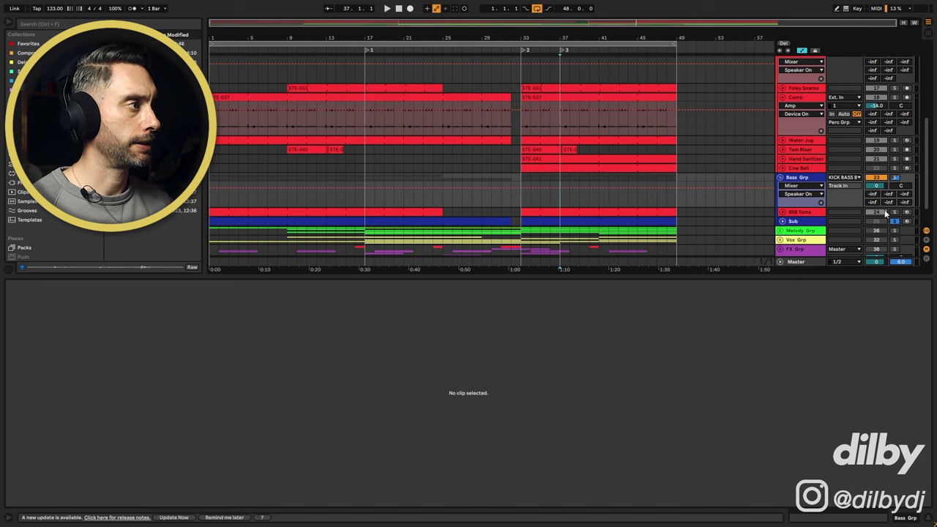
{"action": "key", "text": "space"}
{"action": "scroll", "coordinate": [886, 118], "scroll_direction": "up", "scroll_amount": 3}
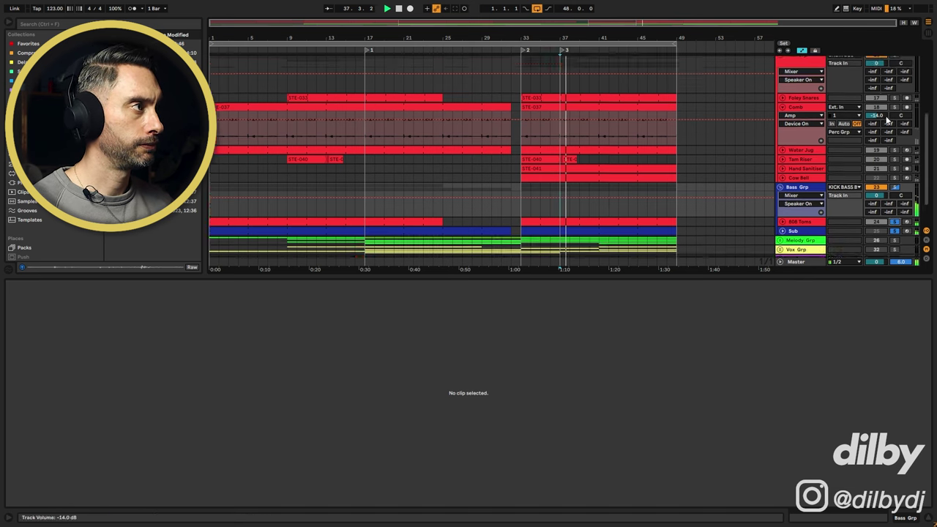
{"action": "scroll", "coordinate": [886, 104], "scroll_direction": "up", "scroll_amount": 5}
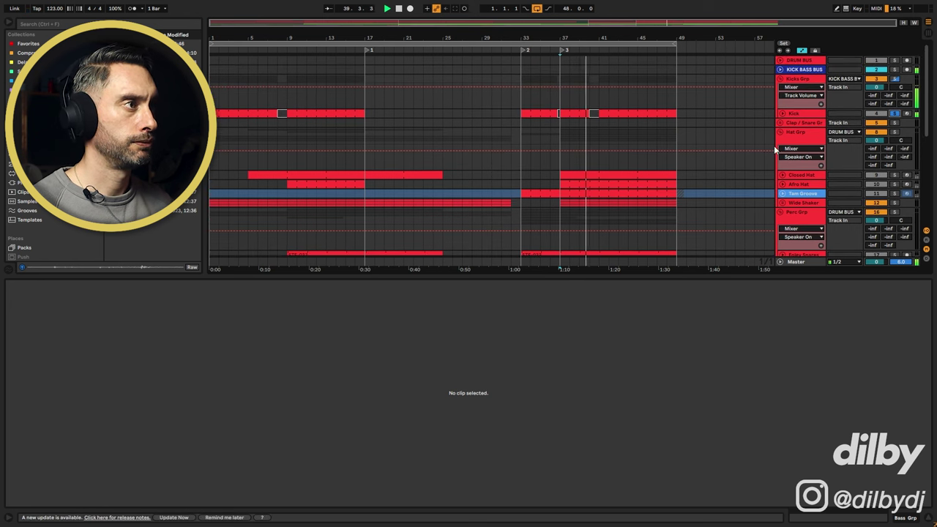
{"action": "left_click", "coordinate": [557, 160]}
{"action": "scroll", "coordinate": [644, 179], "scroll_direction": "down", "scroll_amount": 5}
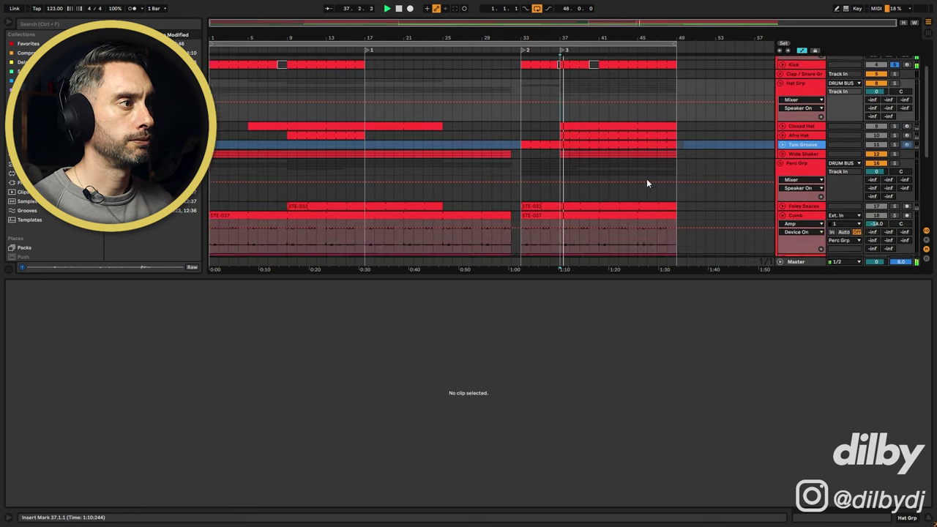
{"action": "scroll", "coordinate": [641, 179], "scroll_direction": "down", "scroll_amount": 4}
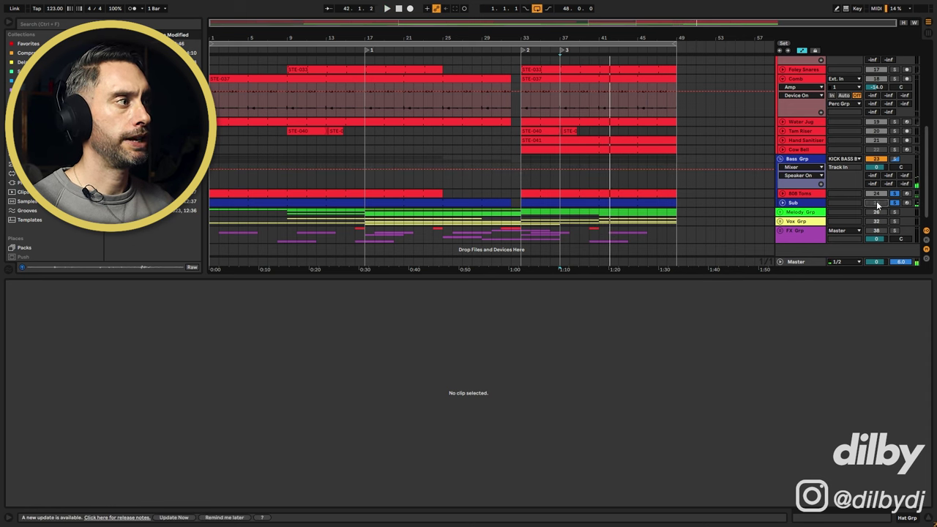
Step: Open the Sub track's Vital synth and examine Env 2's modulation of the Filter 1 cutoff, including a short playback
{"action": "left_click", "coordinate": [799, 192]}
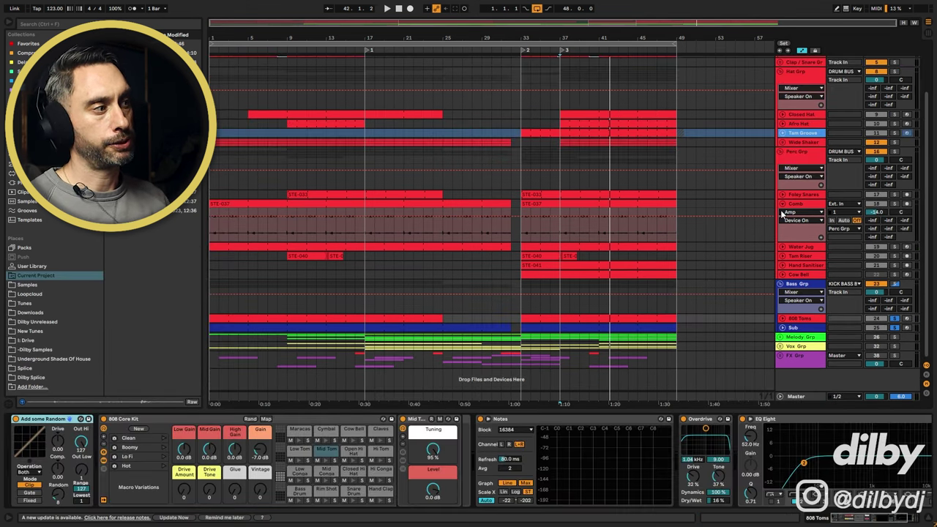
{"action": "left_click", "coordinate": [803, 214]}
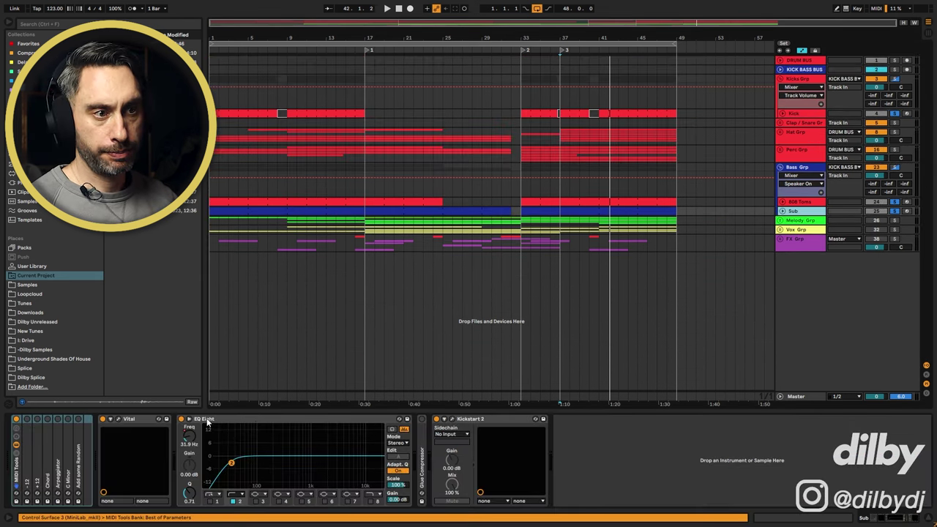
{"action": "left_click", "coordinate": [118, 419]}
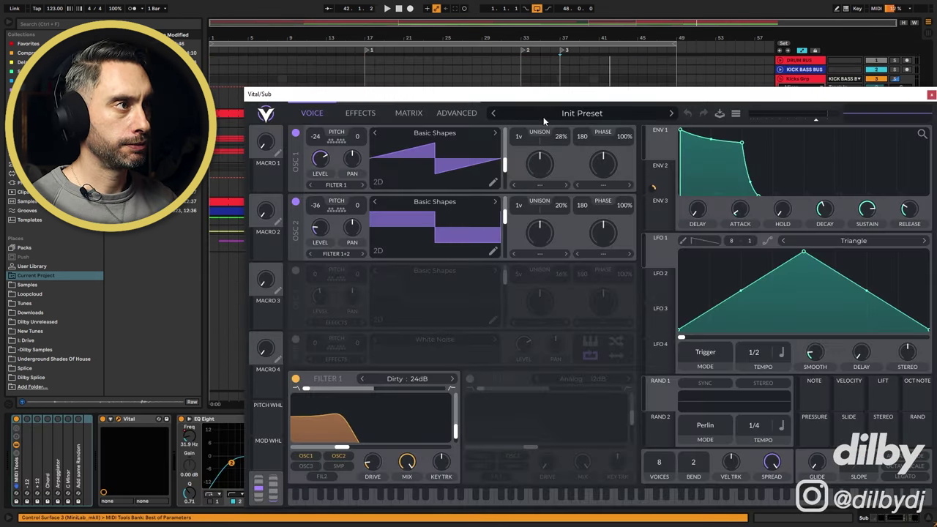
{"action": "left_click_drag", "start_coordinate": [551, 93], "coordinate": [550, 53]}
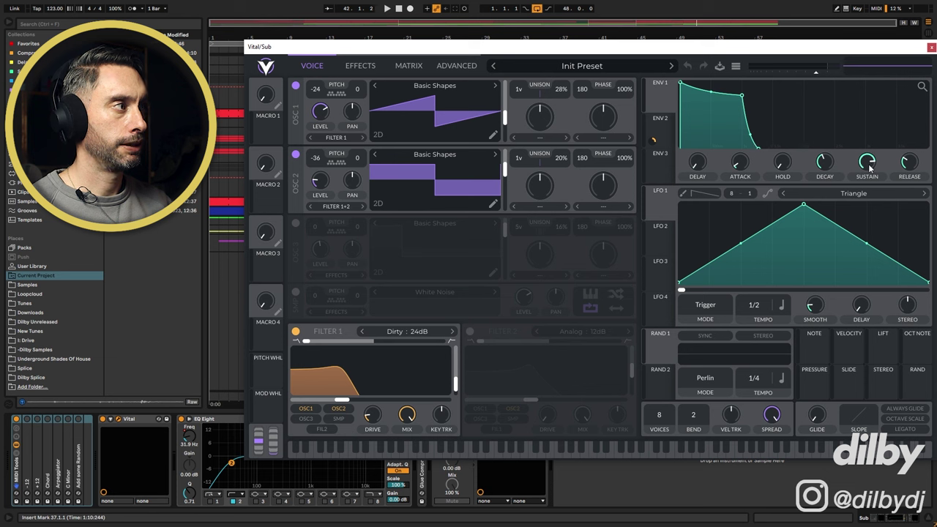
{"action": "left_click", "coordinate": [667, 126]}
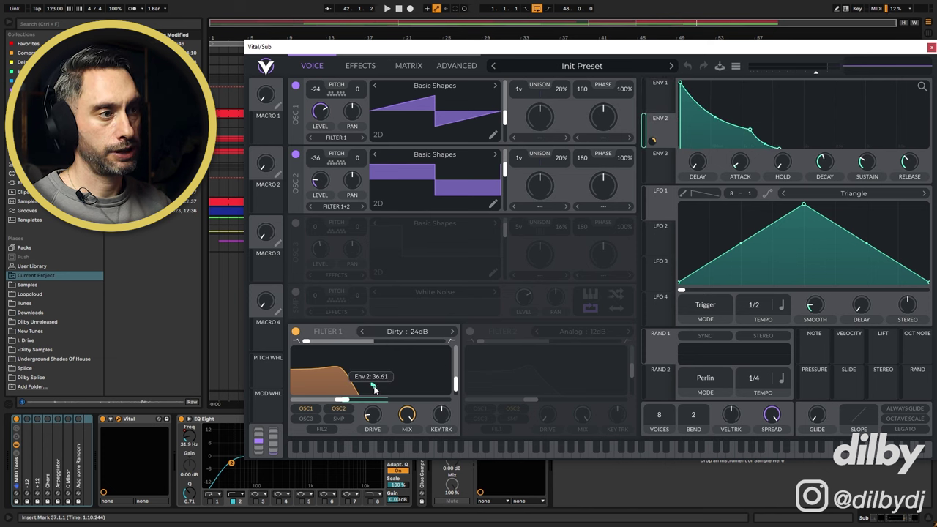
{"action": "key", "text": "space"}
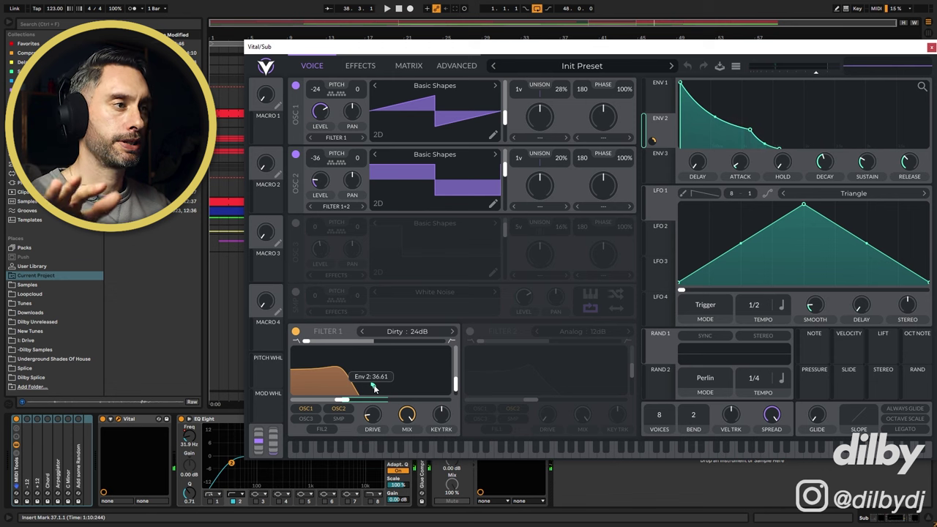
Step: Compare the Sub sound during playback with Vital's distortion and chorus bypassed, re-enabling distortion first and chorus second
{"action": "left_click", "coordinate": [356, 69]}
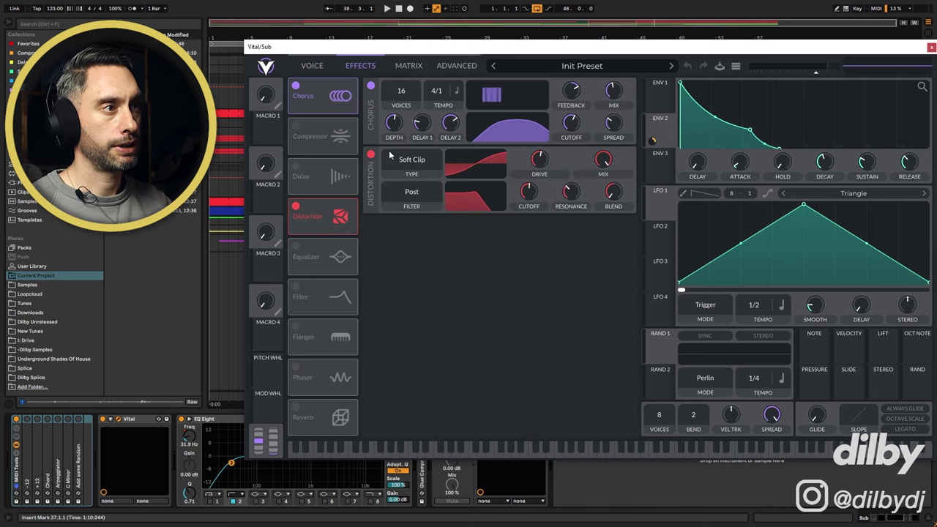
{"action": "left_click", "coordinate": [370, 156]}
{"action": "left_click", "coordinate": [370, 85]}
{"action": "key", "text": "space"}
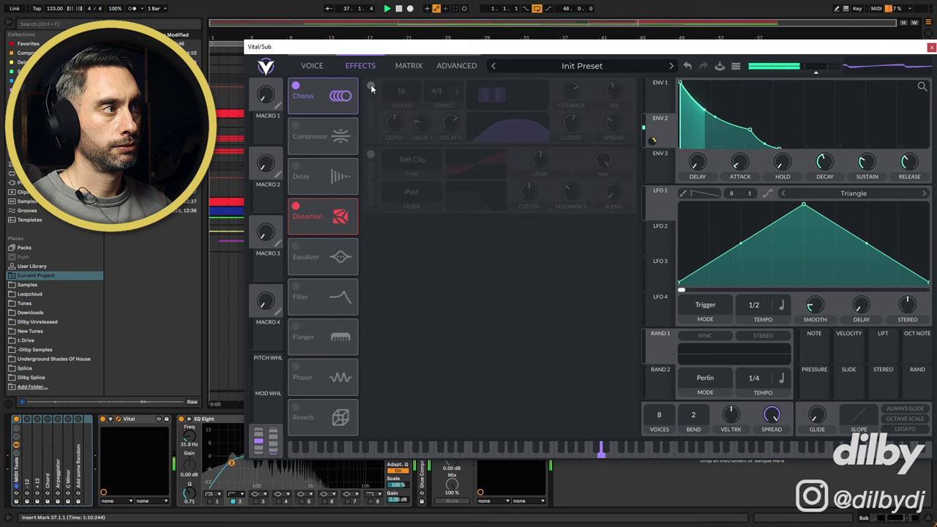
{"action": "left_click", "coordinate": [371, 156]}
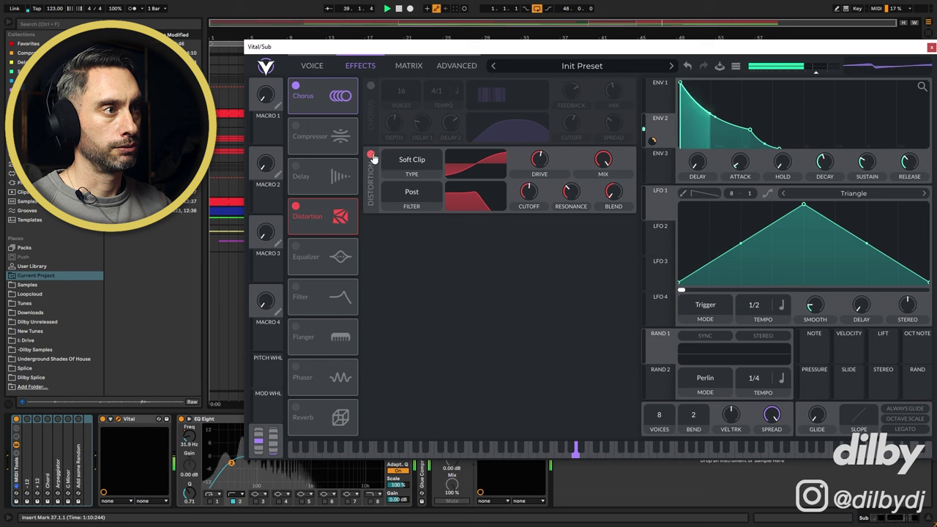
{"action": "left_click", "coordinate": [370, 86]}
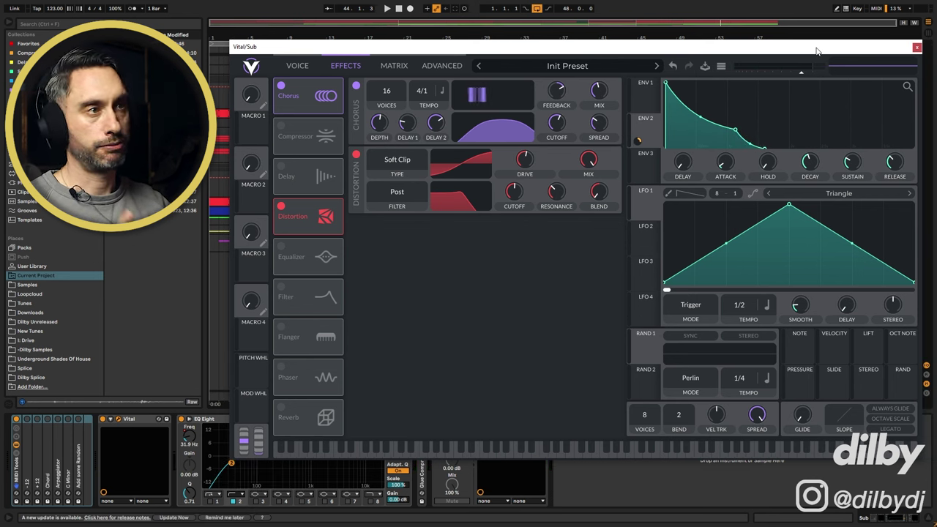
Step: Close the Vital window and open the Kickstart 2 plug-in on the Sub track
{"action": "left_click", "coordinate": [916, 47]}
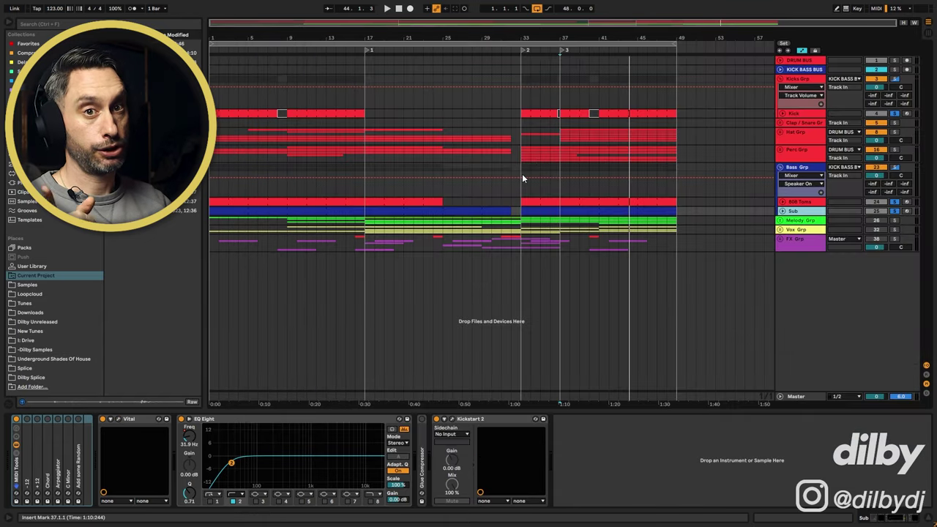
{"action": "left_click", "coordinate": [452, 418]}
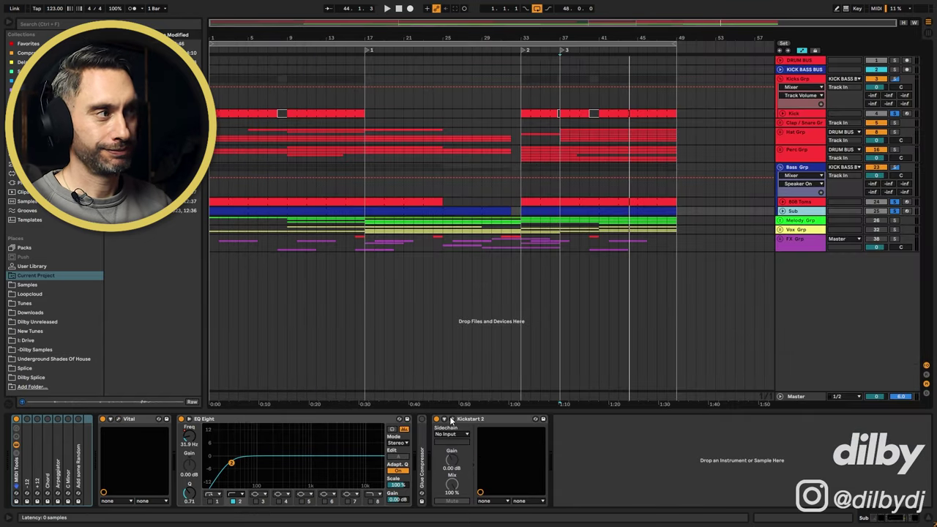
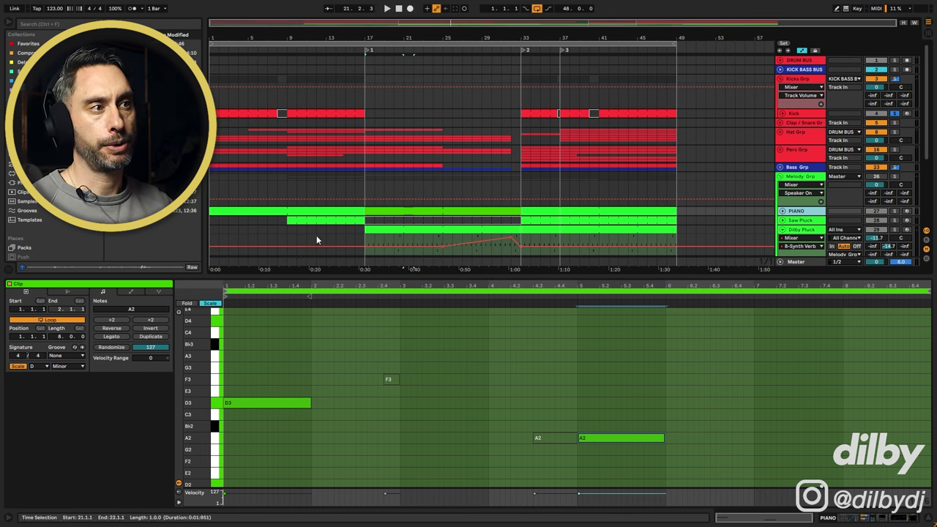
Step: View the notes of the PIANO track's opening clip and switch to the track's device chain
{"action": "left_click", "coordinate": [317, 210]}
{"action": "left_click", "coordinate": [816, 213]}
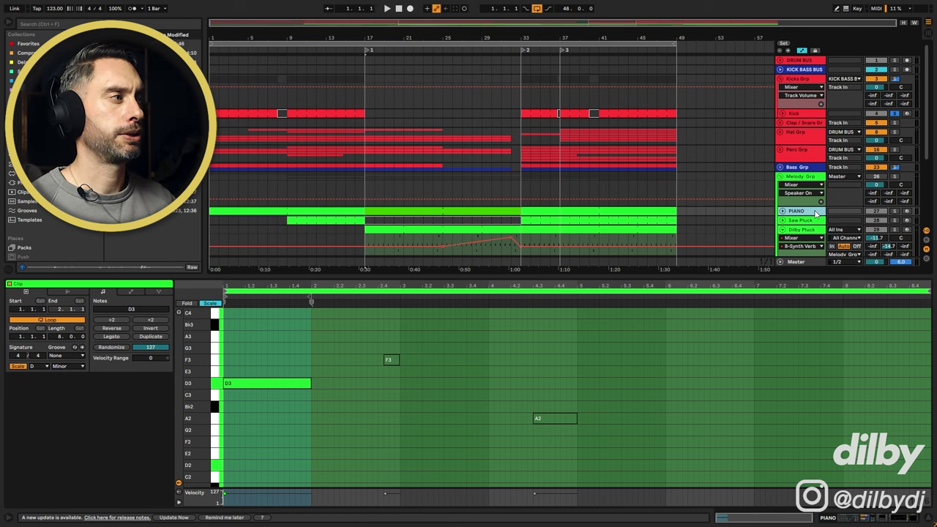
{"action": "key", "text": "shift+Tab"}
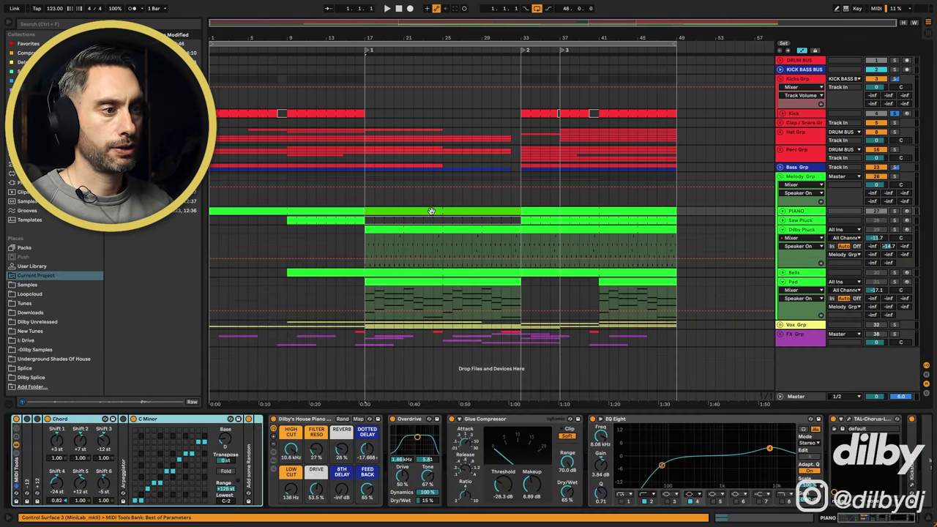
Step: Examine the PIANO track's Dilby's House Piano rack, its TAL-Chorus-LX settings window and its Kickstart 2 device
{"action": "left_click", "coordinate": [322, 420]}
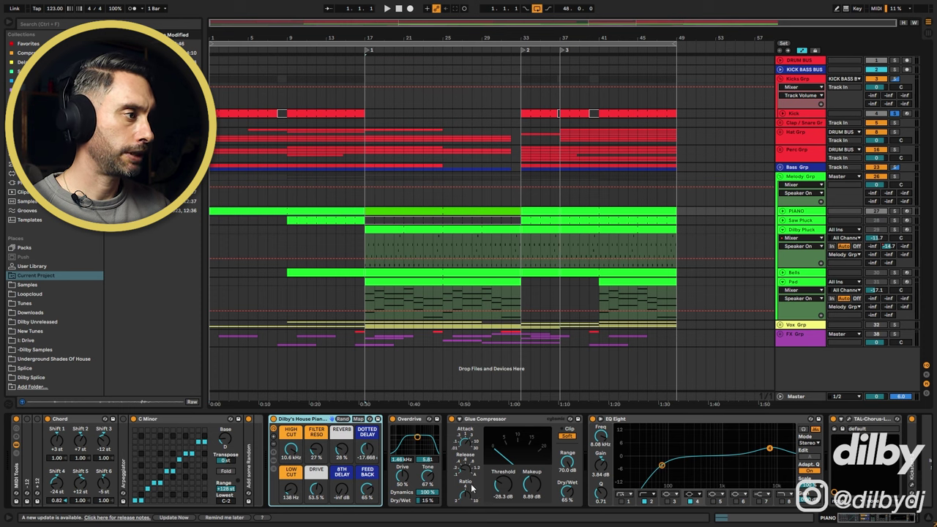
{"action": "left_click", "coordinate": [843, 428]}
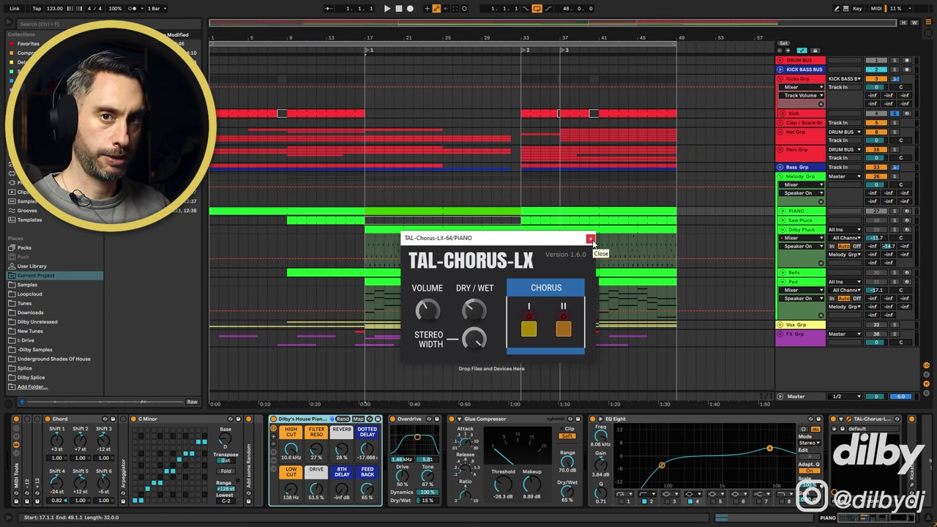
{"action": "left_click", "coordinate": [590, 239]}
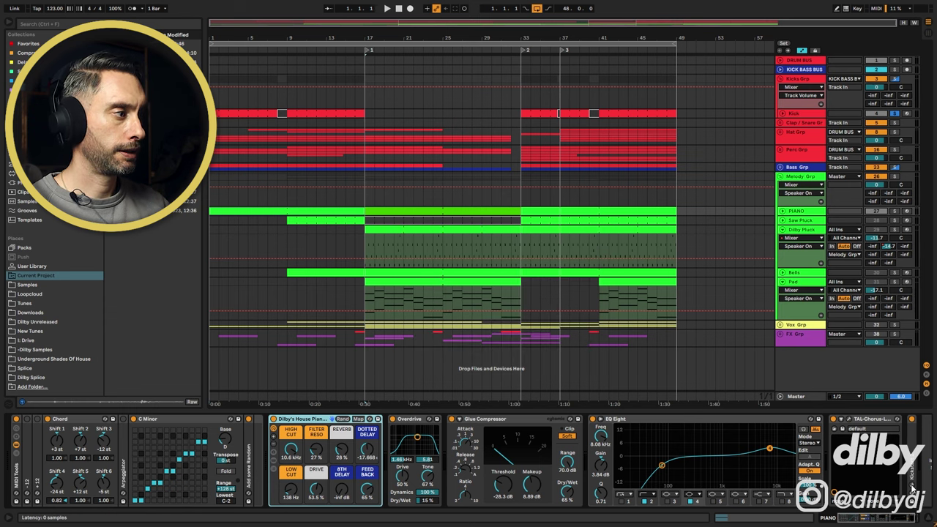
{"action": "left_click", "coordinate": [912, 489]}
{"action": "left_click", "coordinate": [911, 489]}
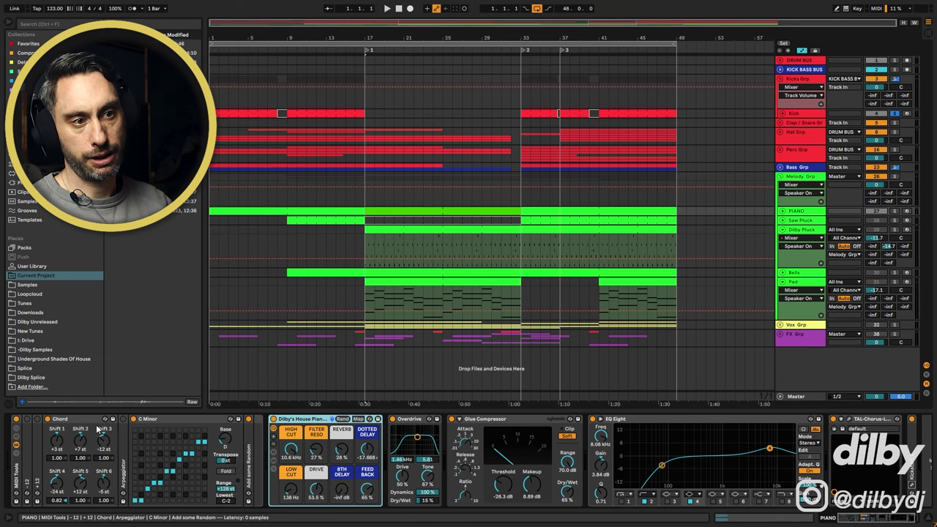
Step: Review the opening PIANO clip's notes, return to the devices and expand the Add some Random velocity device
{"action": "double_click", "coordinate": [334, 210]}
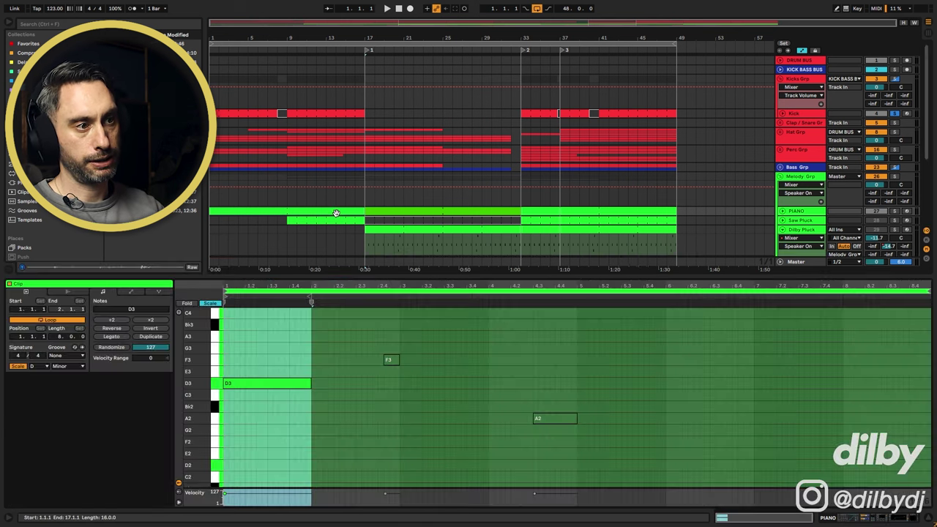
{"action": "key", "text": "shift+Tab"}
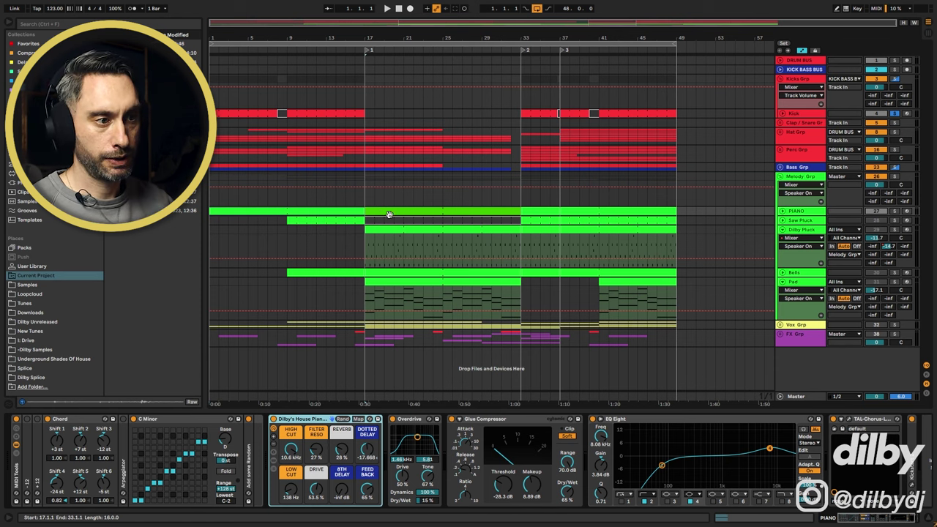
{"action": "double_click", "coordinate": [247, 440]}
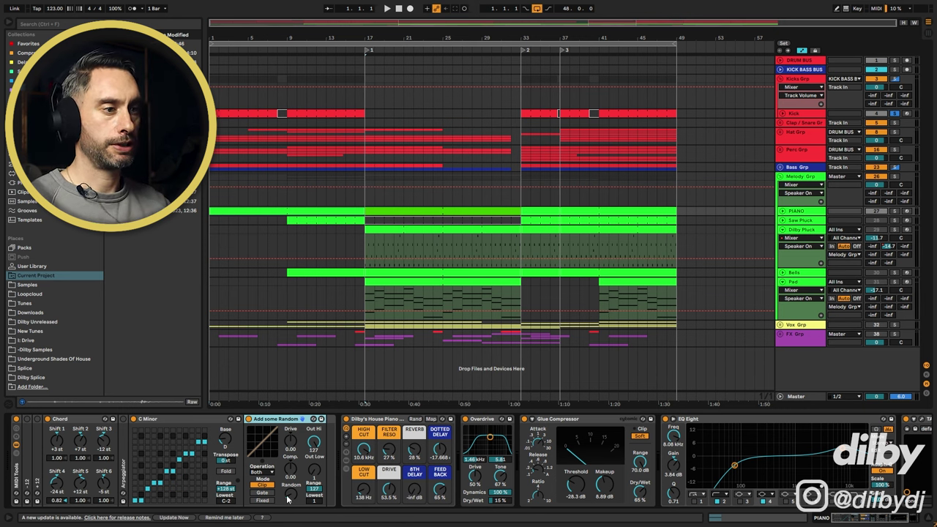
Step: Audition the soloed PIANO track with its Overdrive device, clear the solo and play the full mix from bar 41
{"action": "left_click", "coordinate": [894, 211]}
{"action": "key", "text": "space"}
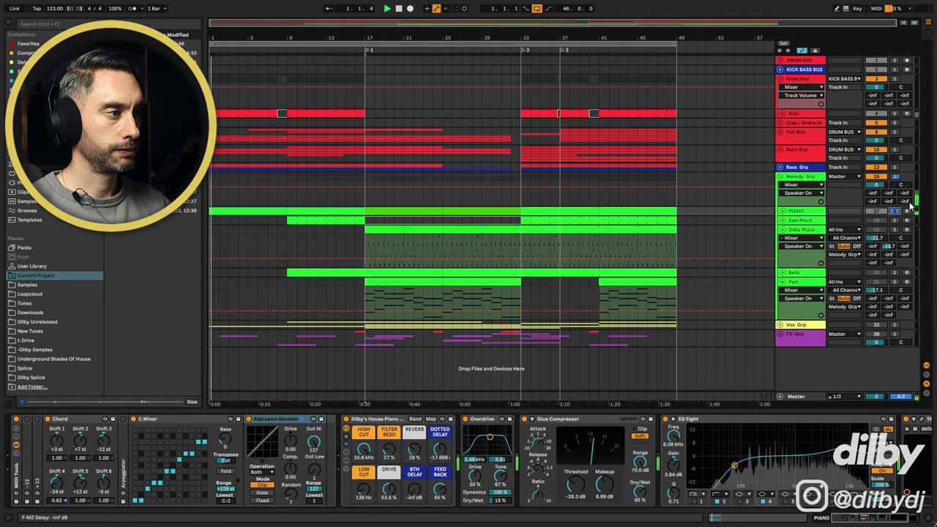
{"action": "left_click", "coordinate": [472, 425]}
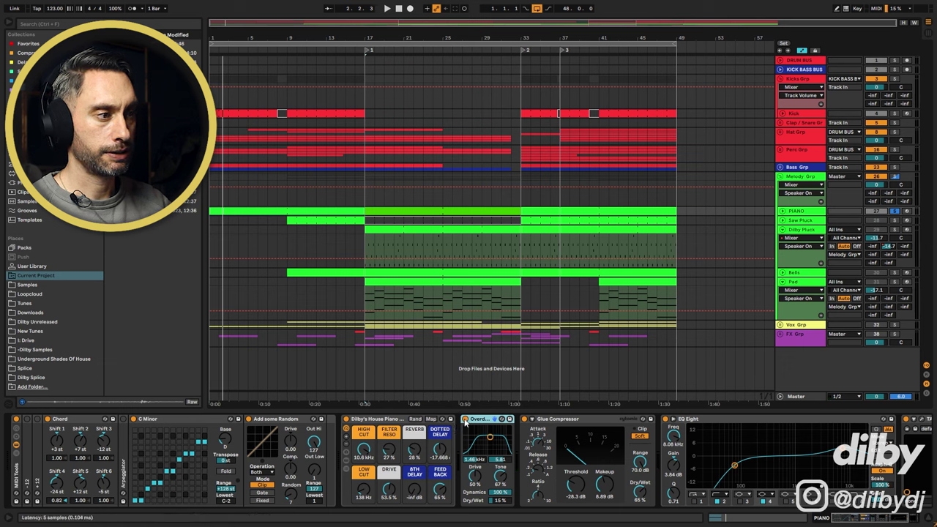
{"action": "key", "text": "space"}
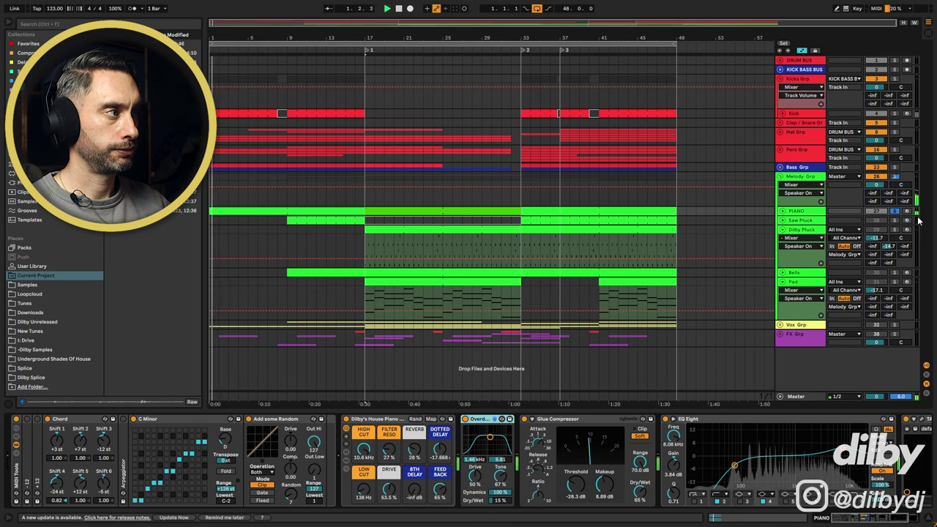
{"action": "left_click", "coordinate": [896, 212]}
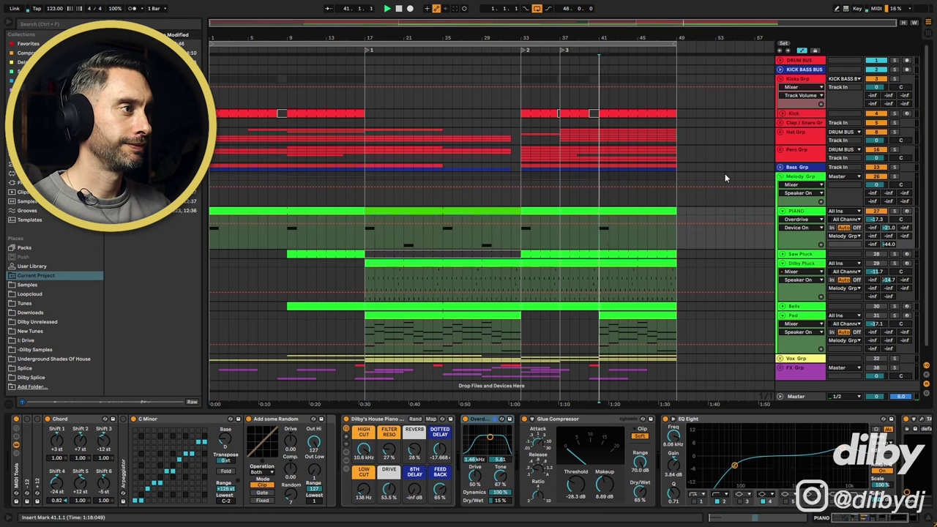
{"action": "key", "text": "space"}
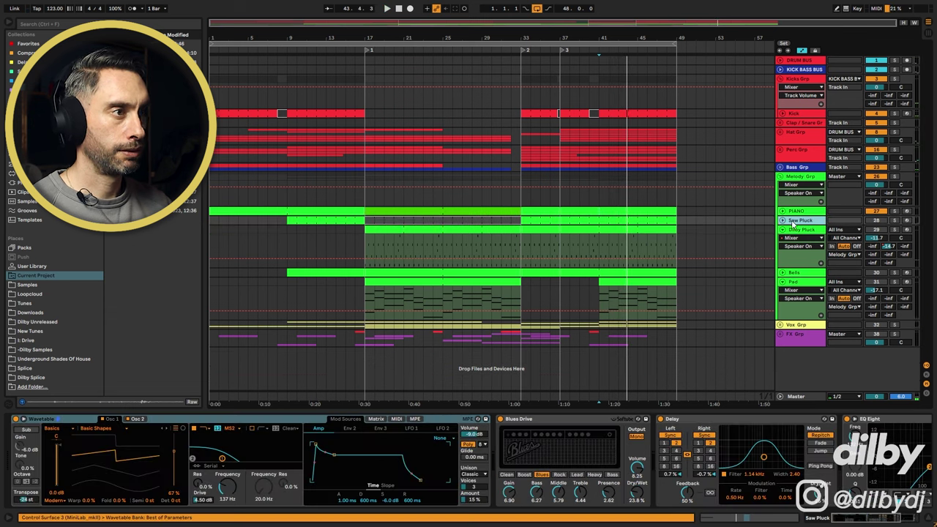
Step: Solo and unfold the Saw Pluck track, open its clip from bar 9 and select its D3 notes for review
{"action": "left_click", "coordinate": [320, 219]}
{"action": "left_click", "coordinate": [801, 220]}
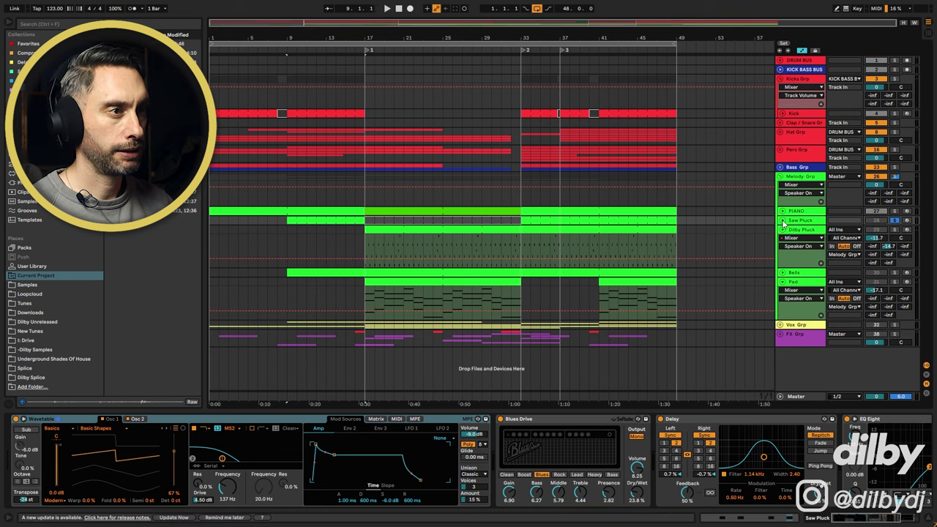
{"action": "left_click", "coordinate": [783, 220]}
{"action": "left_click", "coordinate": [308, 217]}
{"action": "double_click", "coordinate": [308, 217]}
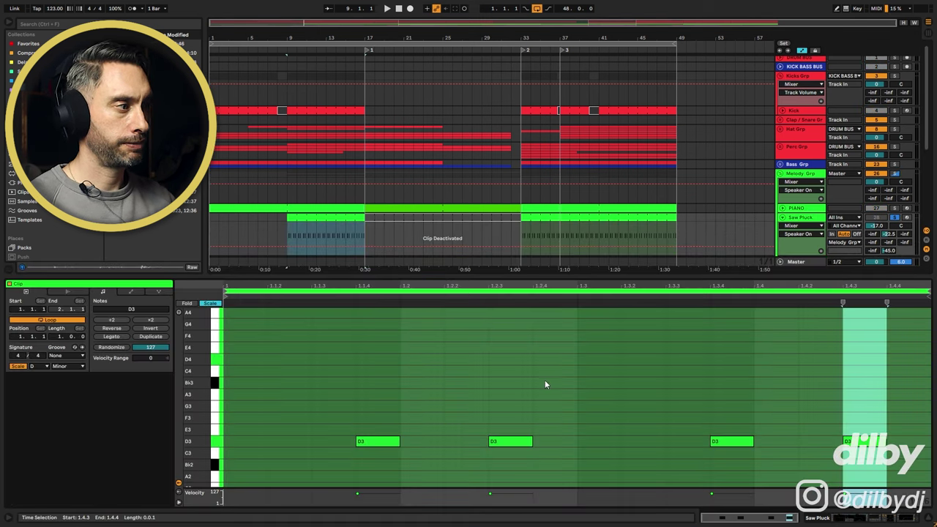
{"action": "left_click_drag", "start_coordinate": [317, 396], "coordinate": [878, 464]}
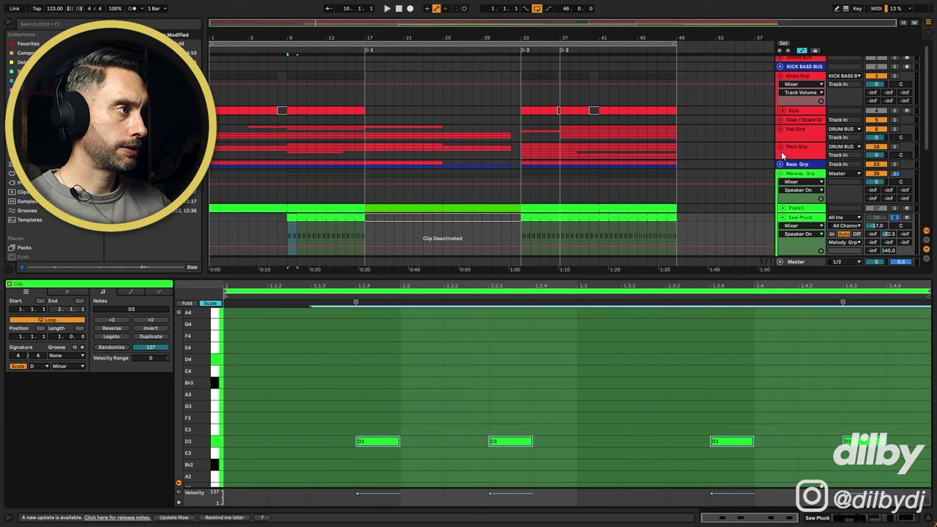
Step: Unfold the Bass Grp, open the 808 Toms clip and examine its tom pattern by selecting groups of notes
{"action": "left_click", "coordinate": [781, 164]}
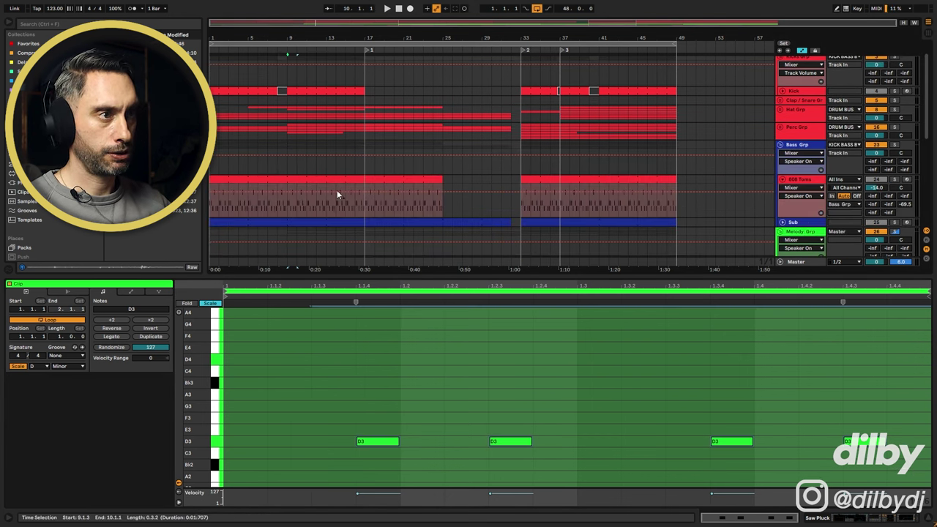
{"action": "left_click_drag", "start_coordinate": [305, 208], "coordinate": [327, 205]}
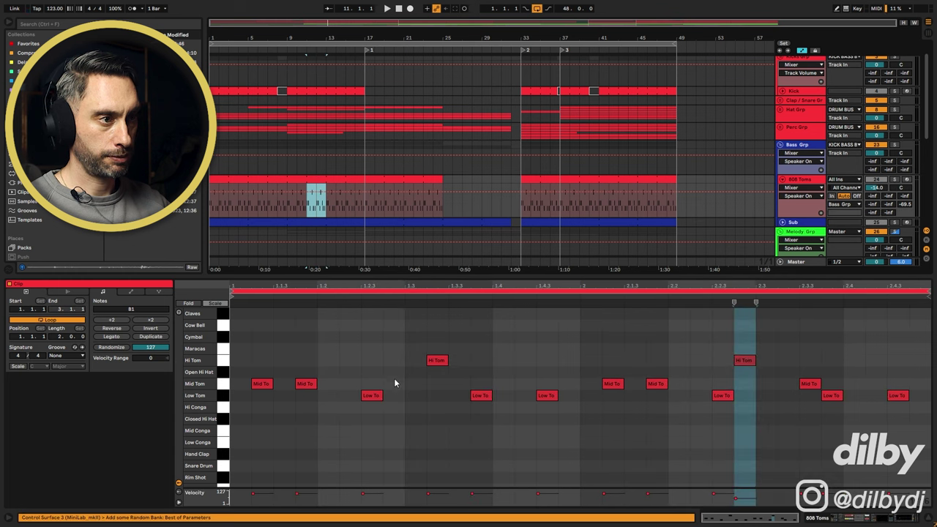
{"action": "left_click_drag", "start_coordinate": [392, 375], "coordinate": [299, 443]}
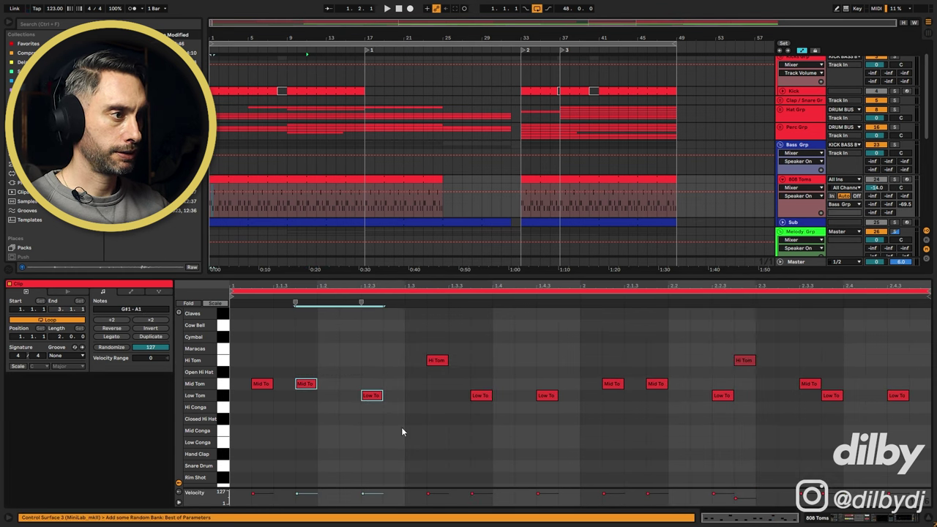
{"action": "left_click_drag", "start_coordinate": [566, 375], "coordinate": [463, 435]}
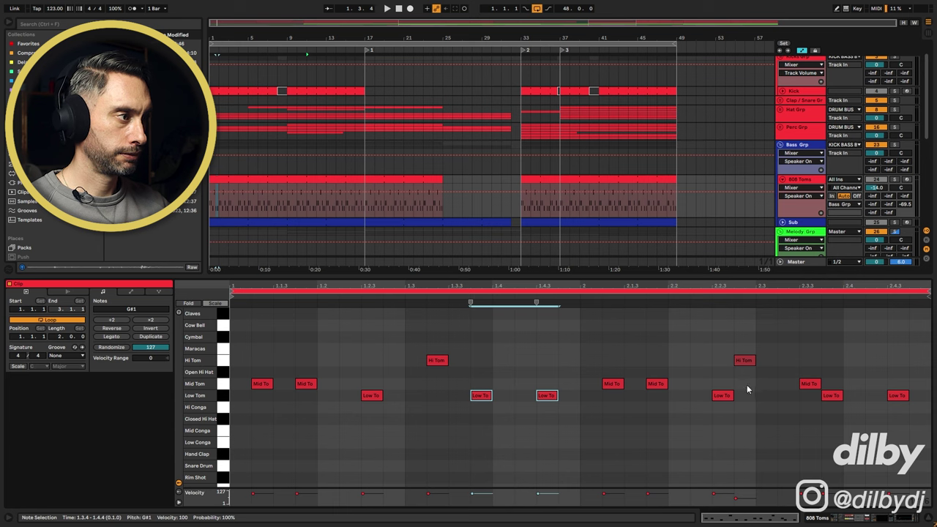
{"action": "left_click_drag", "start_coordinate": [749, 421], "coordinate": [651, 376]}
{"action": "left_click_drag", "start_coordinate": [910, 439], "coordinate": [823, 395]}
Step: Audition the Saw Pluck together with the 808 Toms from bar 9, clear the solos and stop playback
{"action": "scroll", "coordinate": [908, 135], "scroll_direction": "down", "scroll_amount": 2}
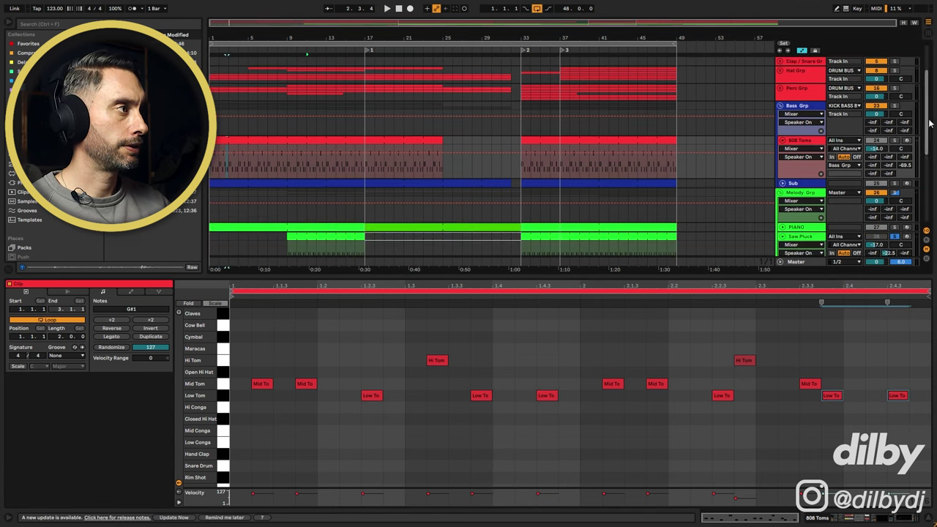
{"action": "scroll", "coordinate": [906, 136], "scroll_direction": "down", "scroll_amount": 2}
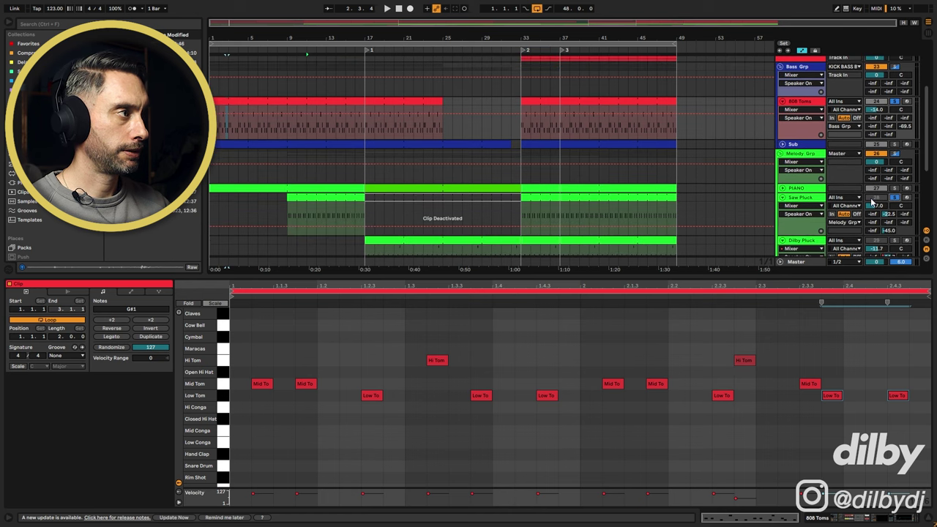
{"action": "left_click", "coordinate": [349, 197]}
{"action": "key", "text": "space"}
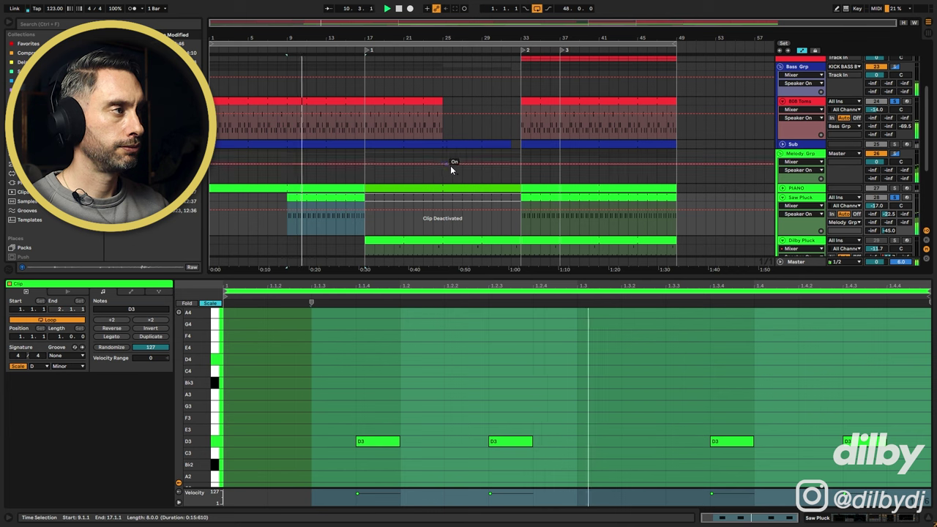
{"action": "scroll", "coordinate": [850, 124], "scroll_direction": "up", "scroll_amount": 5}
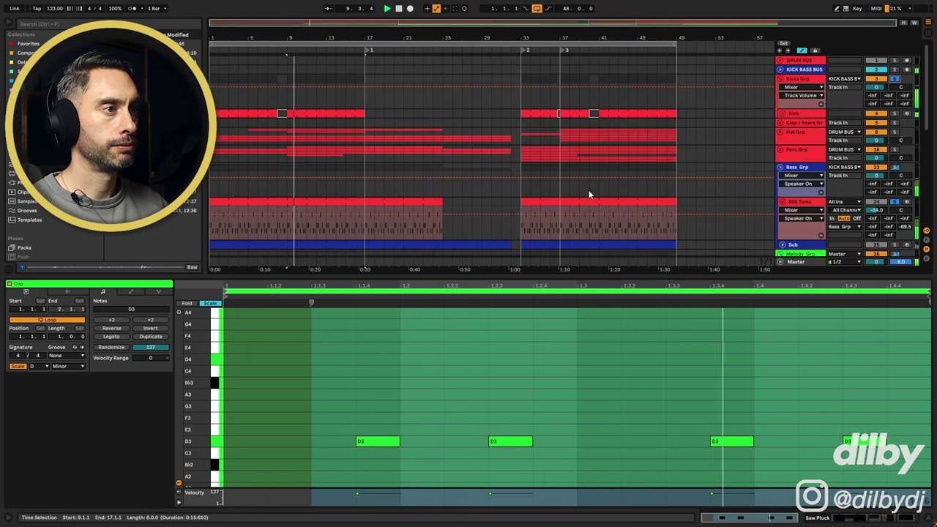
{"action": "scroll", "coordinate": [579, 216], "scroll_direction": "down", "scroll_amount": 8}
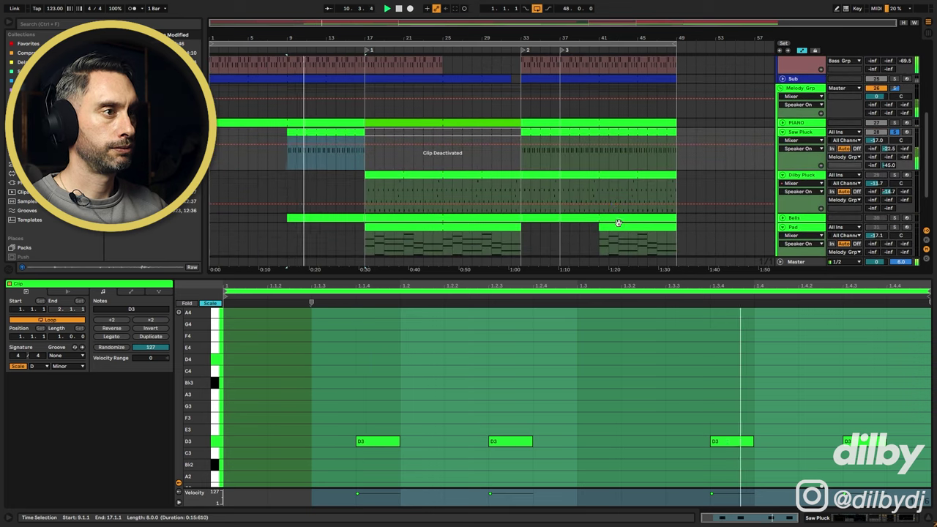
{"action": "left_click", "coordinate": [895, 131]}
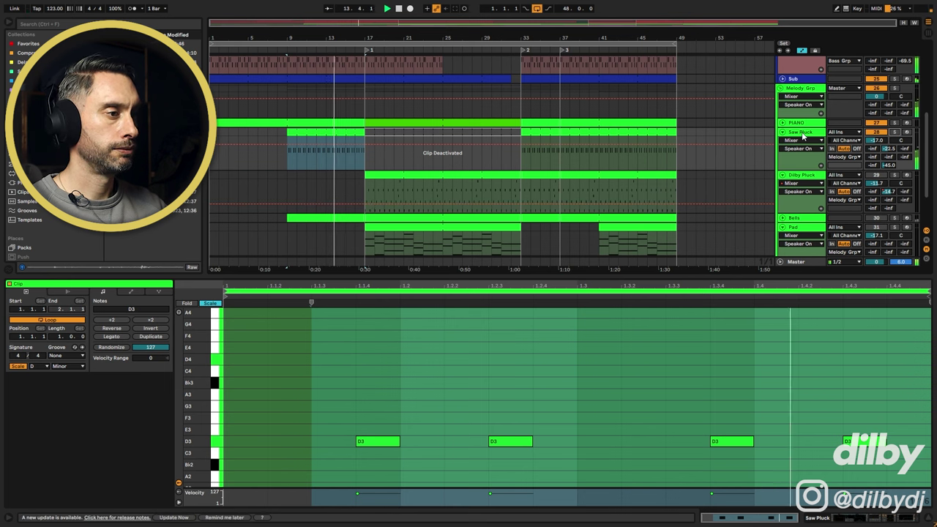
{"action": "key", "text": "space"}
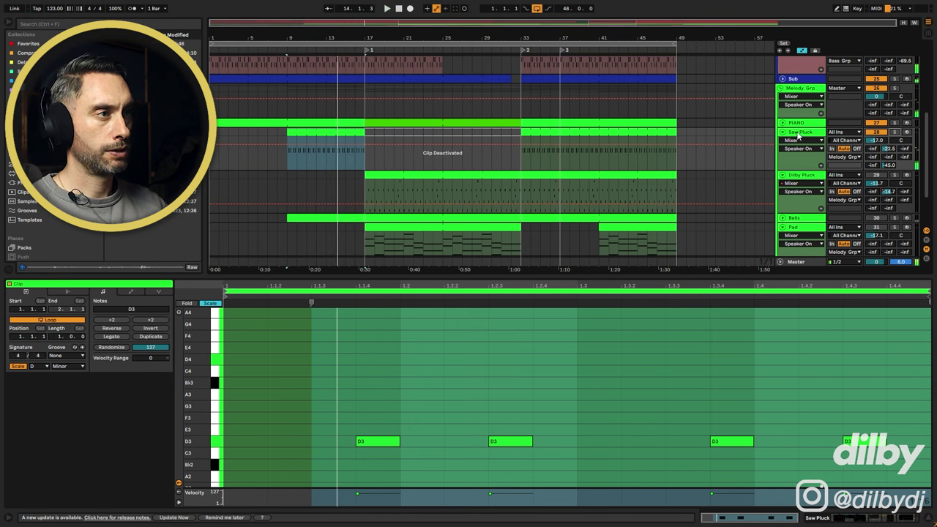
Step: Examine the Saw Pluck track's device chain, including Wavetable's Osc 2 and Env 2 settings
{"action": "double_click", "coordinate": [335, 131]}
{"action": "key", "text": "shift+Tab"}
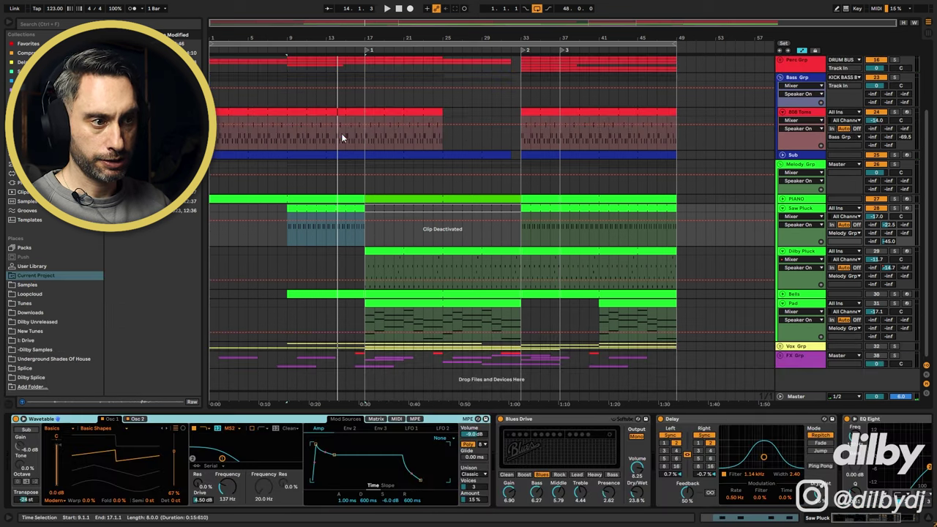
{"action": "left_click", "coordinate": [562, 209]}
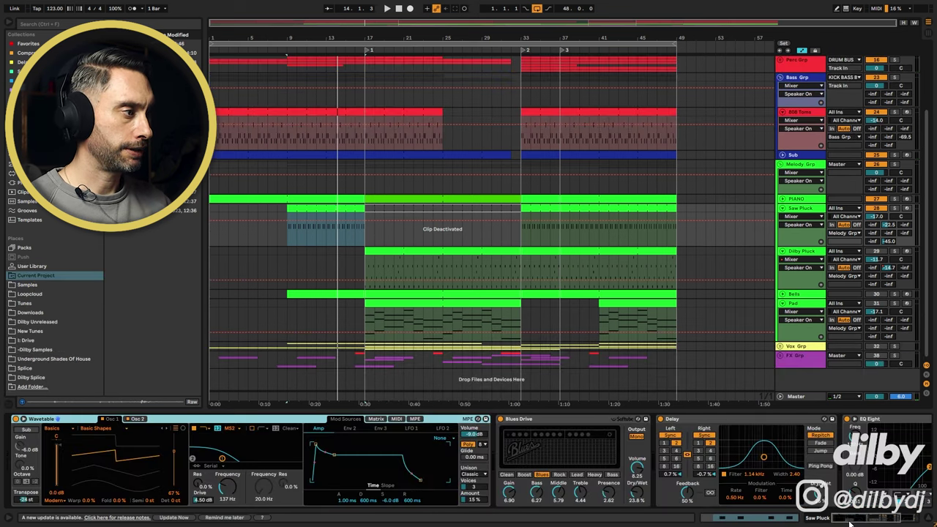
{"action": "scroll", "coordinate": [849, 519], "scroll_direction": "down", "scroll_amount": 3}
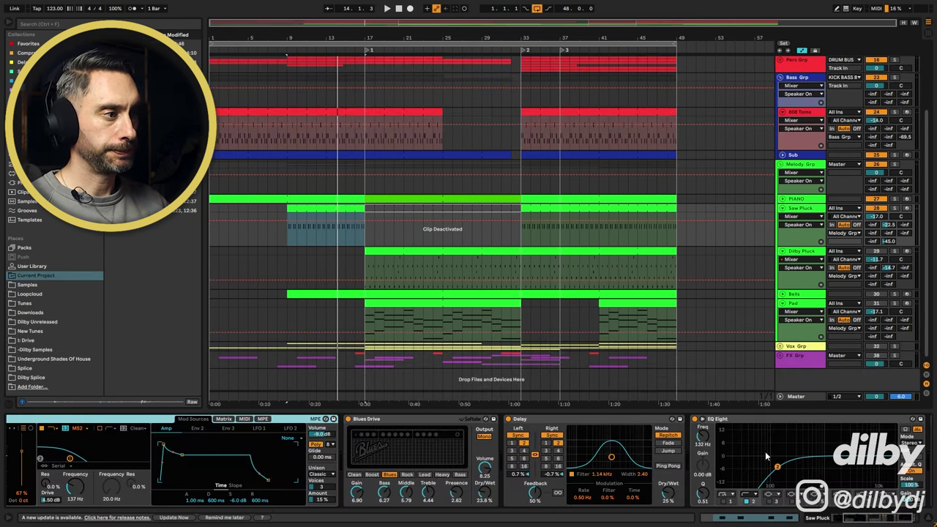
{"action": "left_click_drag", "start_coordinate": [891, 521], "coordinate": [803, 520]}
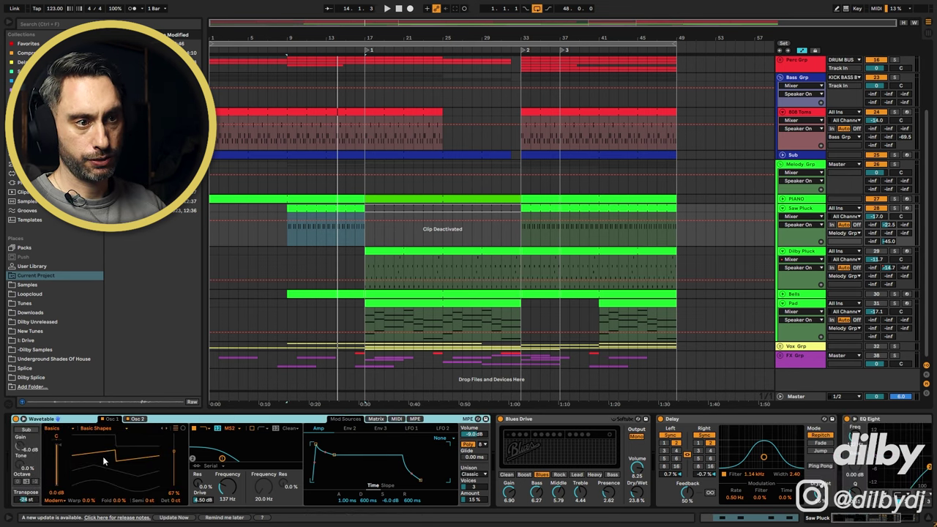
{"action": "left_click", "coordinate": [138, 419]}
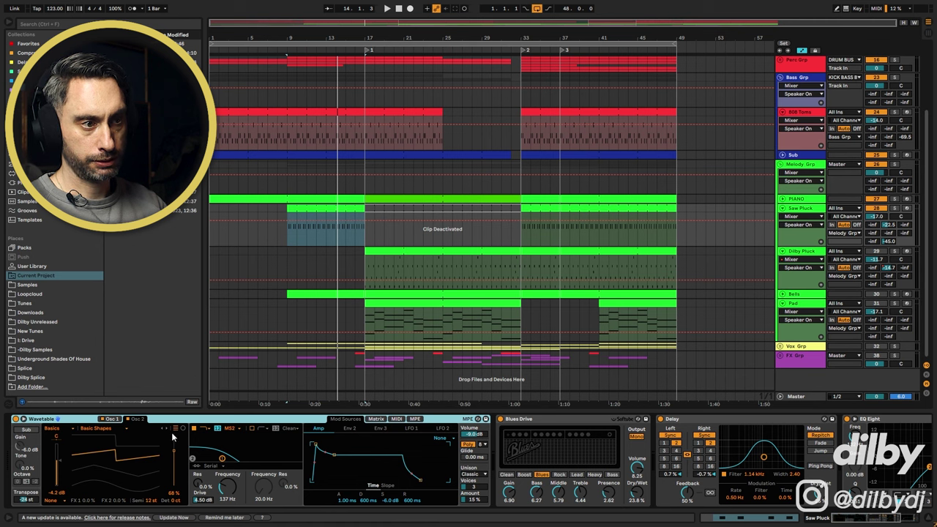
{"action": "left_click", "coordinate": [349, 429]}
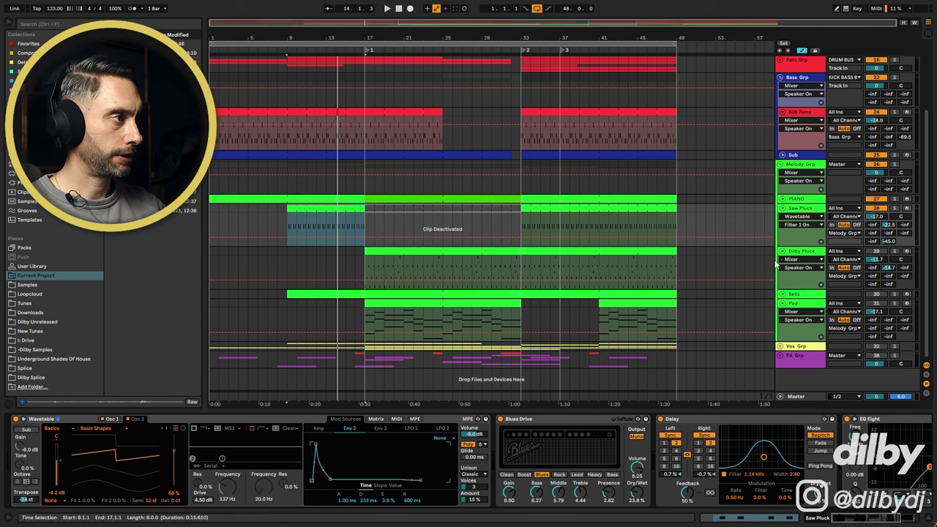
Step: Solo the Saw Pluck track and compare its sound with Blues Drive bypassed and re-enabled
{"action": "left_click", "coordinate": [895, 208]}
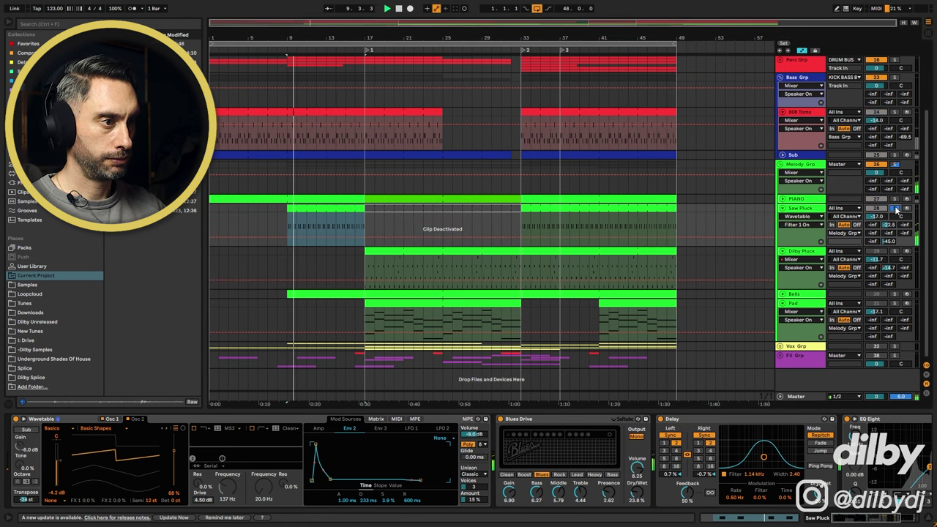
{"action": "left_click", "coordinate": [536, 421]}
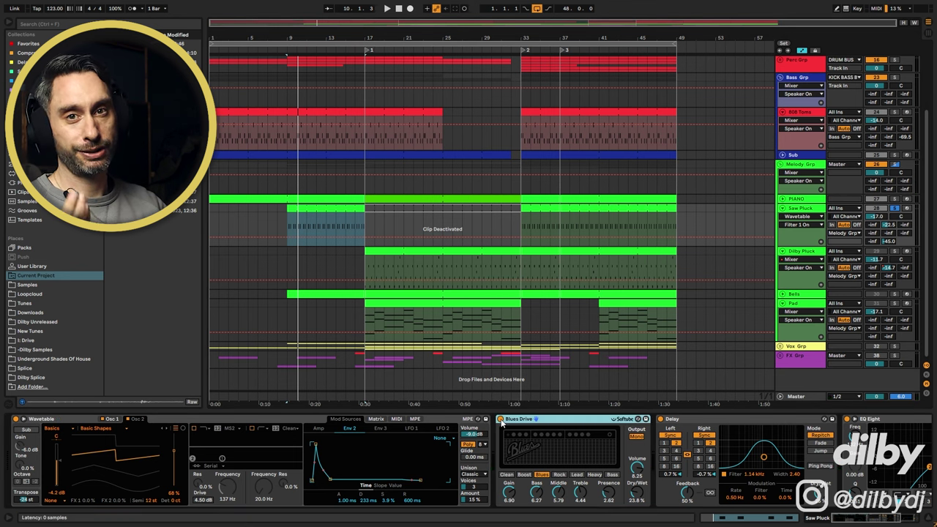
{"action": "left_click", "coordinate": [500, 420]}
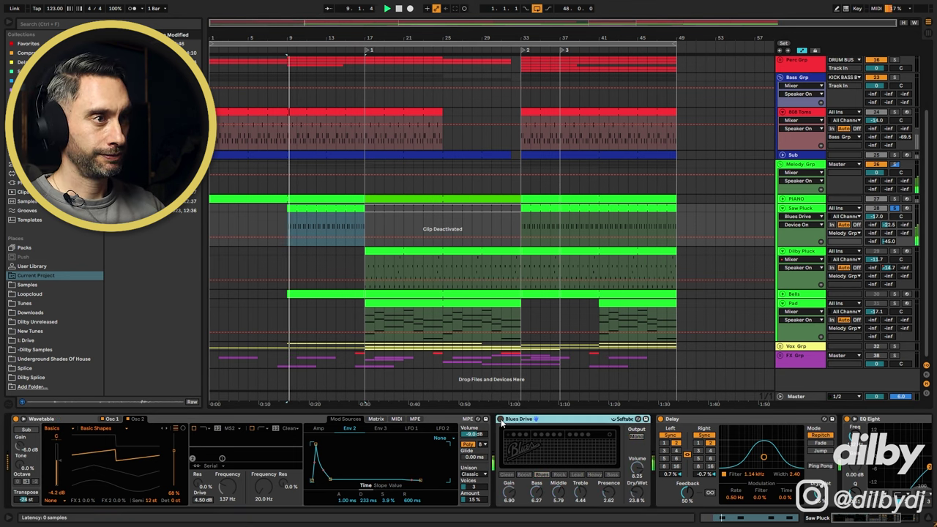
{"action": "left_click", "coordinate": [501, 419]}
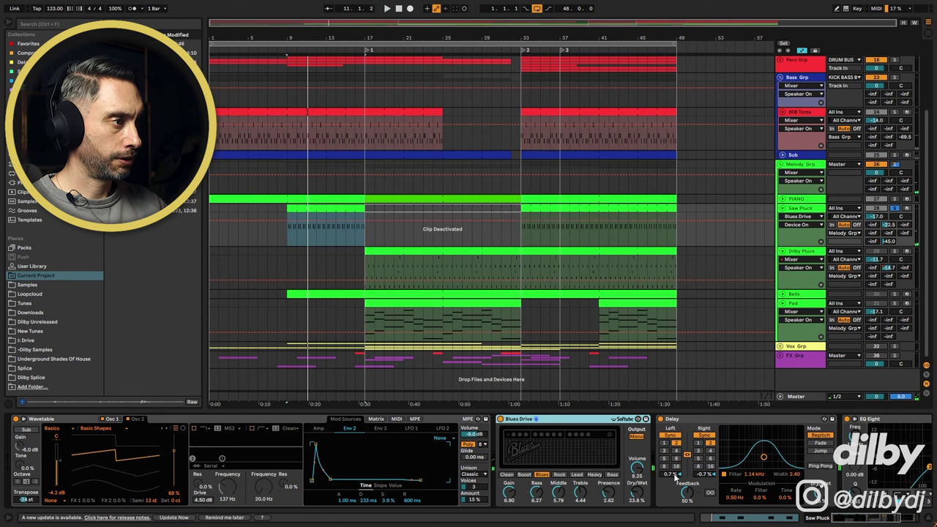
Step: Compare the Saw Pluck's sound from bar 9 with the Delay device bypassed and re-enabled
{"action": "left_click", "coordinate": [733, 444]}
{"action": "left_click", "coordinate": [661, 419]}
{"action": "key", "text": "space"}
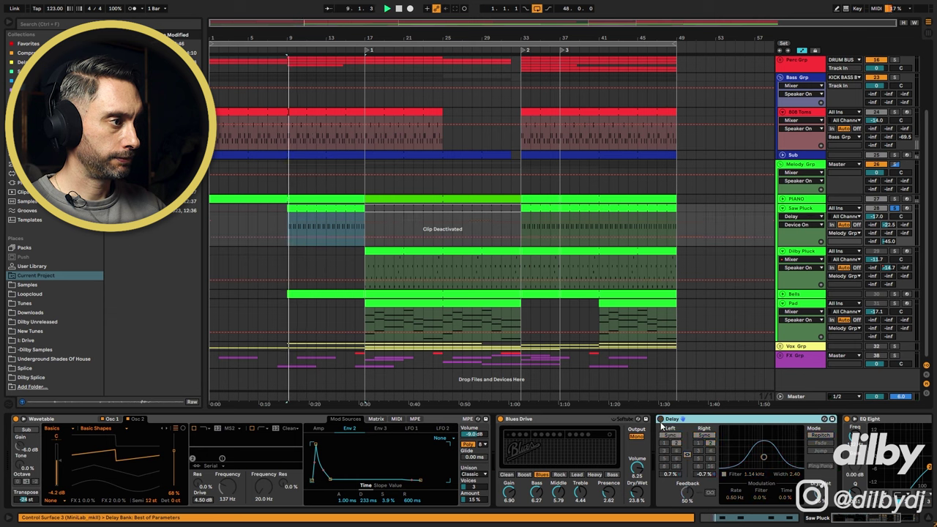
{"action": "left_click", "coordinate": [661, 419]}
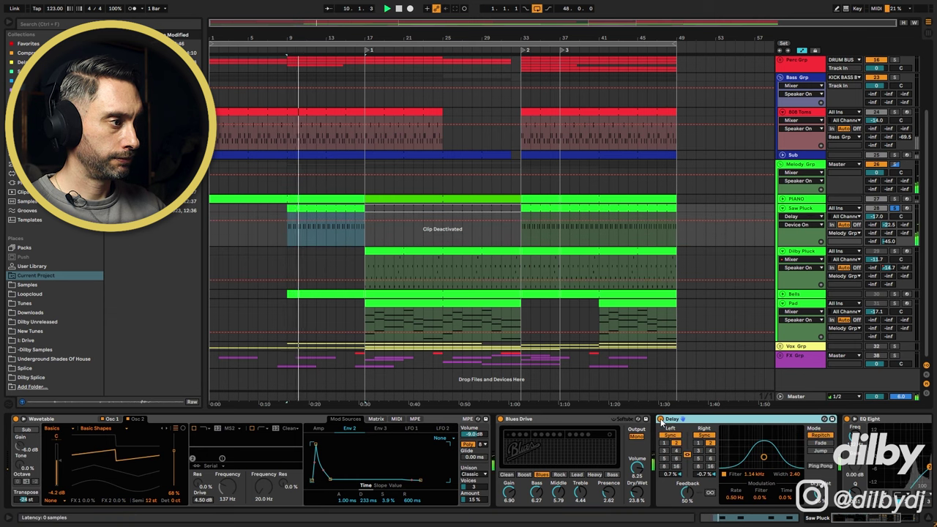
Step: Compare the Saw Pluck with EQ Eight's filter band 2 switched off and back on, then stop playback
{"action": "left_click_drag", "start_coordinate": [879, 521], "coordinate": [924, 522]}
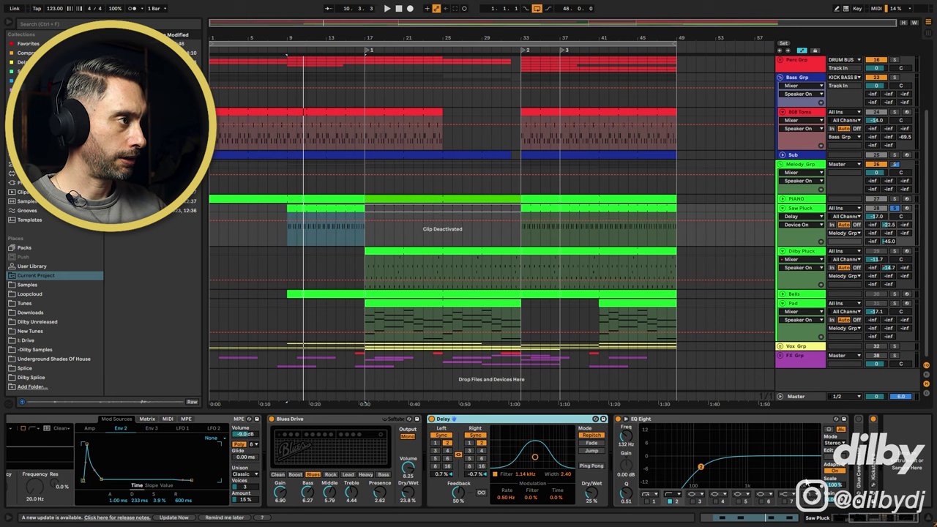
{"action": "left_click", "coordinate": [670, 502]}
{"action": "key", "text": "space"}
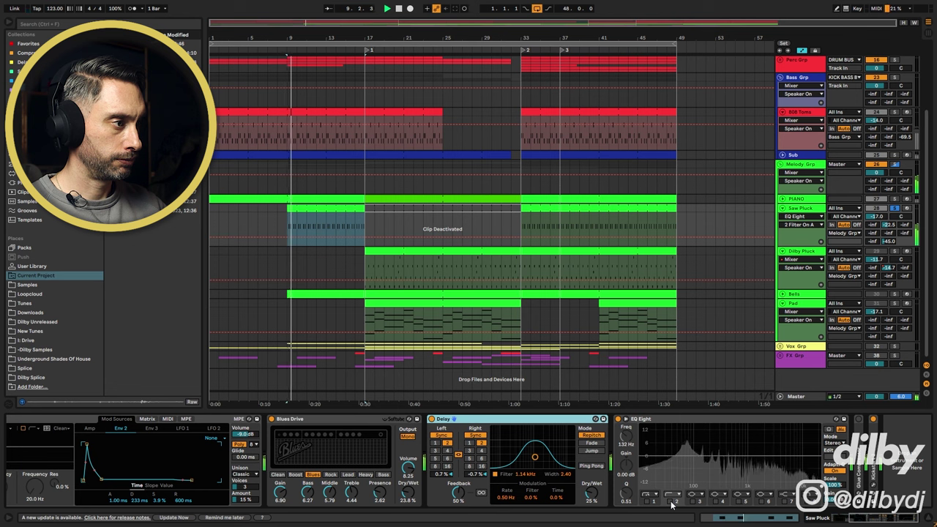
{"action": "left_click", "coordinate": [671, 503]}
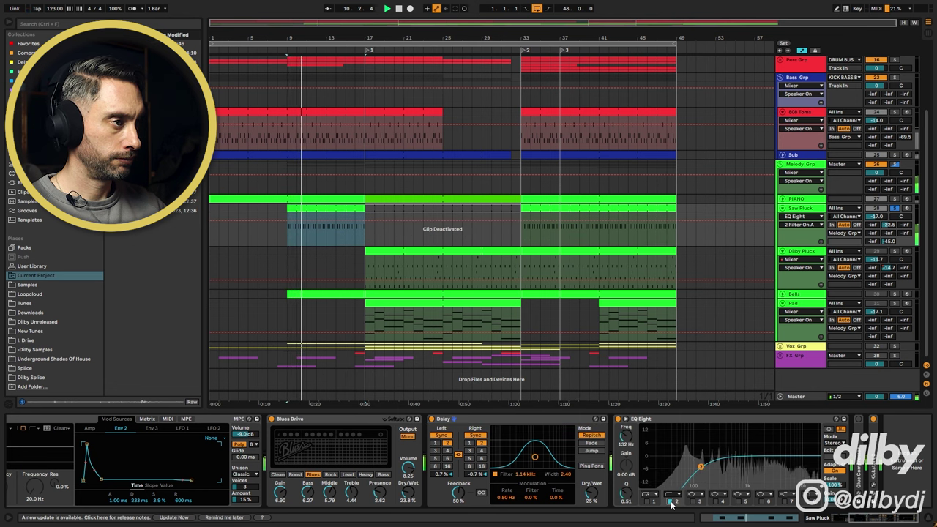
{"action": "key", "text": "space"}
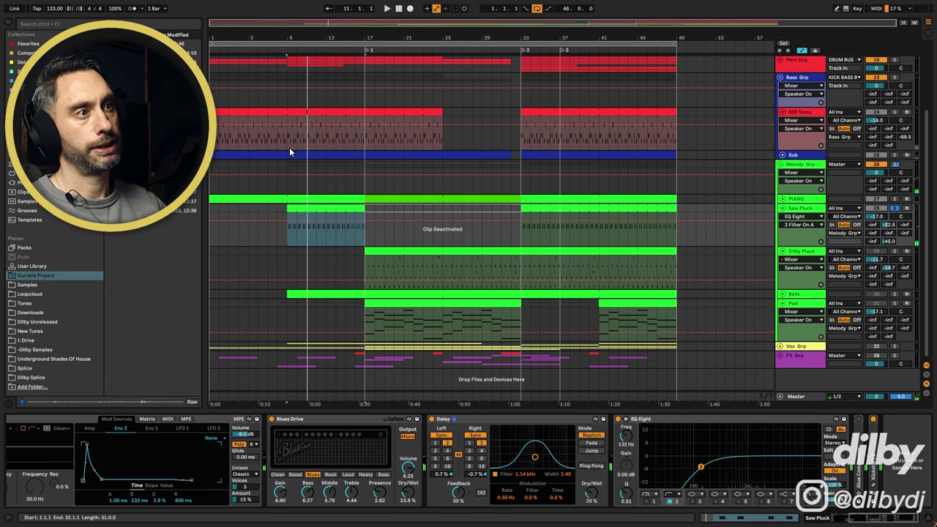
Step: Open the Dilby Pluck track's MIDI clip starting at bar 17 and audition the track soloed
{"action": "left_click", "coordinate": [289, 142]}
{"action": "left_click", "coordinate": [341, 152]}
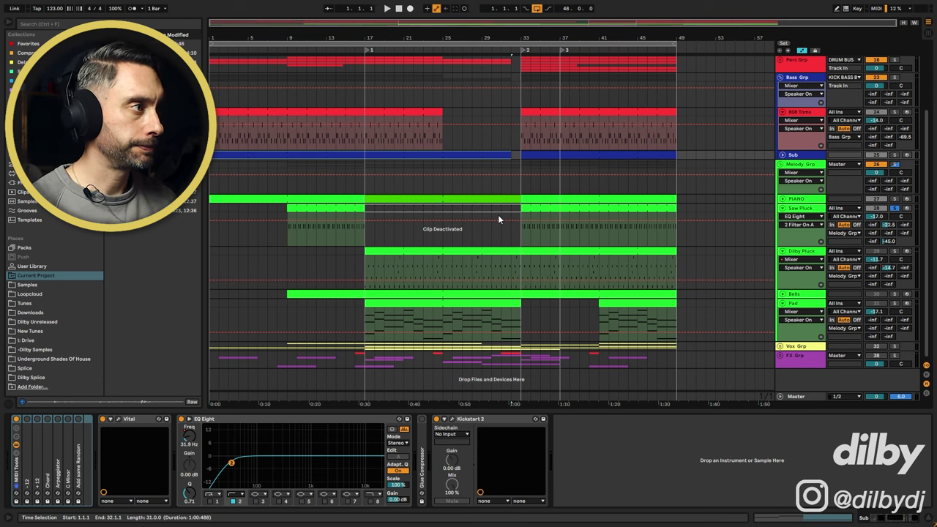
{"action": "left_click", "coordinate": [783, 252]}
{"action": "left_click", "coordinate": [807, 251]}
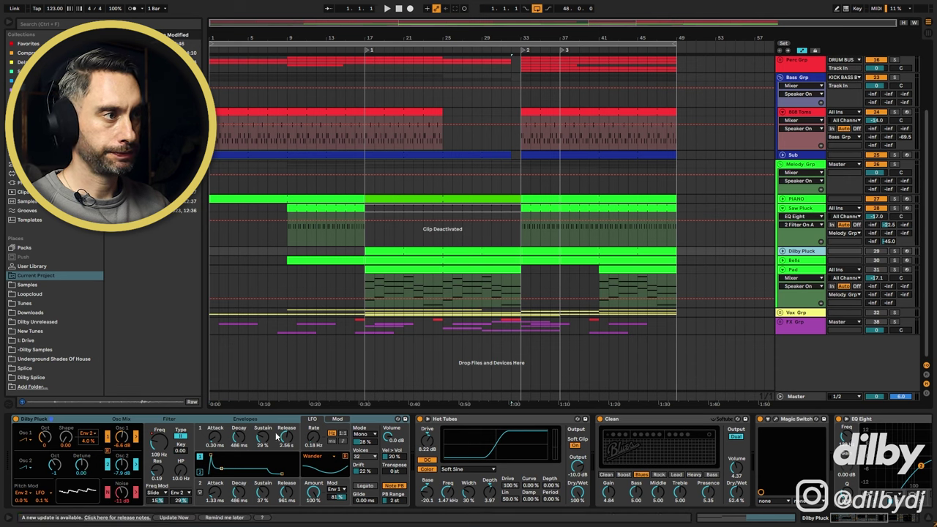
{"action": "double_click", "coordinate": [501, 253]}
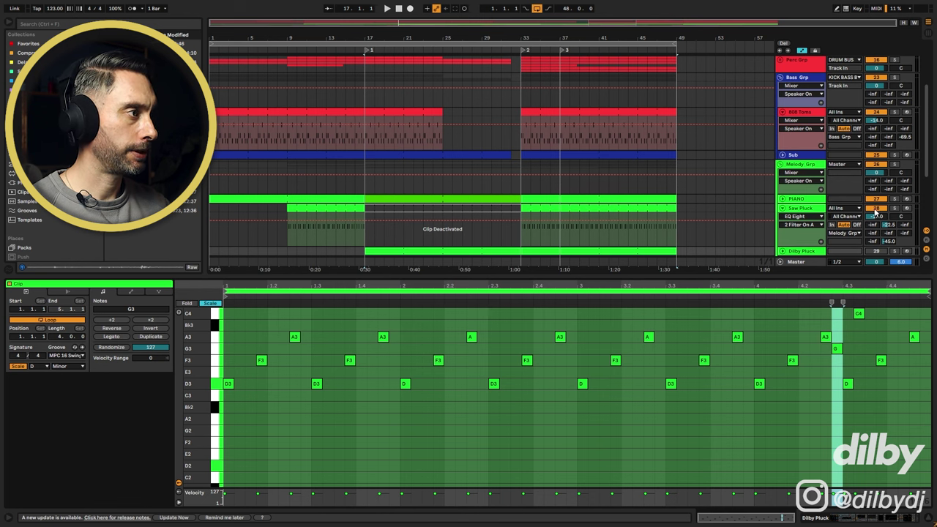
{"action": "scroll", "coordinate": [878, 220], "scroll_direction": "down", "scroll_amount": 2}
{"action": "key", "text": "space"}
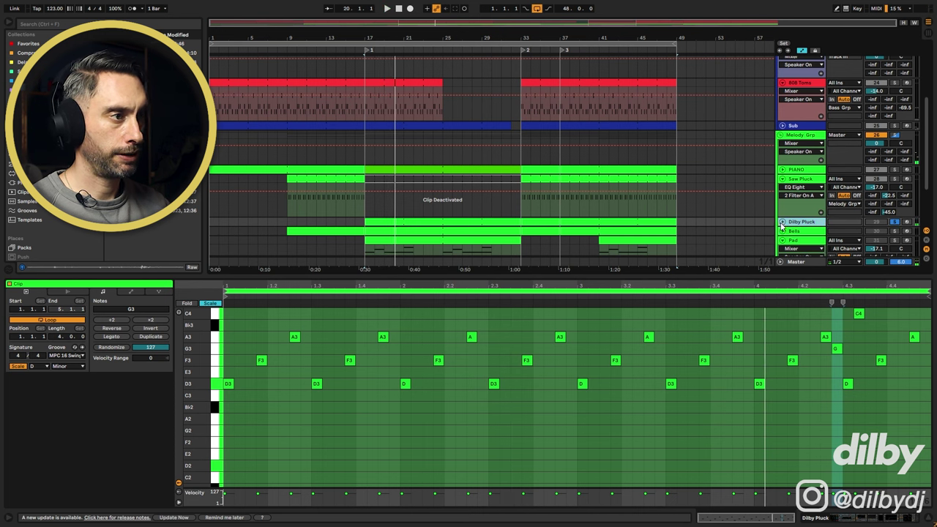
Step: Expand the Dilby Pluck track, show its filter frequency automation and audition the sweep from bar 30
{"action": "left_click", "coordinate": [782, 221]}
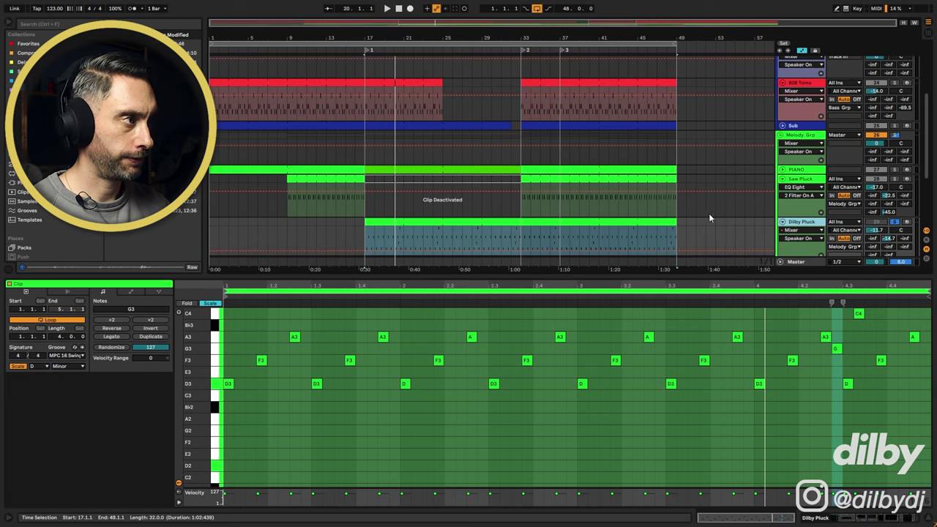
{"action": "scroll", "coordinate": [728, 210], "scroll_direction": "down", "scroll_amount": 1}
{"action": "left_click", "coordinate": [797, 194]}
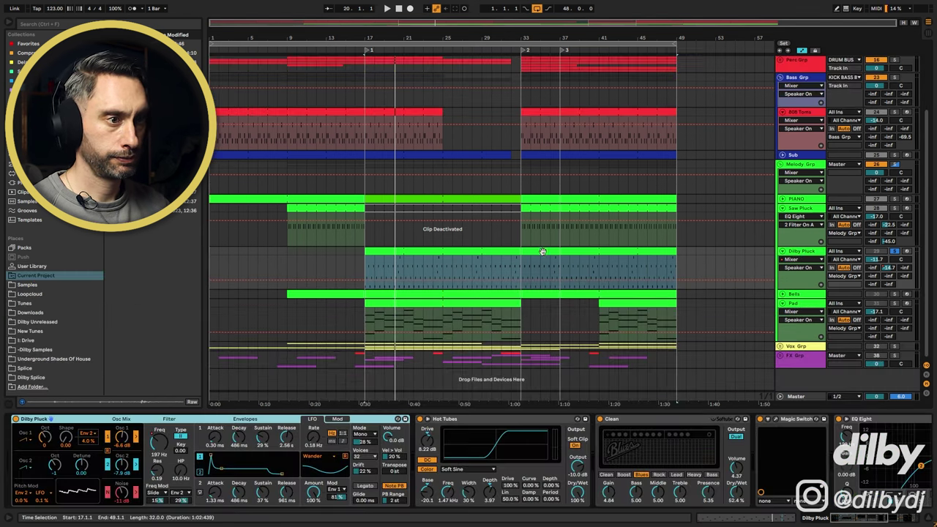
{"action": "left_click", "coordinate": [156, 442]}
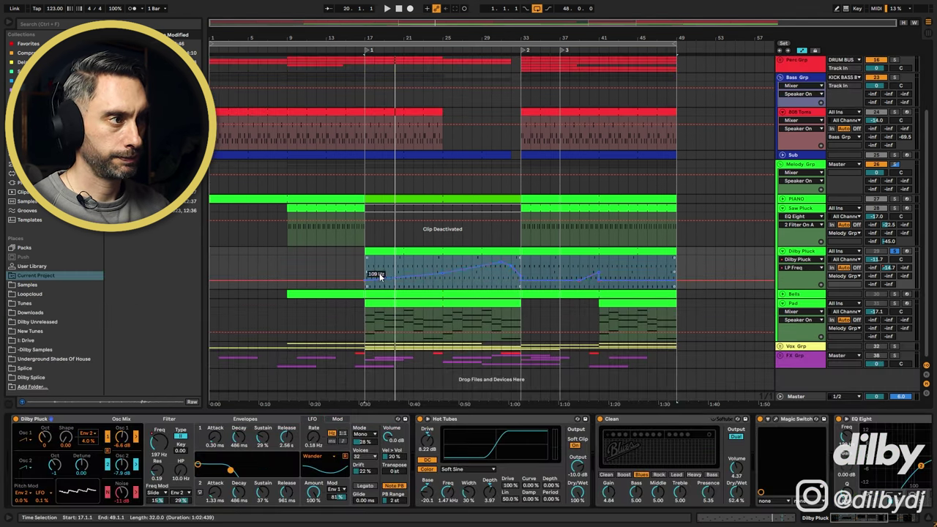
{"action": "left_click", "coordinate": [492, 278]}
{"action": "key", "text": "space"}
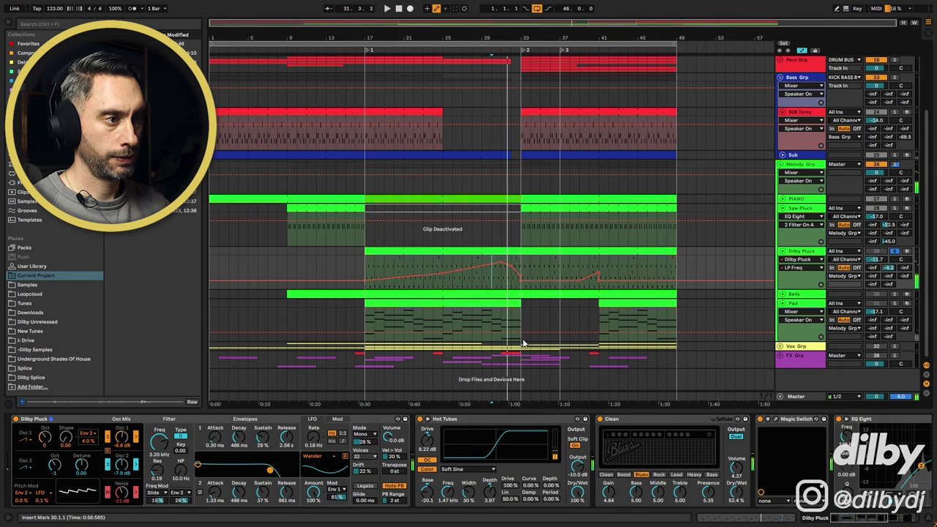
Step: Examine the Dilby Pluck's Clean amp device and Magic Switch plug-in window, then close the plug-in window
{"action": "left_click", "coordinate": [615, 421]}
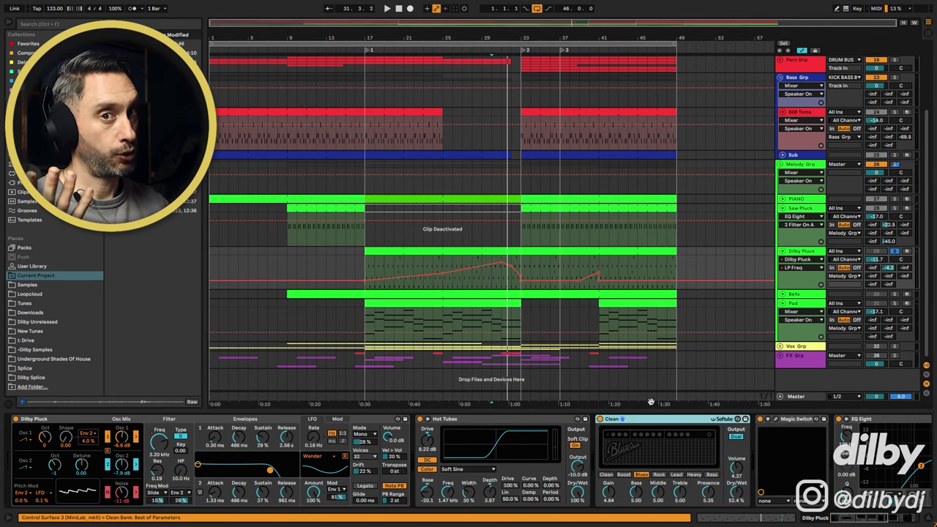
{"action": "left_click", "coordinate": [776, 420]}
{"action": "left_click_drag", "start_coordinate": [607, 192], "coordinate": [522, 191]}
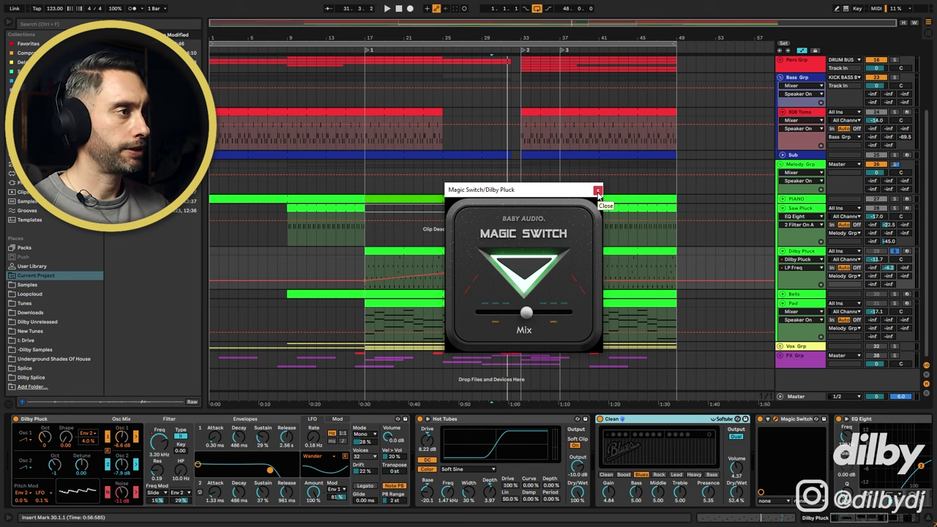
{"action": "left_click", "coordinate": [597, 191]}
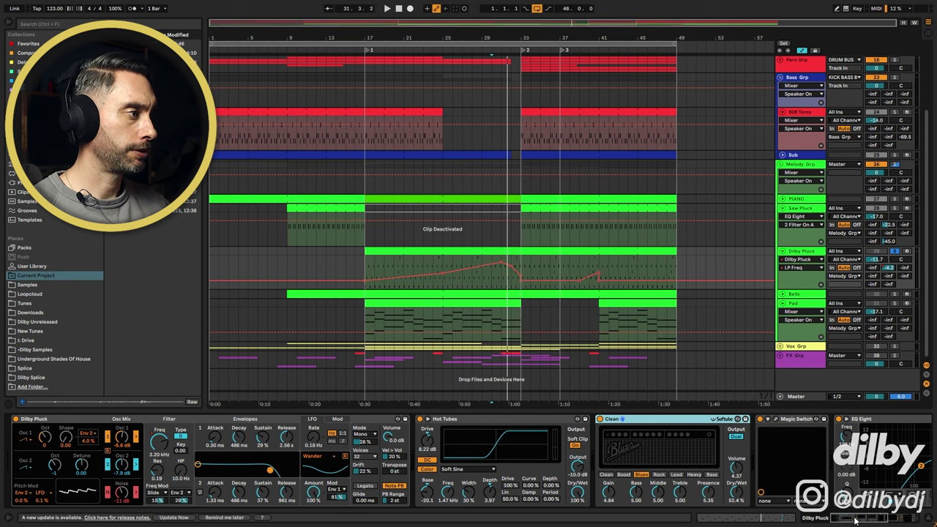
Step: Play the Dilby Pluck from bar 30, comparing its sound with Echo bypassed and re-enabled and checking Kickstart 2
{"action": "left_click_drag", "start_coordinate": [856, 520], "coordinate": [915, 521]}
{"action": "key", "text": "space"}
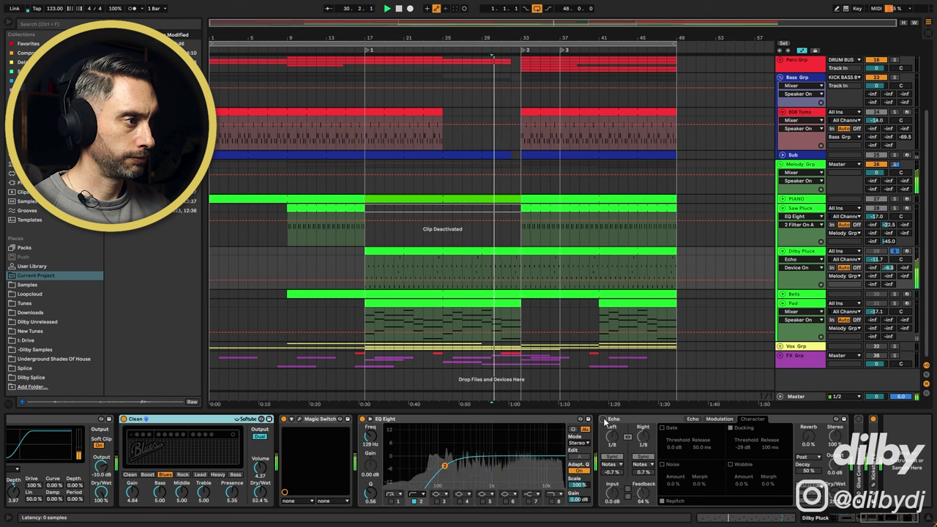
{"action": "left_click", "coordinate": [607, 420]}
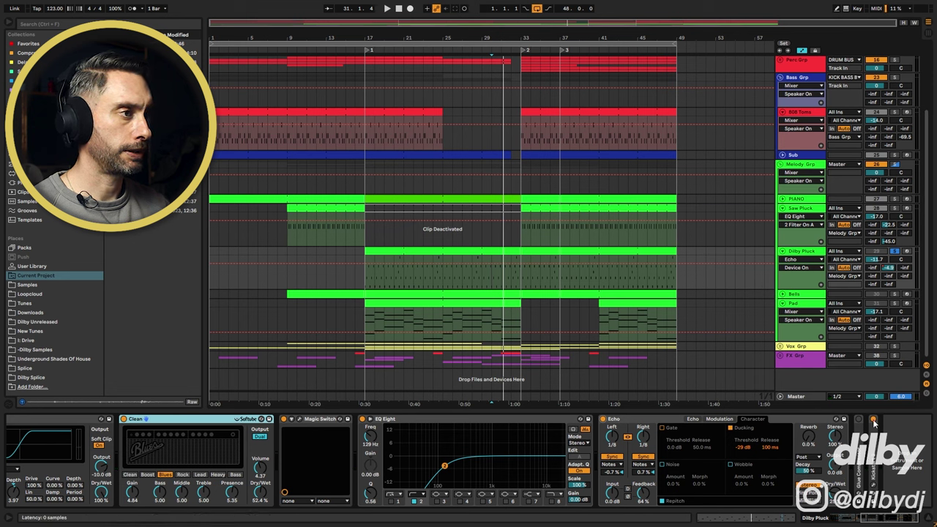
{"action": "key", "text": "space"}
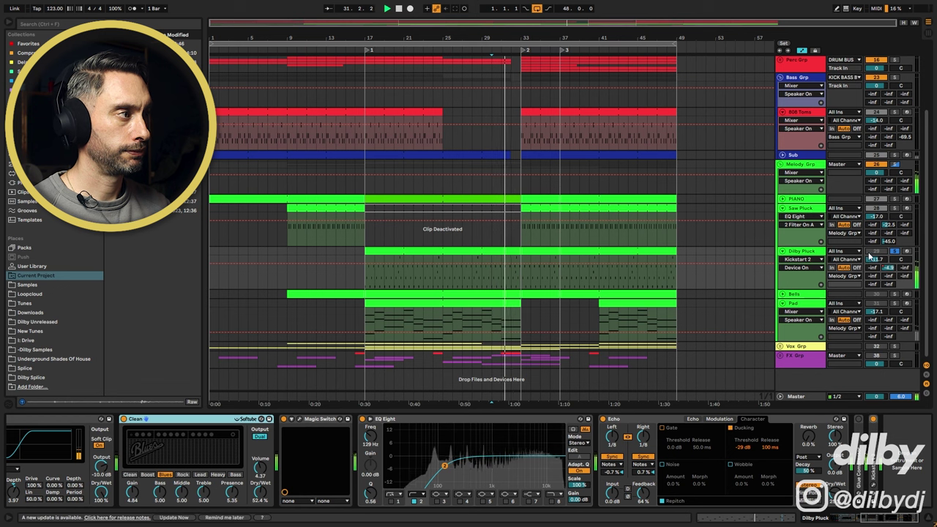
{"action": "key", "text": "space"}
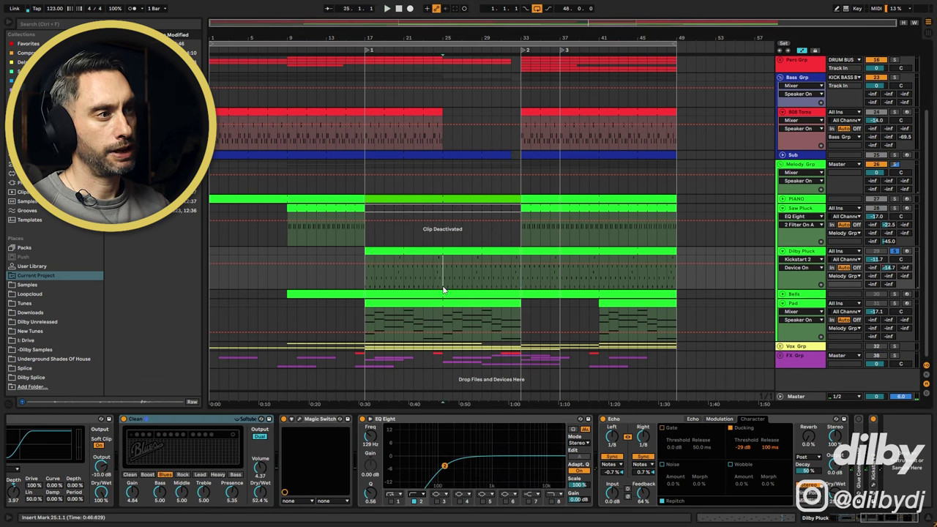
Step: Highlight bars 25 to 33 and bars 29 to 33 of the Dilby Pluck, and activate the track
{"action": "left_click_drag", "start_coordinate": [443, 290], "coordinate": [517, 280]}
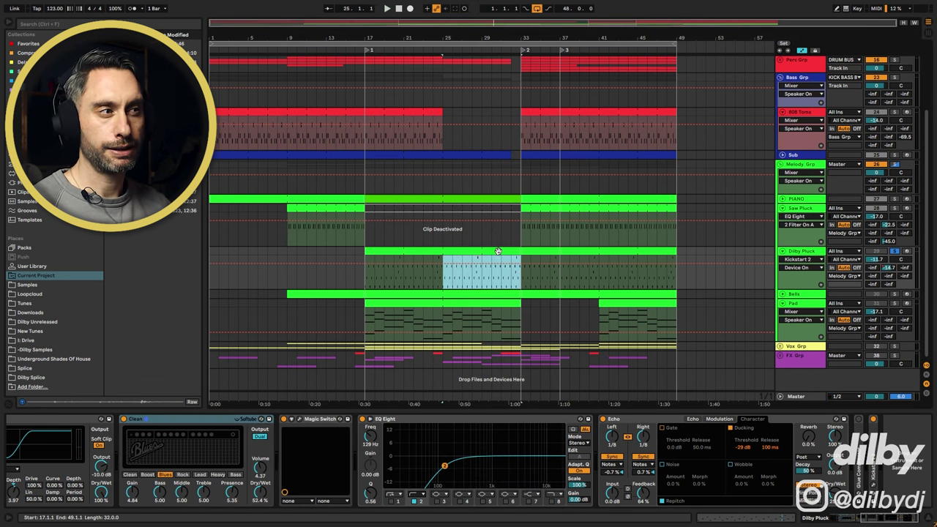
{"action": "left_click_drag", "start_coordinate": [484, 291], "coordinate": [523, 286]}
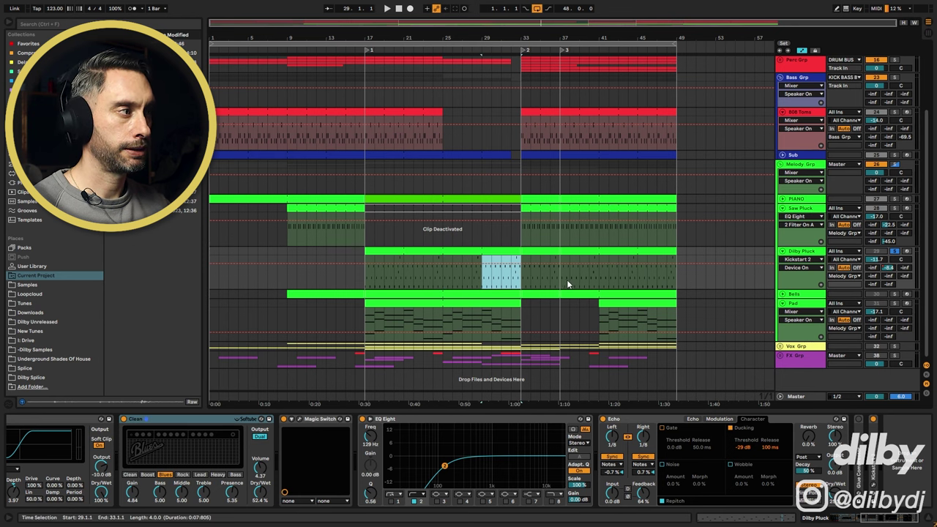
{"action": "left_click", "coordinate": [875, 252]}
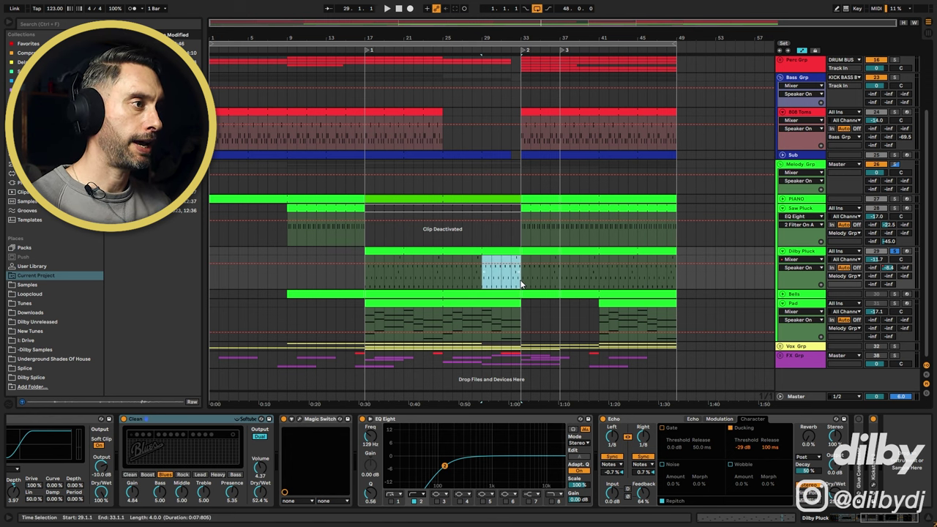
Step: Audition the Dilby Pluck from bar 33 with the Kick, 808 Toms and Sub soloed alongside it, then stop playback
{"action": "left_click_drag", "start_coordinate": [520, 287], "coordinate": [527, 285]}
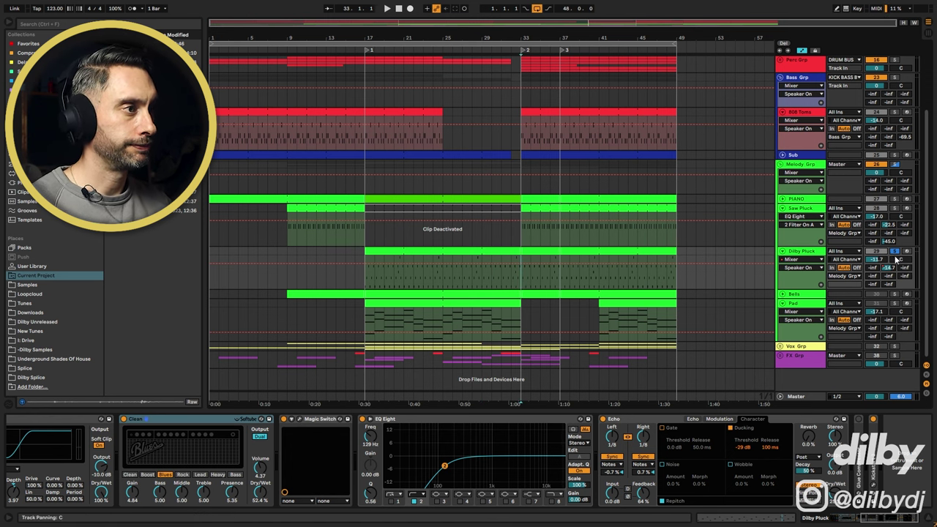
{"action": "key", "text": "space"}
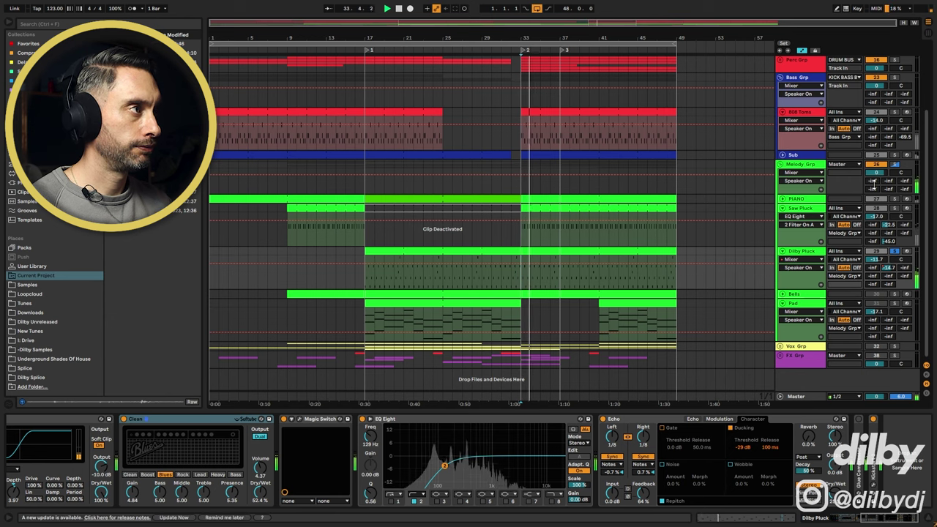
{"action": "scroll", "coordinate": [884, 163], "scroll_direction": "up", "scroll_amount": 3}
{"action": "scroll", "coordinate": [883, 163], "scroll_direction": "up", "scroll_amount": 1}
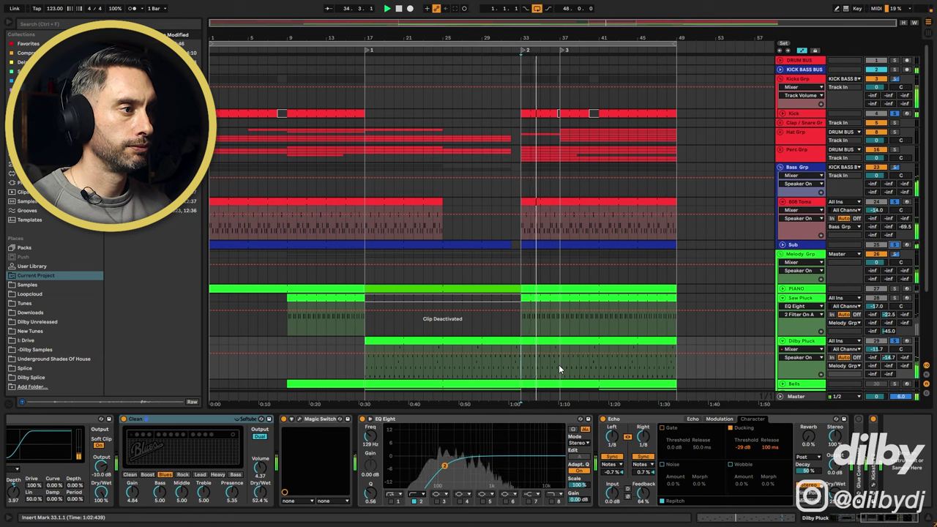
{"action": "left_click", "coordinate": [500, 372]}
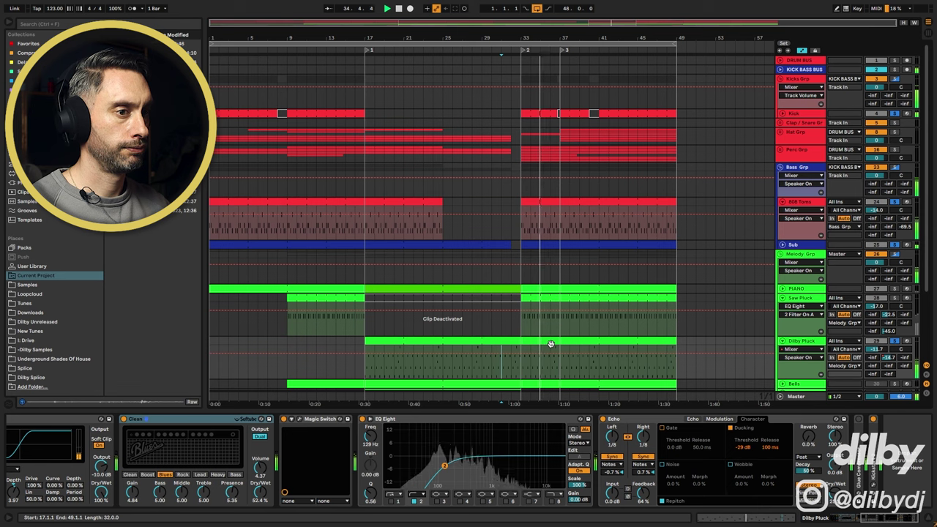
{"action": "key", "text": "space"}
Step: Show the Bells track's device chain and expand its lane in the arrangement
{"action": "scroll", "coordinate": [811, 326], "scroll_direction": "down", "scroll_amount": 1}
{"action": "left_click", "coordinate": [806, 354]}
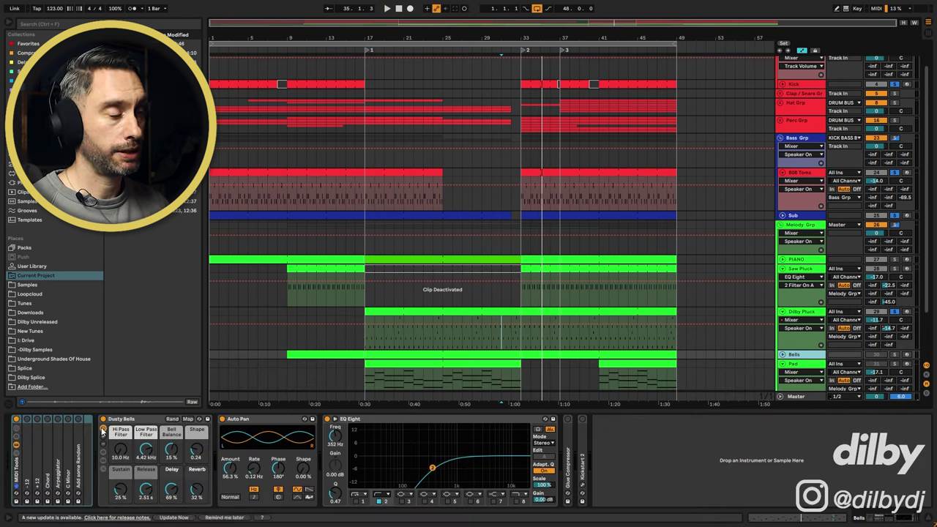
{"action": "left_click", "coordinate": [783, 354]}
{"action": "scroll", "coordinate": [725, 352], "scroll_direction": "down", "scroll_amount": 2}
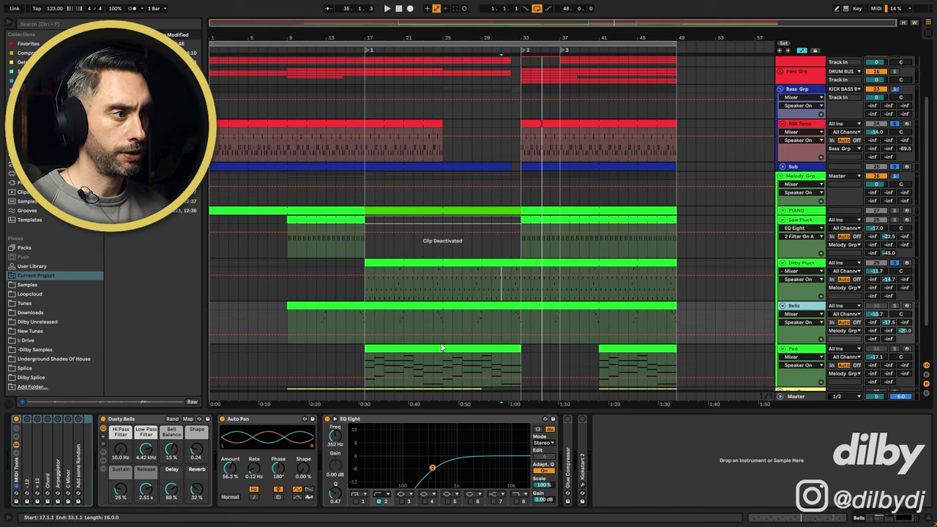
Step: Solo the Bells track and audition it from bar 12 and from bar 16
{"action": "left_click", "coordinate": [315, 323]}
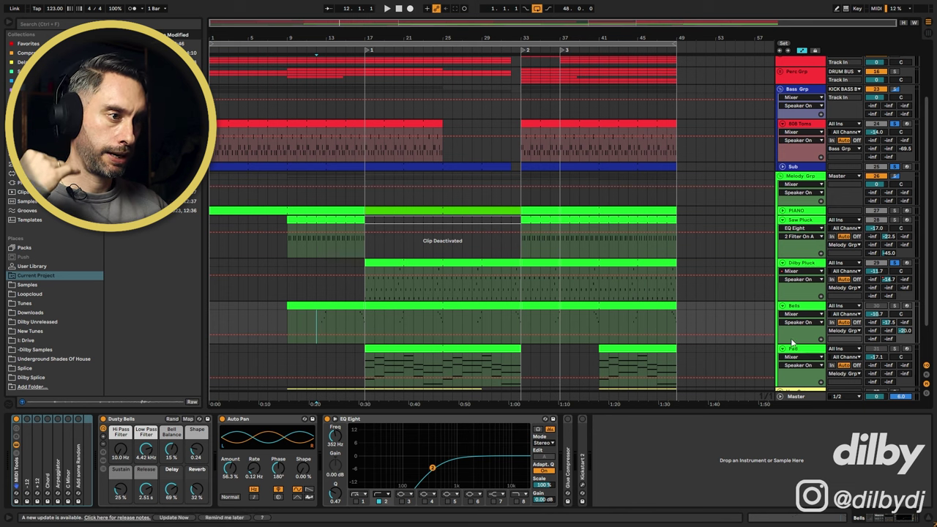
{"action": "left_click", "coordinate": [894, 306]}
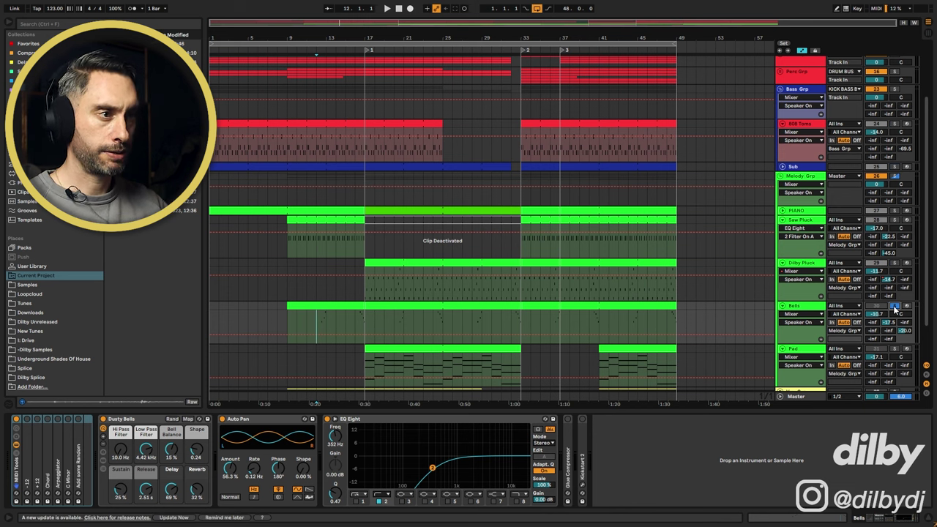
{"action": "key", "text": "space"}
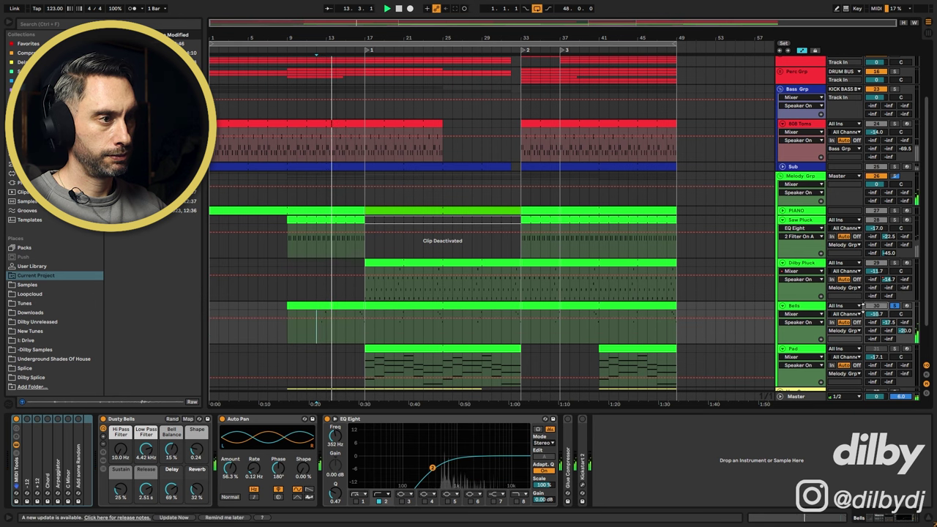
{"action": "left_click", "coordinate": [355, 314]}
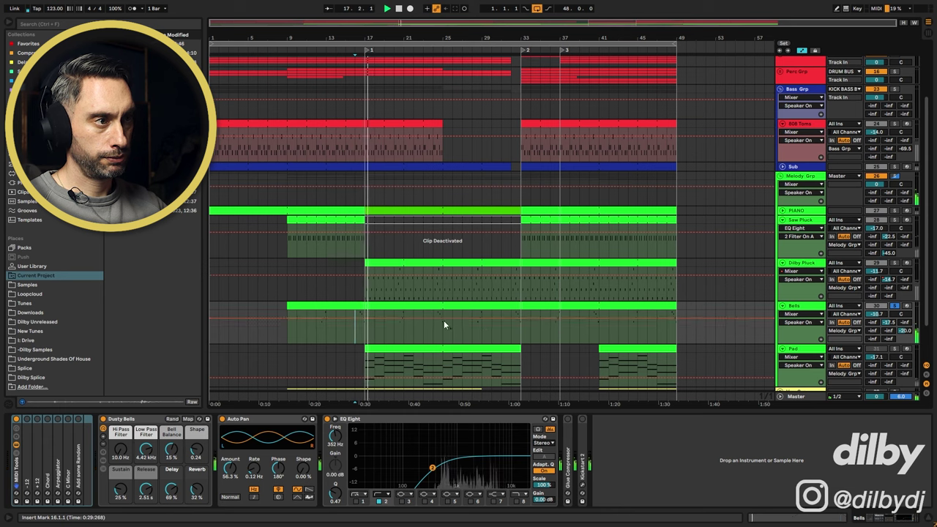
Step: Open the Bells MIDI clip and examine its active C4, D4 and F4 notes and the descending run near bar 8.3
{"action": "left_click", "coordinate": [383, 306]}
{"action": "double_click", "coordinate": [384, 306]}
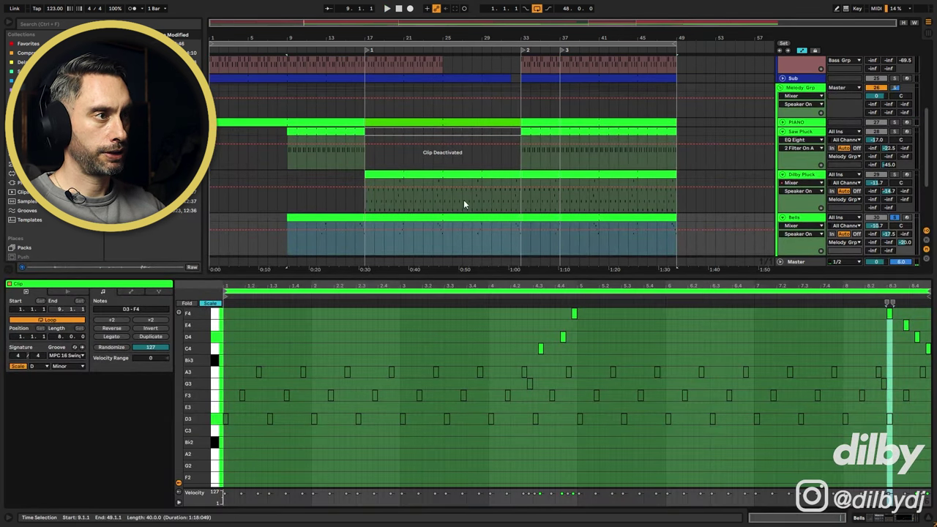
{"action": "left_click", "coordinate": [254, 388]}
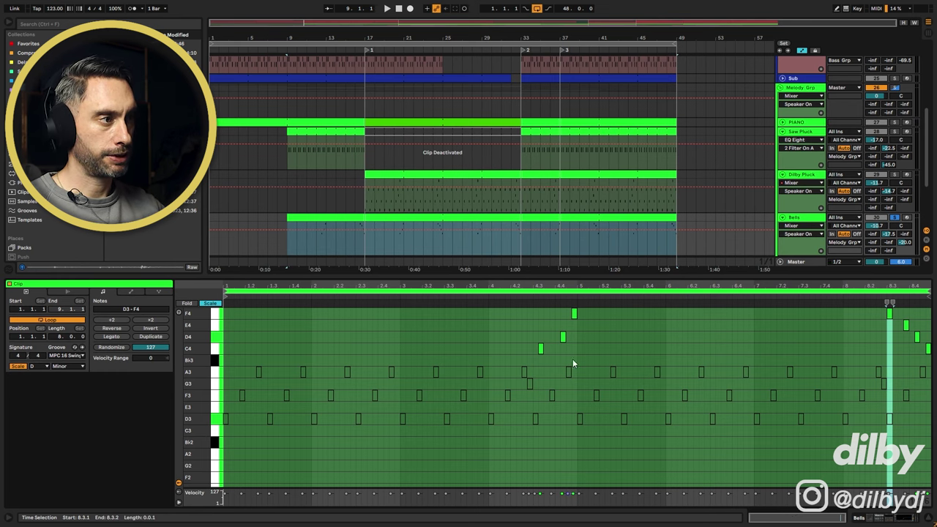
{"action": "left_click_drag", "start_coordinate": [569, 287], "coordinate": [568, 388]}
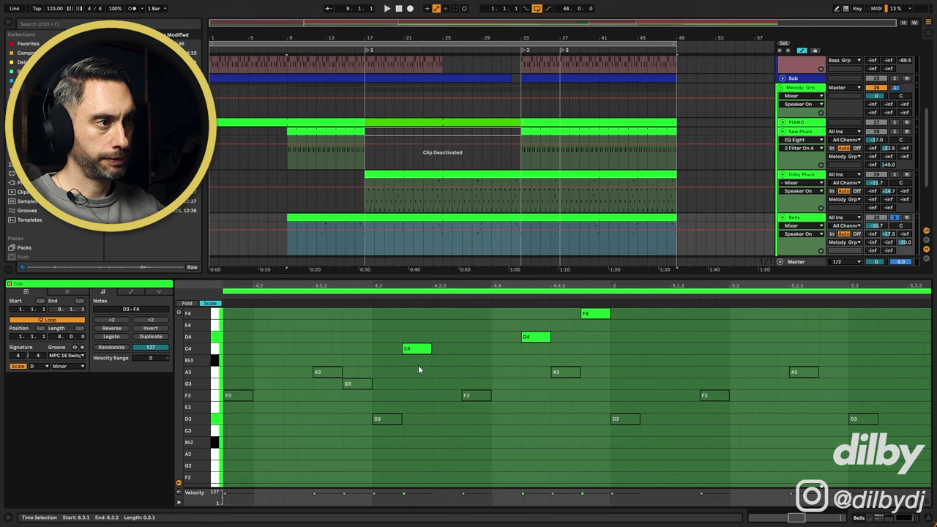
{"action": "left_click_drag", "start_coordinate": [432, 286], "coordinate": [293, 248]}
{"action": "left_click_drag", "start_coordinate": [881, 286], "coordinate": [881, 268]}
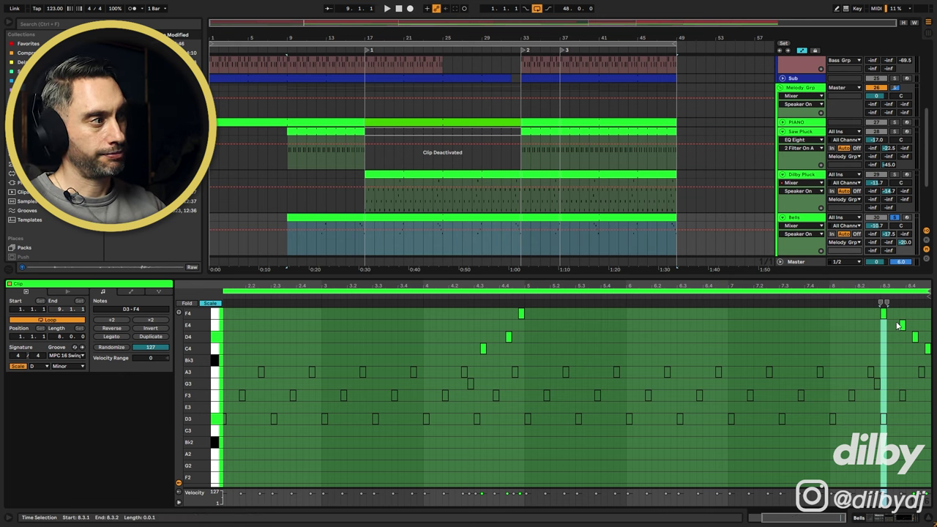
{"action": "left_click_drag", "start_coordinate": [881, 286], "coordinate": [881, 282]}
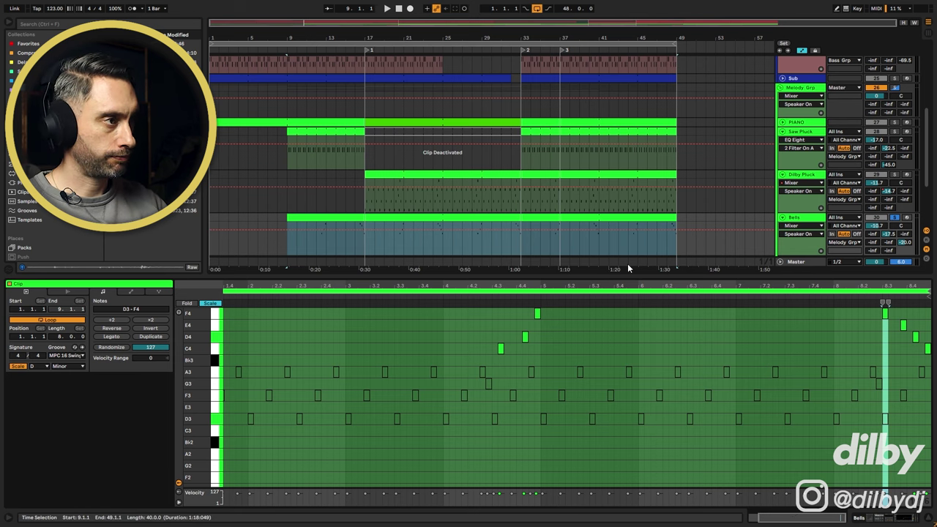
Step: Return to the Bells track's device chain and select the Dusty Bells rack
{"action": "key", "text": "shift+Tab"}
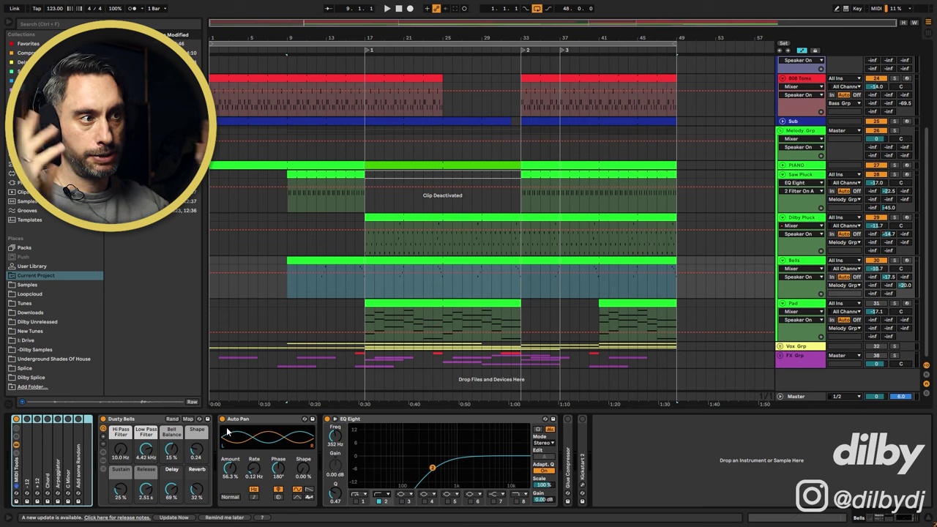
{"action": "left_click", "coordinate": [150, 424]}
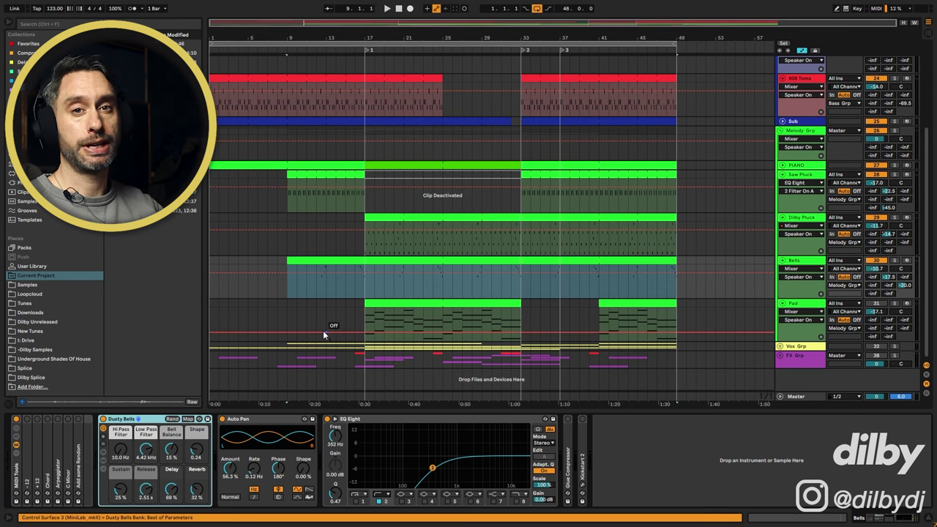
Step: Mark bars 12 to 14 of the Bells clip and place the insert marker at bar 12
{"action": "left_click_drag", "start_coordinate": [316, 286], "coordinate": [335, 284]}
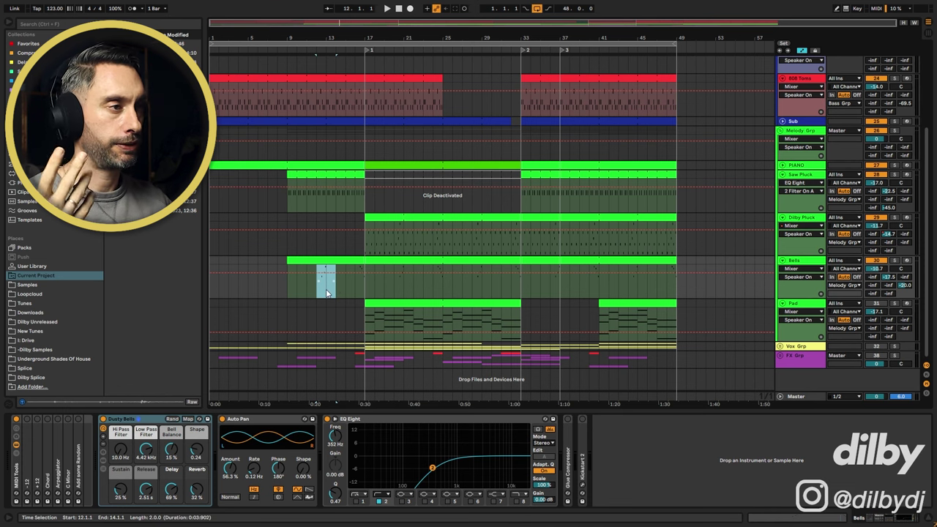
{"action": "left_click_drag", "start_coordinate": [314, 290], "coordinate": [328, 289]}
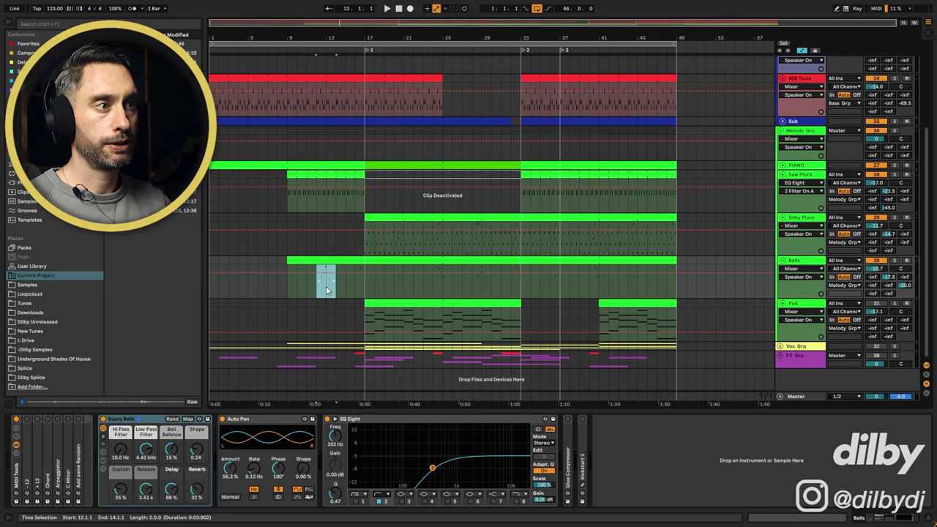
{"action": "left_click", "coordinate": [317, 291]}
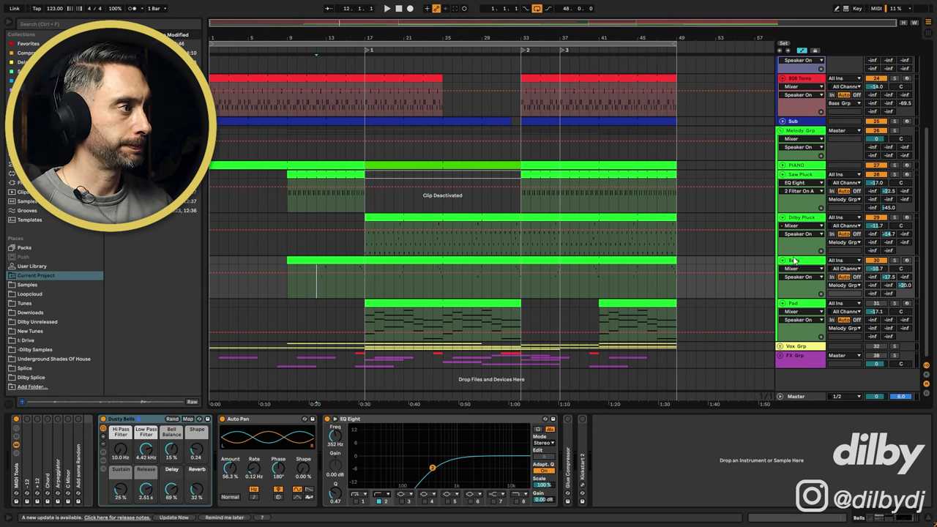
Step: Show the Pad track's device chain, activate and solo the track, and audition it from bar 17
{"action": "left_click", "coordinate": [421, 304]}
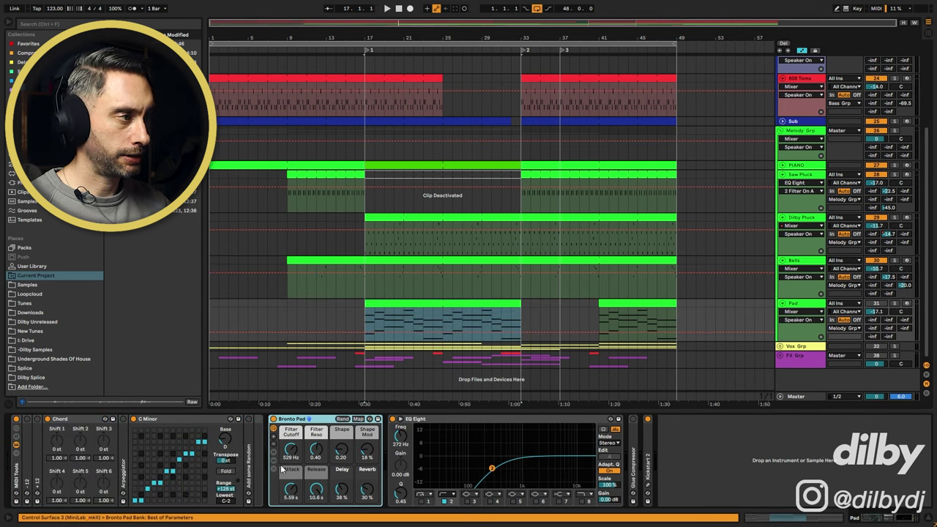
{"action": "left_click", "coordinate": [875, 304]}
{"action": "left_click", "coordinate": [896, 304]}
{"action": "key", "text": "space"}
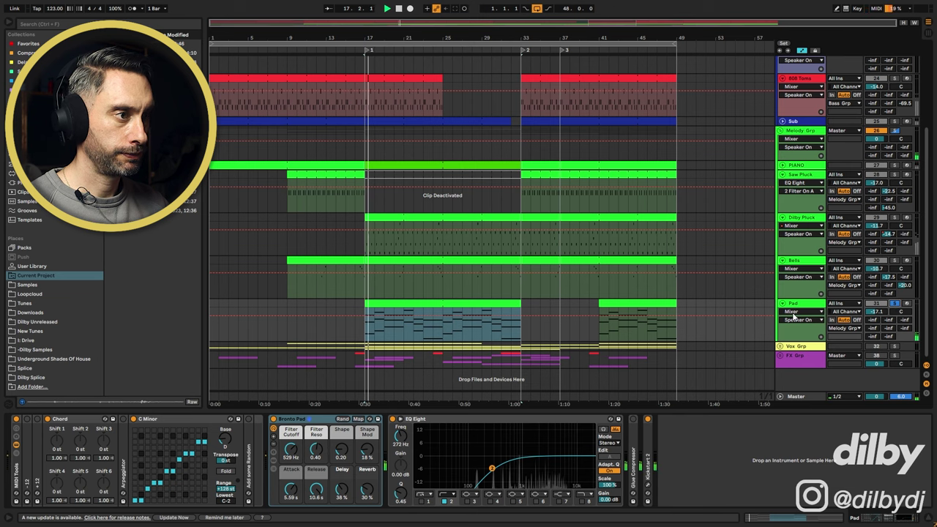
Step: Open the Pad MIDI clip at bar 17 and examine its opening chords, selecting the D3, F3 and A2 notes
{"action": "double_click", "coordinate": [414, 306]}
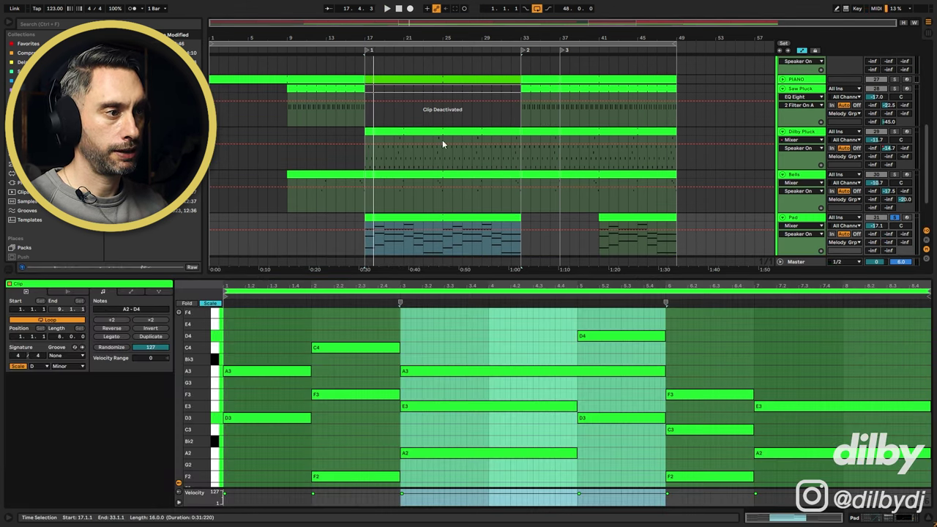
{"action": "left_click", "coordinate": [270, 428]}
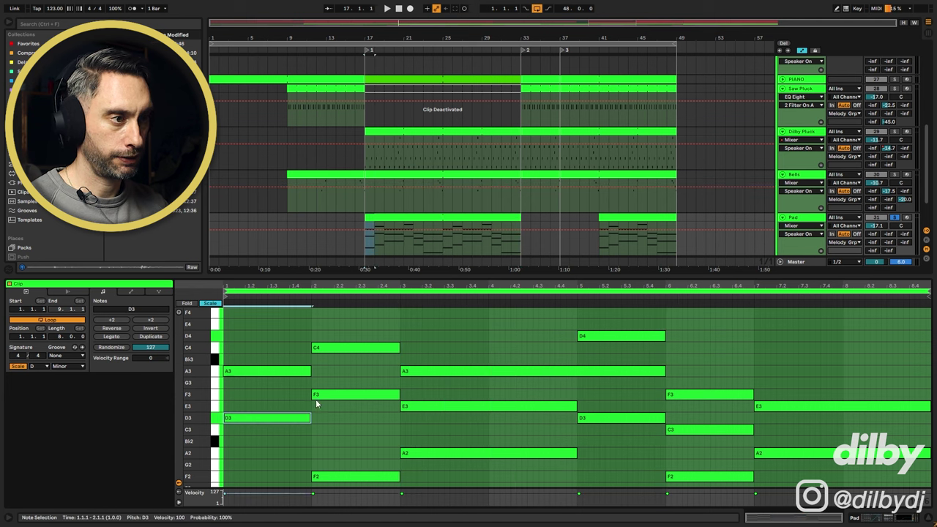
{"action": "left_click", "coordinate": [423, 454]}
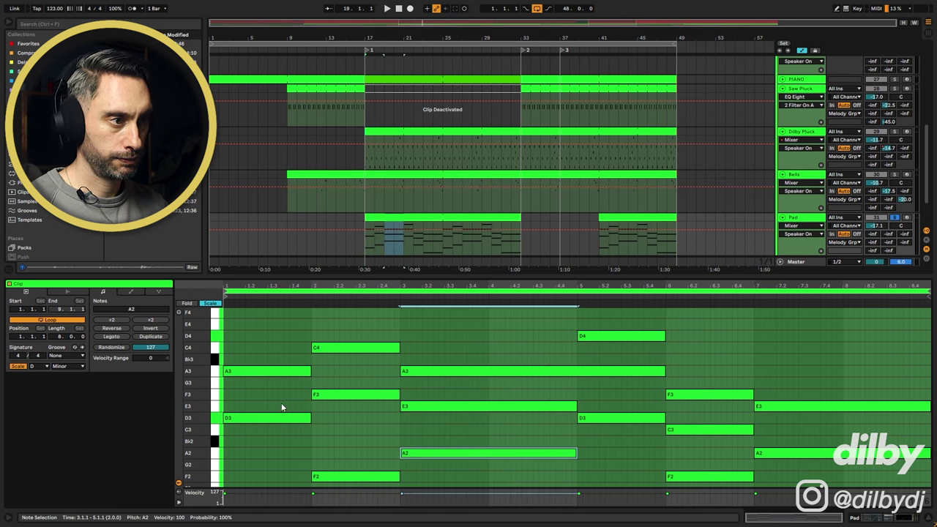
{"action": "left_click_drag", "start_coordinate": [282, 399], "coordinate": [337, 422]}
{"action": "left_click", "coordinate": [437, 454], "text": "shift"}
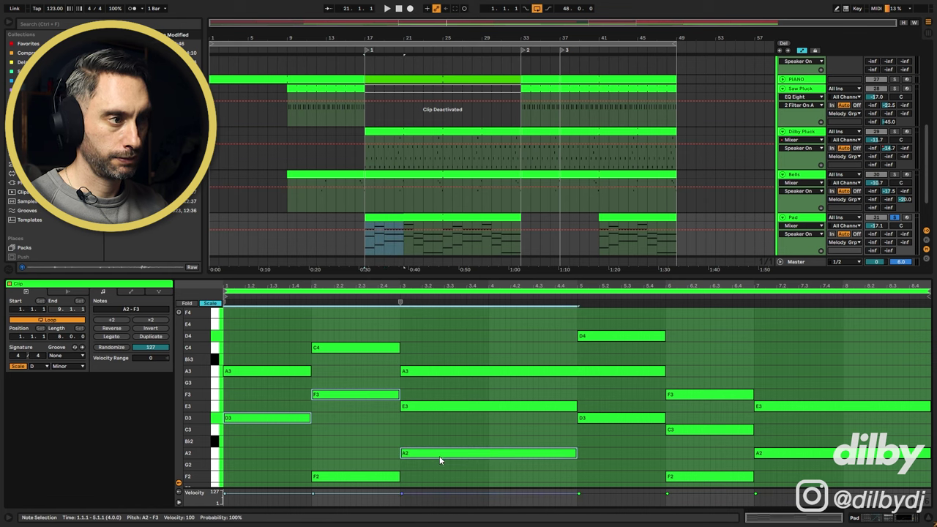
{"action": "scroll", "coordinate": [296, 401], "scroll_direction": "up", "scroll_amount": 2}
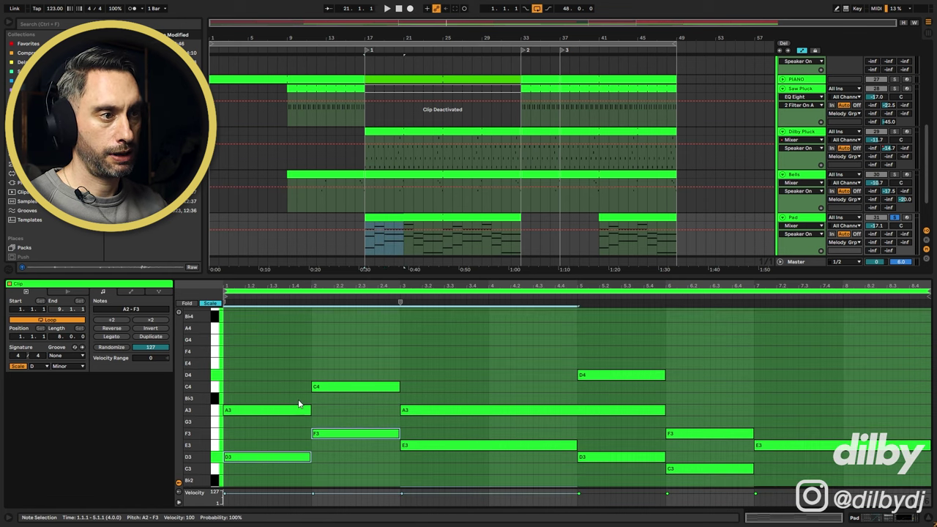
{"action": "scroll", "coordinate": [296, 402], "scroll_direction": "down", "scroll_amount": 2}
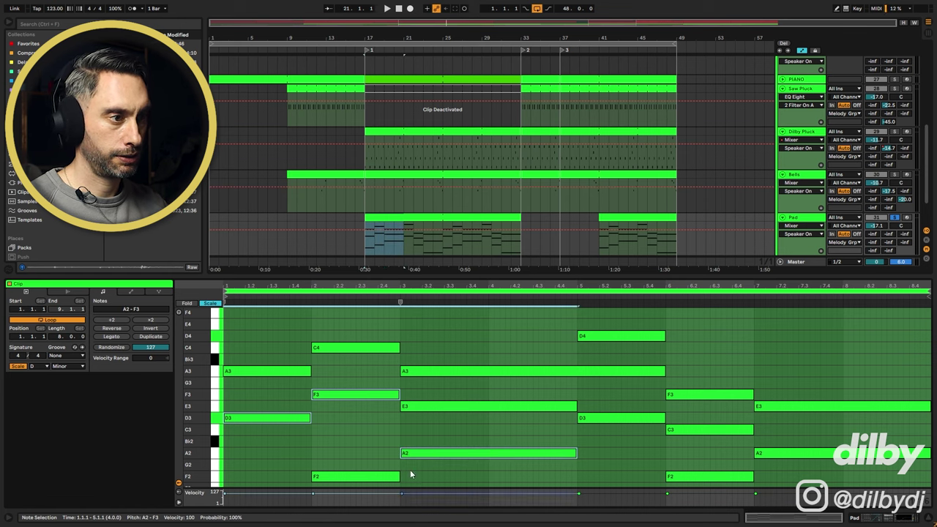
{"action": "scroll", "coordinate": [257, 386], "scroll_direction": "down", "scroll_amount": 2}
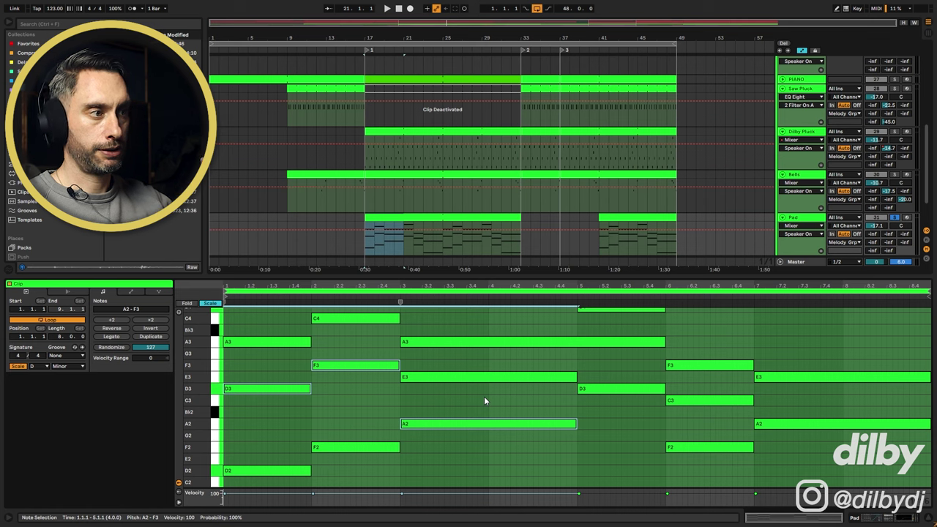
Step: Enlarge the Pad clip's note editor and examine the chord notes from bar 3 to the end of the clip
{"action": "left_click_drag", "start_coordinate": [531, 275], "coordinate": [518, 189]}
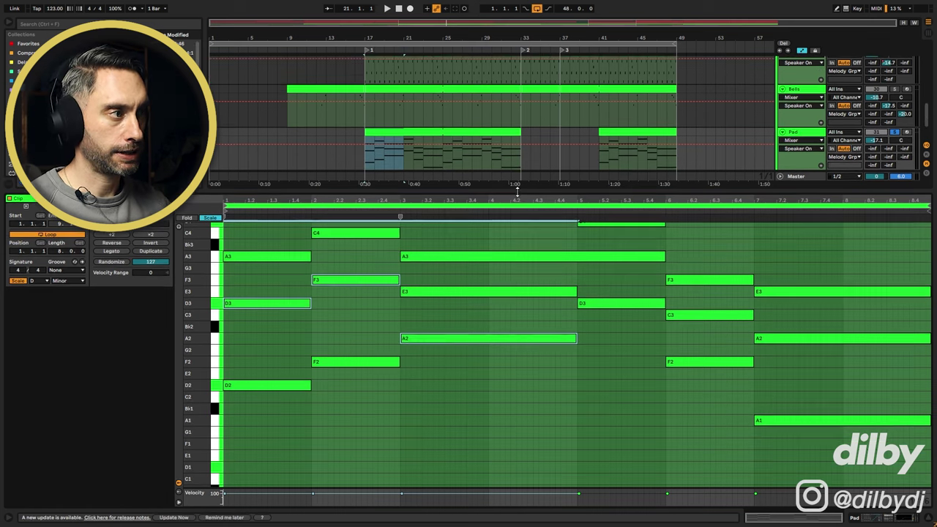
{"action": "scroll", "coordinate": [568, 264], "scroll_direction": "up", "scroll_amount": 2}
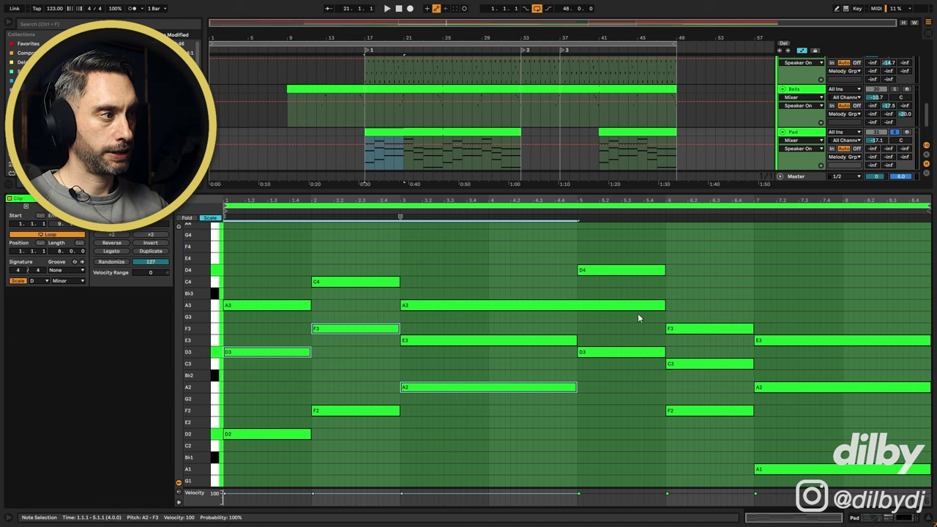
{"action": "left_click_drag", "start_coordinate": [851, 287], "coordinate": [577, 489]}
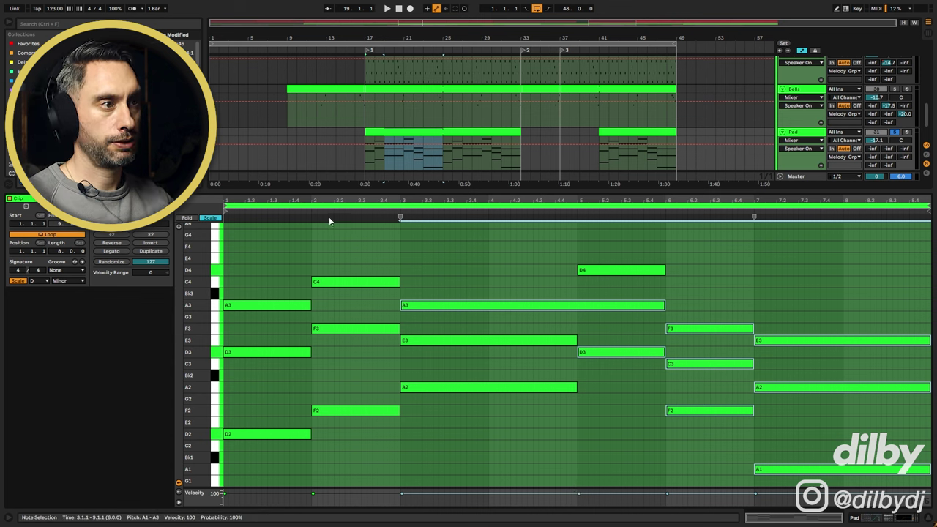
{"action": "left_click", "coordinate": [672, 278]}
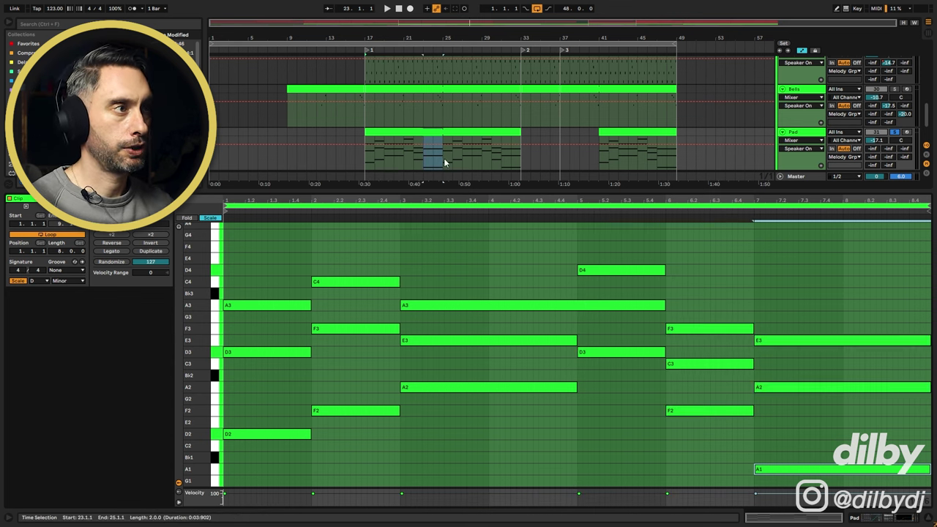
Step: Select the Pad track and audition it from bar 19
{"action": "left_click", "coordinate": [809, 133]}
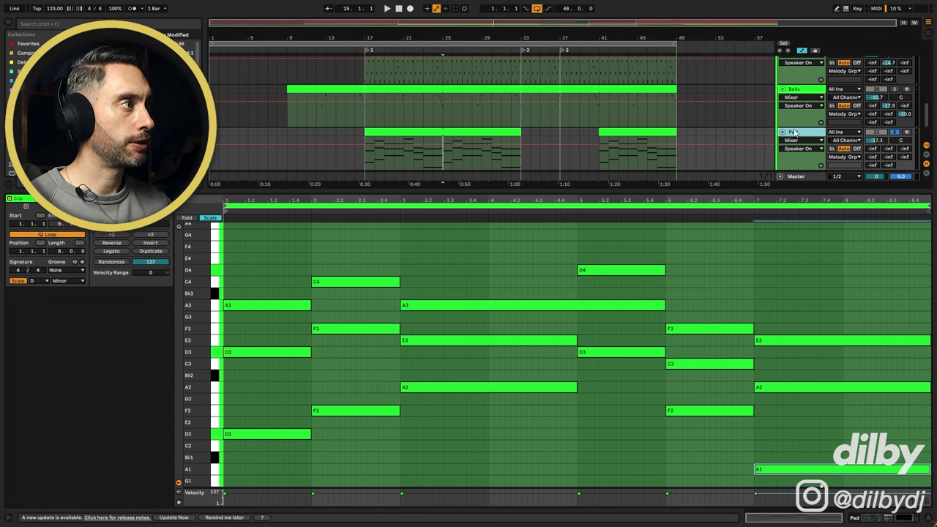
{"action": "left_click", "coordinate": [384, 156]}
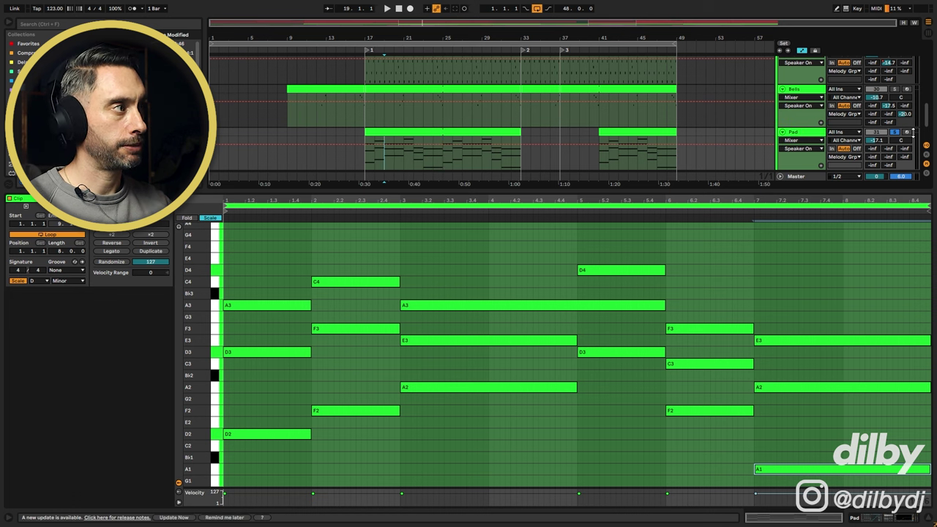
{"action": "key", "text": "space"}
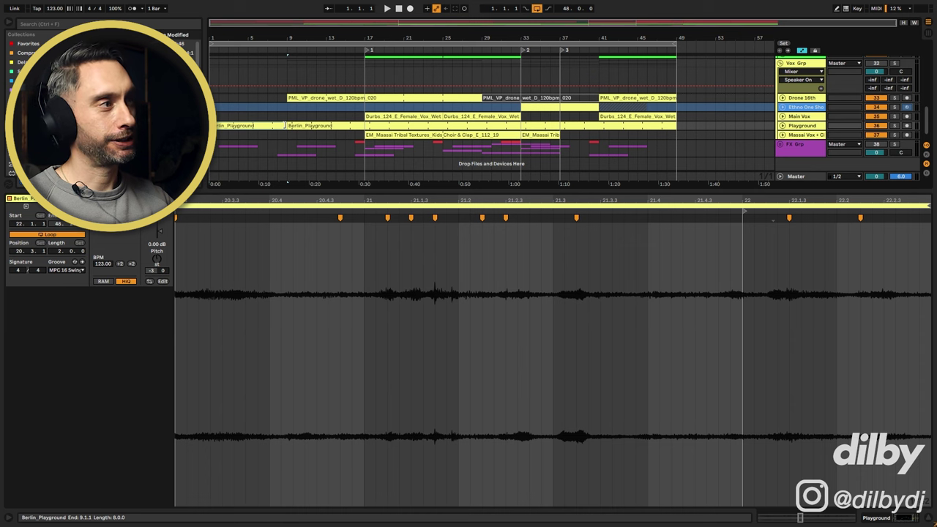
Step: Extend the first Berlin_Playground clip to bar 49 and inspect its looped two-bar section in the sample editor
{"action": "left_click_drag", "start_coordinate": [284, 125], "coordinate": [676, 132]}
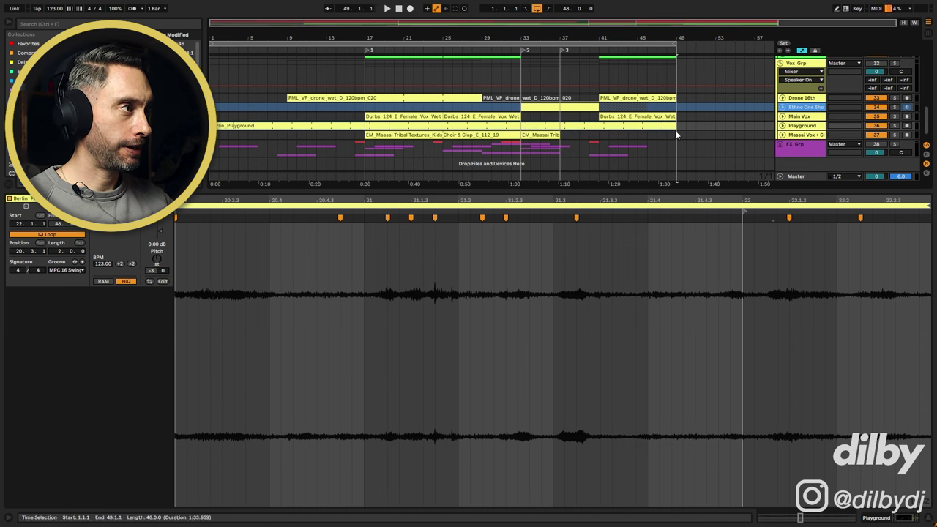
{"action": "left_click_drag", "start_coordinate": [648, 198], "coordinate": [697, 198]}
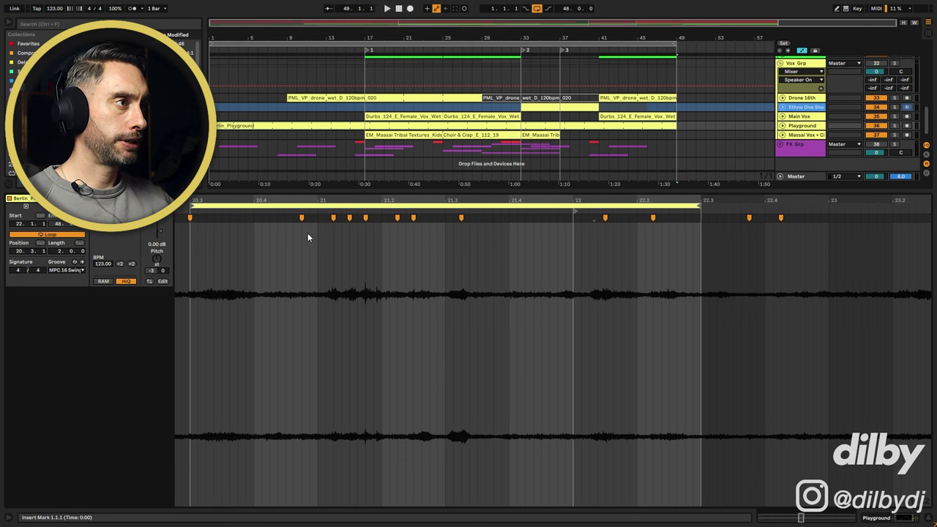
{"action": "double_click", "coordinate": [312, 125]}
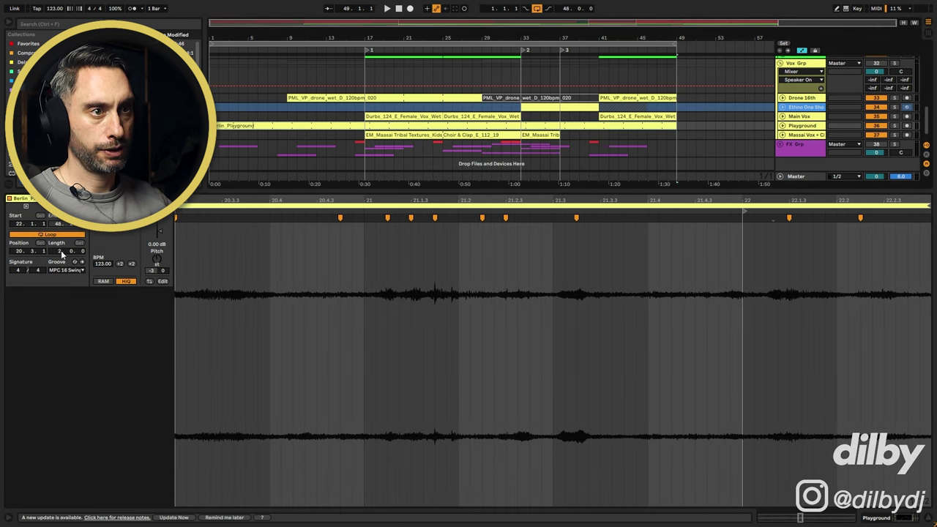
Step: Activate the Vox Grp and solo the Playground track while playing the arrangement from the start
{"action": "key", "text": "space"}
{"action": "left_click", "coordinate": [895, 125]}
{"action": "left_click", "coordinate": [879, 64]}
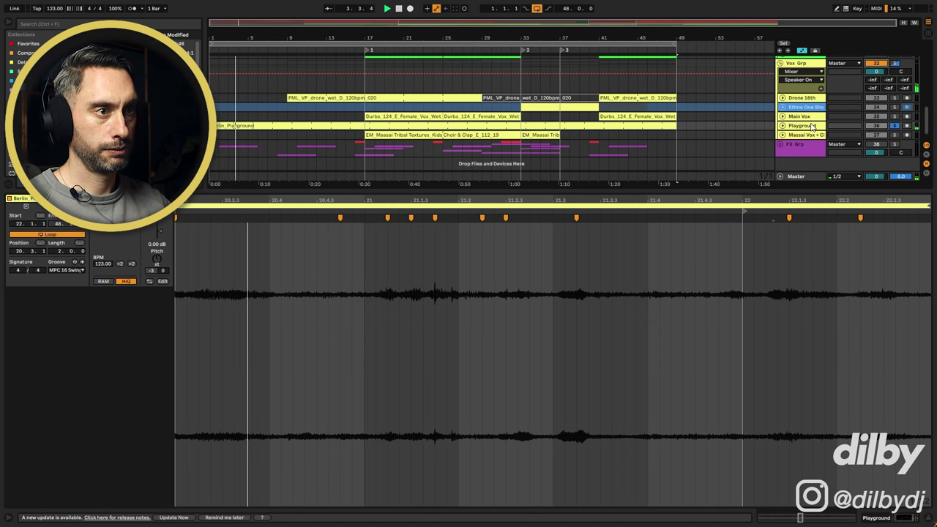
Step: Reset the Berlin_Playground clip's pitch to 0 semitones and audition it from the start
{"action": "double_click", "coordinate": [156, 260]}
{"action": "key", "text": "space"}
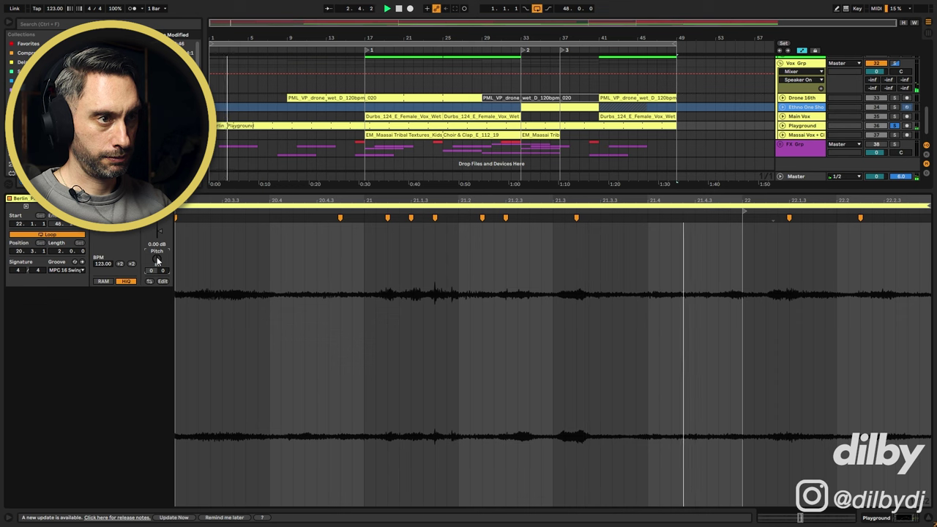
{"action": "key", "text": "space"}
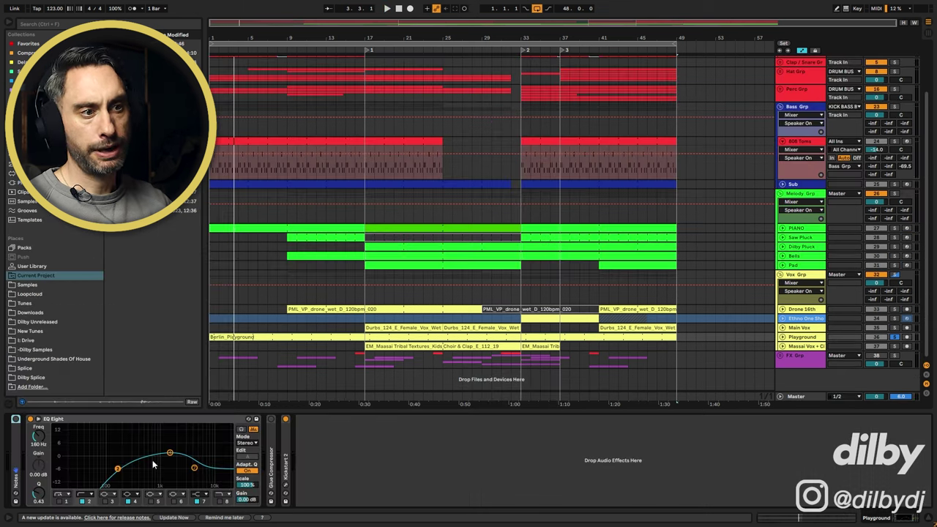
Step: Audition the Playground track with EQ Eight bands 7 and 2 switched off, and switch both bands back on
{"action": "left_click", "coordinate": [198, 501]}
{"action": "key", "text": "space"}
{"action": "left_click", "coordinate": [86, 501]}
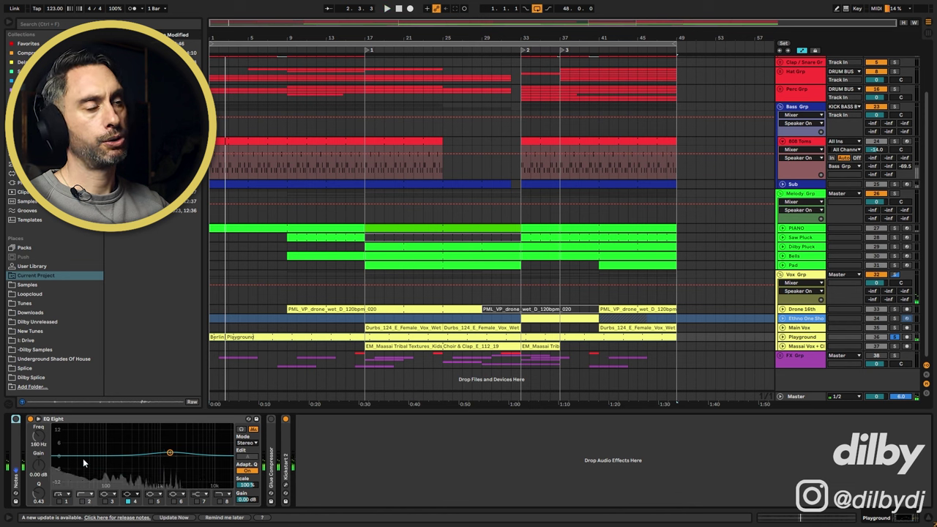
{"action": "key", "text": "space"}
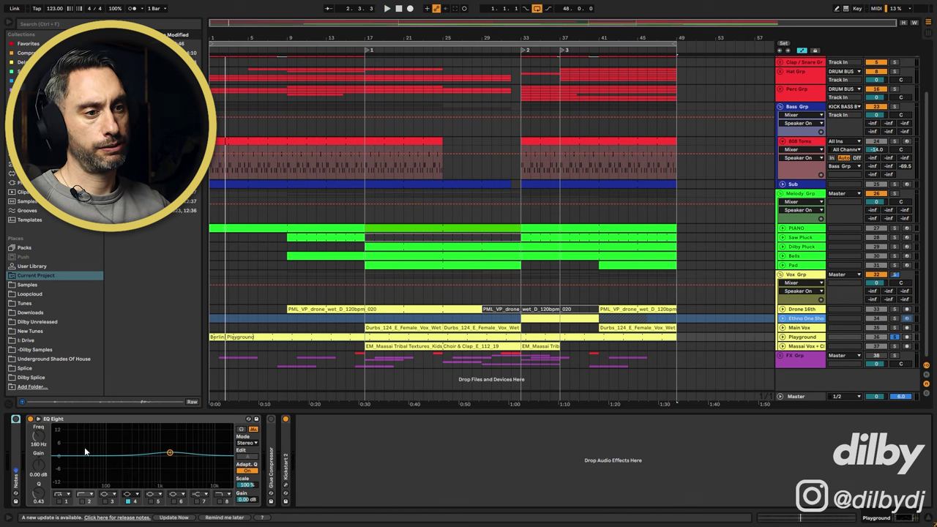
{"action": "left_click", "coordinate": [86, 503]}
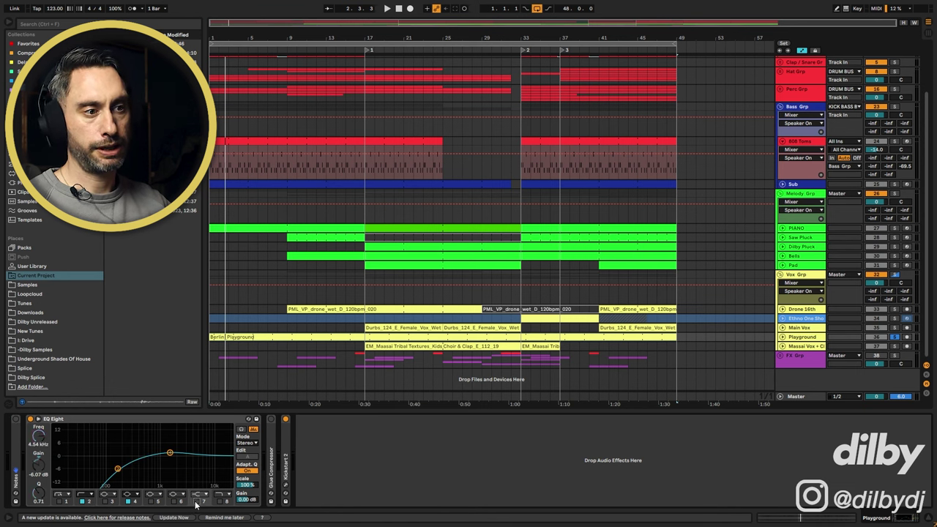
{"action": "left_click", "coordinate": [197, 503]}
Step: Play the arrangement from the start and unsolo the Playground track to hear it in the full mix
{"action": "key", "text": "space"}
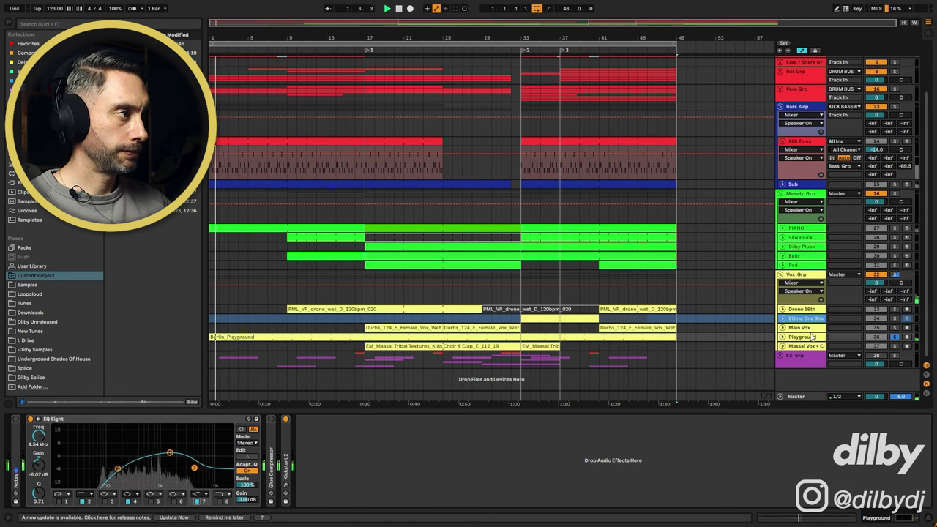
{"action": "left_click", "coordinate": [895, 338]}
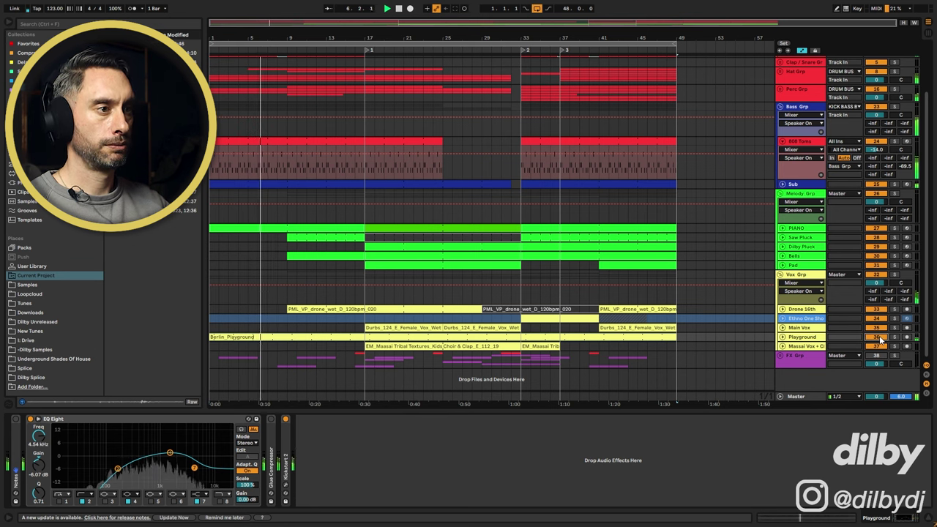
{"action": "key", "text": "space"}
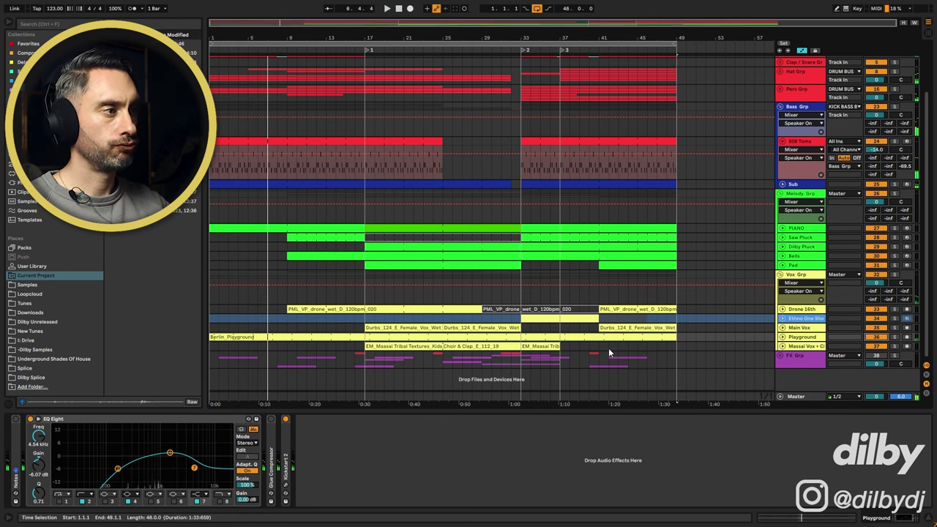
Step: Reveal the first Drone 16th clip's sample in the browser and examine the clip's 1/16 warp, transient loop and envelope settings
{"action": "left_click", "coordinate": [312, 309]}
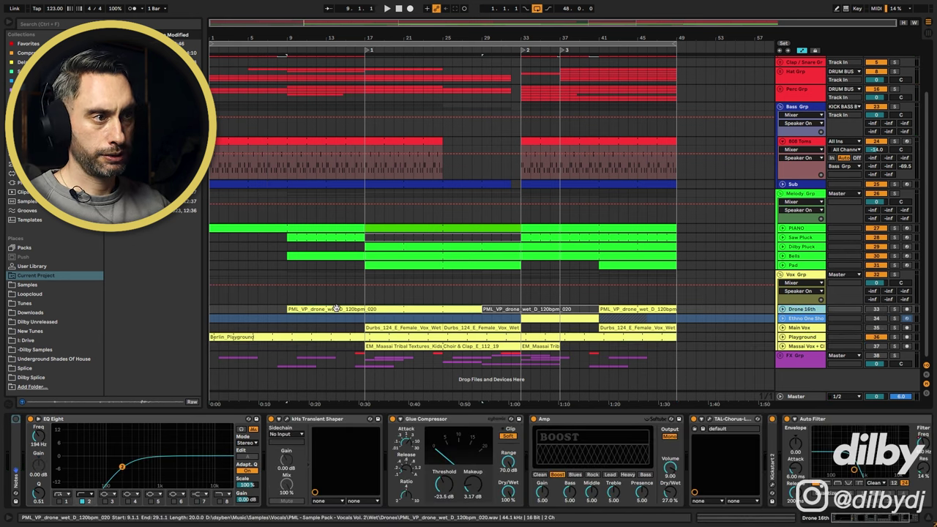
{"action": "right_click", "coordinate": [334, 310]}
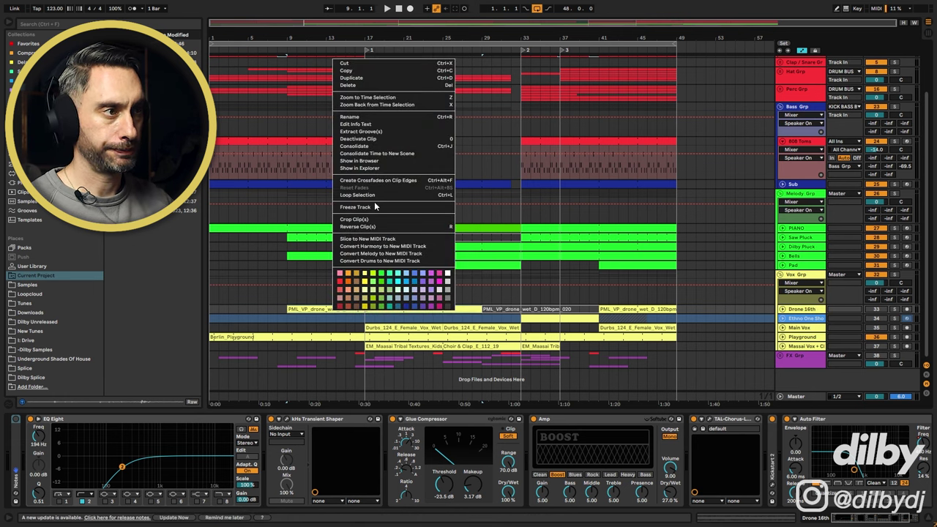
{"action": "left_click", "coordinate": [358, 161]}
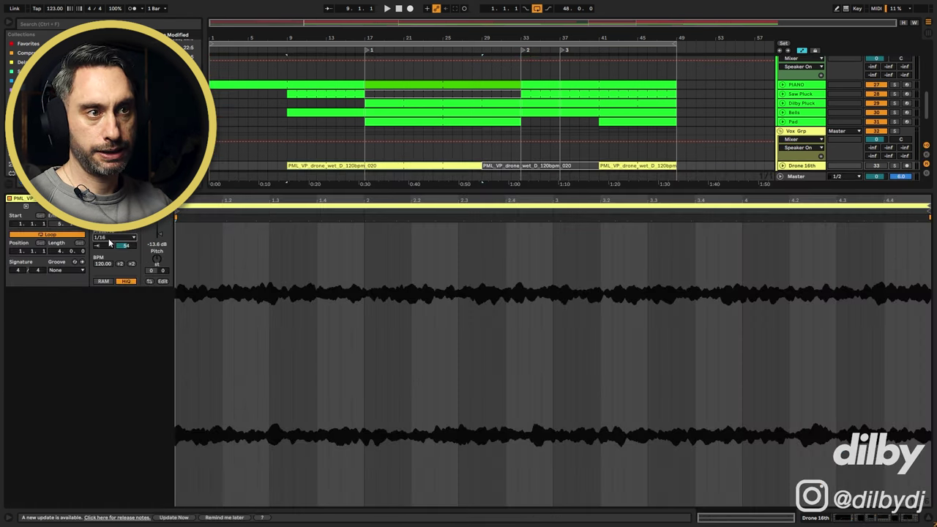
{"action": "left_click", "coordinate": [110, 242]}
{"action": "left_click", "coordinate": [110, 243]}
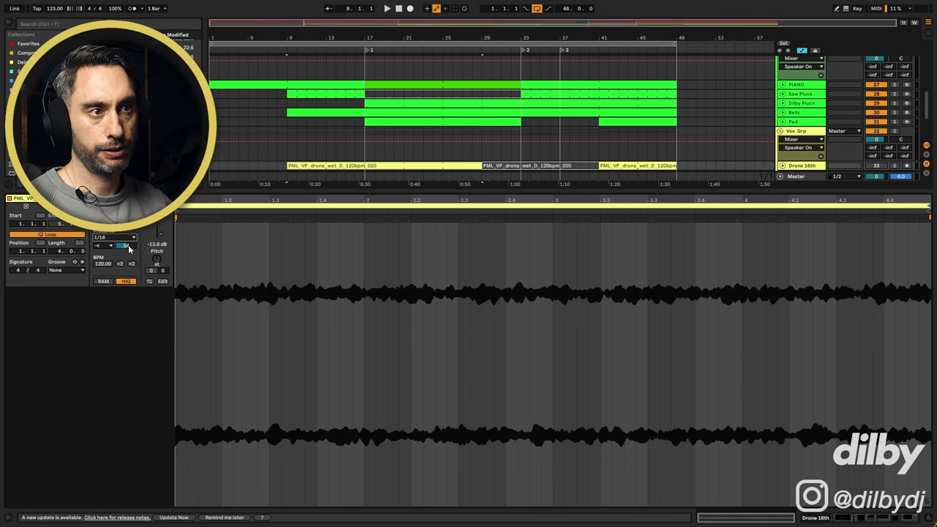
Step: Set the Drone 16th clip's transient envelope to 100 and audition the soloed track from bar 9
{"action": "left_click", "coordinate": [129, 246]}
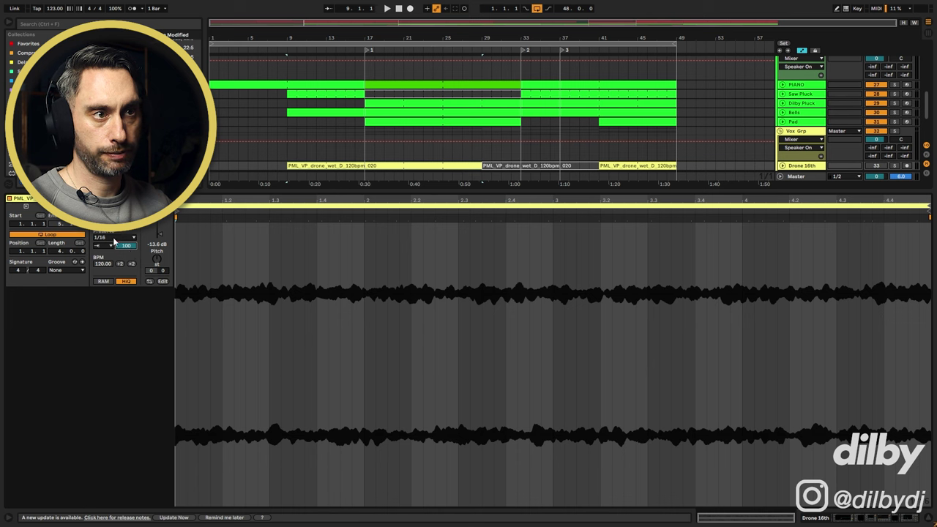
{"action": "key", "text": "space"}
{"action": "key", "text": "space"}
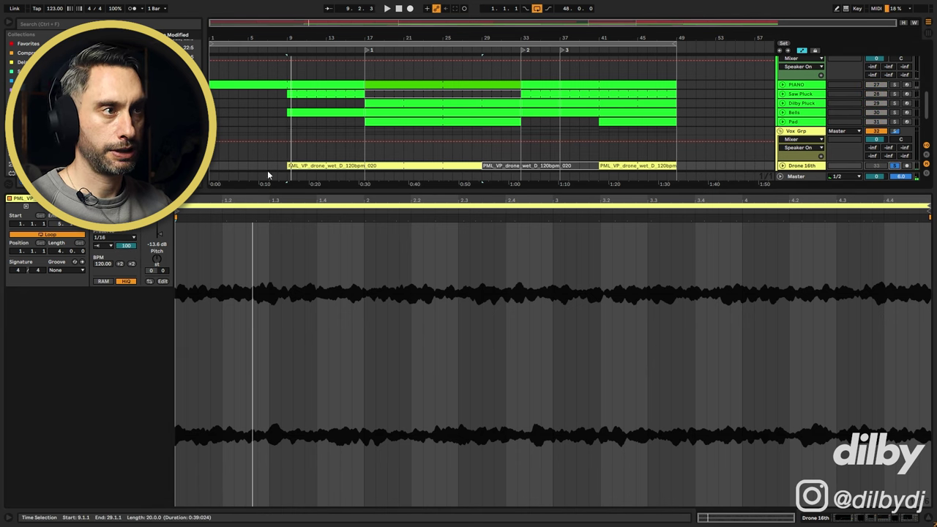
{"action": "key", "text": "space"}
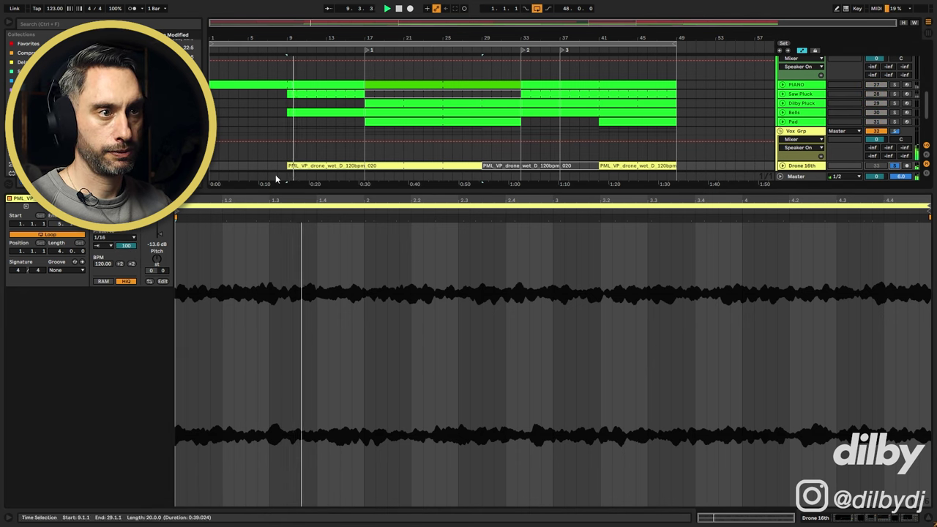
Step: Set the Drone 16th clip's transient envelope to 54, auditioning lower and higher values before returning it to 54
{"action": "left_click", "coordinate": [128, 247]}
{"action": "key", "text": "space"}
{"action": "type", "text": "5"}
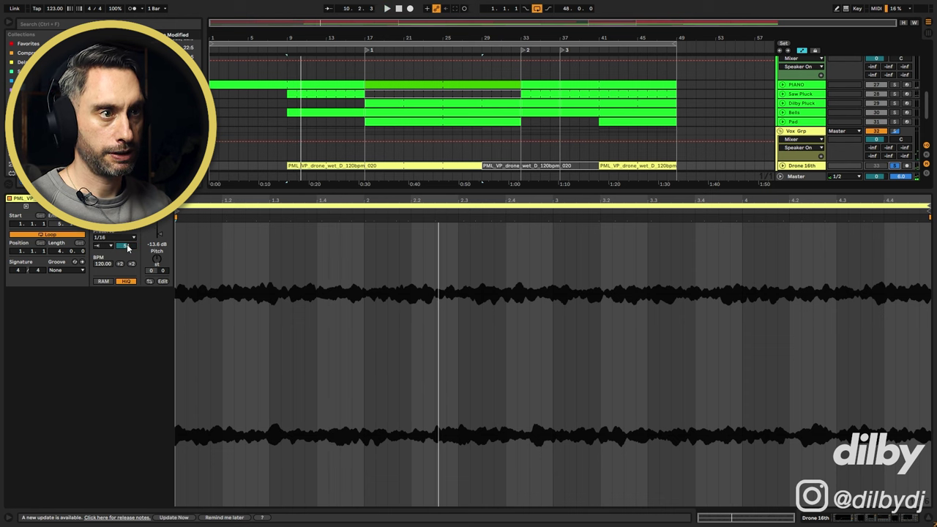
{"action": "type", "text": "4"}
{"action": "key", "text": "space"}
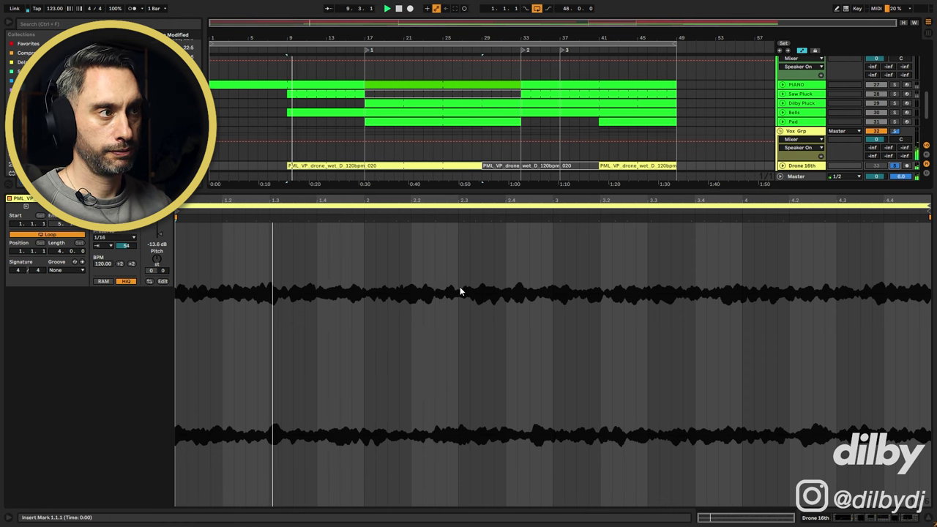
{"action": "left_click_drag", "start_coordinate": [127, 247], "coordinate": [128, 274]}
{"action": "mouse_move", "coordinate": [126, 246]}
{"action": "left_mouse_down"}
{"action": "mouse_move", "coordinate": [126, 208]}
{"action": "mouse_move", "coordinate": [132, 241]}
{"action": "left_mouse_up"}
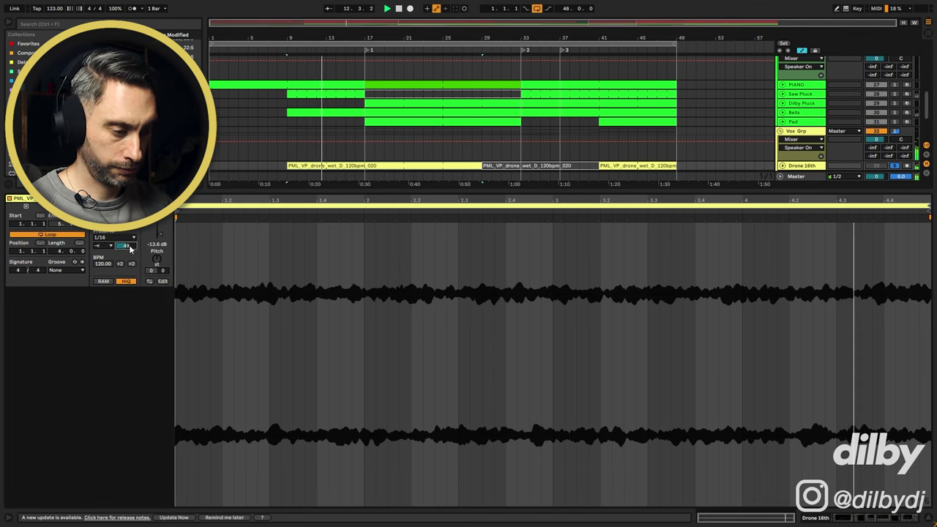
{"action": "key", "text": "space"}
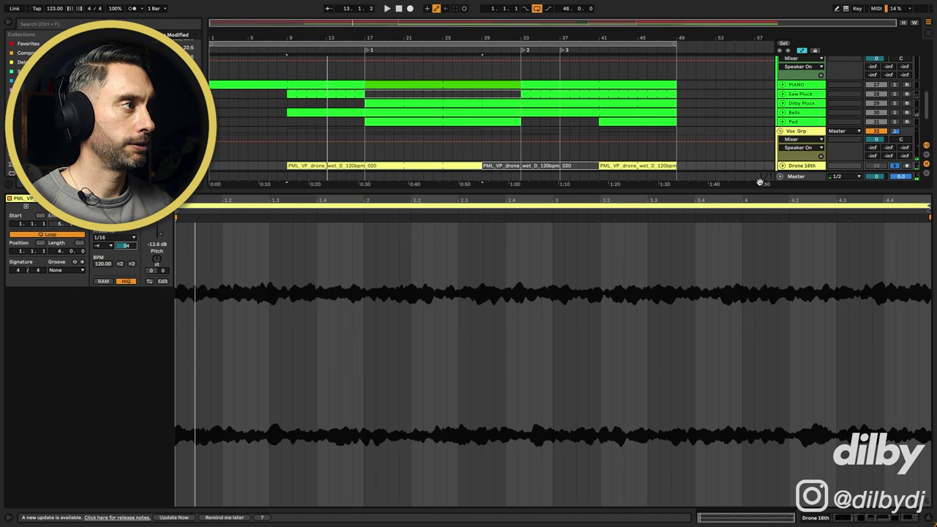
Step: Show the Drone 16th track's devices and open its Transient Shaper plugin window, moving it over the arrangement
{"action": "left_click", "coordinate": [813, 169]}
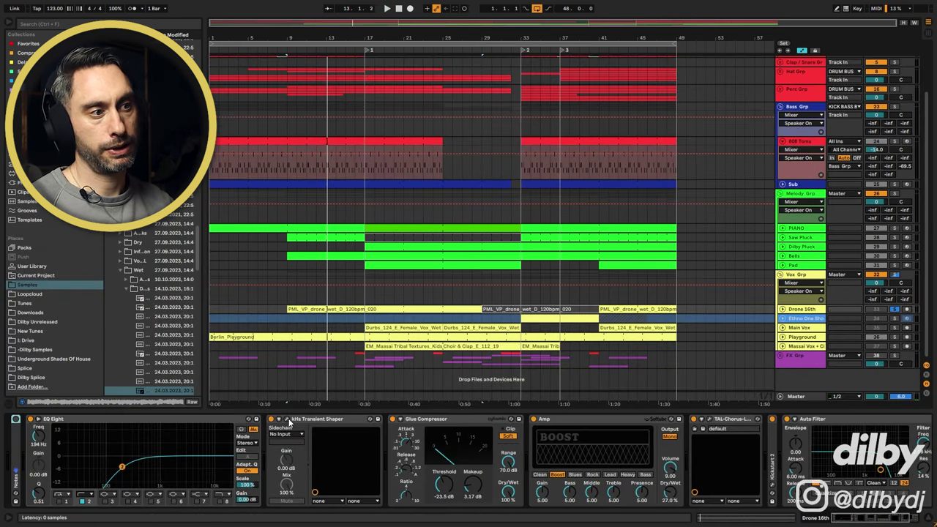
{"action": "left_click", "coordinate": [287, 419]}
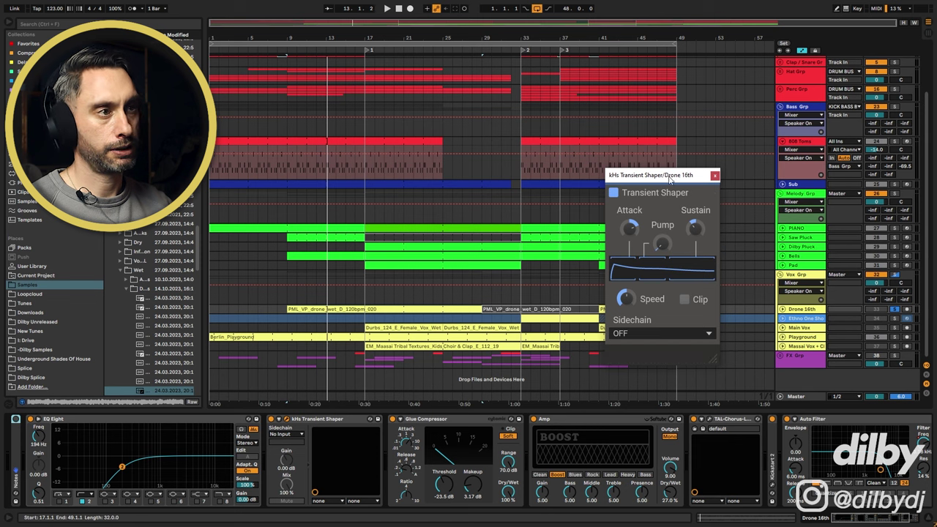
{"action": "left_click_drag", "start_coordinate": [668, 180], "coordinate": [585, 172]}
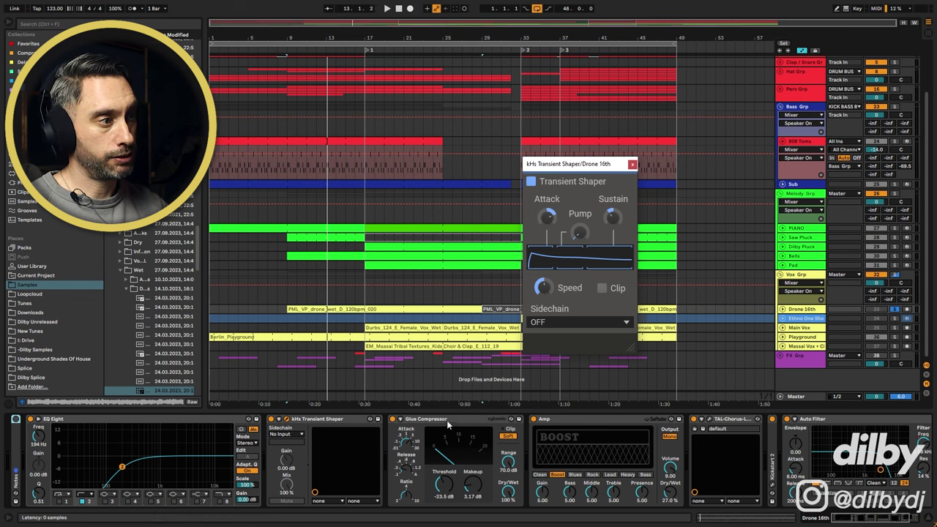
Step: Audition the Drone 16th track with Amp switched off and back on, and open its TAL-Chorus-LX window during the comparison
{"action": "left_click", "coordinate": [534, 420]}
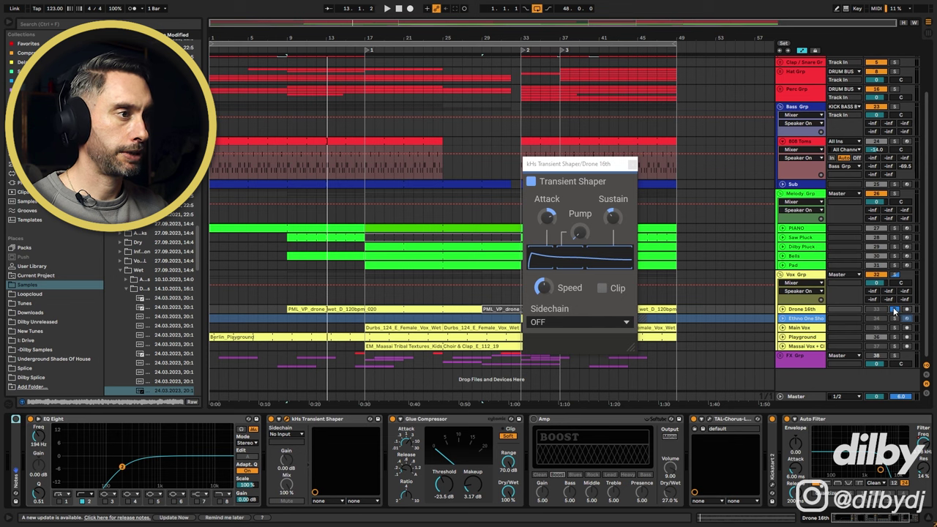
{"action": "key", "text": "space"}
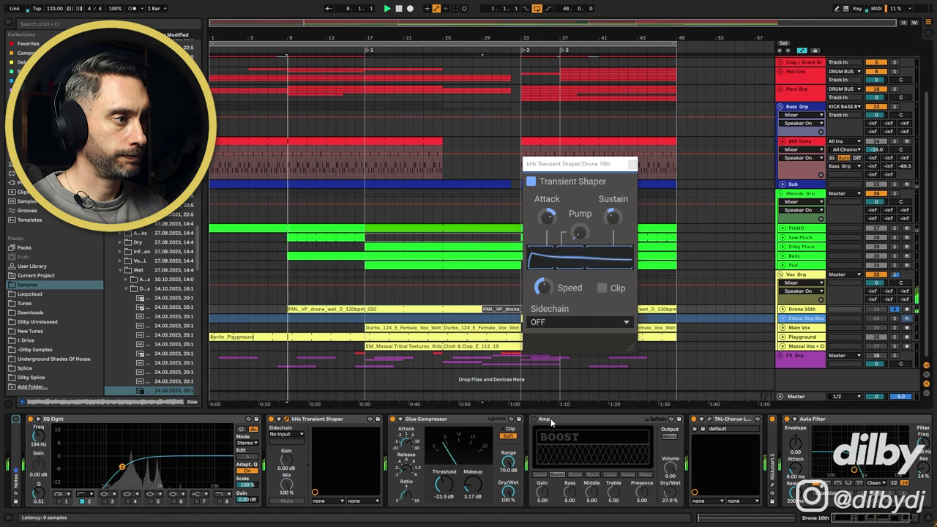
{"action": "left_click", "coordinate": [535, 420]}
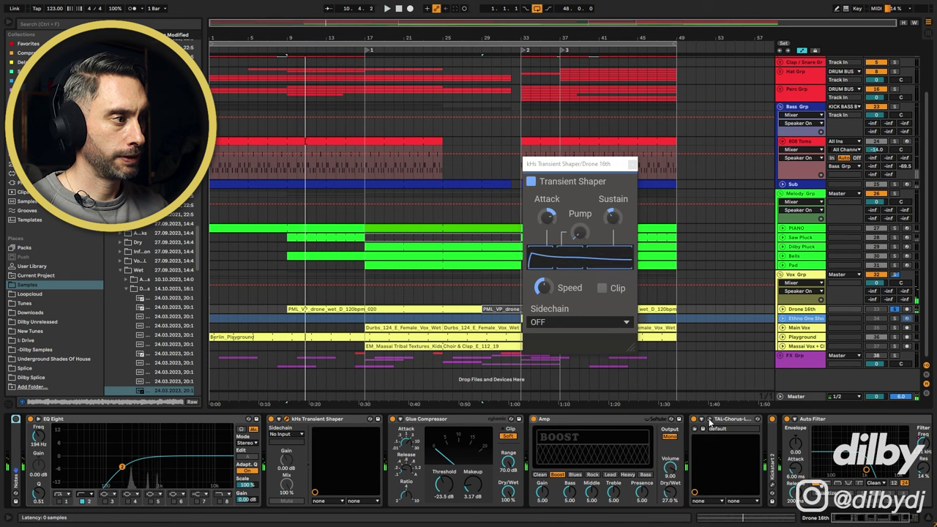
{"action": "left_click", "coordinate": [701, 421]}
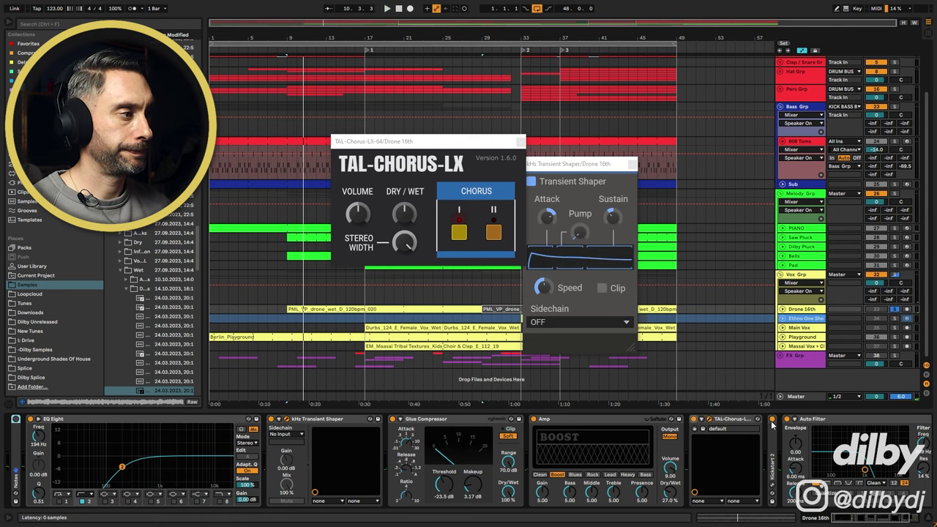
{"action": "key", "text": "space"}
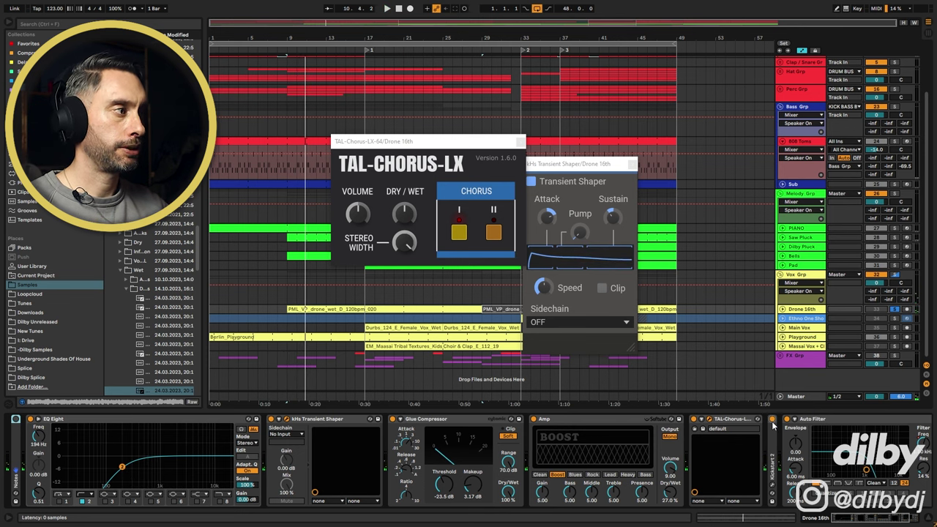
Step: Unfold the Drone 16th track and audition it from bar 16 with Auto Filter switched off and on, showing its Frequency automation
{"action": "left_click", "coordinate": [886, 521]}
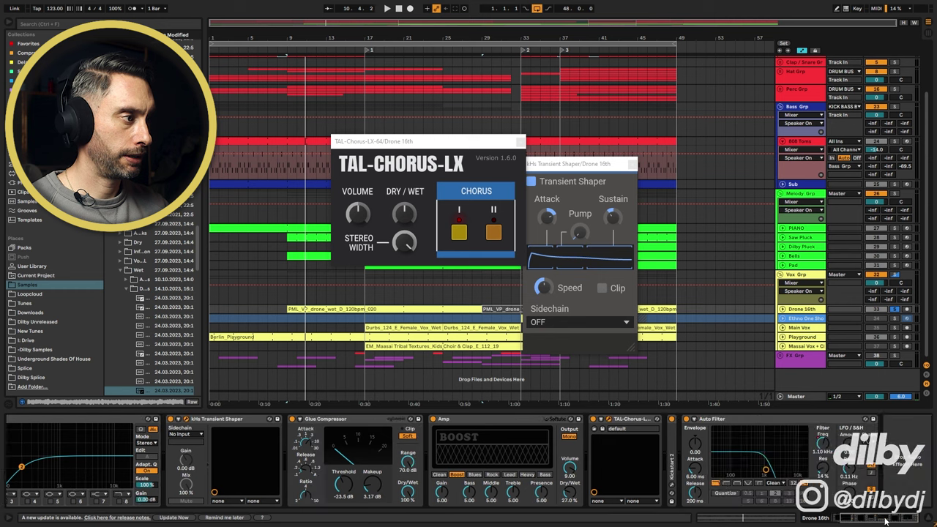
{"action": "left_click", "coordinate": [781, 309]}
{"action": "left_click", "coordinate": [354, 328]}
{"action": "key", "text": "space"}
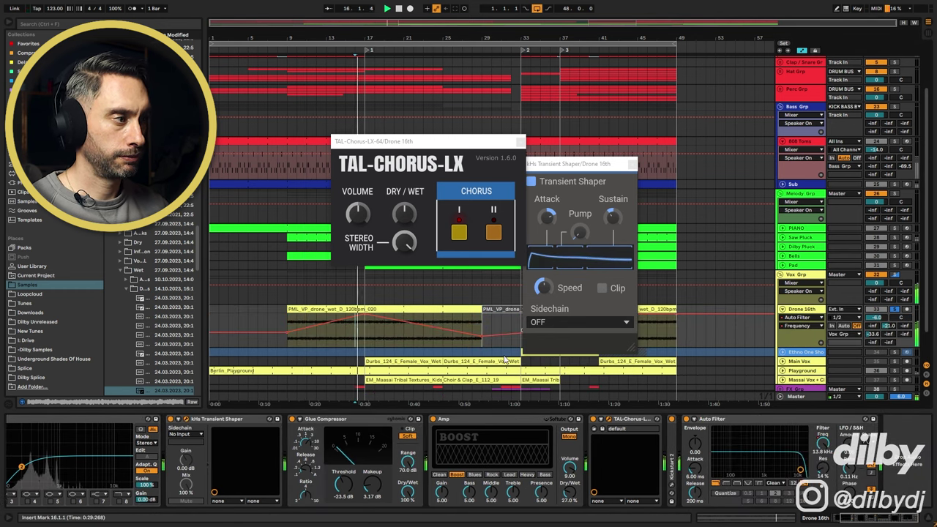
{"action": "left_click", "coordinate": [686, 419]}
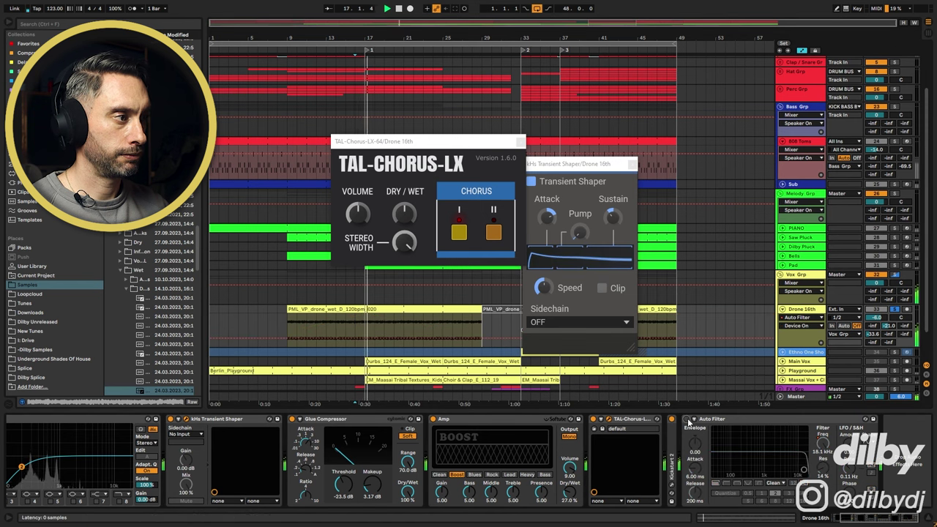
{"action": "left_click", "coordinate": [686, 420]}
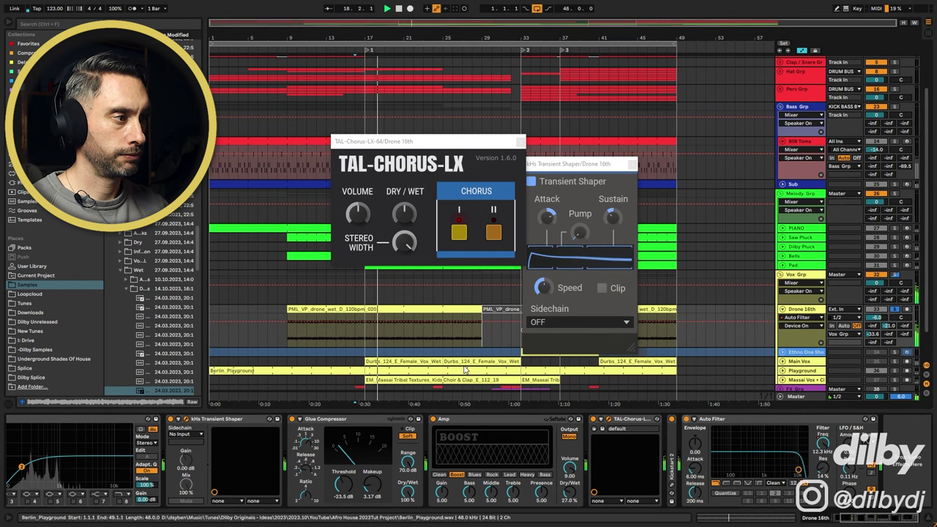
{"action": "left_click", "coordinate": [815, 452]}
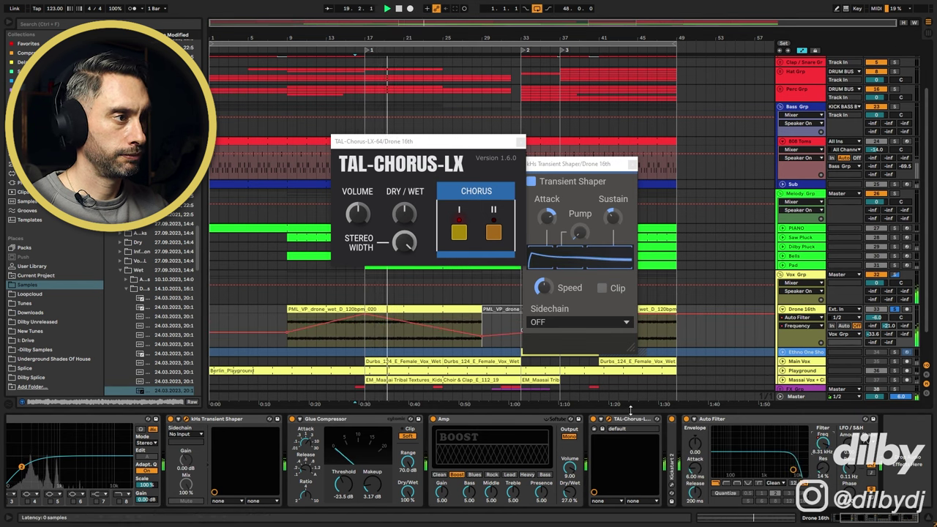
Step: Stop playback and close the Transient Shaper and TAL-Chorus-LX plugin windows
{"action": "key", "text": "space"}
{"action": "left_click", "coordinate": [633, 164]}
{"action": "left_click", "coordinate": [521, 143]}
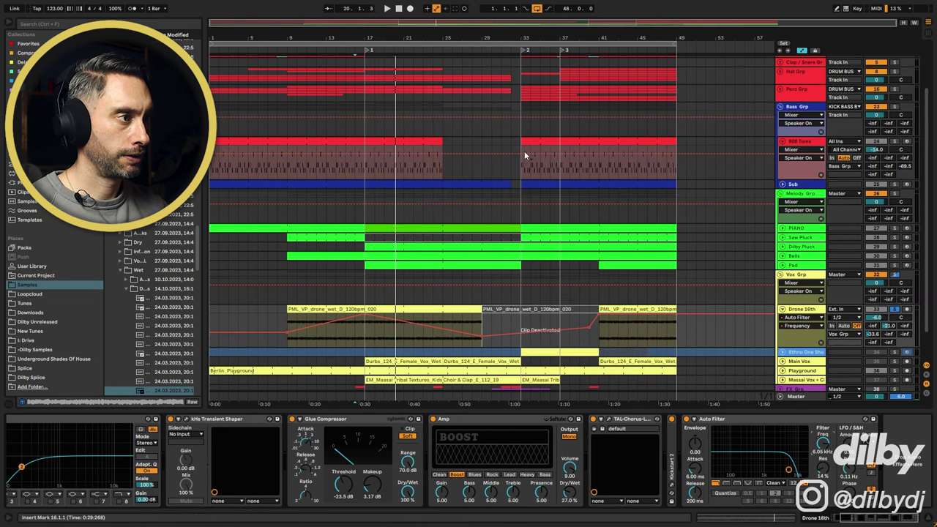
Step: Unsolo the Drone 16th track and play its last clip from bar 41 in the full mix, toggling the track's mute
{"action": "left_click", "coordinate": [607, 309]}
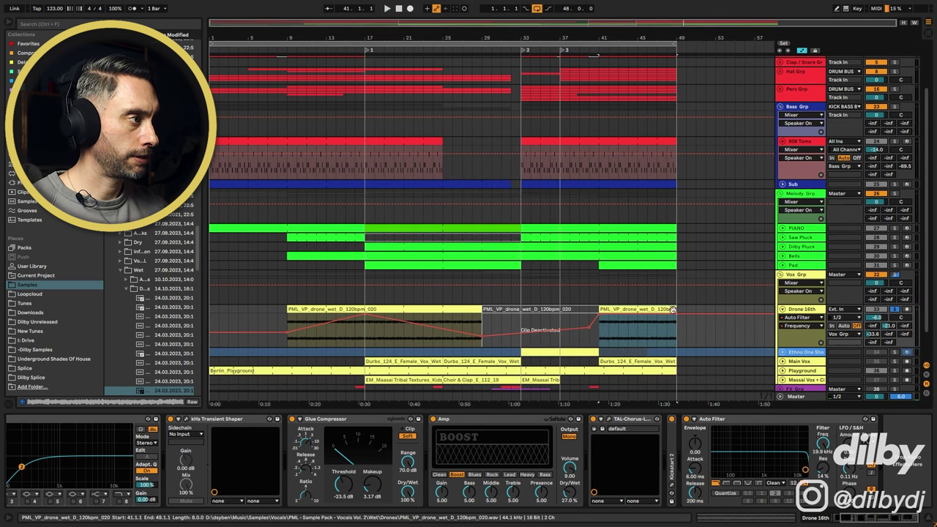
{"action": "left_click", "coordinate": [894, 311]}
{"action": "key", "text": "space"}
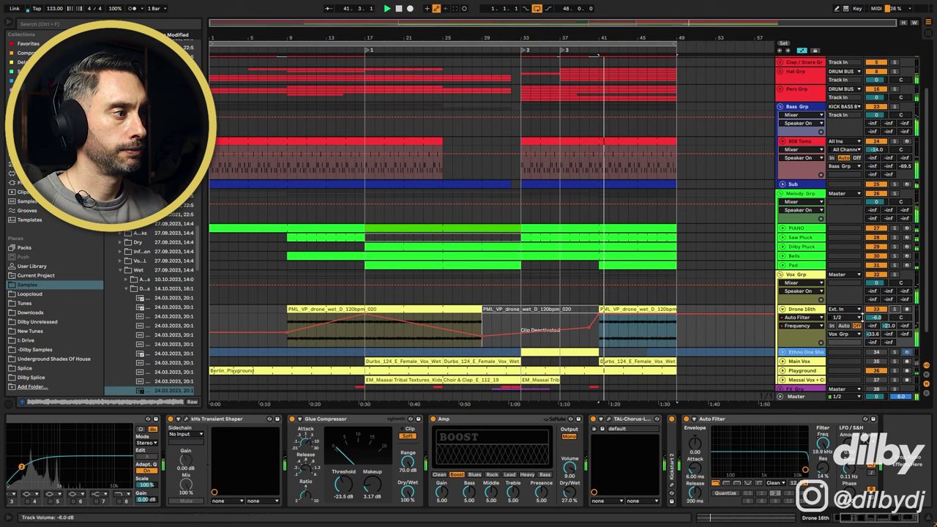
{"action": "left_click", "coordinate": [877, 311]}
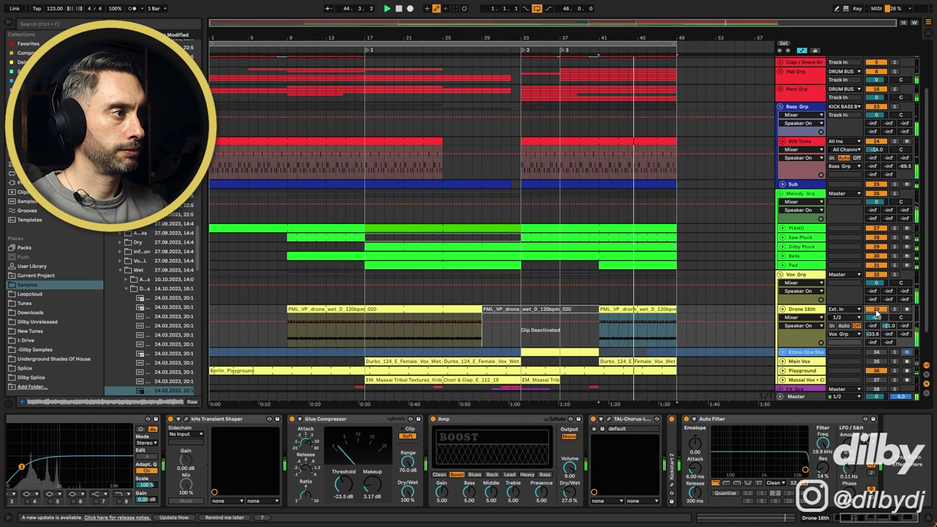
{"action": "key", "text": "space"}
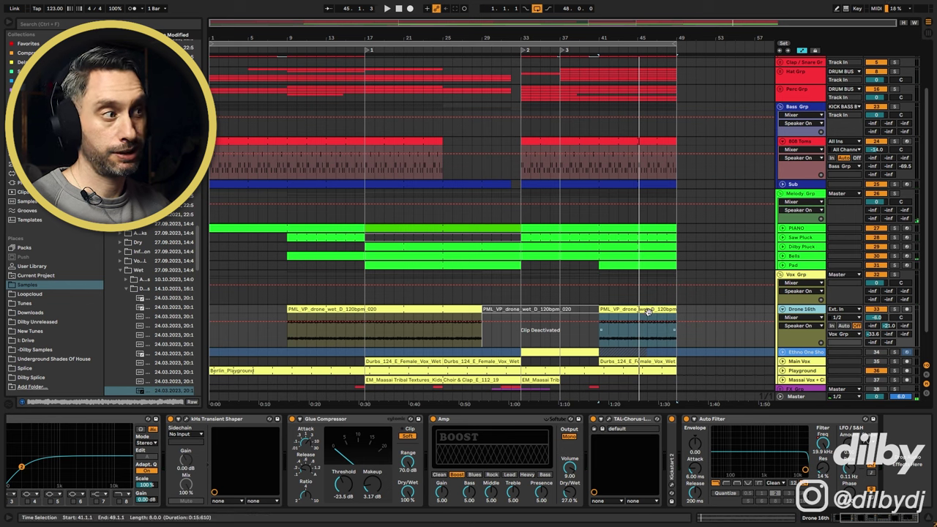
{"action": "left_click", "coordinate": [622, 309]}
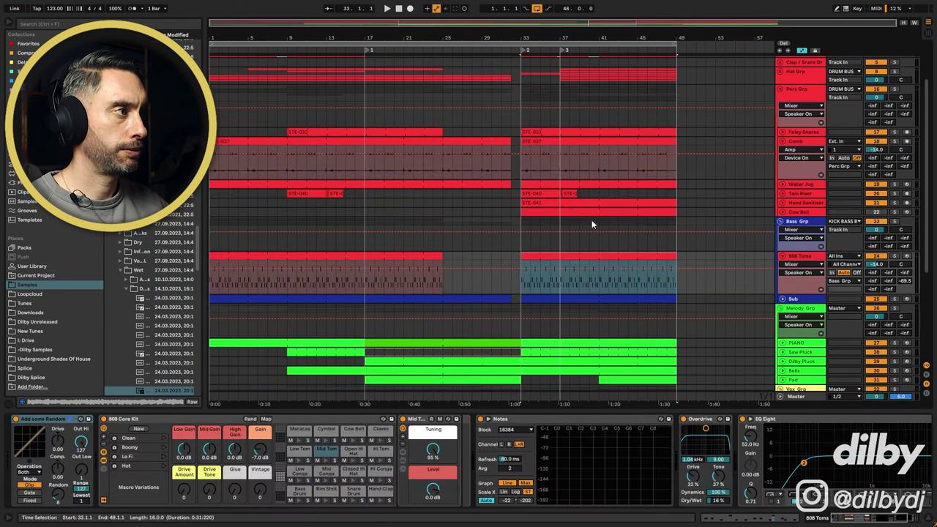
Step: View the Cow Bell track's devices, unfold the Ethno One Shot track and select its bar 33 clip to examine its sampler chain
{"action": "left_click", "coordinate": [596, 212]}
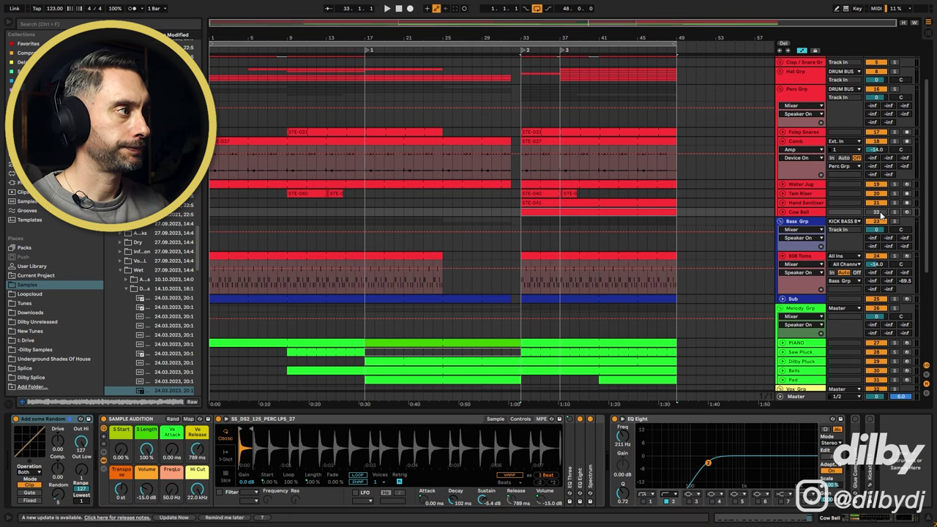
{"action": "scroll", "coordinate": [827, 293], "scroll_direction": "down", "scroll_amount": 5}
{"action": "left_click", "coordinate": [777, 323]}
{"action": "left_click", "coordinate": [782, 320]}
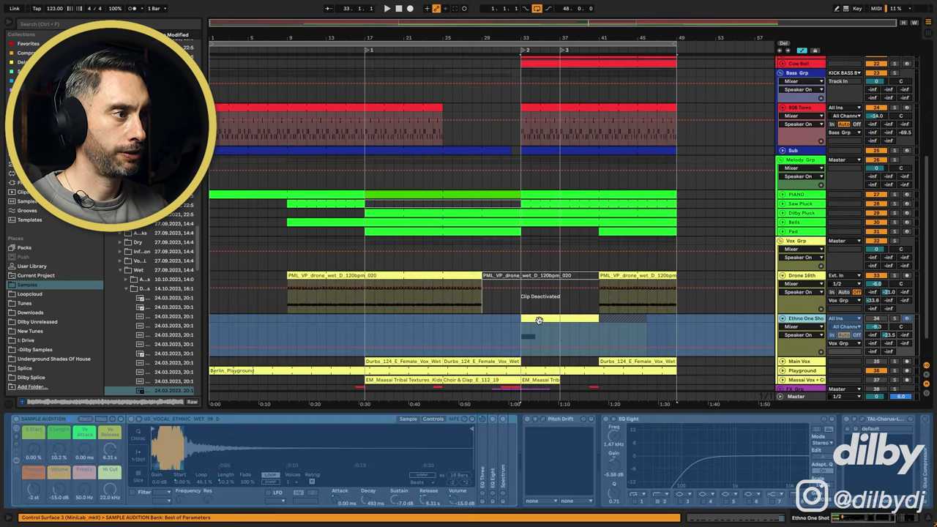
{"action": "left_click", "coordinate": [539, 320]}
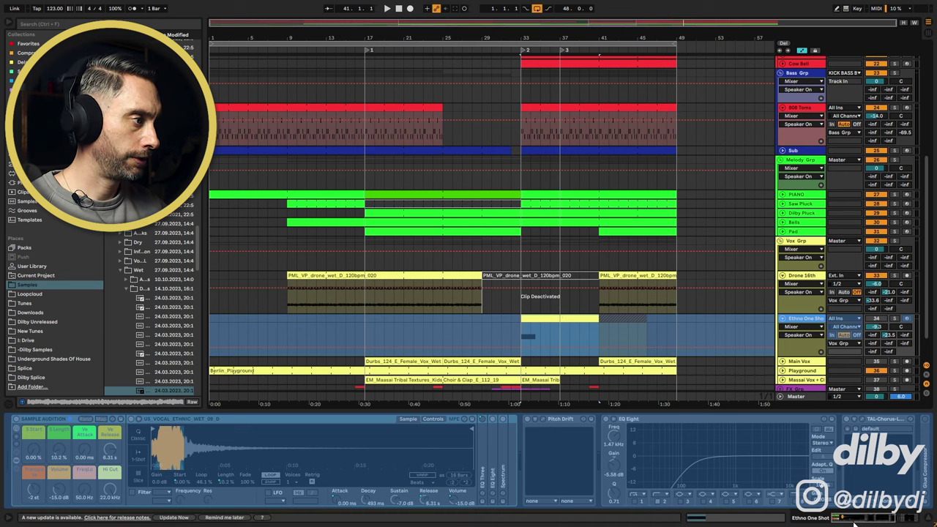
{"action": "mouse_move", "coordinate": [862, 518]}
{"action": "left_mouse_down"}
{"action": "mouse_move", "coordinate": [891, 519]}
{"action": "mouse_move", "coordinate": [868, 520]}
{"action": "left_mouse_up"}
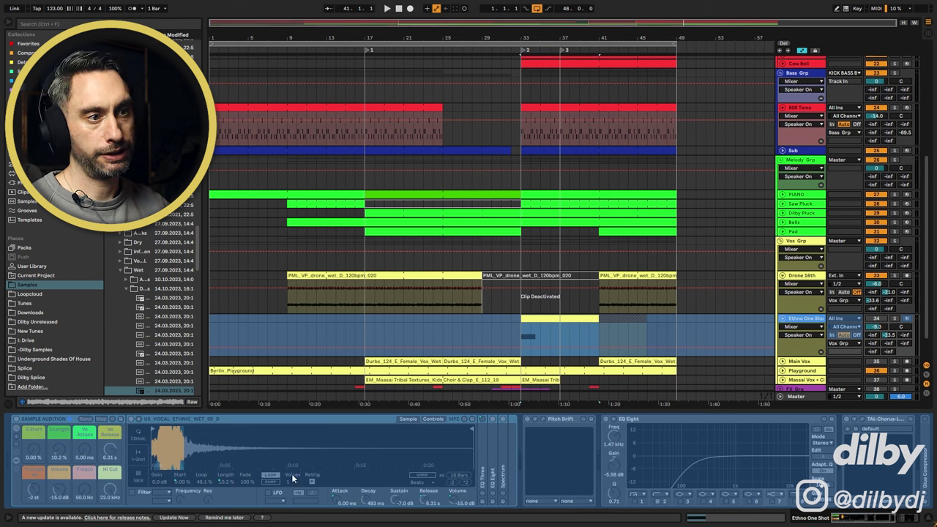
Step: Solo the Ethno One Shot track, audition its clip from bar 33 and examine the device chain through to Echo
{"action": "left_click", "coordinate": [895, 319]}
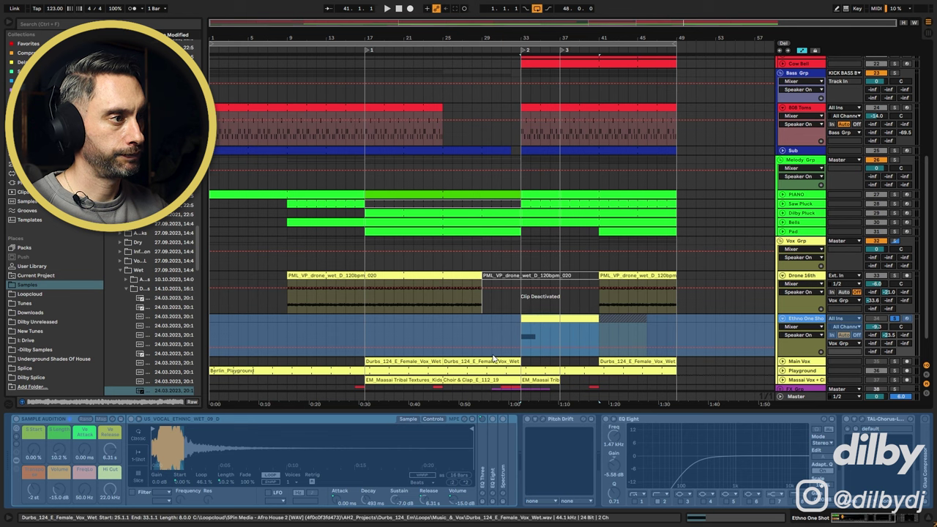
{"action": "key", "text": "space"}
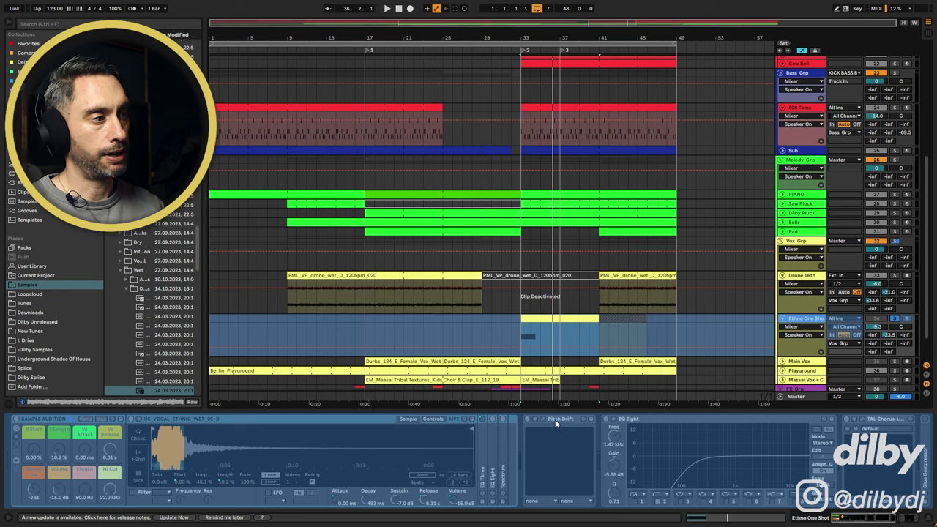
{"action": "scroll", "coordinate": [555, 420], "scroll_direction": "right", "scroll_amount": 5}
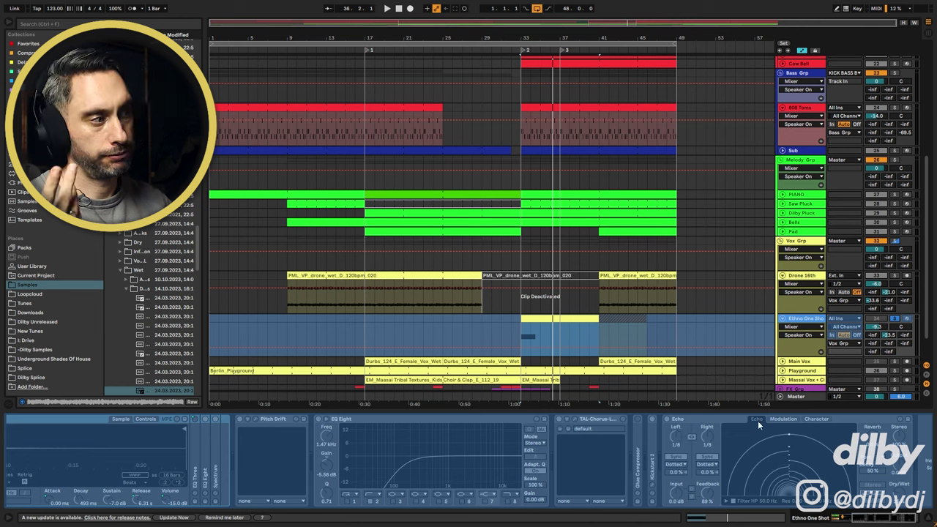
Step: Fold the Ethno One Shot track, place the playback start at bar 33 and show the Main Vox track's devices
{"action": "left_click", "coordinate": [782, 319]}
{"action": "left_click", "coordinate": [555, 316]}
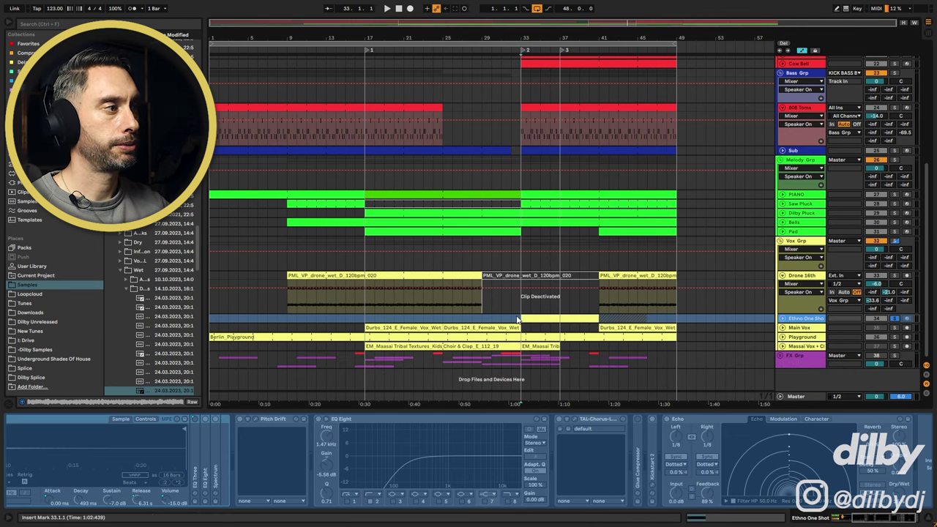
{"action": "left_click", "coordinate": [793, 327]}
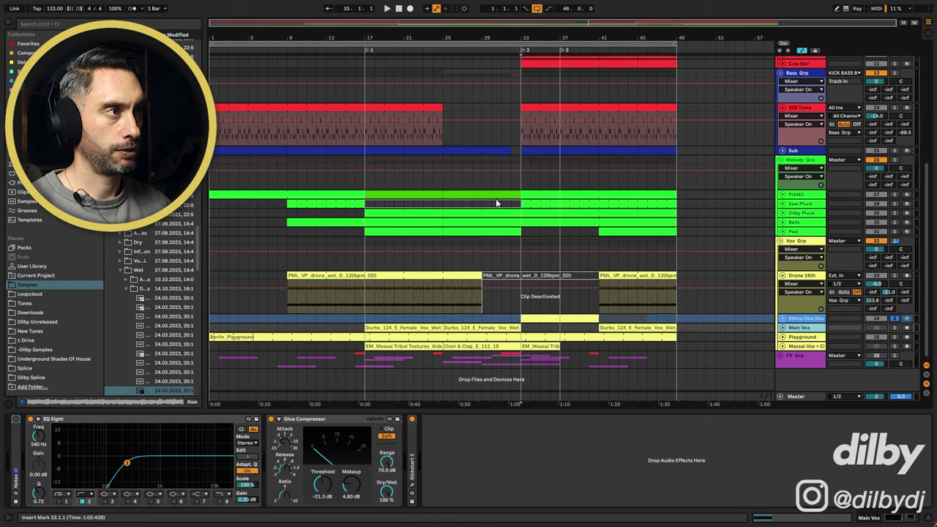
Step: Unsolo the Ethno One Shot track and play the full mix from bar 31
{"action": "left_click", "coordinate": [505, 84]}
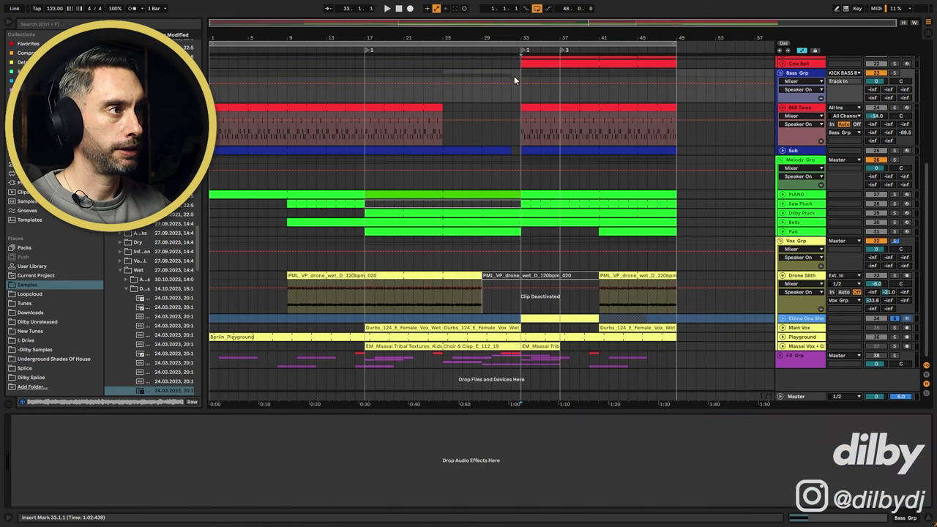
{"action": "left_click_drag", "start_coordinate": [514, 75], "coordinate": [587, 85]}
{"action": "scroll", "coordinate": [555, 122], "scroll_direction": "up", "scroll_amount": 3}
{"action": "scroll", "coordinate": [554, 169], "scroll_direction": "up", "scroll_amount": 5}
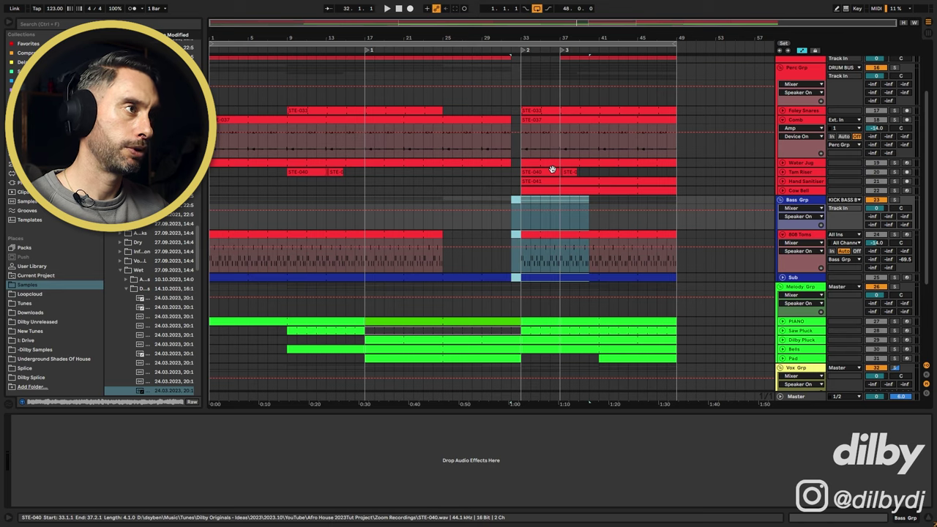
{"action": "left_click", "coordinate": [498, 114]}
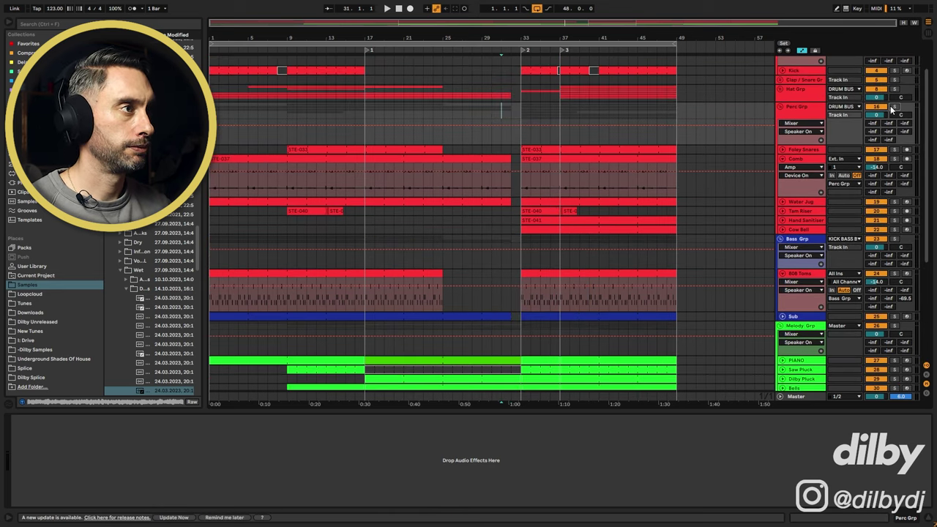
{"action": "key", "text": "space"}
{"action": "scroll", "coordinate": [586, 268], "scroll_direction": "down", "scroll_amount": 8}
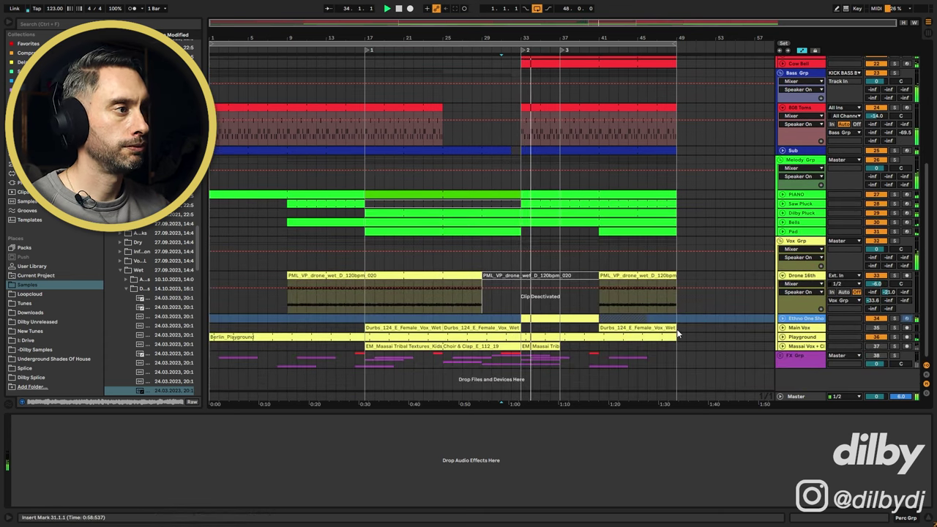
Step: Unfold the Main Vox track and audition its first clip soloed from bar 17
{"action": "left_click", "coordinate": [816, 328]}
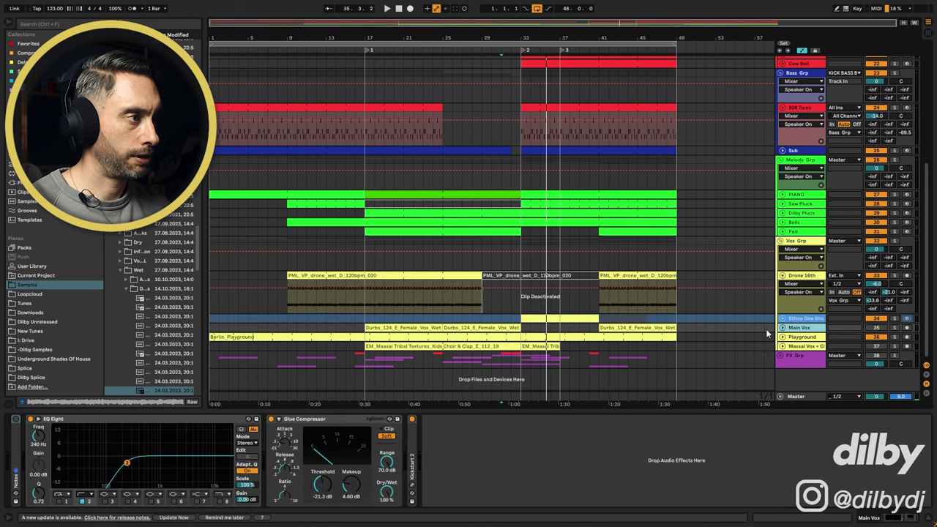
{"action": "left_click", "coordinate": [783, 328]}
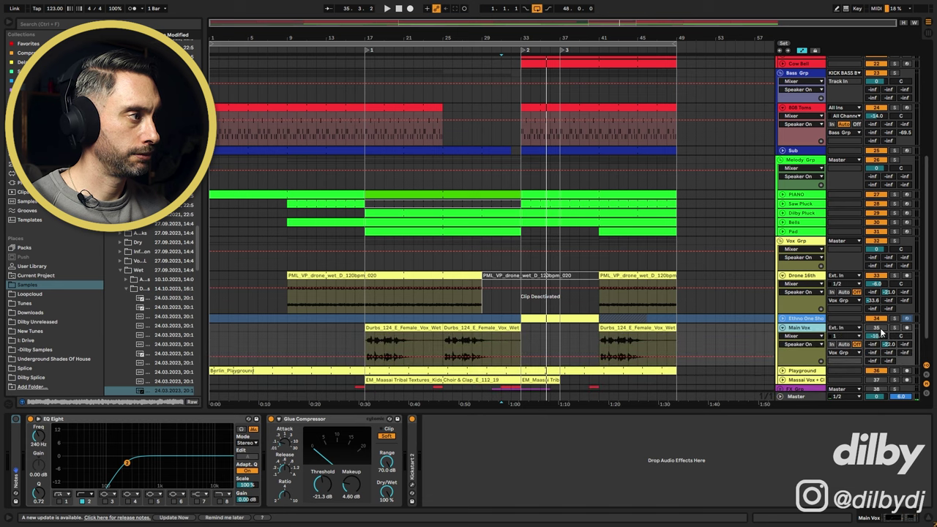
{"action": "left_click", "coordinate": [423, 340]}
{"action": "double_click", "coordinate": [422, 338]}
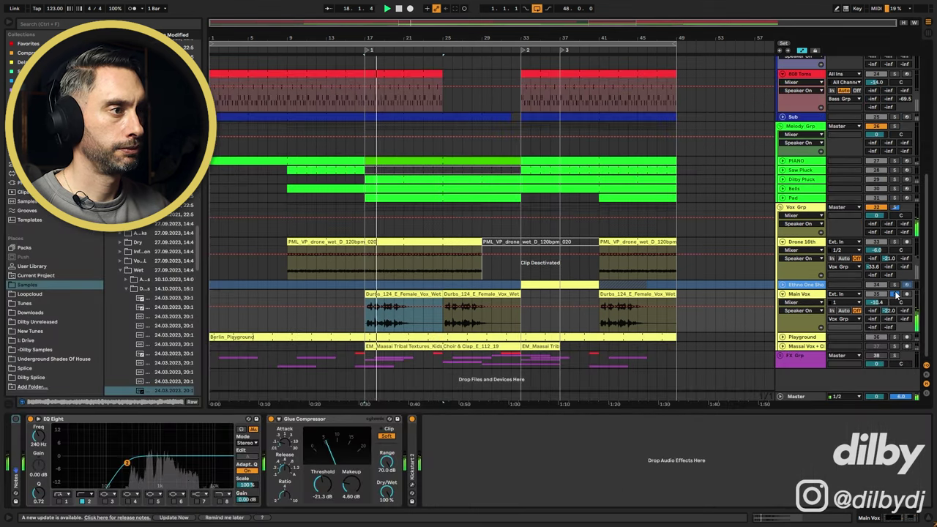
Step: Examine the waveform and device chain of the bar 17 Main Vox clip, and hear it soloed and in the full mix
{"action": "double_click", "coordinate": [415, 297]}
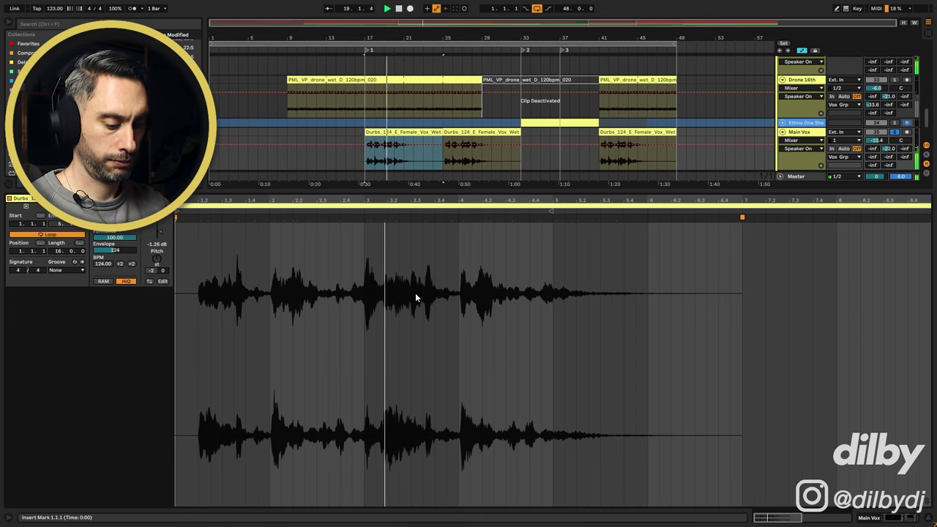
{"action": "key", "text": "shift+Tab"}
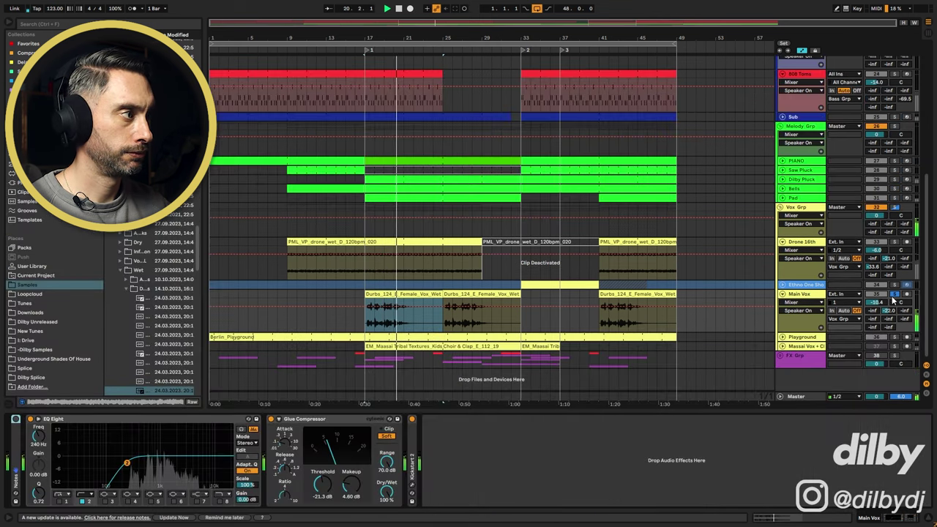
{"action": "key", "text": "space"}
{"action": "key", "text": "space"}
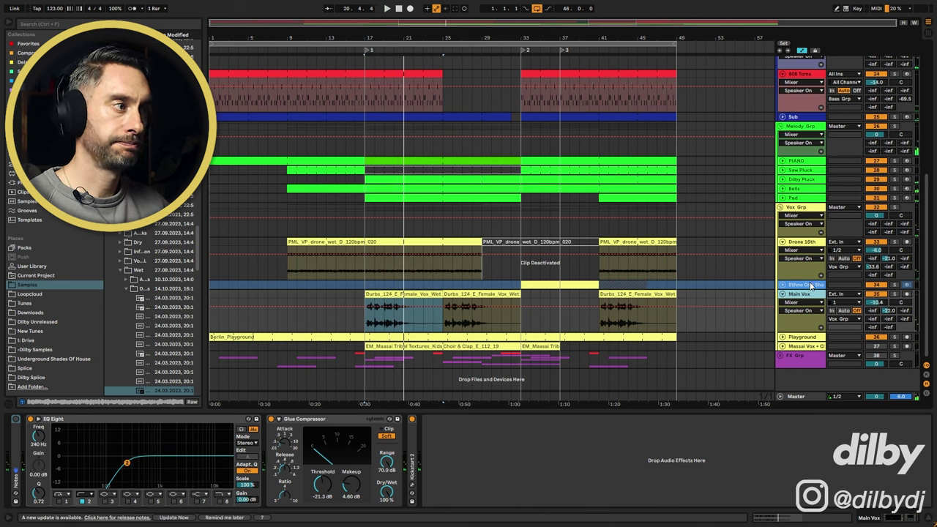
Step: Unfold the Playground track and point out the Main Vox clips at bars 25 and 41
{"action": "left_click", "coordinate": [801, 337]}
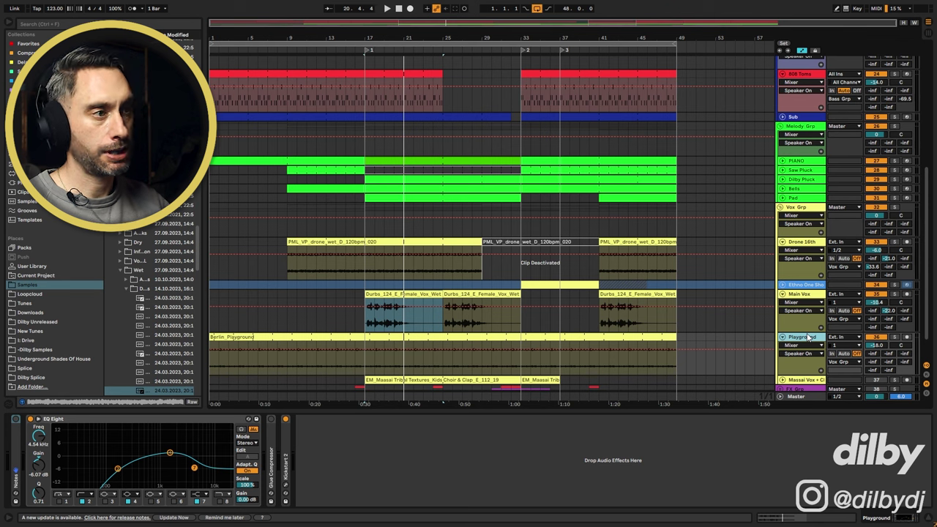
{"action": "left_click", "coordinate": [479, 293]}
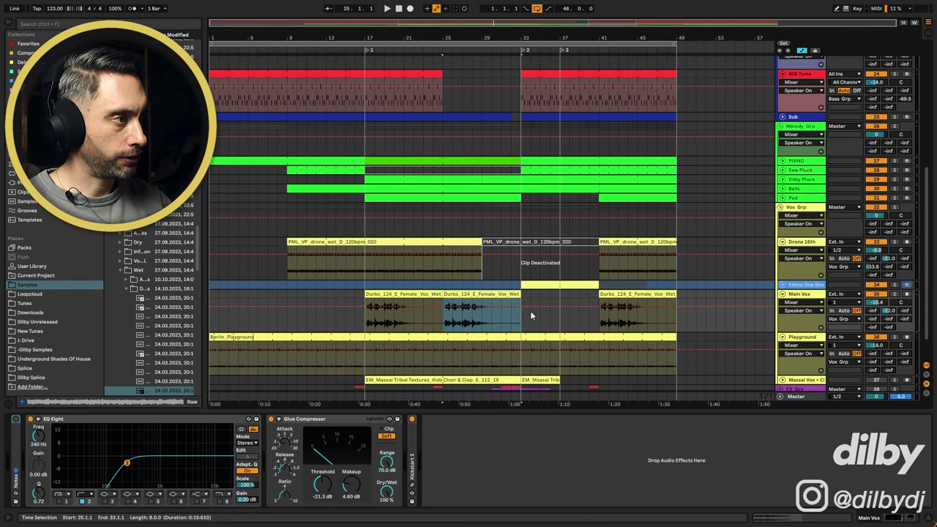
{"action": "left_click", "coordinate": [659, 295]}
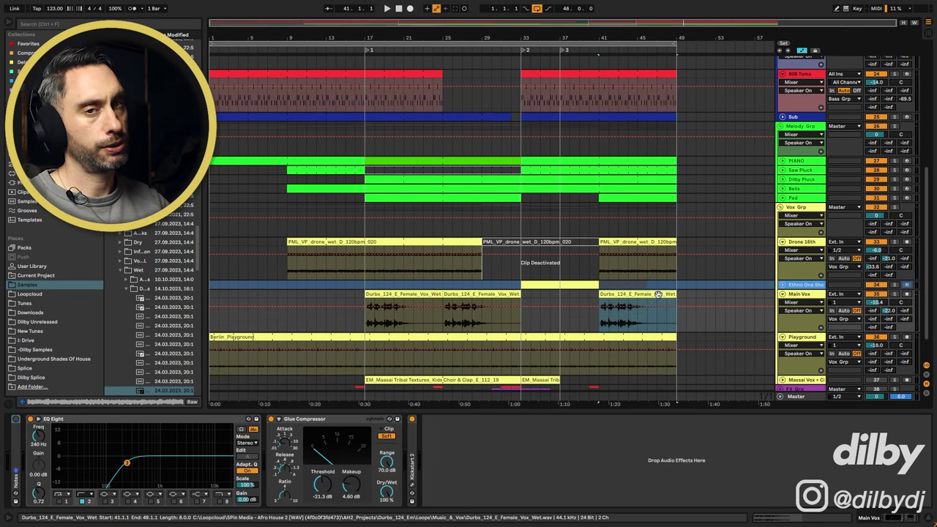
{"action": "left_click", "coordinate": [467, 294]}
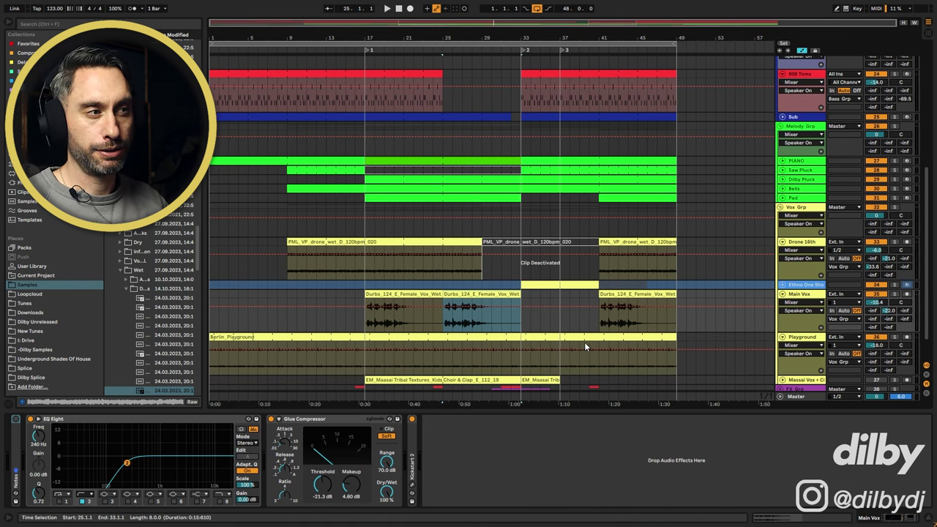
{"action": "left_click", "coordinate": [643, 294]}
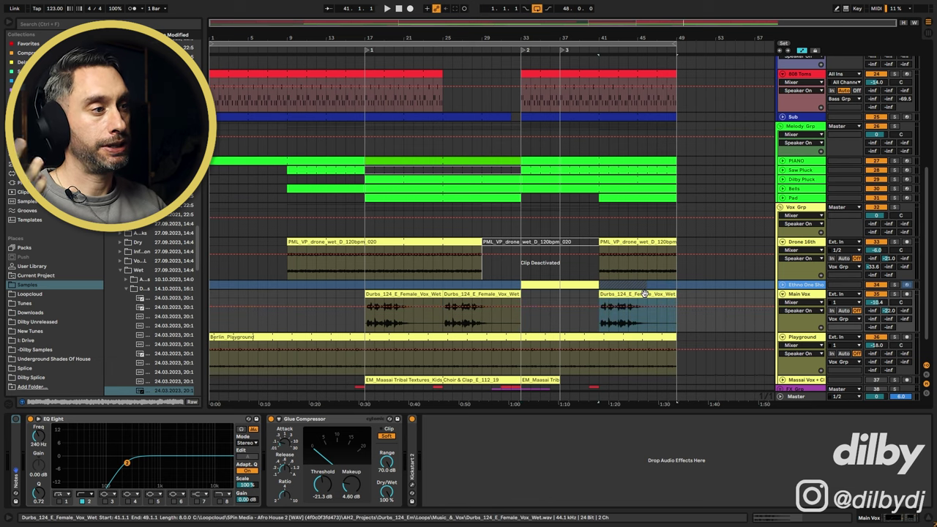
Step: Open the Massai Vox + Claps clip at bar 17, unfold the track and audition it soloed
{"action": "double_click", "coordinate": [438, 380]}
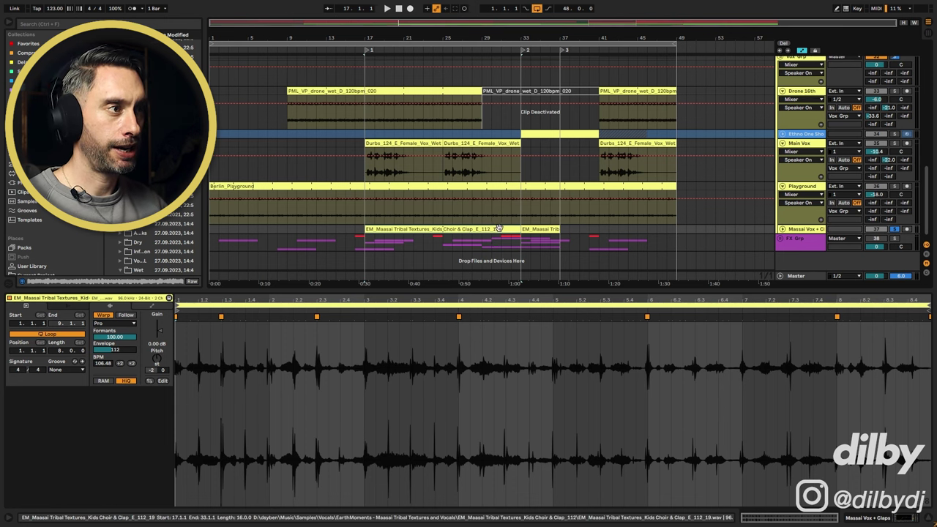
{"action": "left_click", "coordinate": [782, 230]}
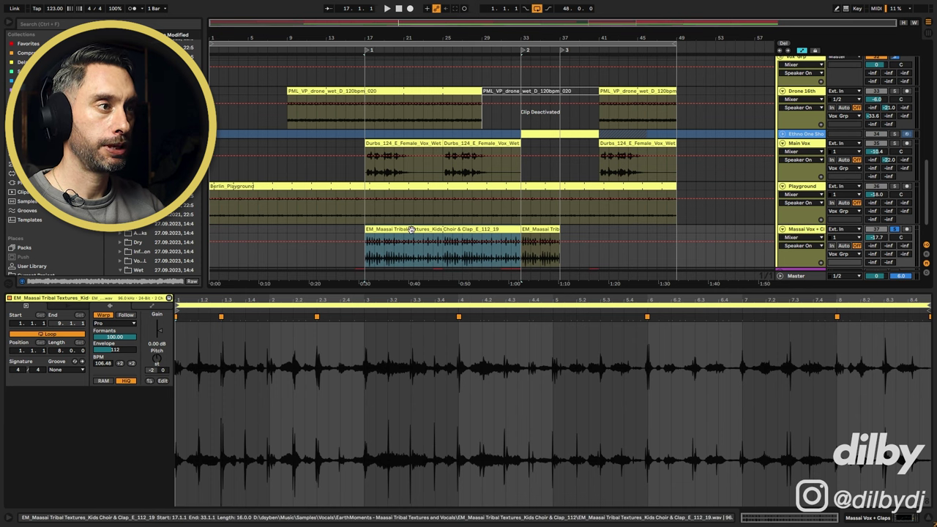
{"action": "scroll", "coordinate": [439, 192], "scroll_direction": "down", "scroll_amount": 2}
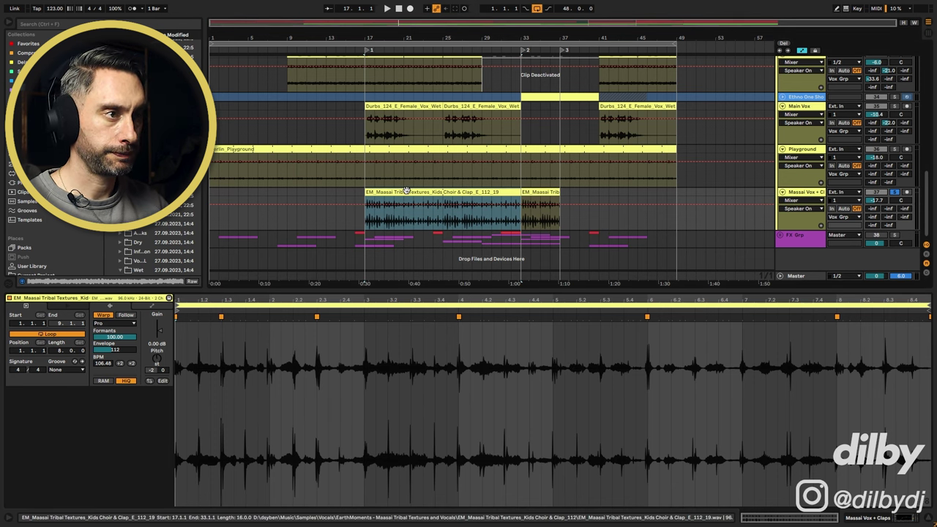
{"action": "key", "text": "space"}
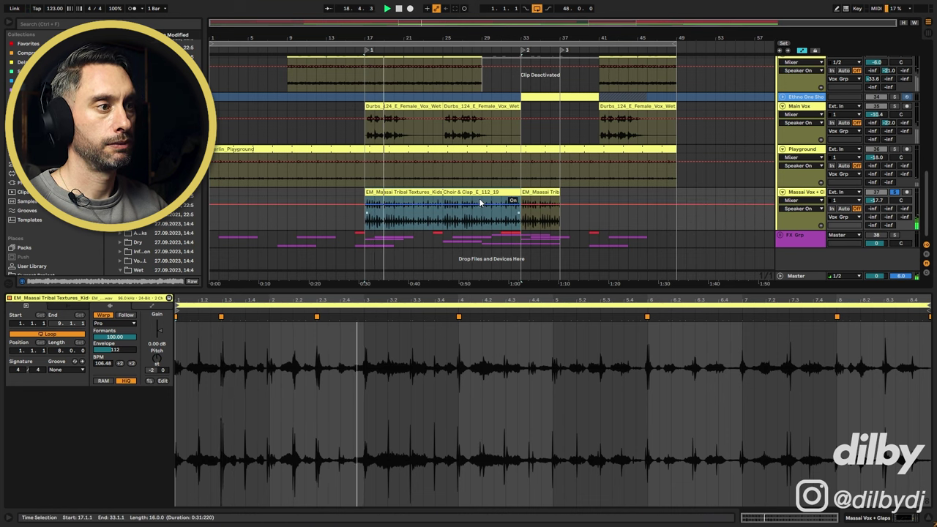
{"action": "left_click", "coordinate": [413, 221]}
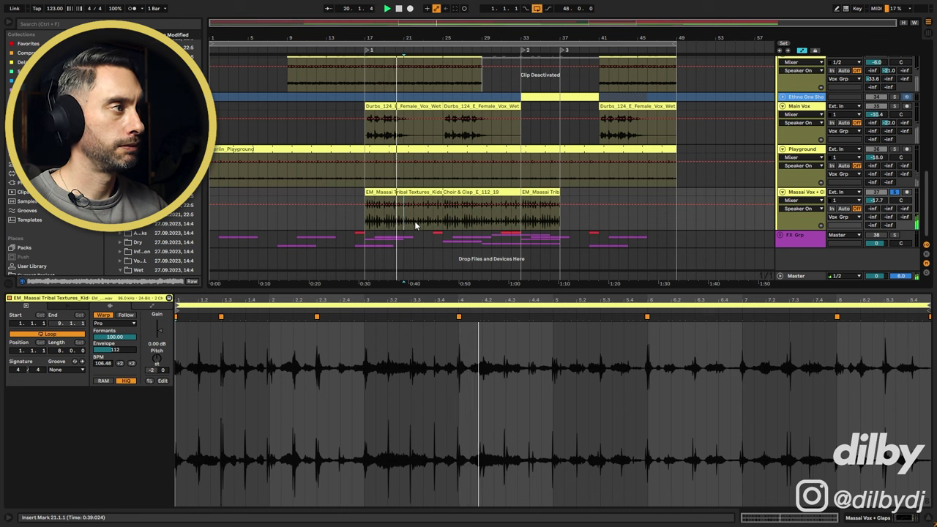
Step: Hear the Massai Vox + Claps track unsoloed in the mix and examine its clip waveforms, including the clip at bar 33
{"action": "left_click", "coordinate": [895, 193]}
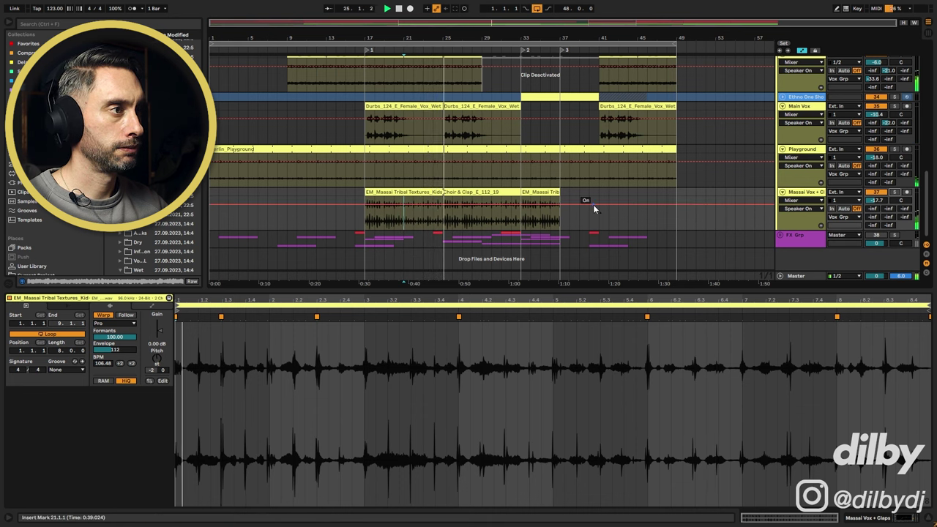
{"action": "left_click", "coordinate": [500, 220]}
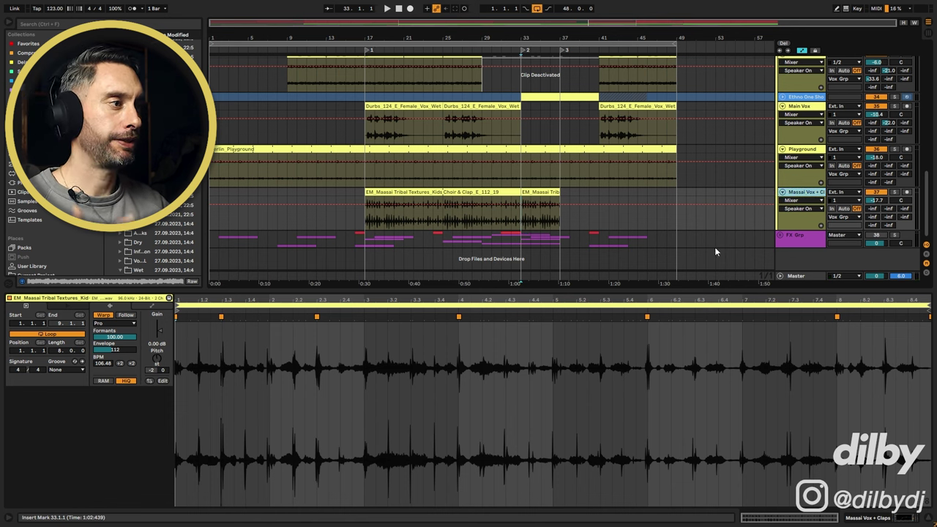
{"action": "left_click_drag", "start_coordinate": [571, 358], "coordinate": [554, 381]}
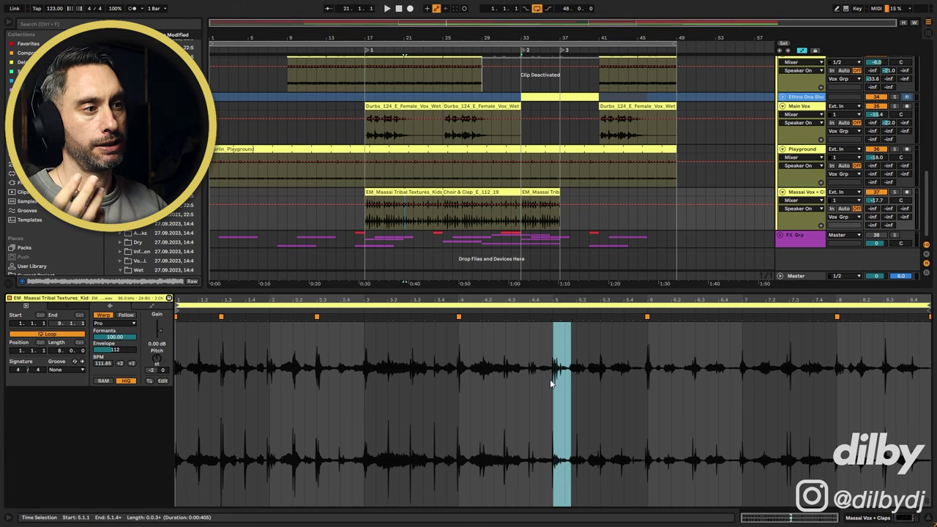
{"action": "left_click_drag", "start_coordinate": [388, 360], "coordinate": [362, 369]}
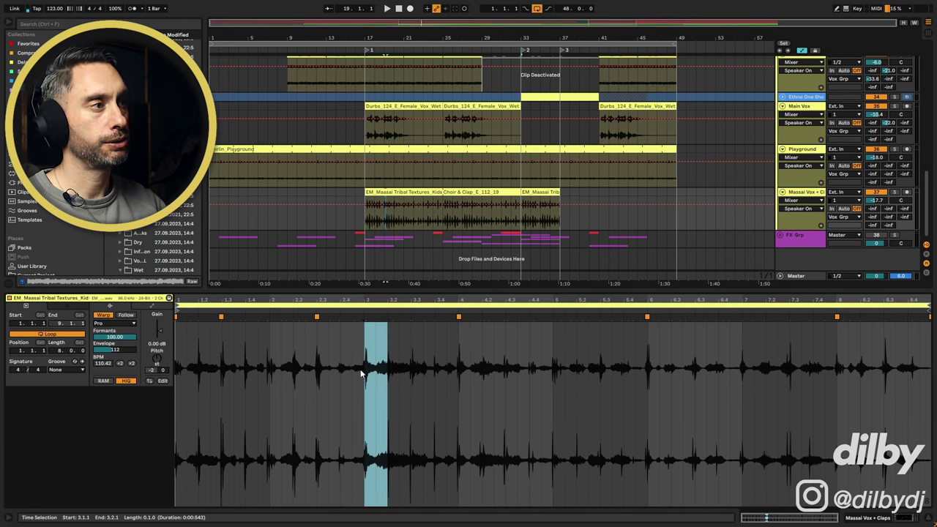
{"action": "left_click", "coordinate": [540, 192]}
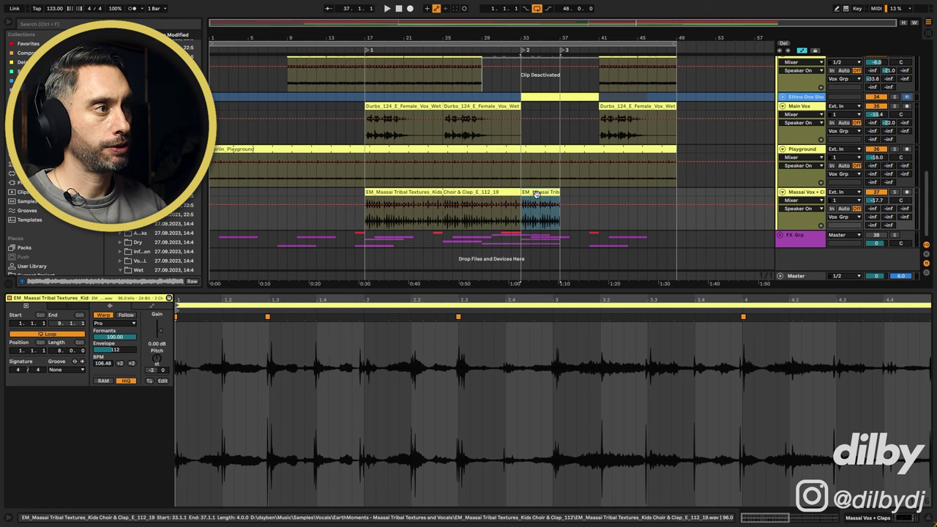
Step: Audition the Snare Fill clip leading into bar 33, and play the full mix from bar 39 to hear the last fill
{"action": "key", "text": "space"}
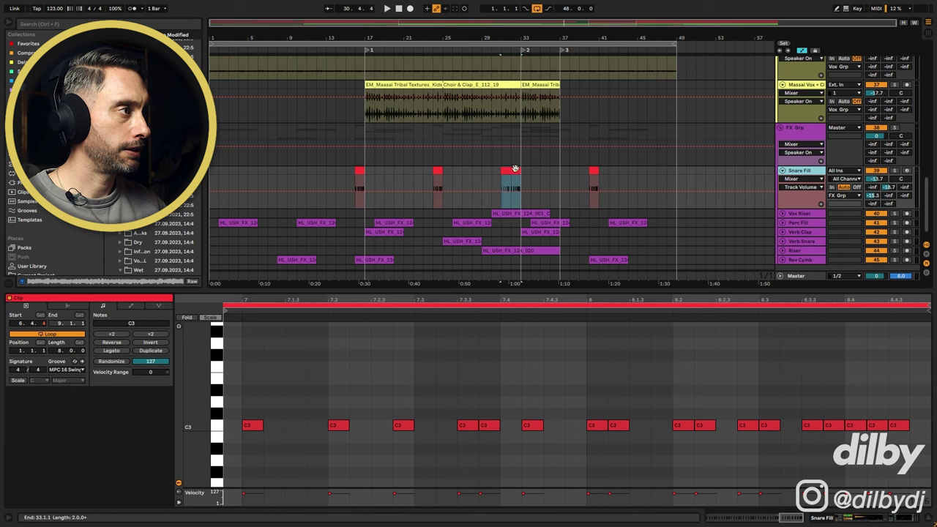
{"action": "left_click", "coordinate": [894, 170]}
{"action": "key", "text": "space"}
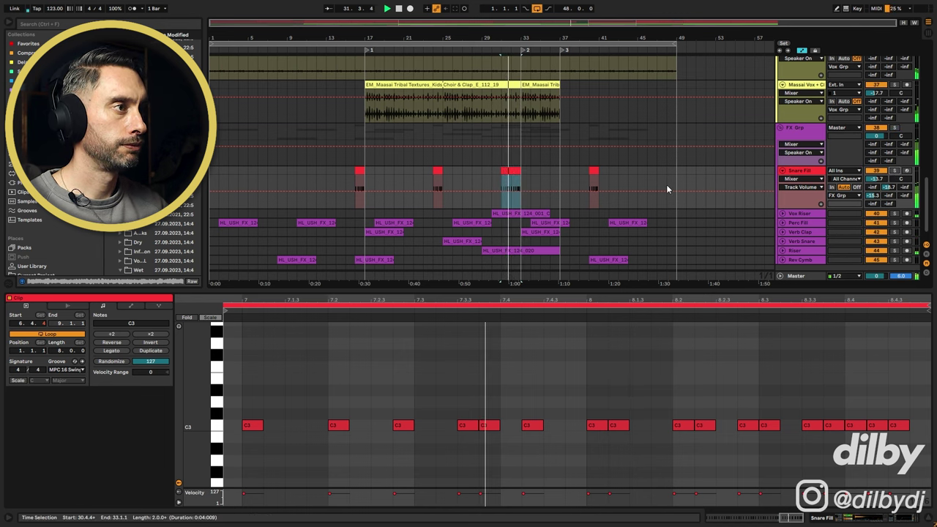
{"action": "left_click", "coordinate": [582, 172]}
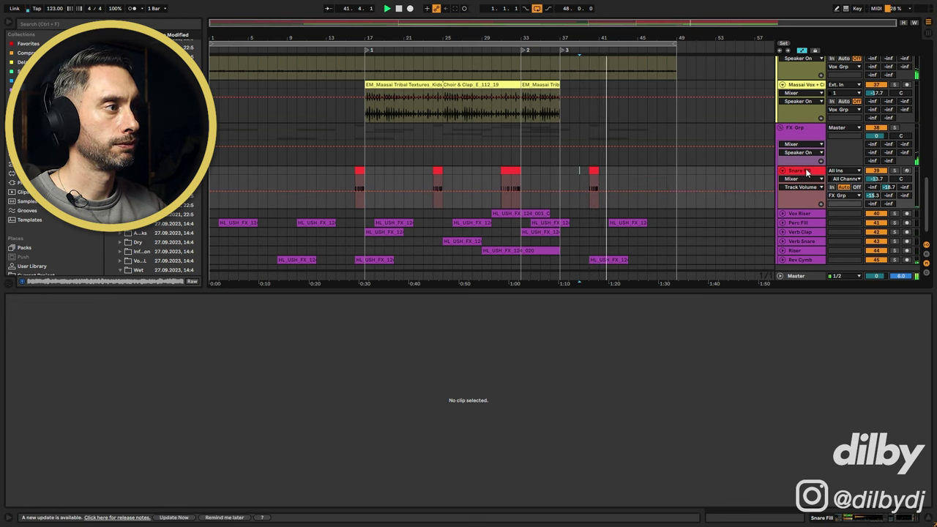
Step: Unfold and solo the Perc Fill track and audition its last clip from bar 42
{"action": "scroll", "coordinate": [796, 242], "scroll_direction": "down", "scroll_amount": 1}
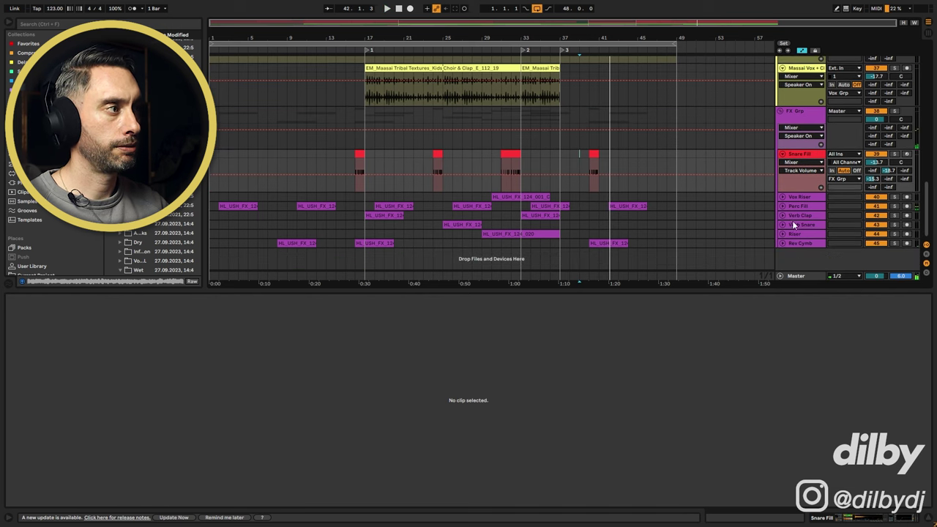
{"action": "left_click", "coordinate": [784, 206]}
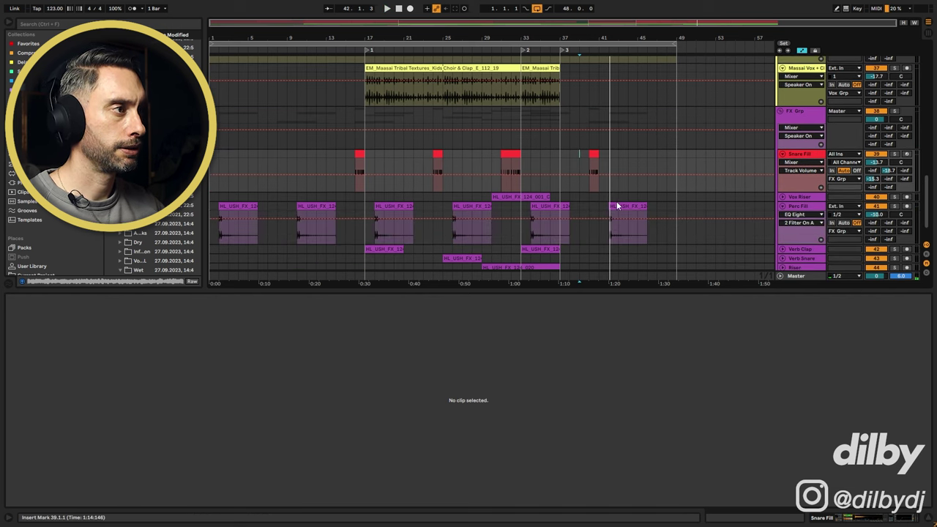
{"action": "left_click", "coordinate": [619, 205]}
{"action": "left_click", "coordinate": [894, 207]}
{"action": "key", "text": "space"}
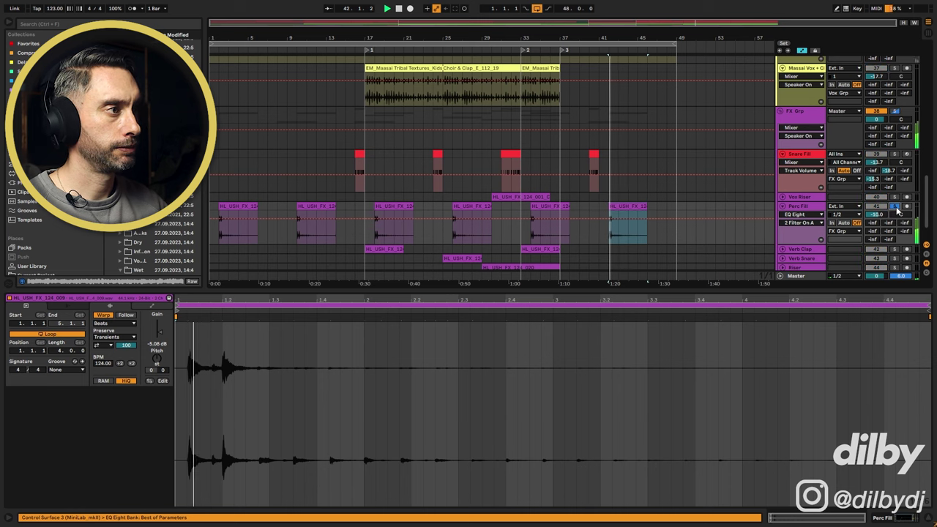
Step: Unfold and solo the Verb Clap track to audition its bar 33 clip, and select the Verb Snare clip at bar 25
{"action": "scroll", "coordinate": [580, 209], "scroll_direction": "down", "scroll_amount": 2}
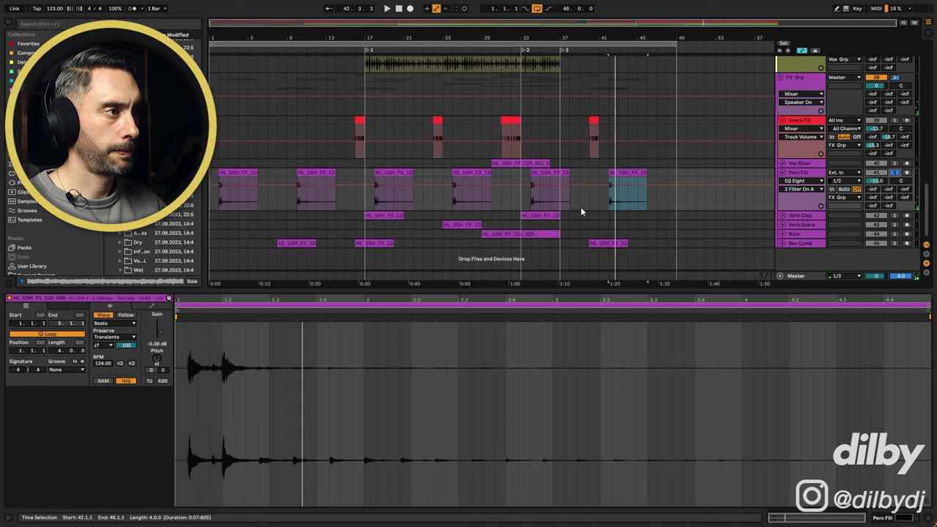
{"action": "left_click", "coordinate": [537, 216]}
{"action": "key", "text": "space"}
{"action": "left_click", "coordinate": [782, 216]}
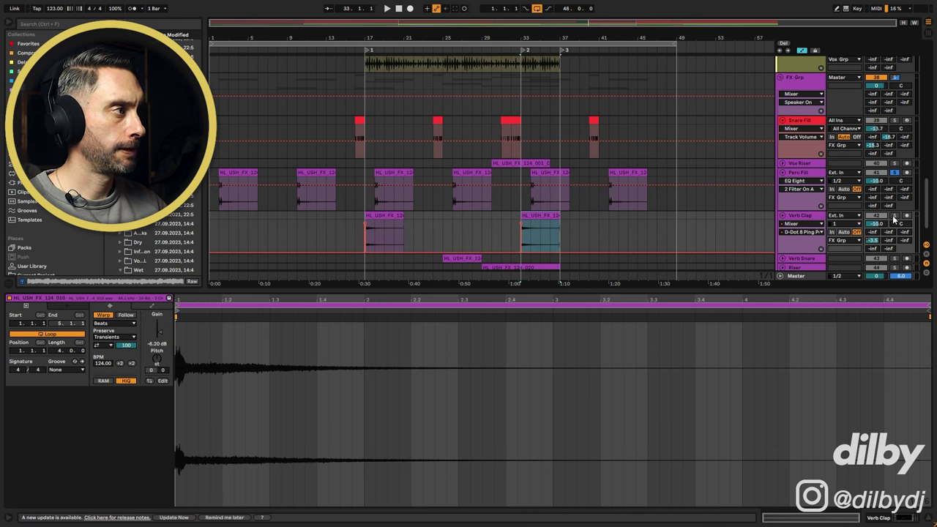
{"action": "key", "text": "space"}
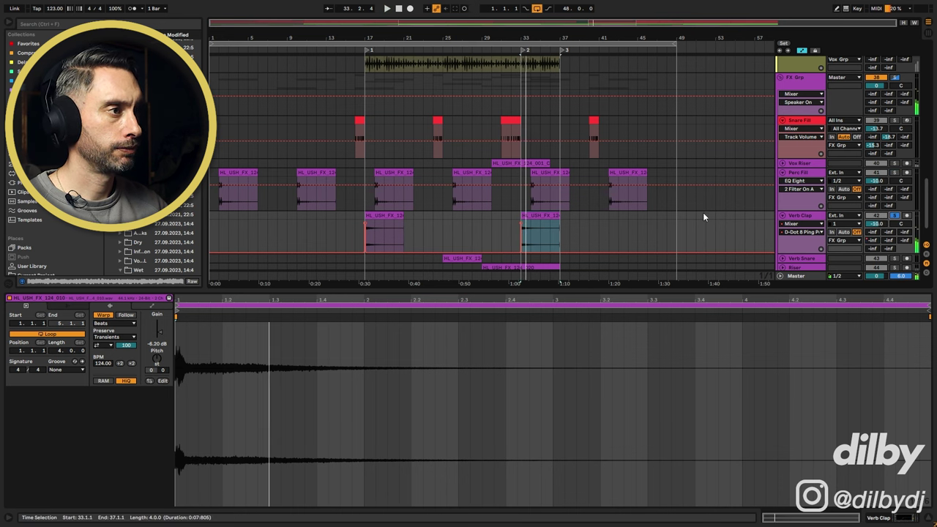
{"action": "left_click", "coordinate": [477, 258]}
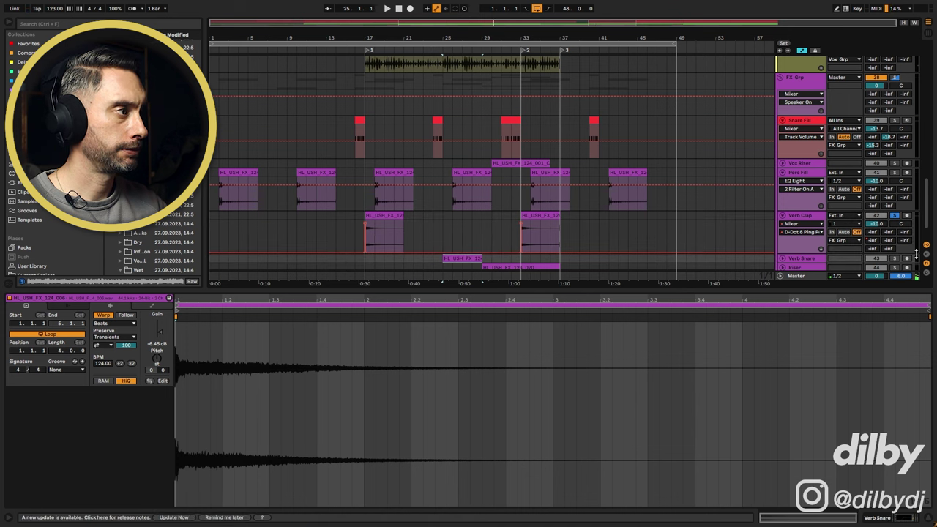
Step: Audition the Verb Snare clip at bar 25, and unfold the Riser track to play its clip soloed into bar 33
{"action": "key", "text": "space"}
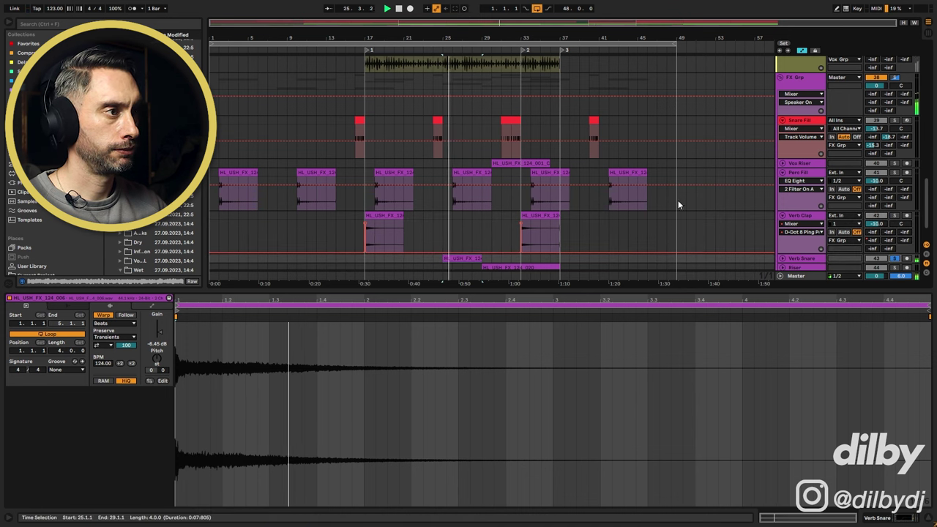
{"action": "scroll", "coordinate": [659, 195], "scroll_direction": "down", "scroll_amount": 1}
{"action": "left_click", "coordinate": [782, 234]}
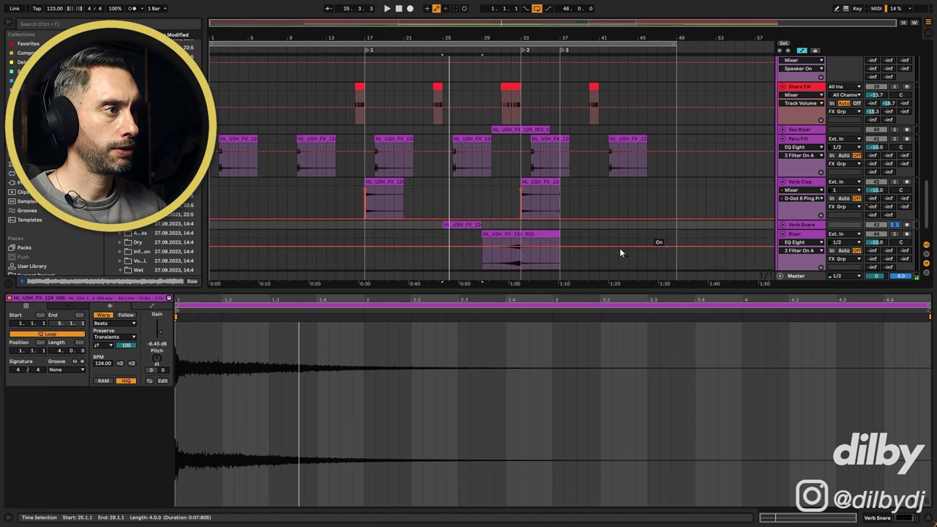
{"action": "left_click", "coordinate": [517, 263]}
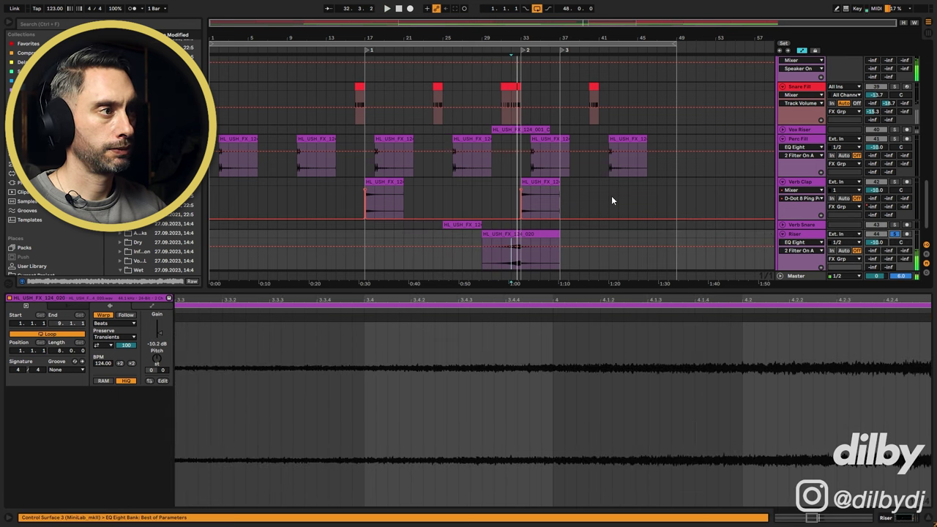
Step: Solo the Rev Cymb track to audition its clip leading into bar 17, and fold the vocal tracks
{"action": "scroll", "coordinate": [553, 223], "scroll_direction": "down", "scroll_amount": 1}
{"action": "left_click", "coordinate": [374, 243]}
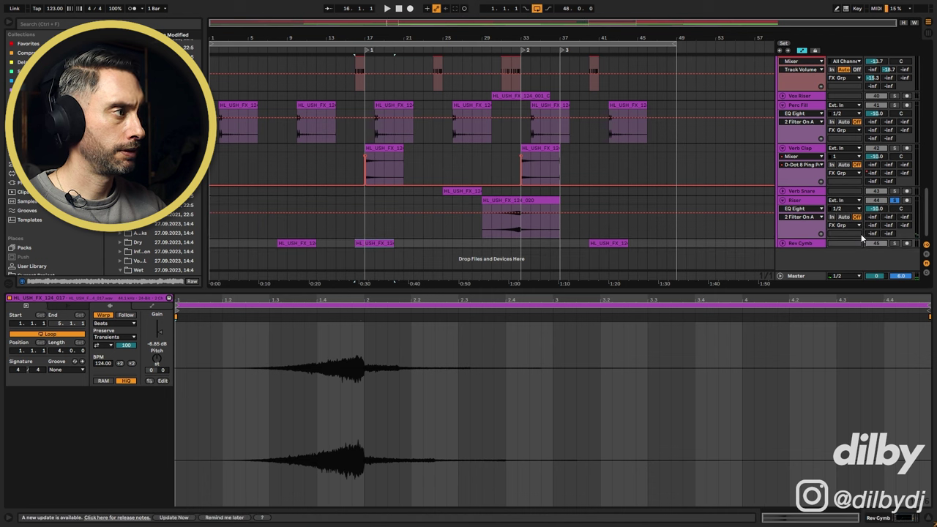
{"action": "left_click", "coordinate": [894, 244]}
{"action": "key", "text": "space"}
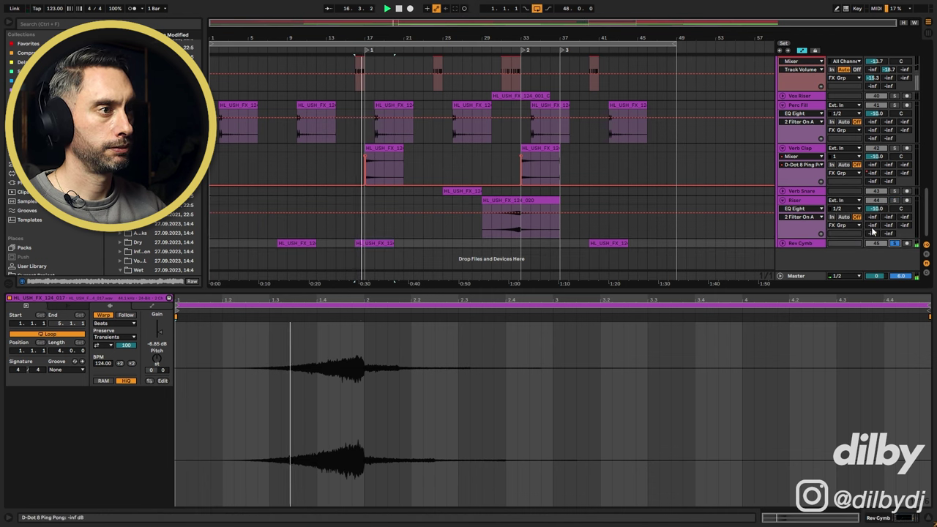
{"action": "left_click", "coordinate": [782, 244]}
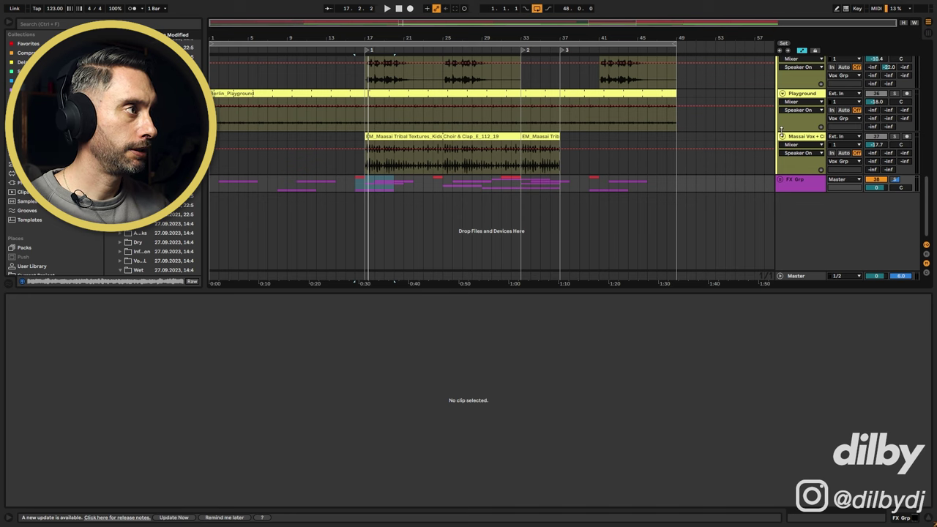
{"action": "left_click", "coordinate": [781, 137], "text": "alt"}
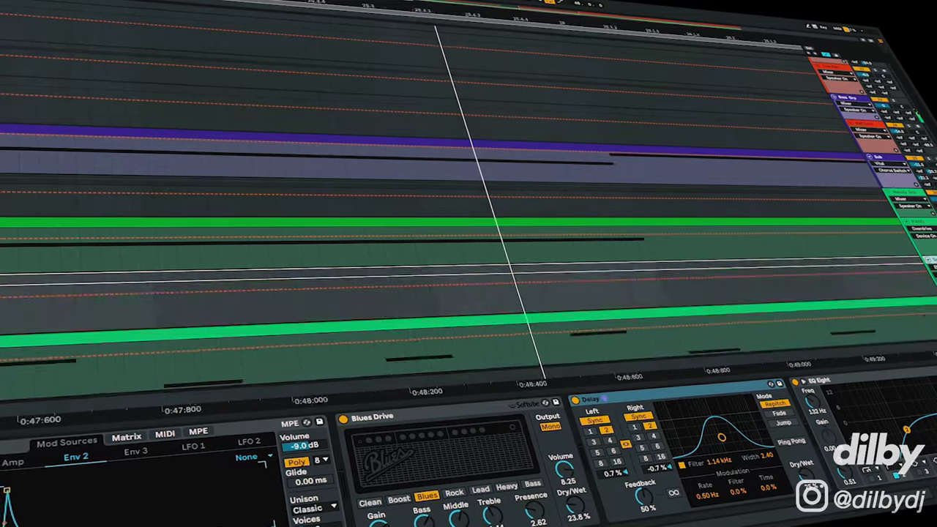
Step: Follow the full mix from bar 28 through the melody, vocal and FX tracks, unfolding vocal tracks and examining their clips and device chains
{"action": "scroll", "coordinate": [454, 220], "scroll_direction": "down", "scroll_amount": 3}
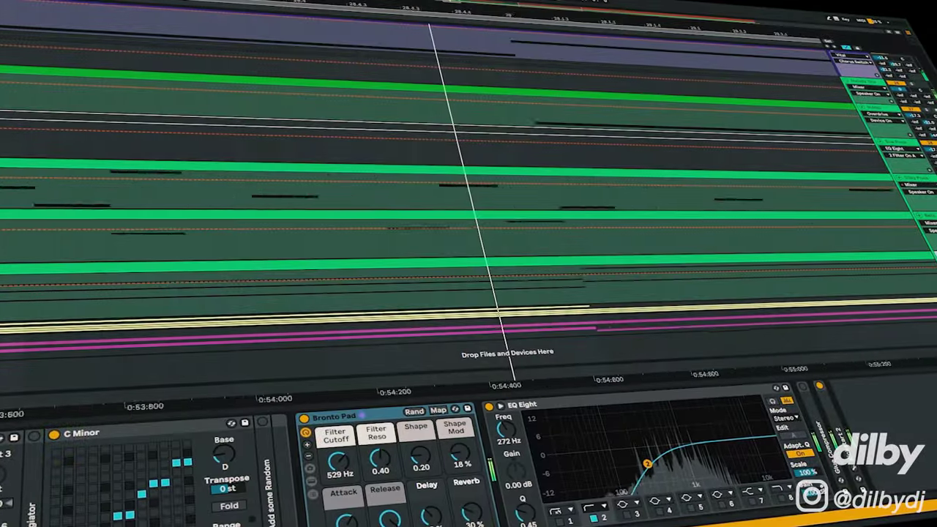
{"action": "key", "text": "Down"}
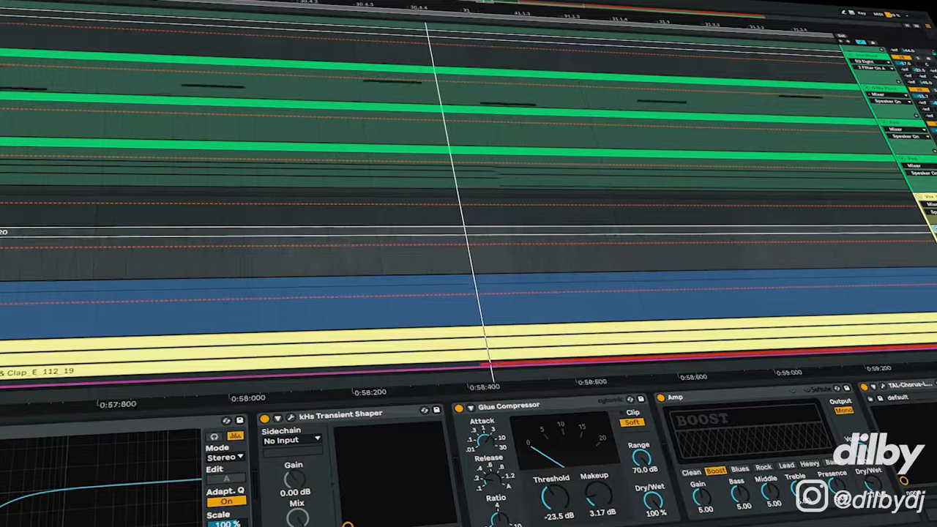
{"action": "key", "text": "Down"}
{"action": "key", "text": "Down"}
{"action": "key", "text": "u"}
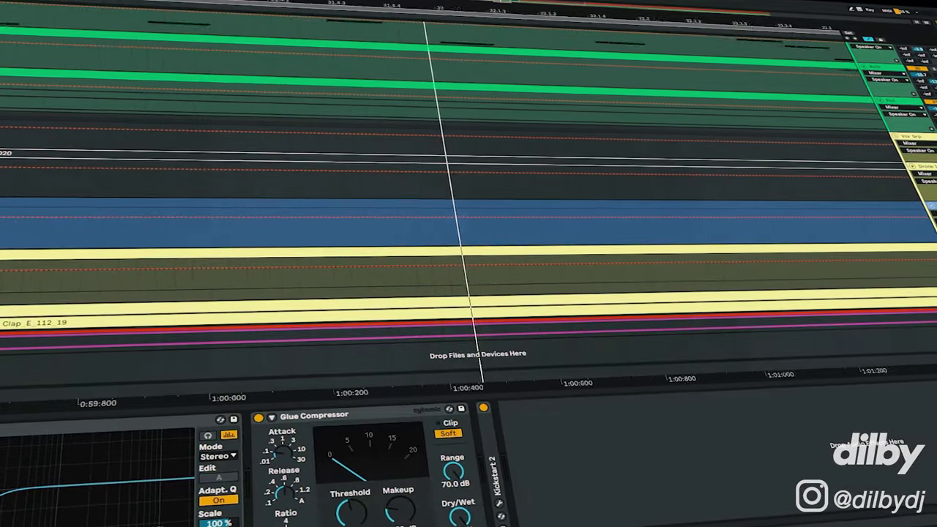
{"action": "key", "text": "Down"}
{"action": "key", "text": "u"}
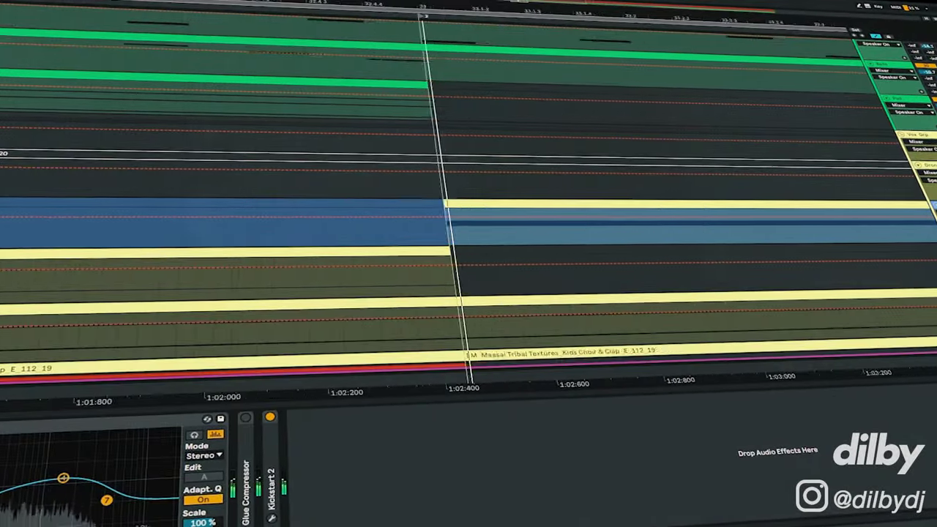
{"action": "scroll", "coordinate": [454, 220], "scroll_direction": "down", "scroll_amount": 2}
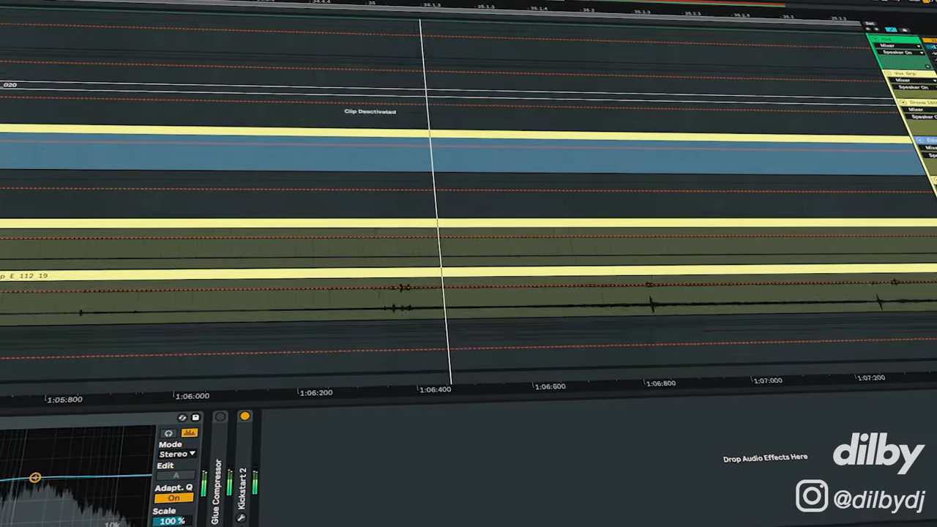
{"action": "key", "text": "Down"}
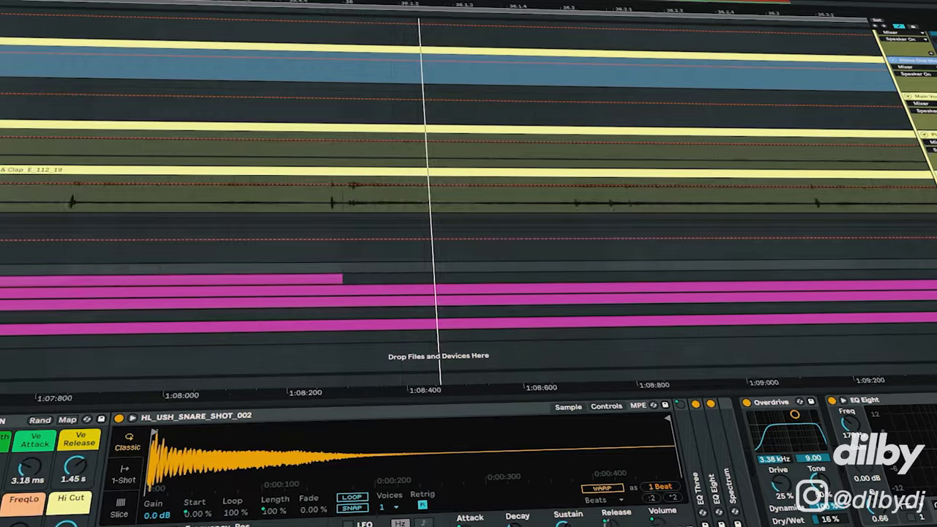